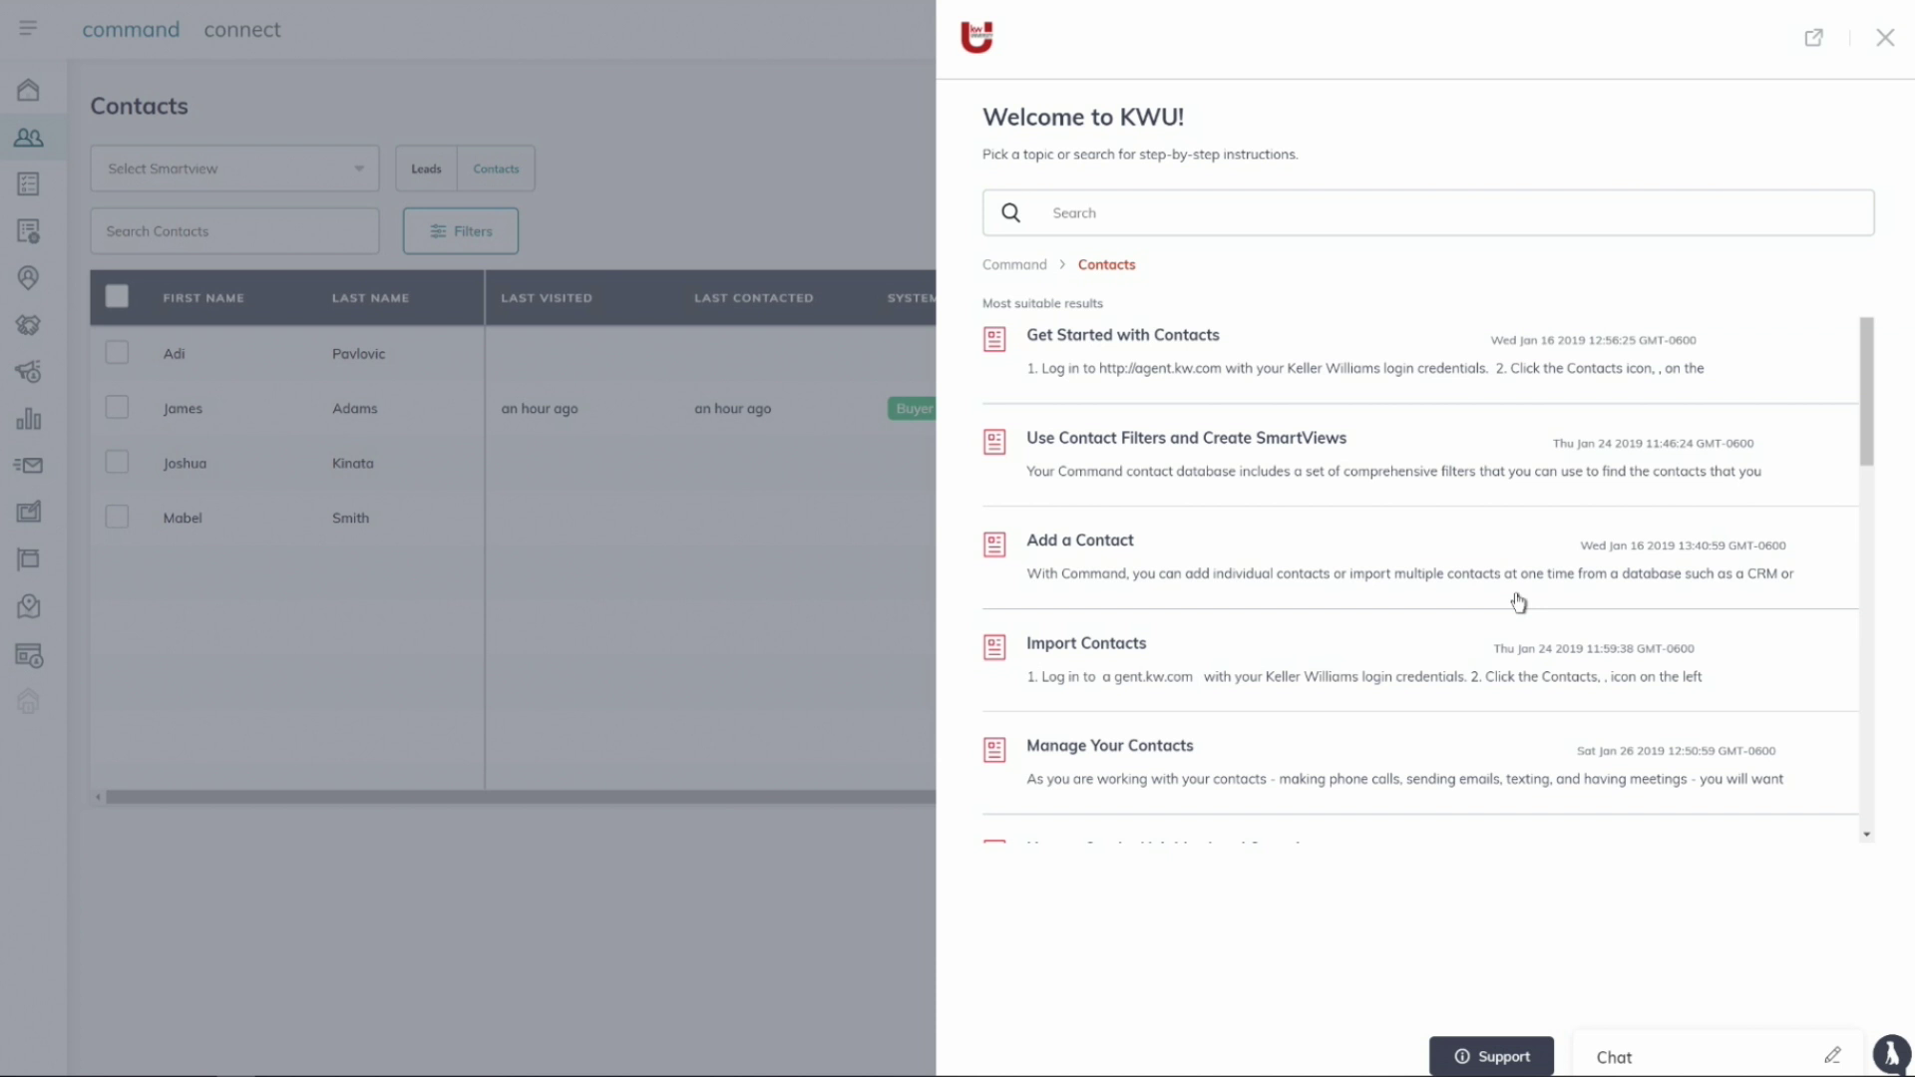
# Browse the Contacts help articles and close the help, and open the KW Support chat and minimize it.
pyautogui.scroll(-9, 1509, 626)
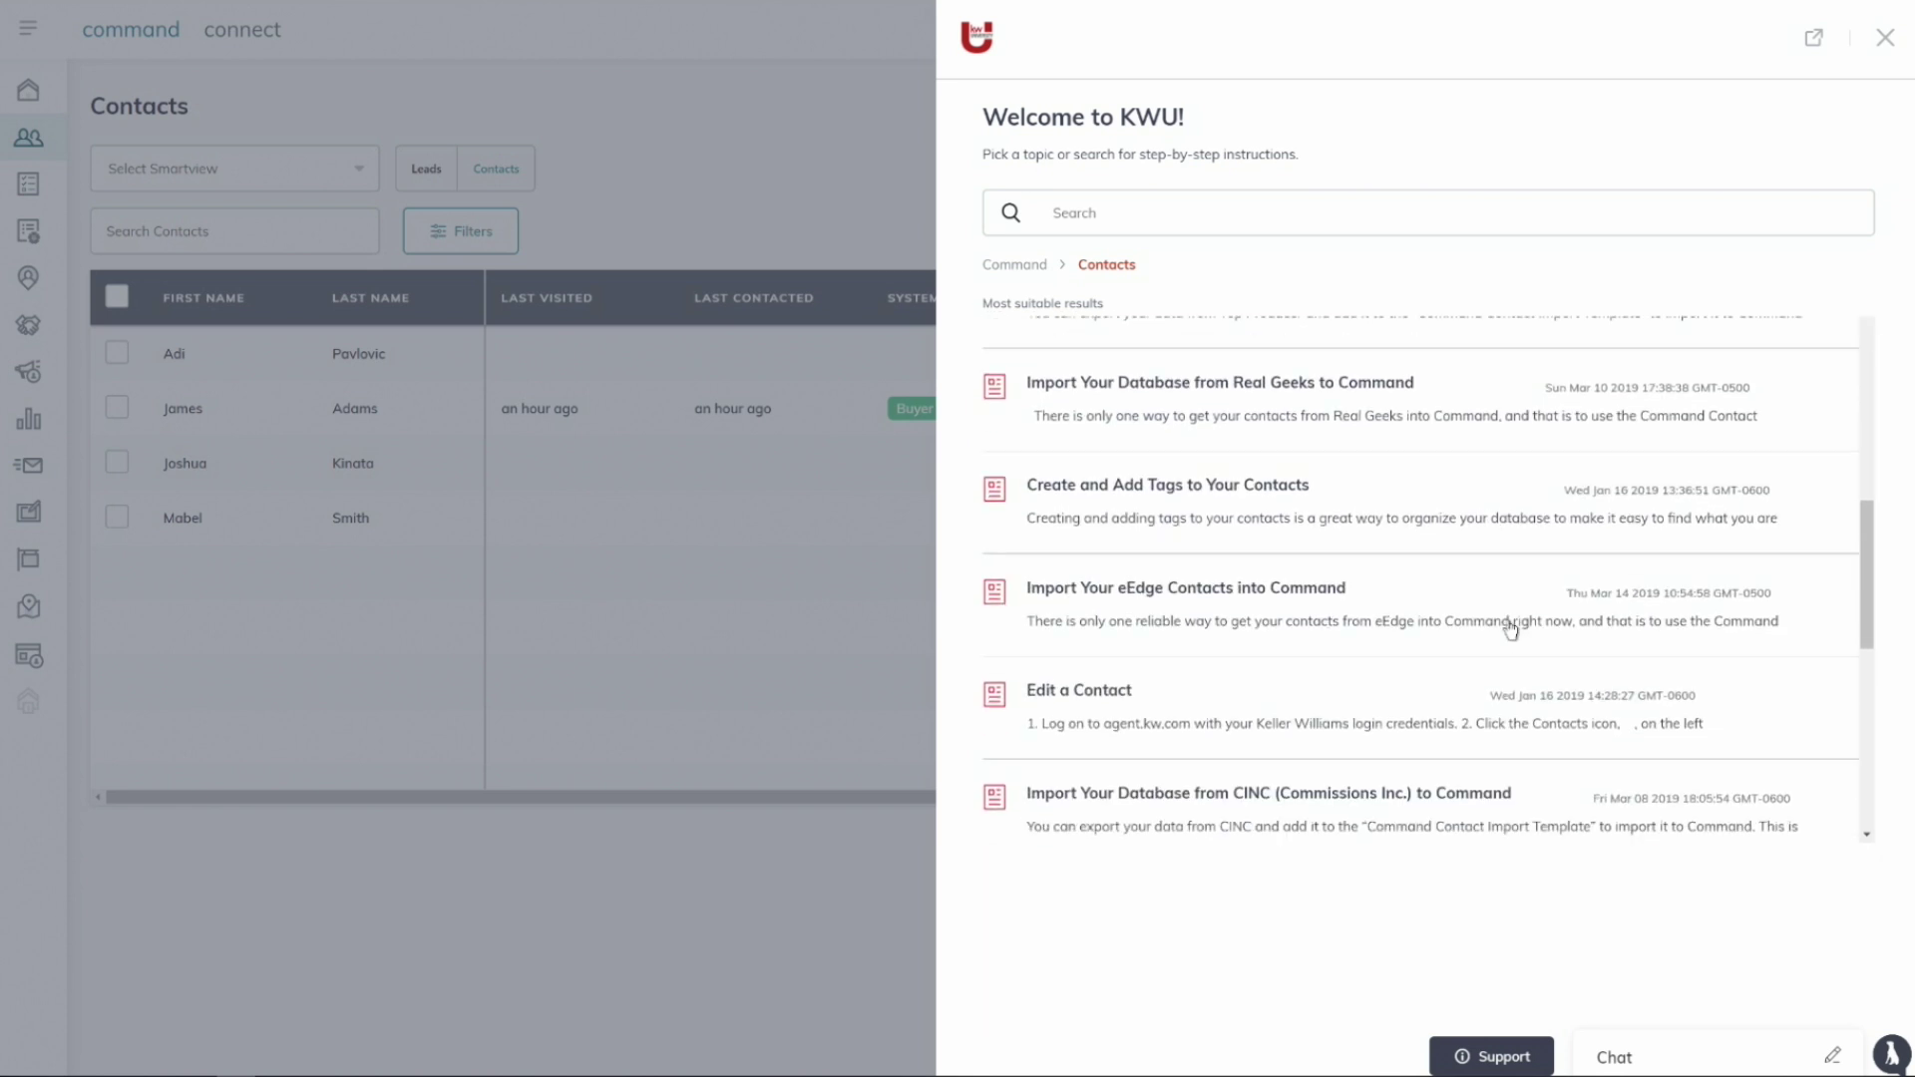
pyautogui.scroll(-3, 1509, 626)
pyautogui.scroll(11, 1509, 627)
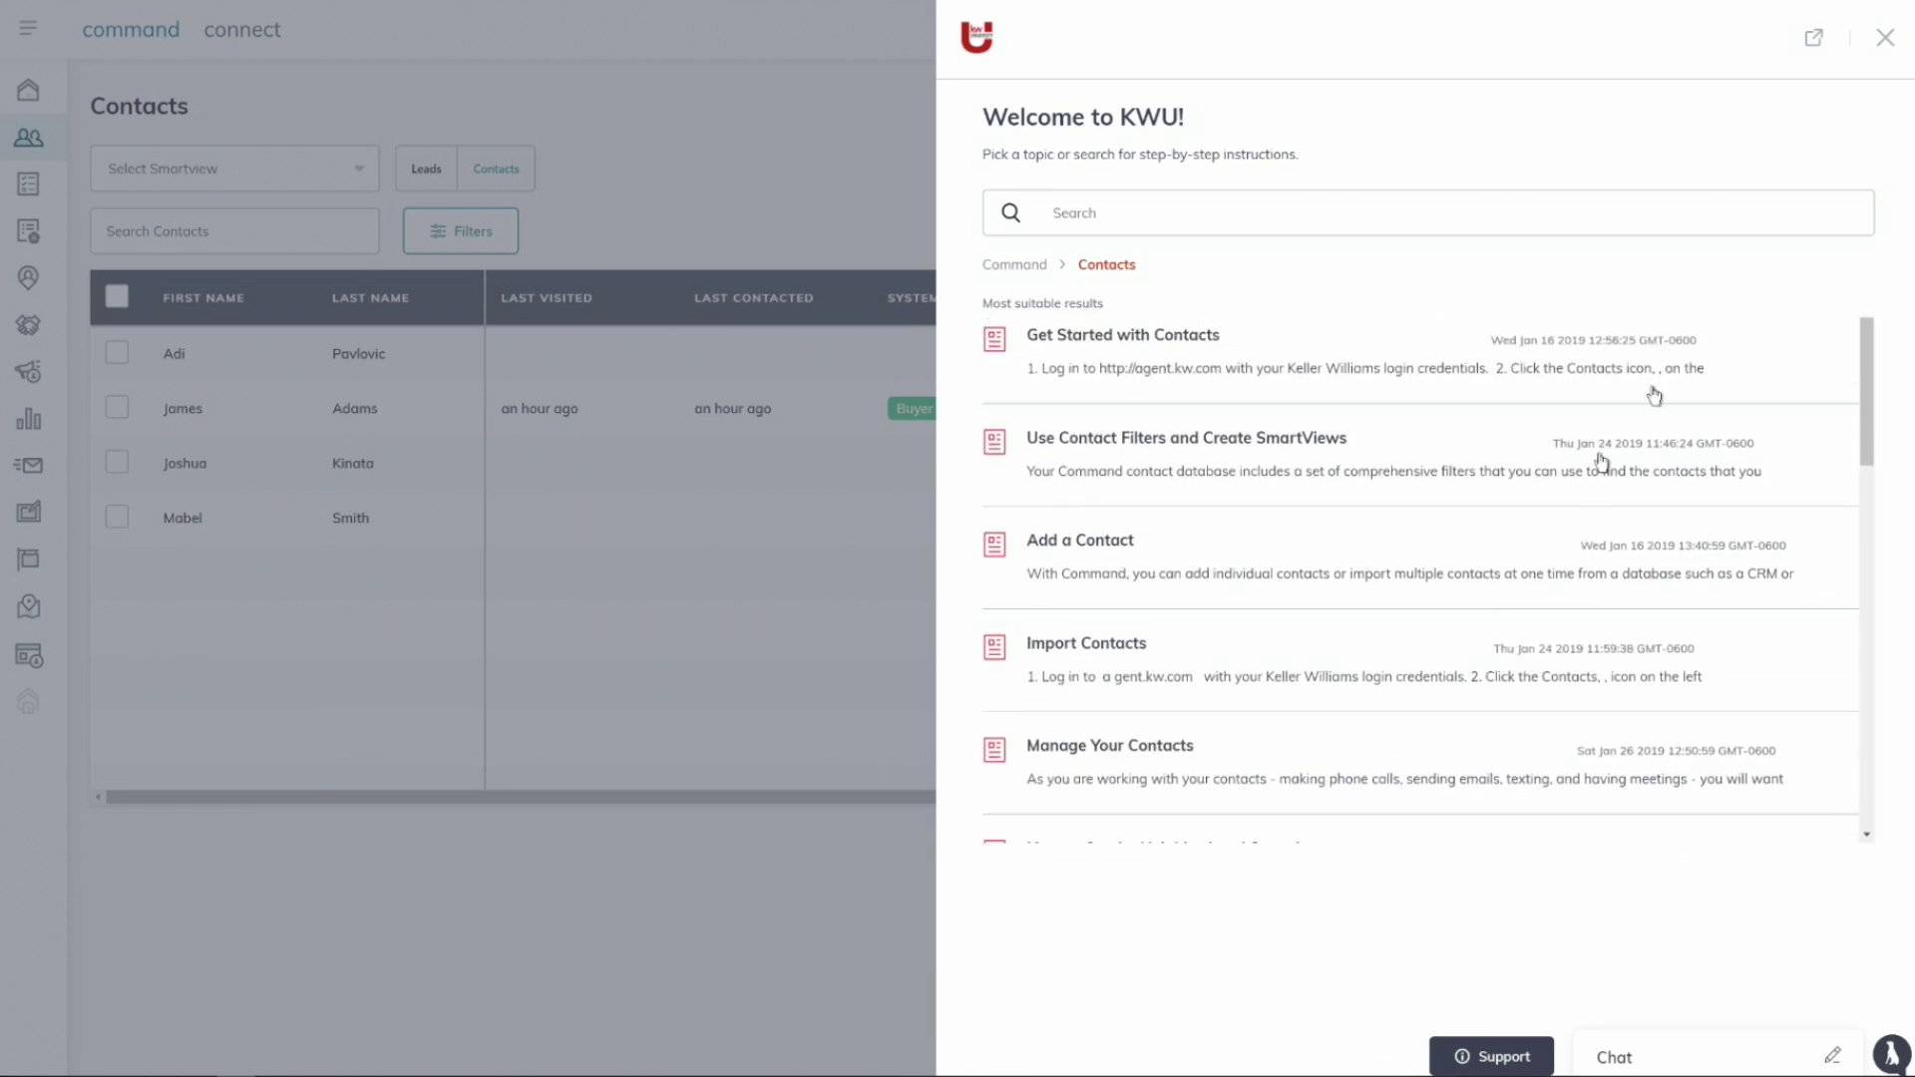
pyautogui.click(1885, 37)
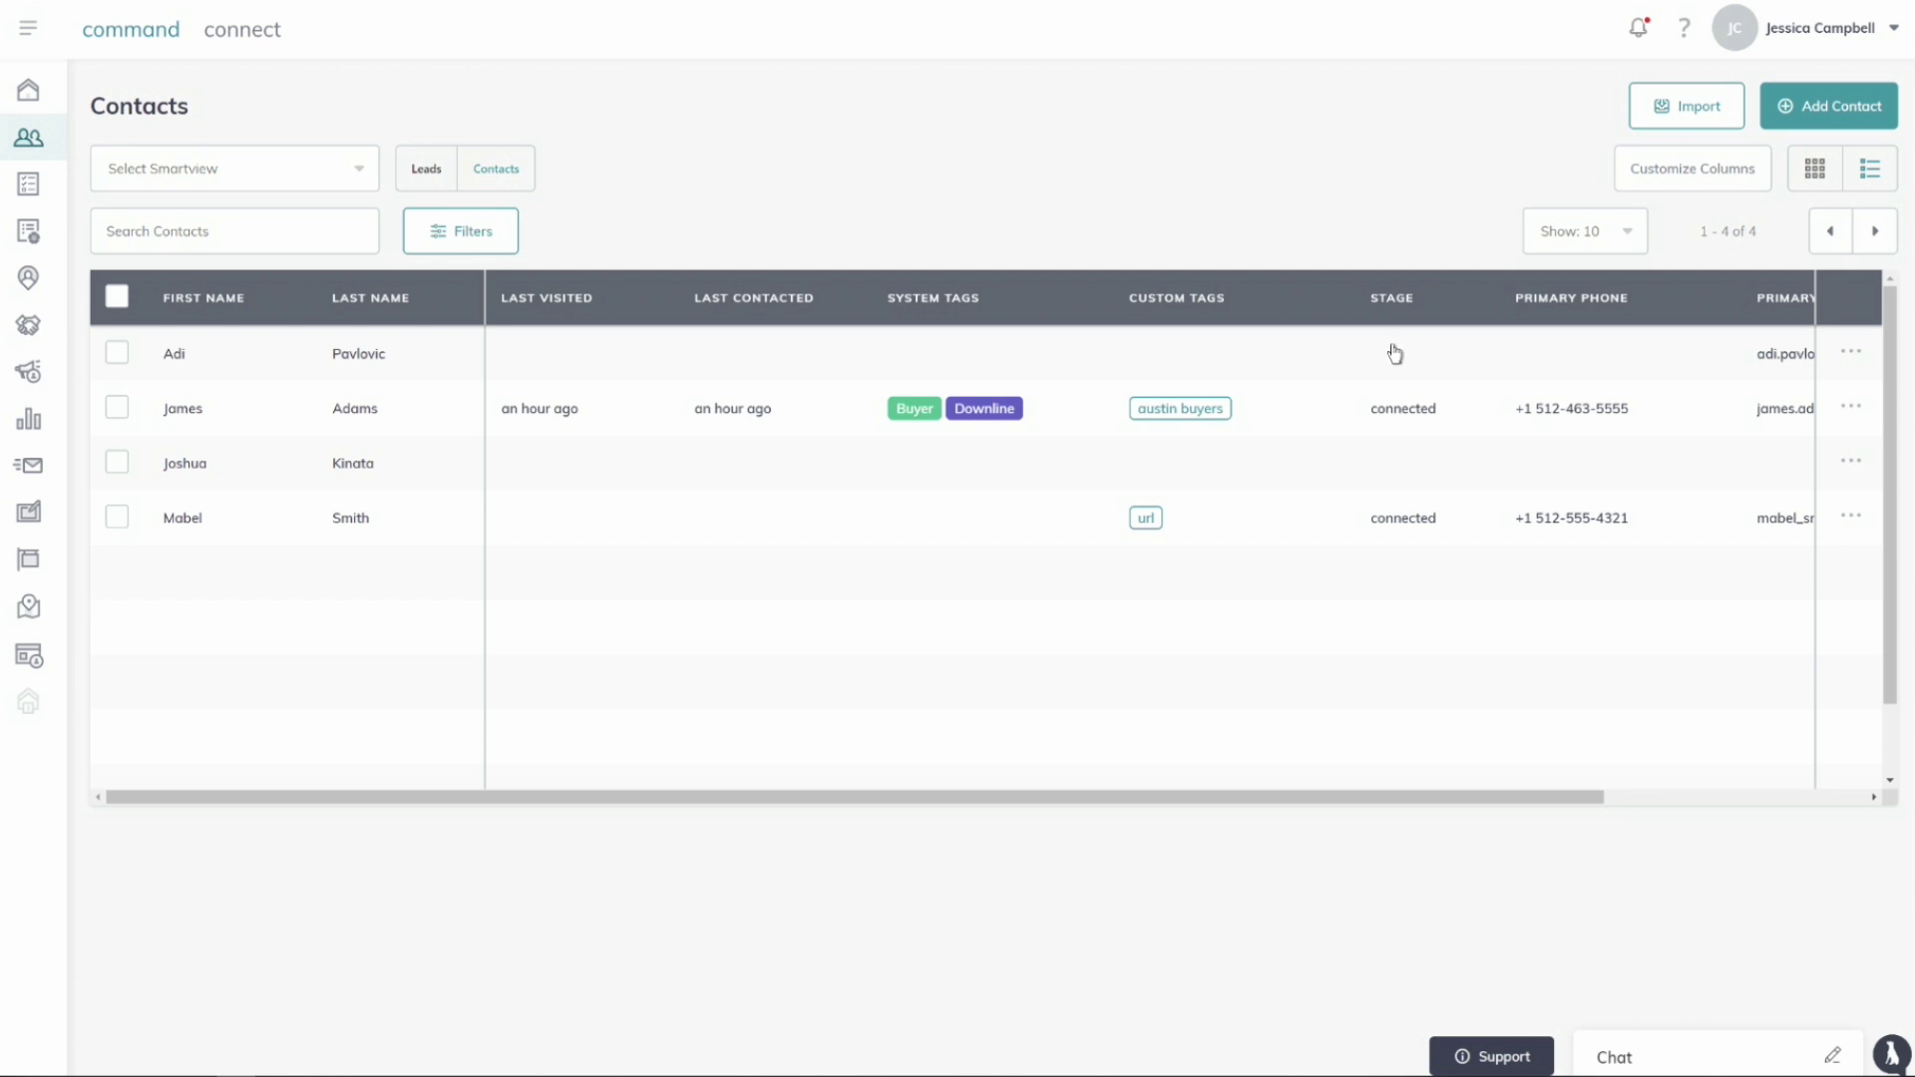
pyautogui.click(1514, 1059)
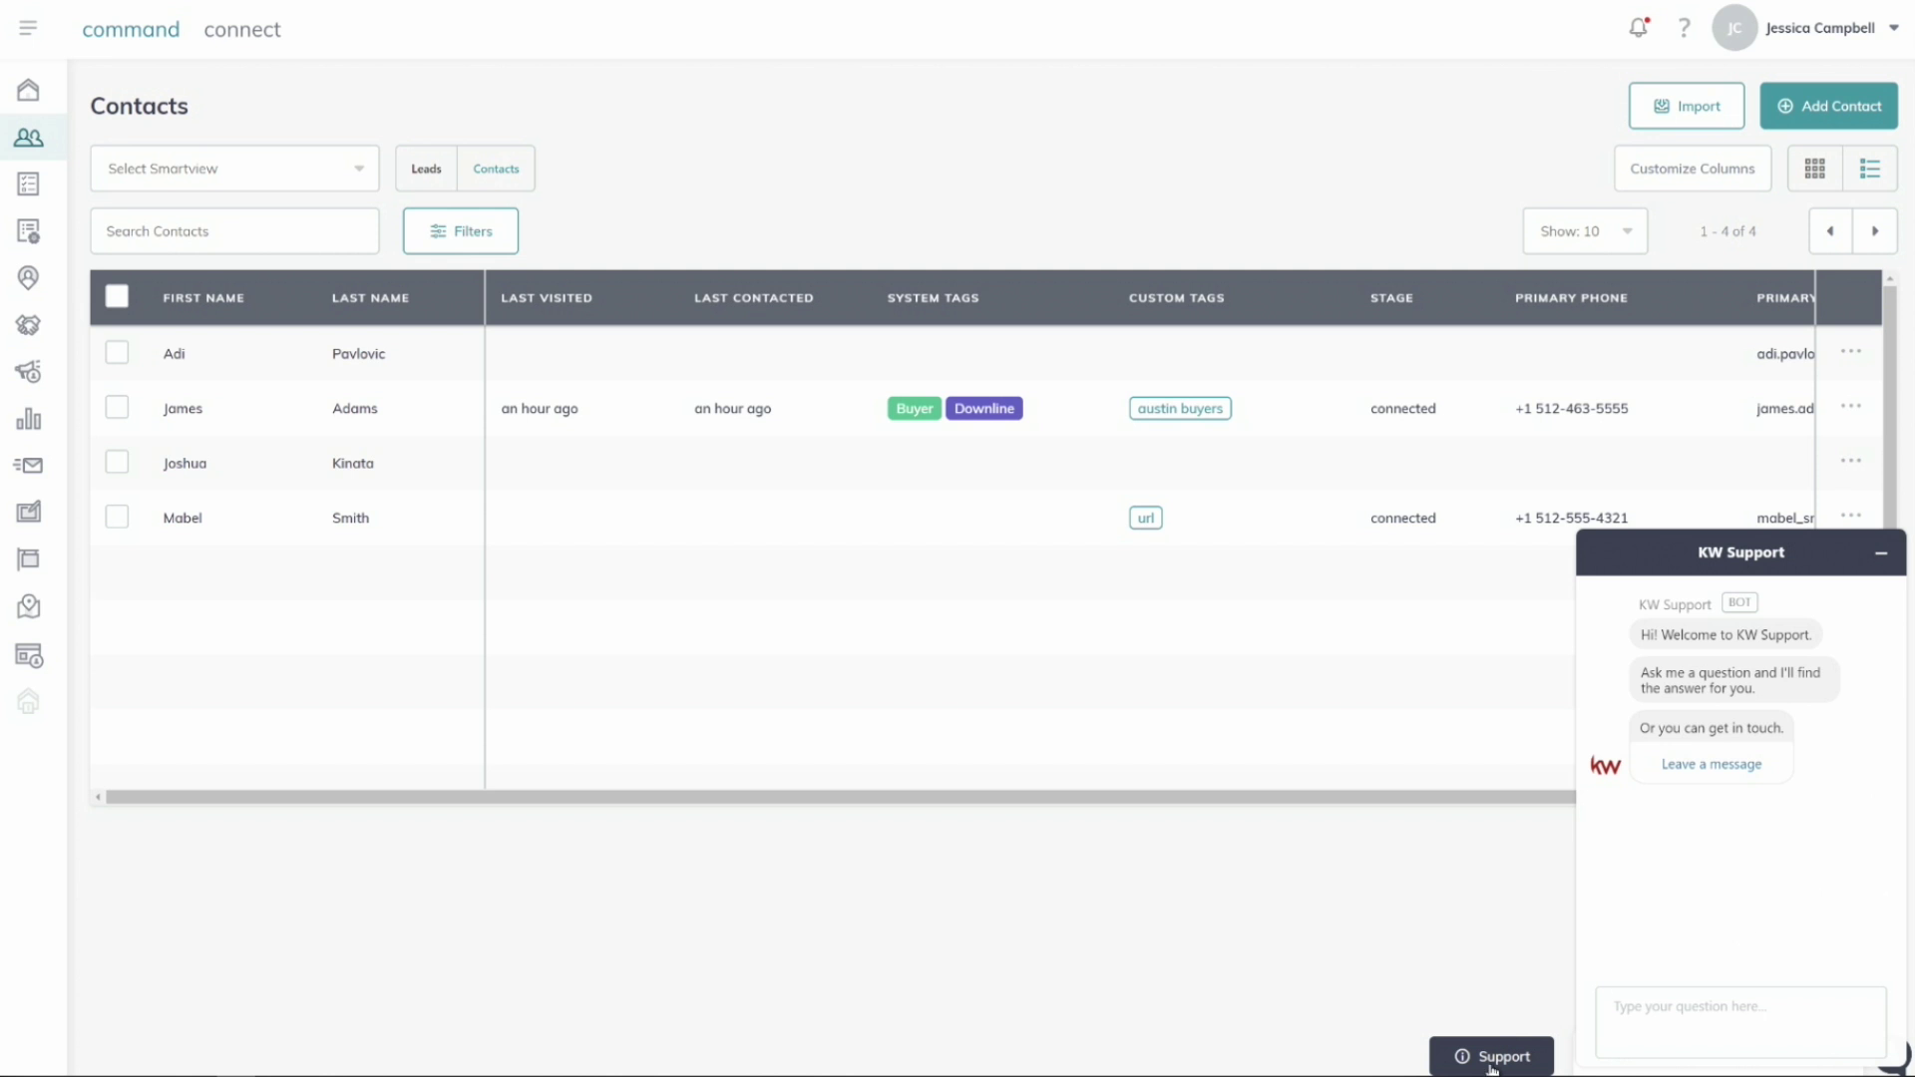
pyautogui.click(1882, 559)
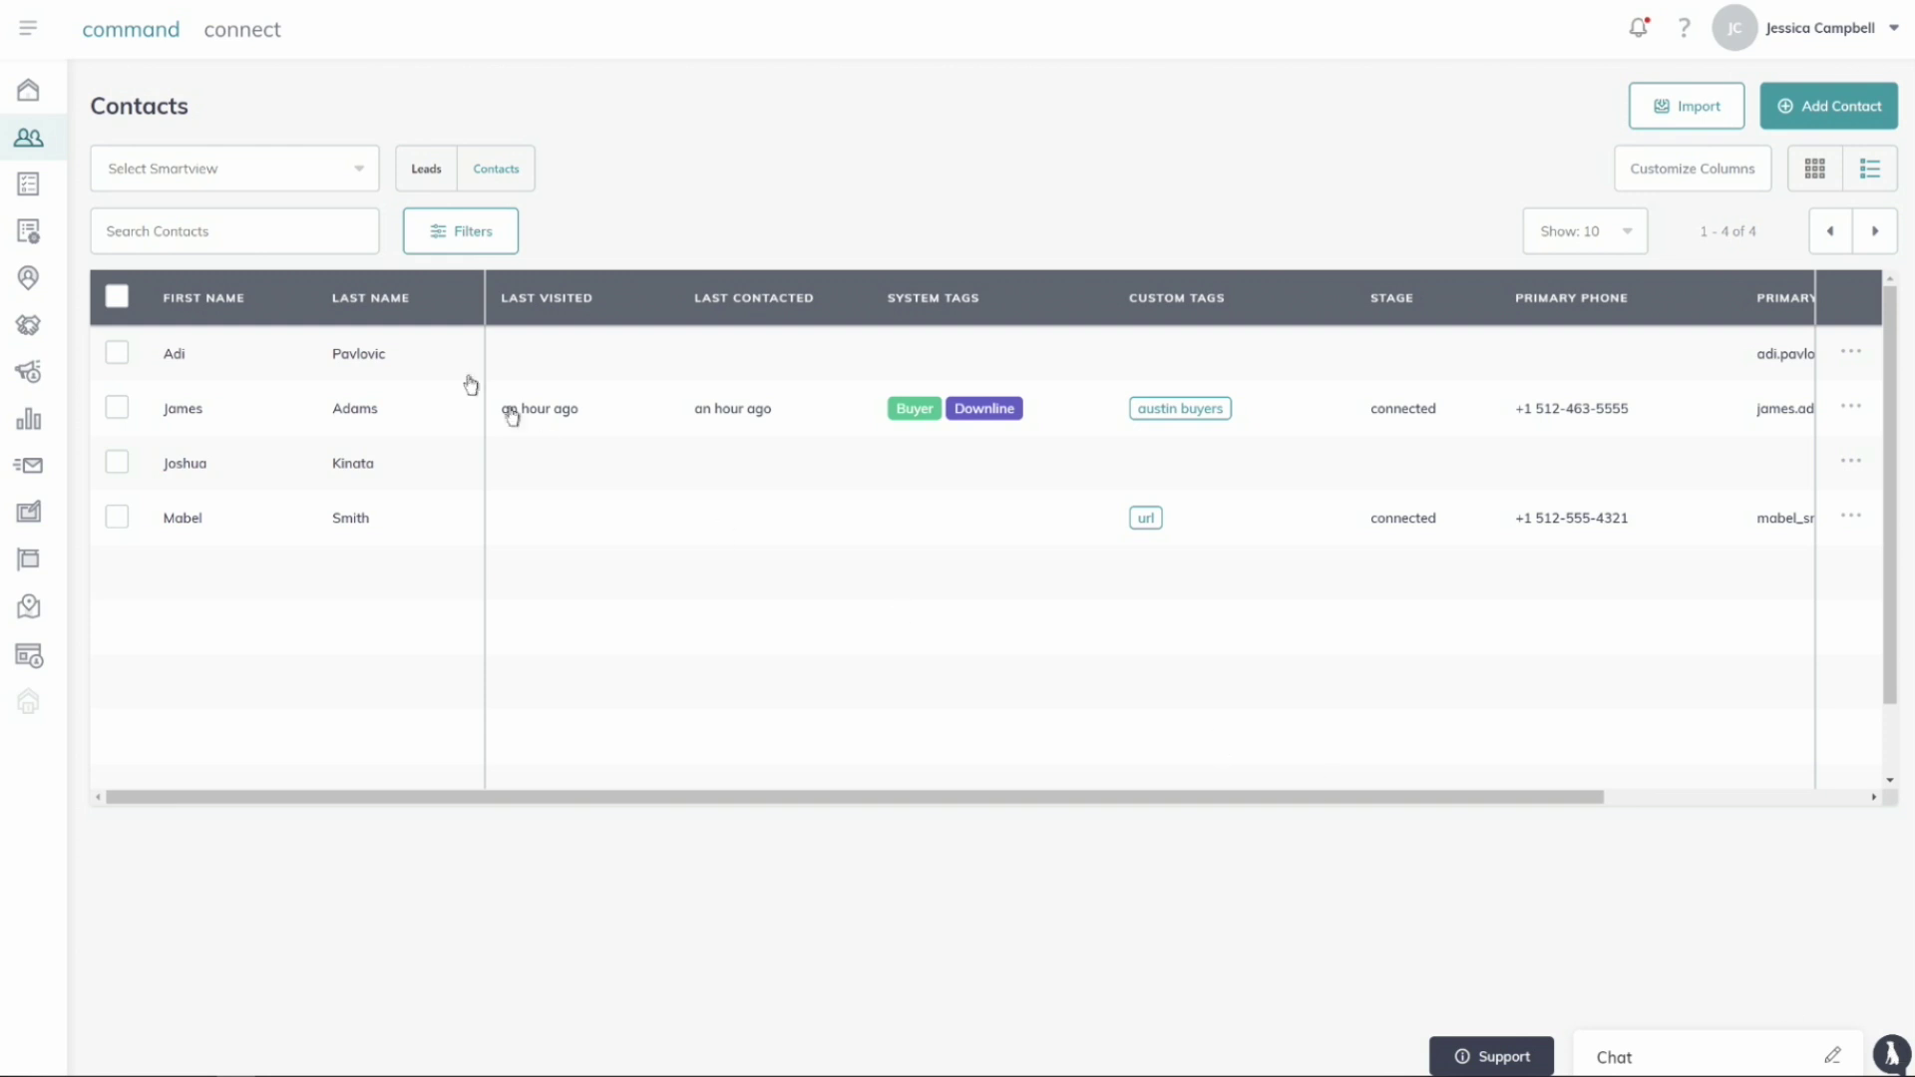
# Open the ideas.kw.com site in a new browser tab.
pyautogui.hotkey('ctrl', 't')
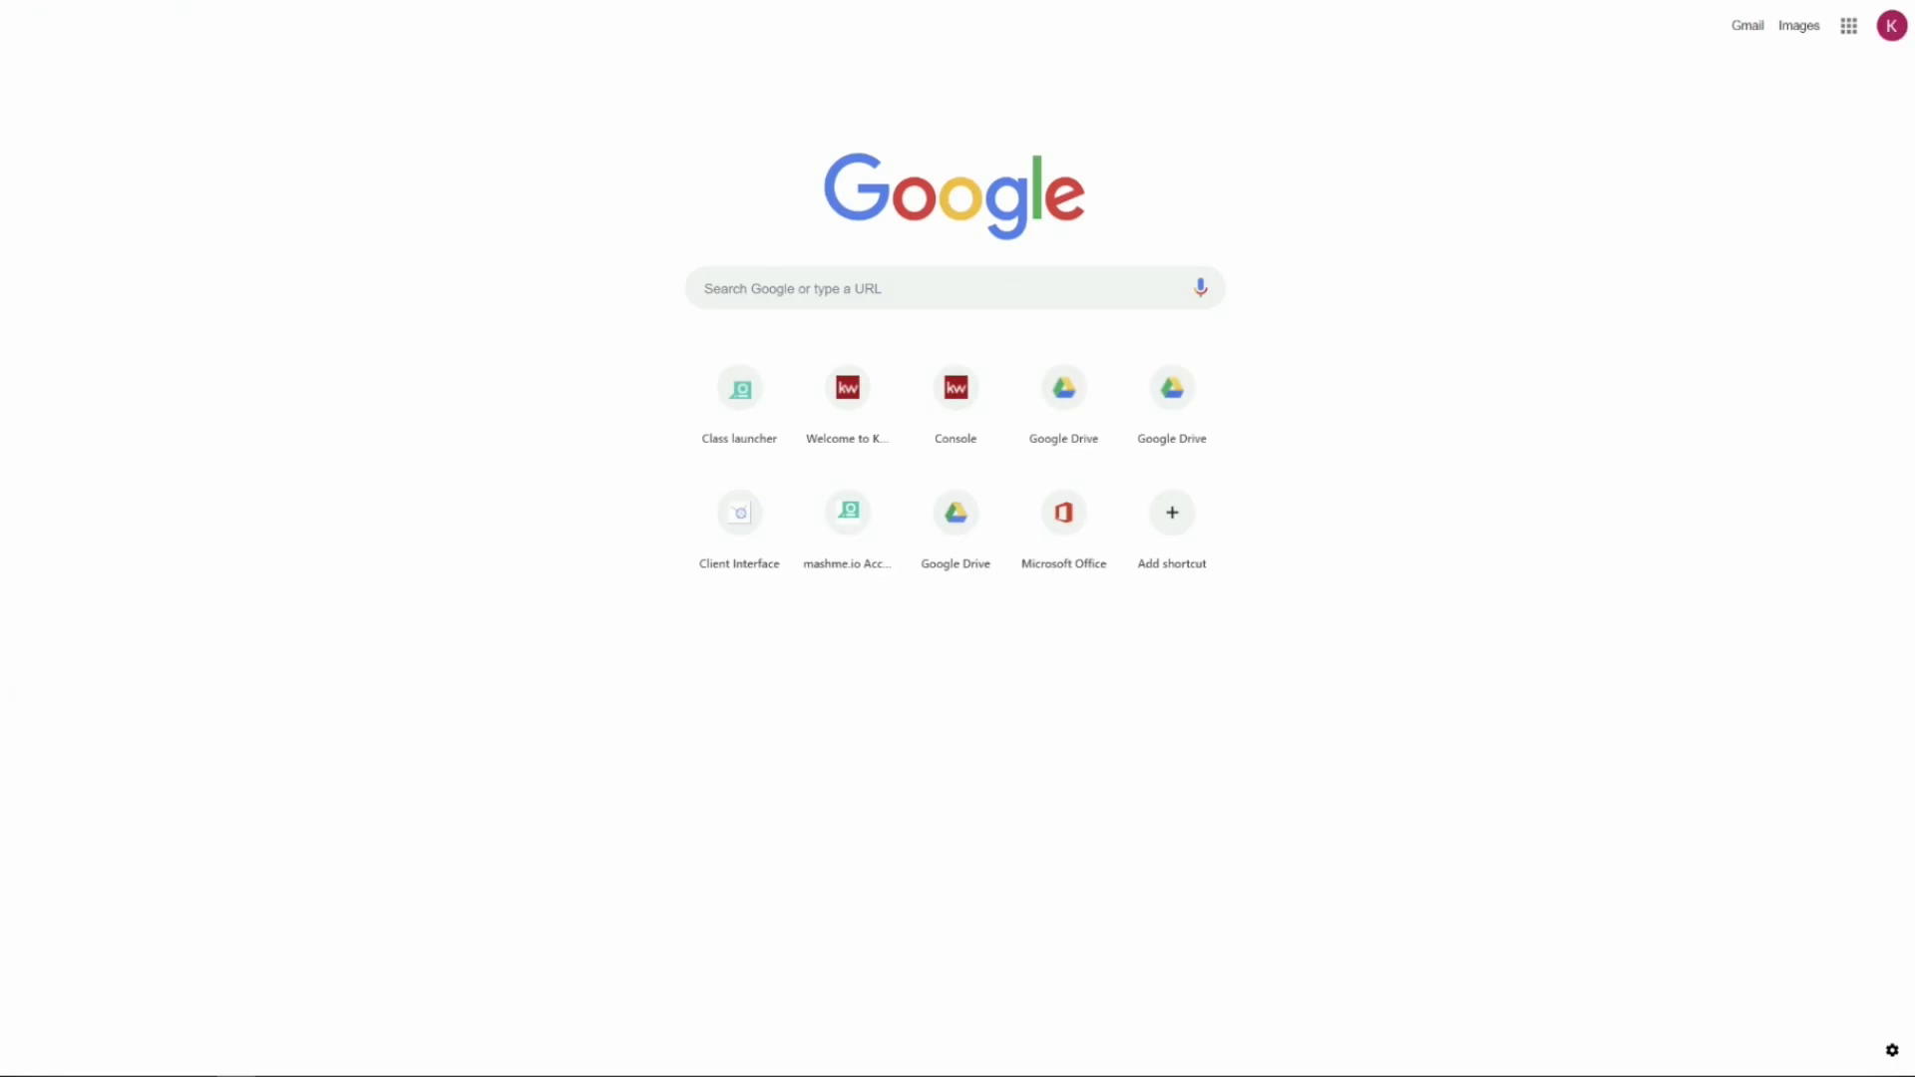
pyautogui.write('ideas.kw.')
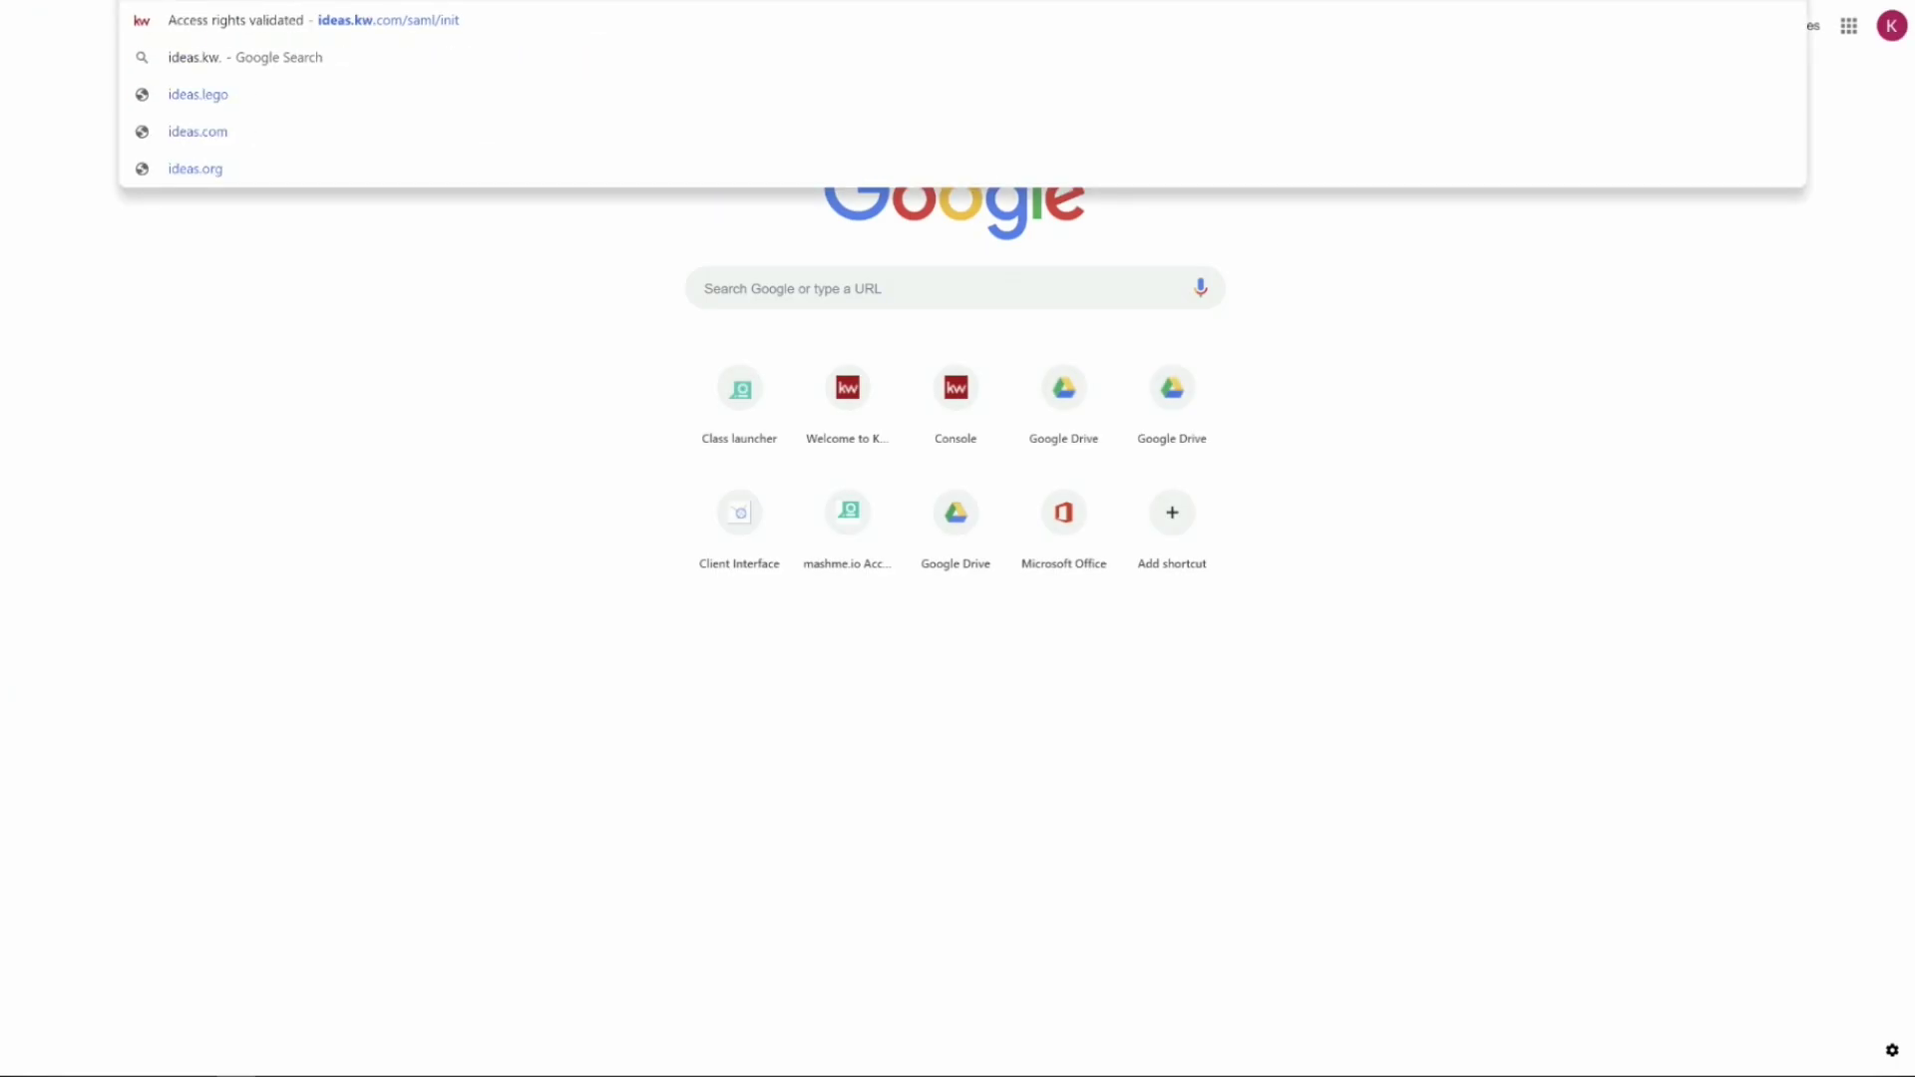
pyautogui.press('Return')
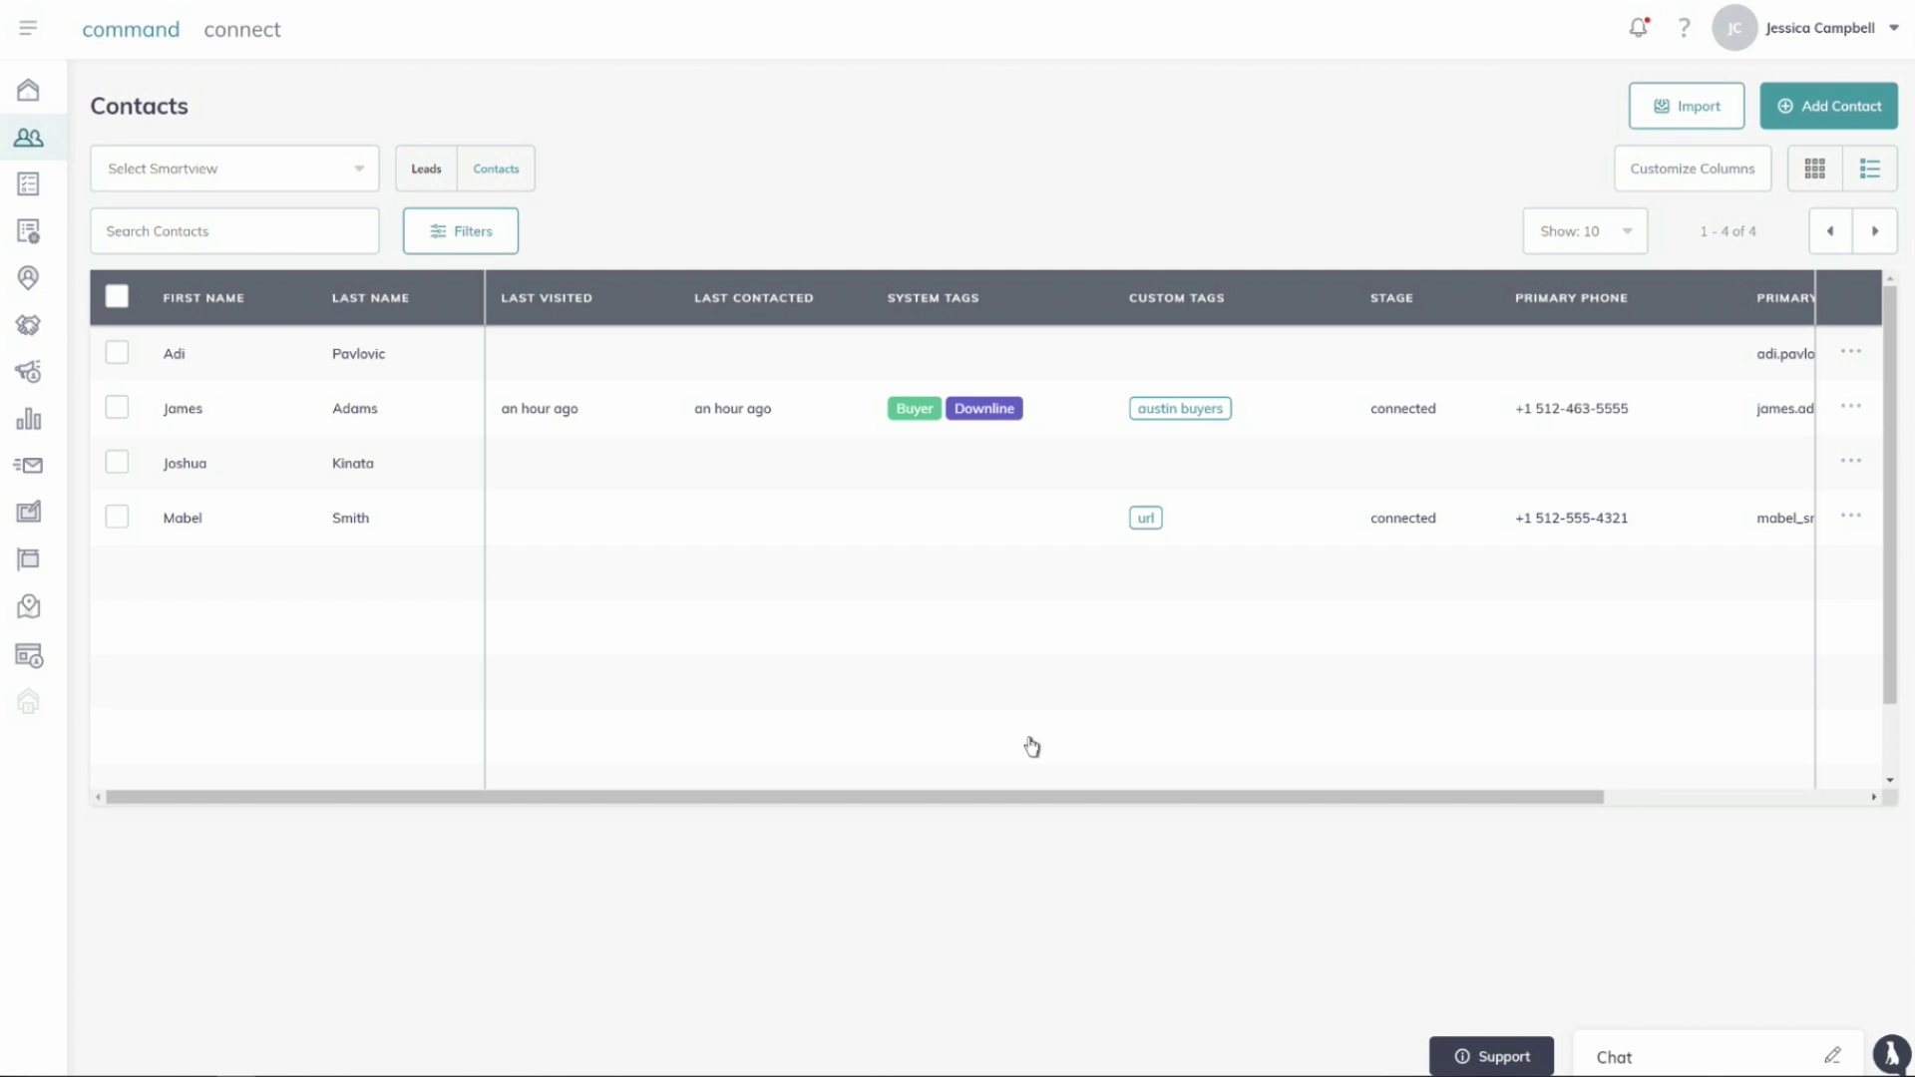
# View the account's own profile from the Command home page, including its edit form without changing anything, and examine the listed roles.
pyautogui.click(27, 87)
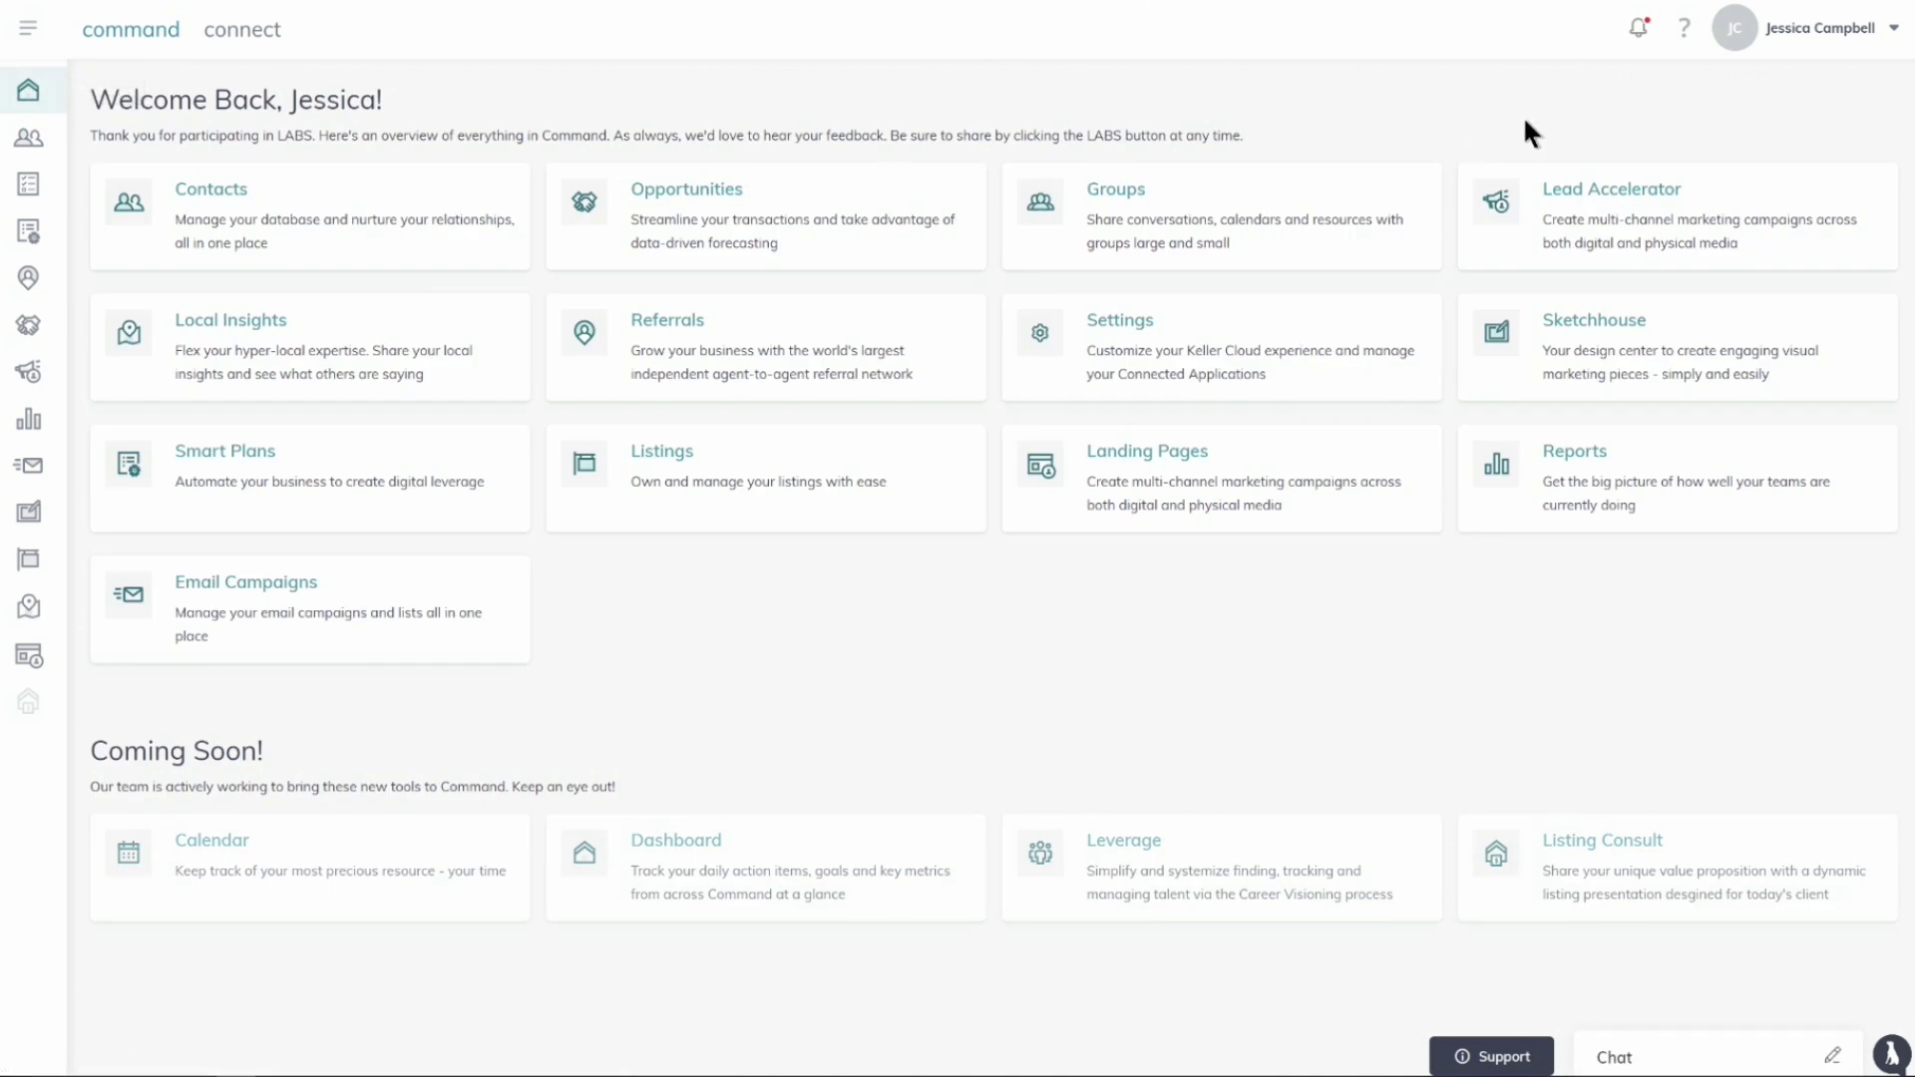
pyautogui.click(1821, 40)
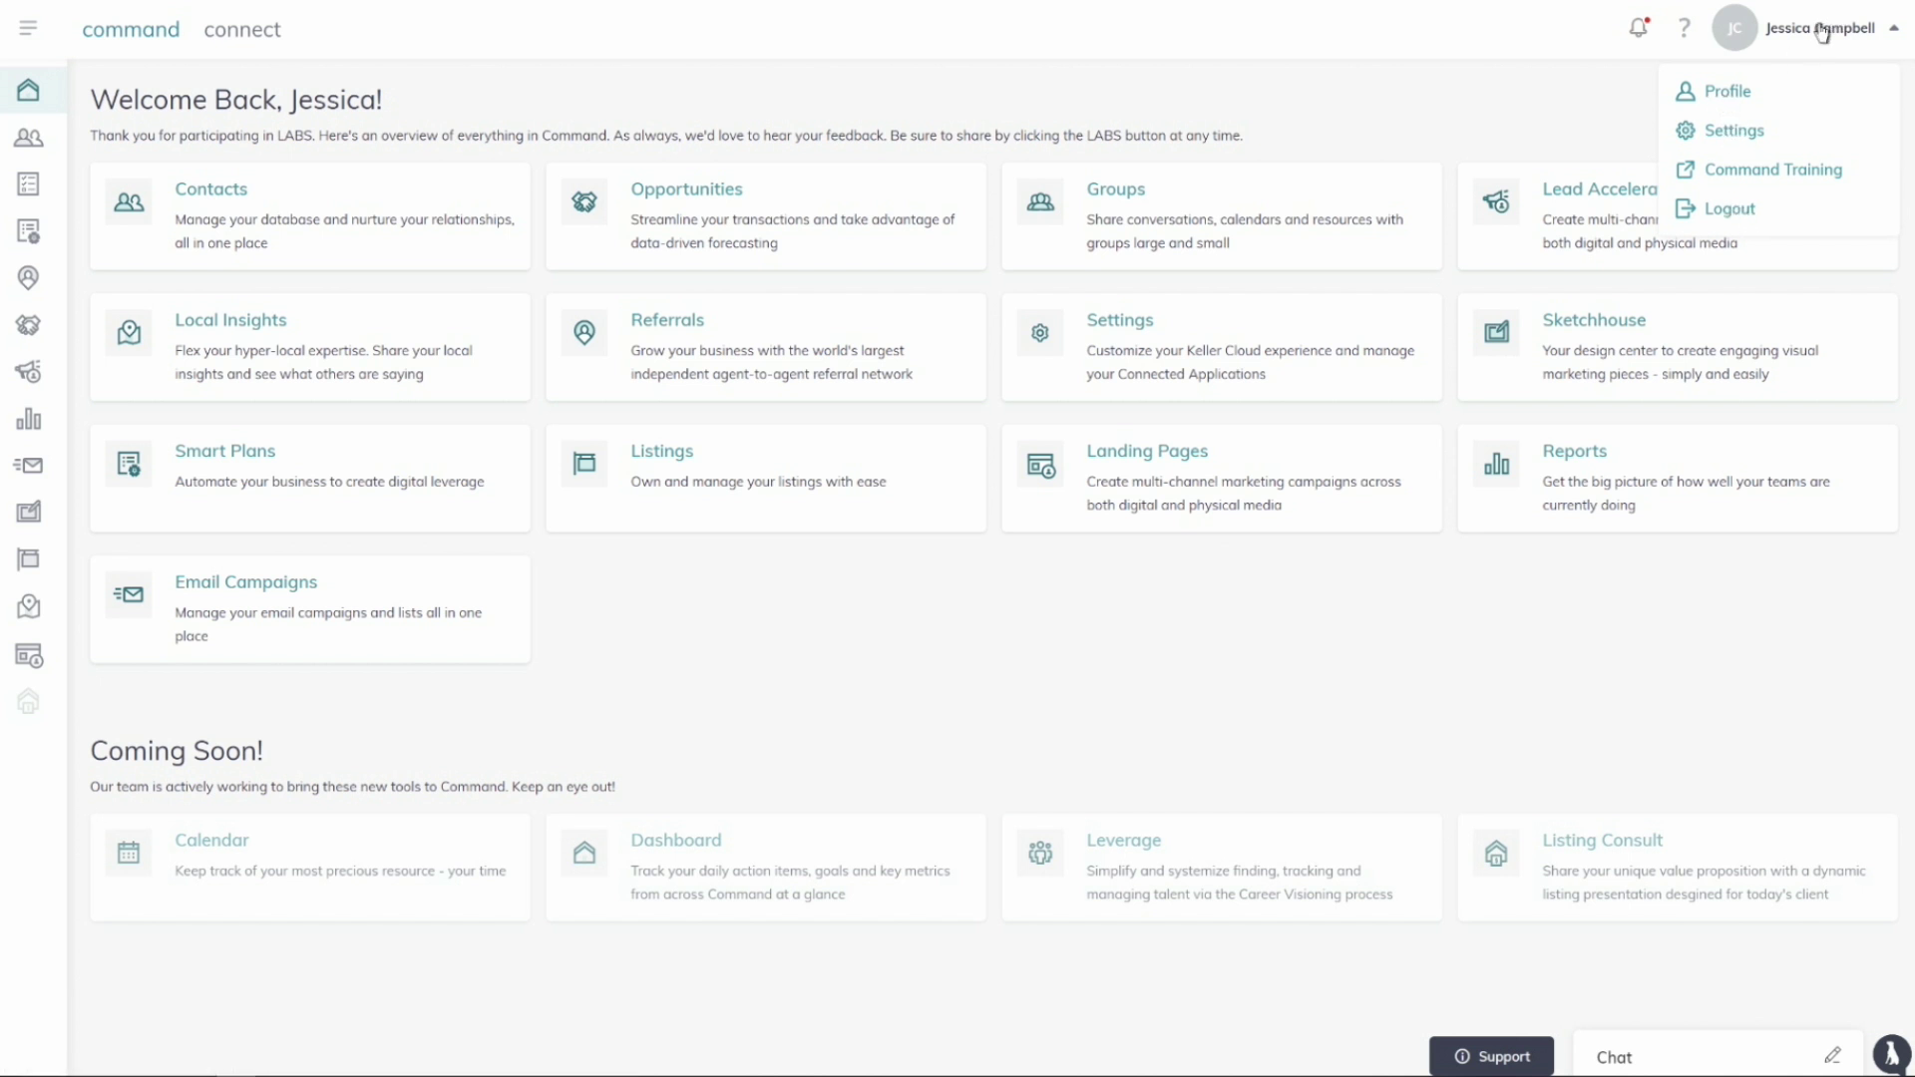
pyautogui.click(1728, 96)
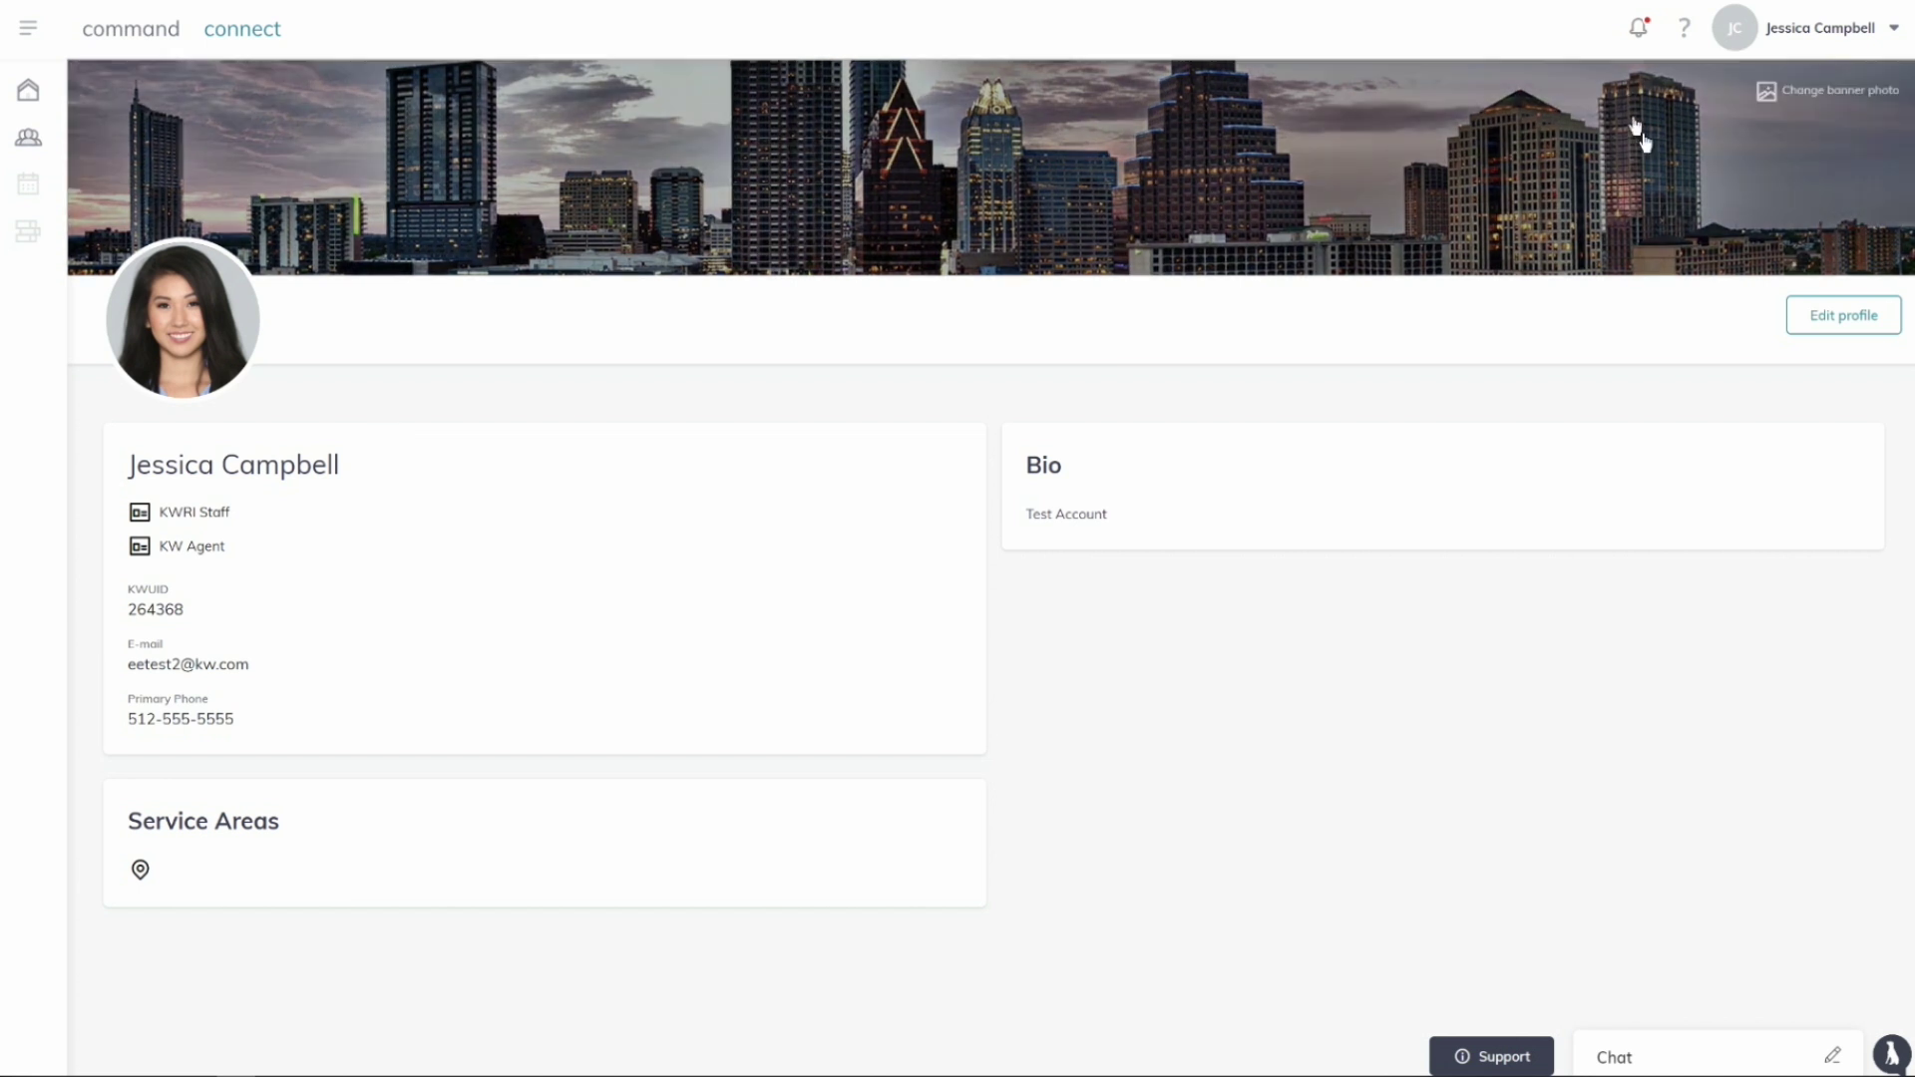
pyautogui.click(1846, 315)
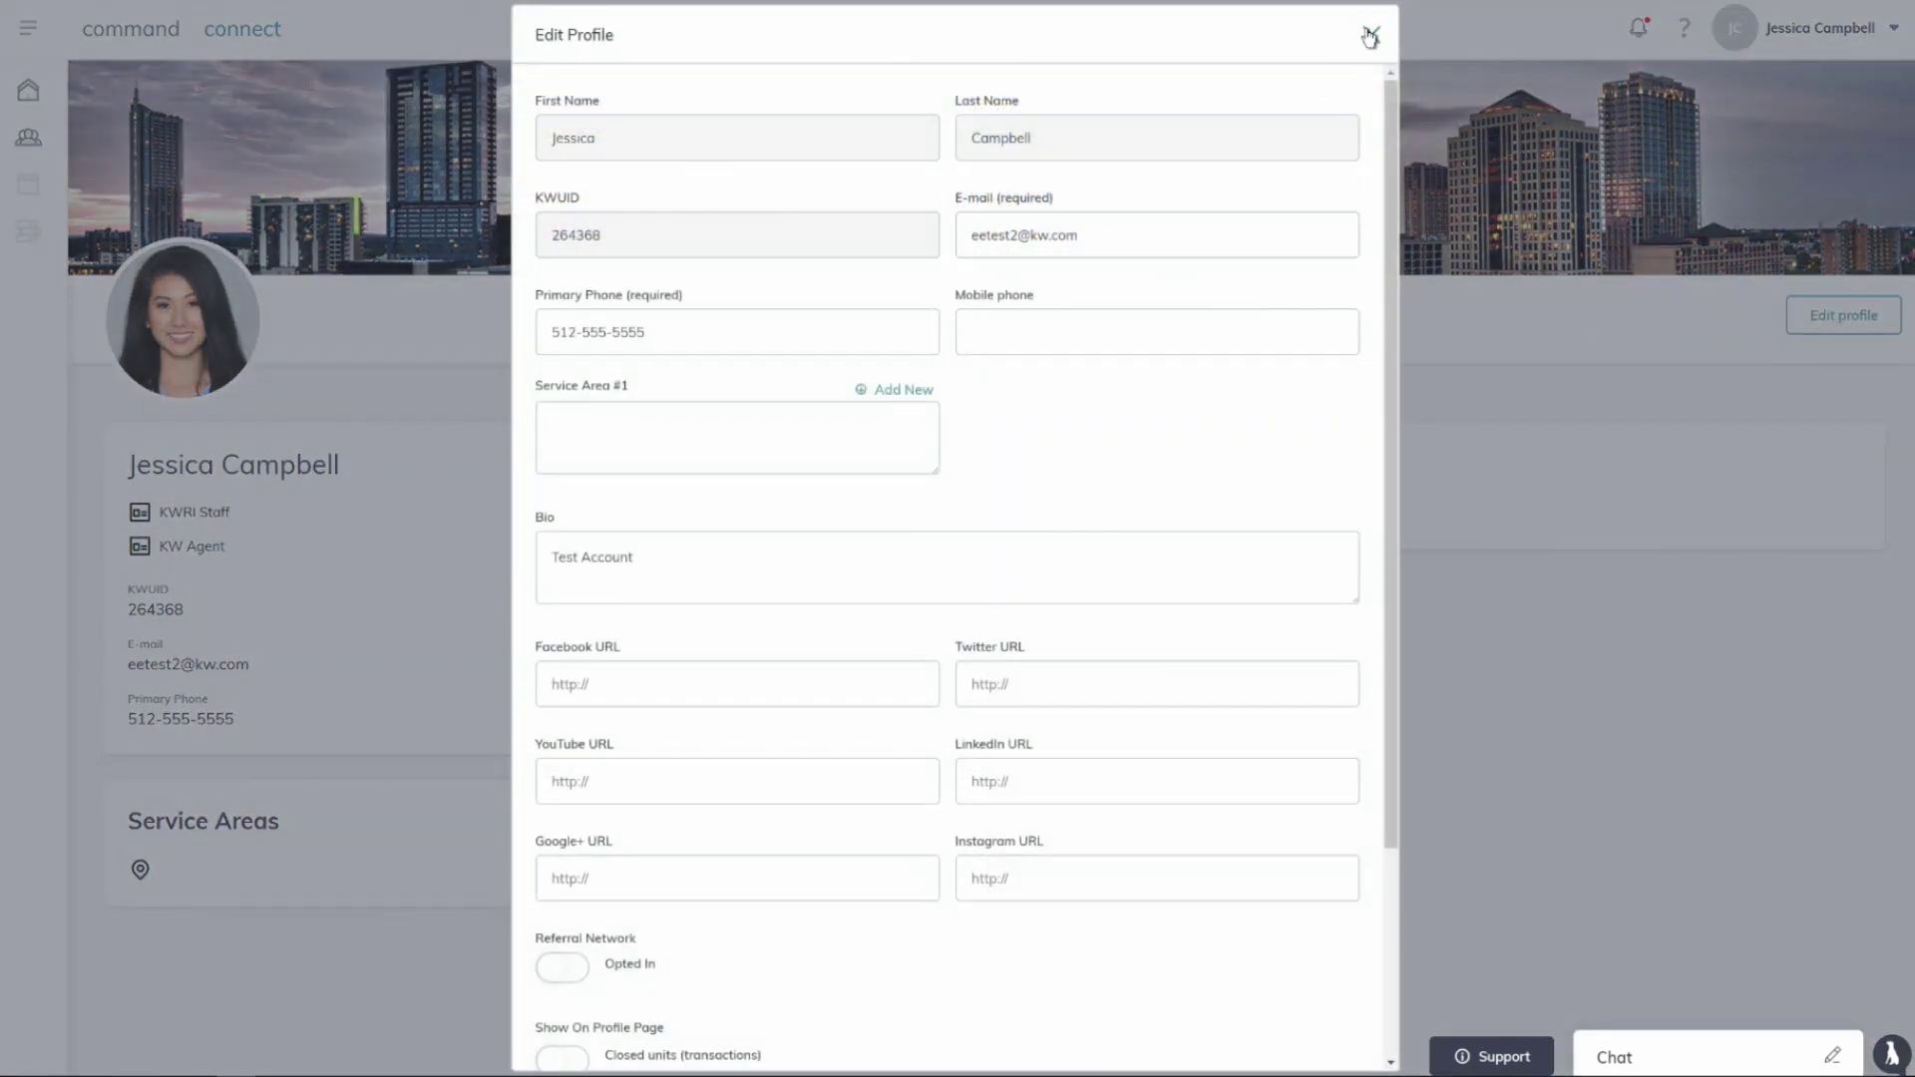
pyautogui.click(1366, 34)
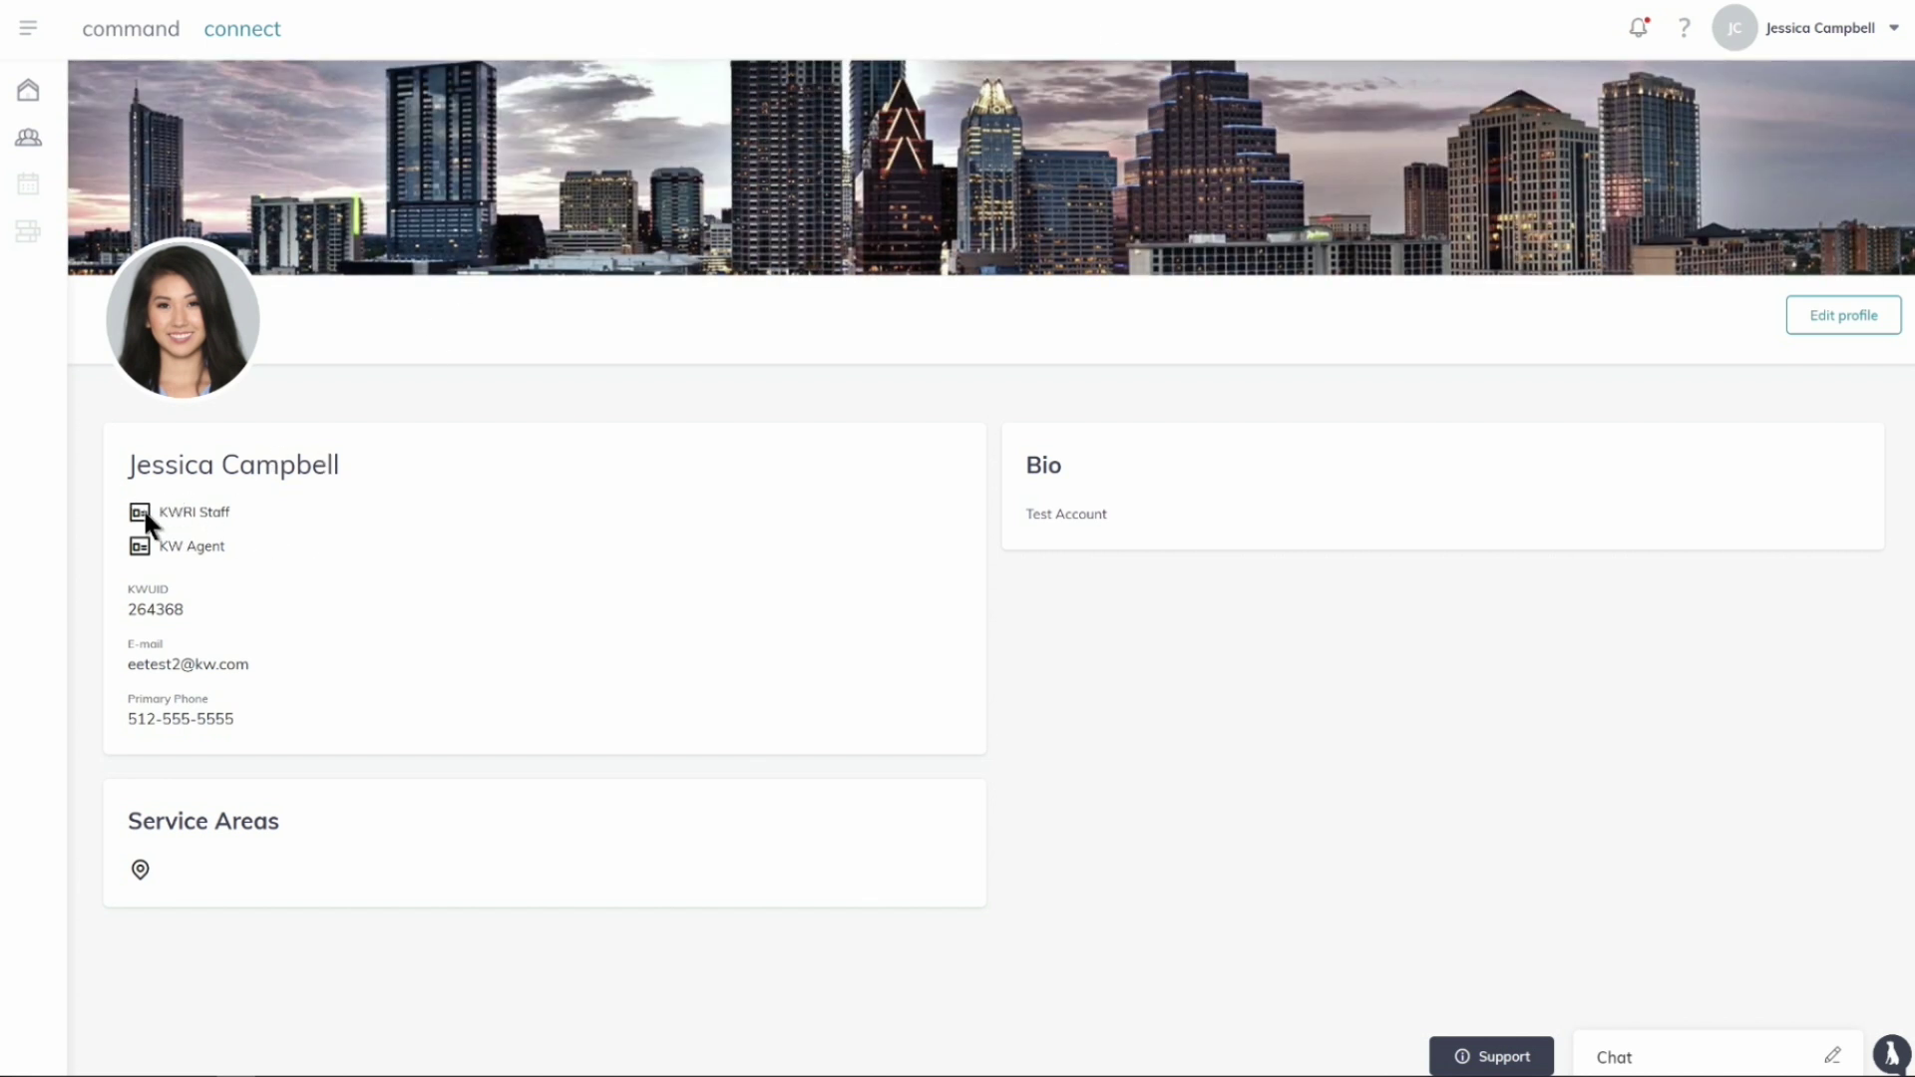
pyautogui.moveTo(155, 509); pyautogui.dragTo(260, 544)
pyautogui.click(247, 541)
# Open the Command settings and review the connected, social, productivity and marketing automation applications.
pyautogui.click(118, 36)
pyautogui.click(1813, 40)
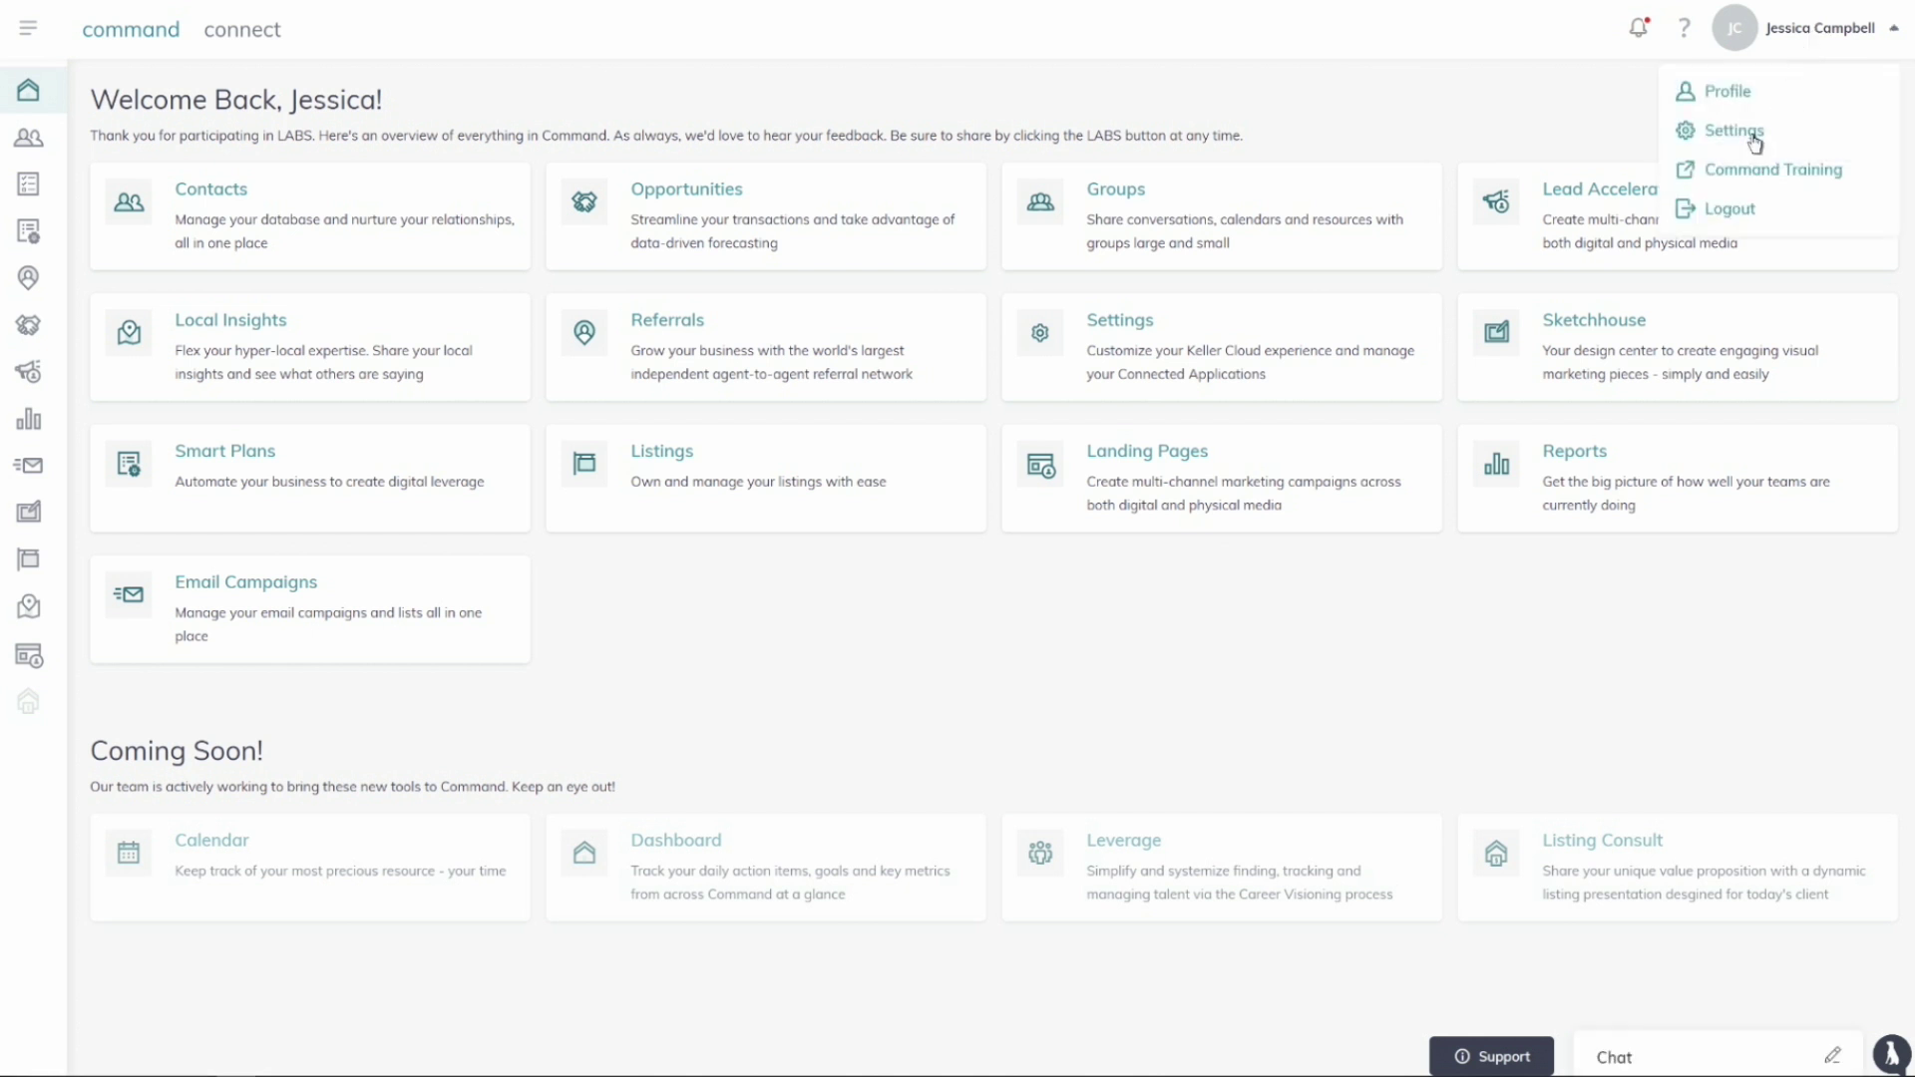
pyautogui.click(1753, 137)
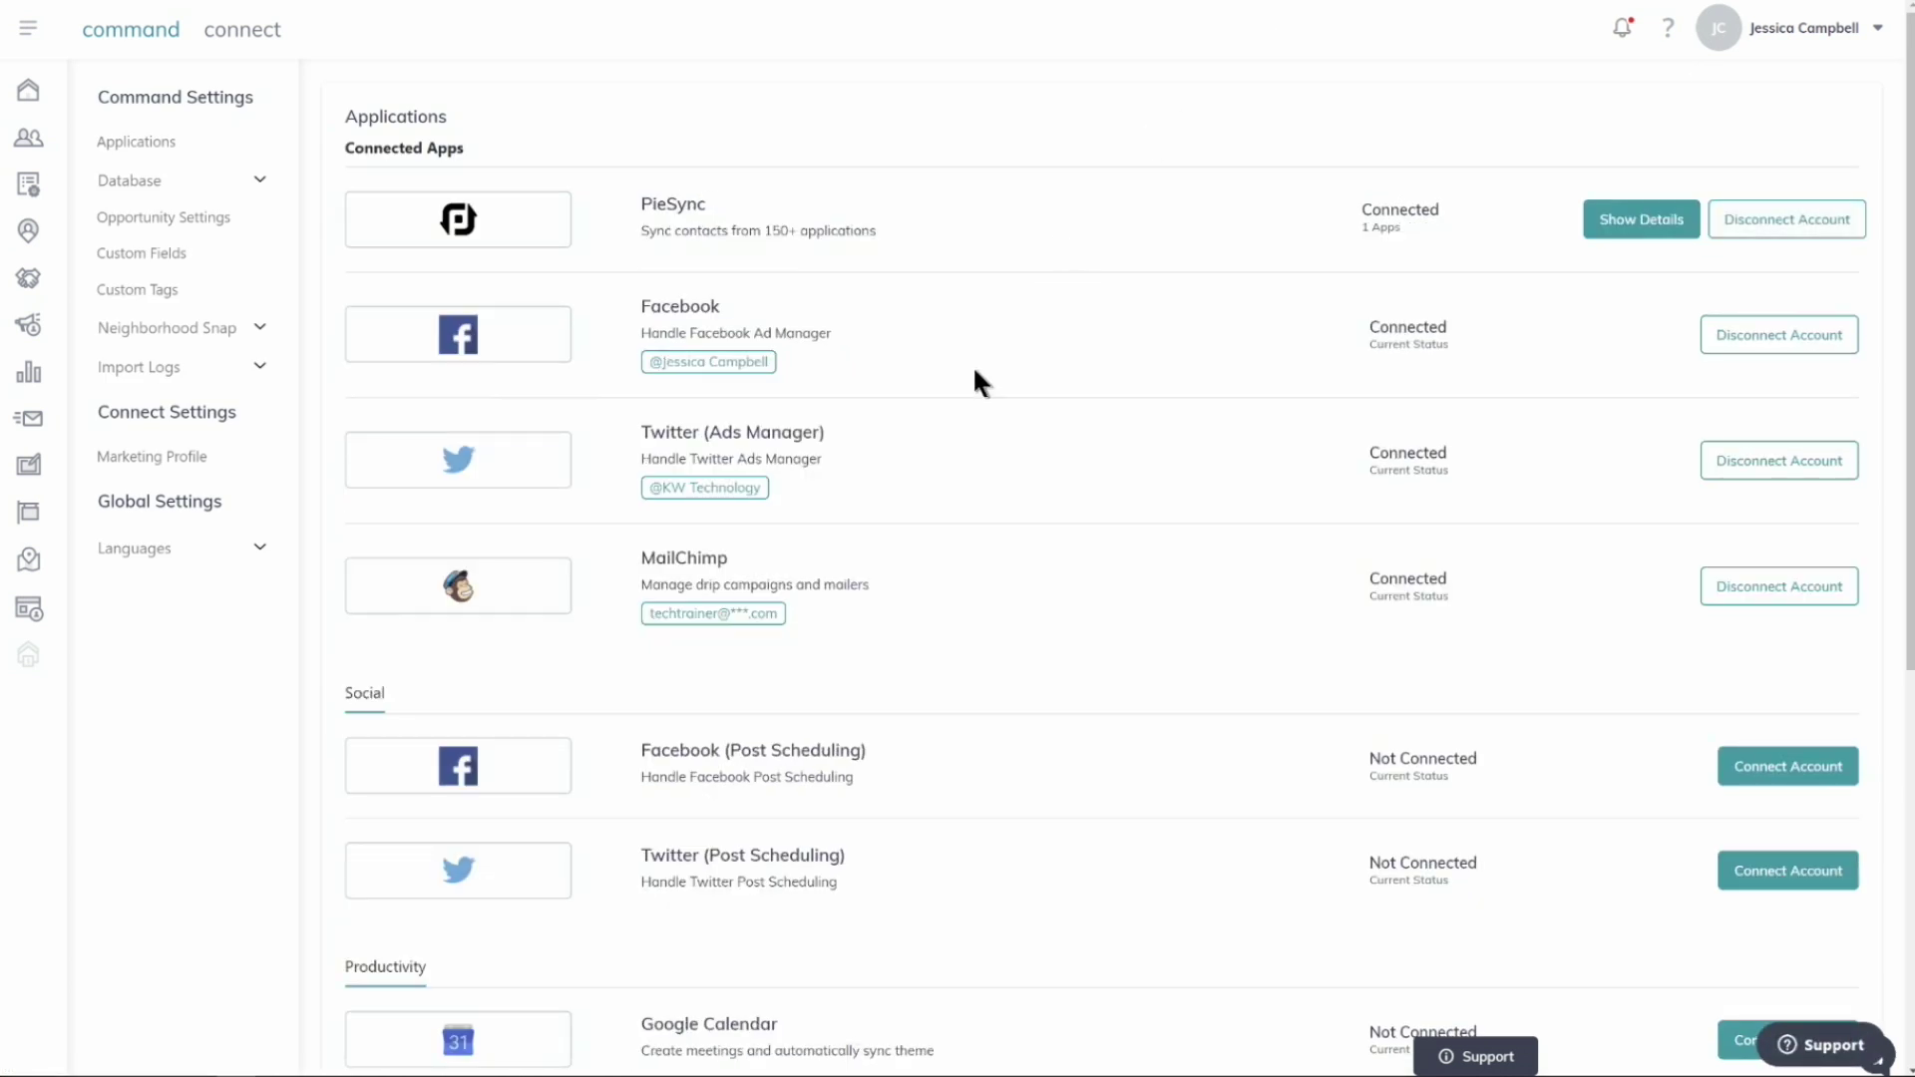
pyautogui.scroll(-6, 895, 314)
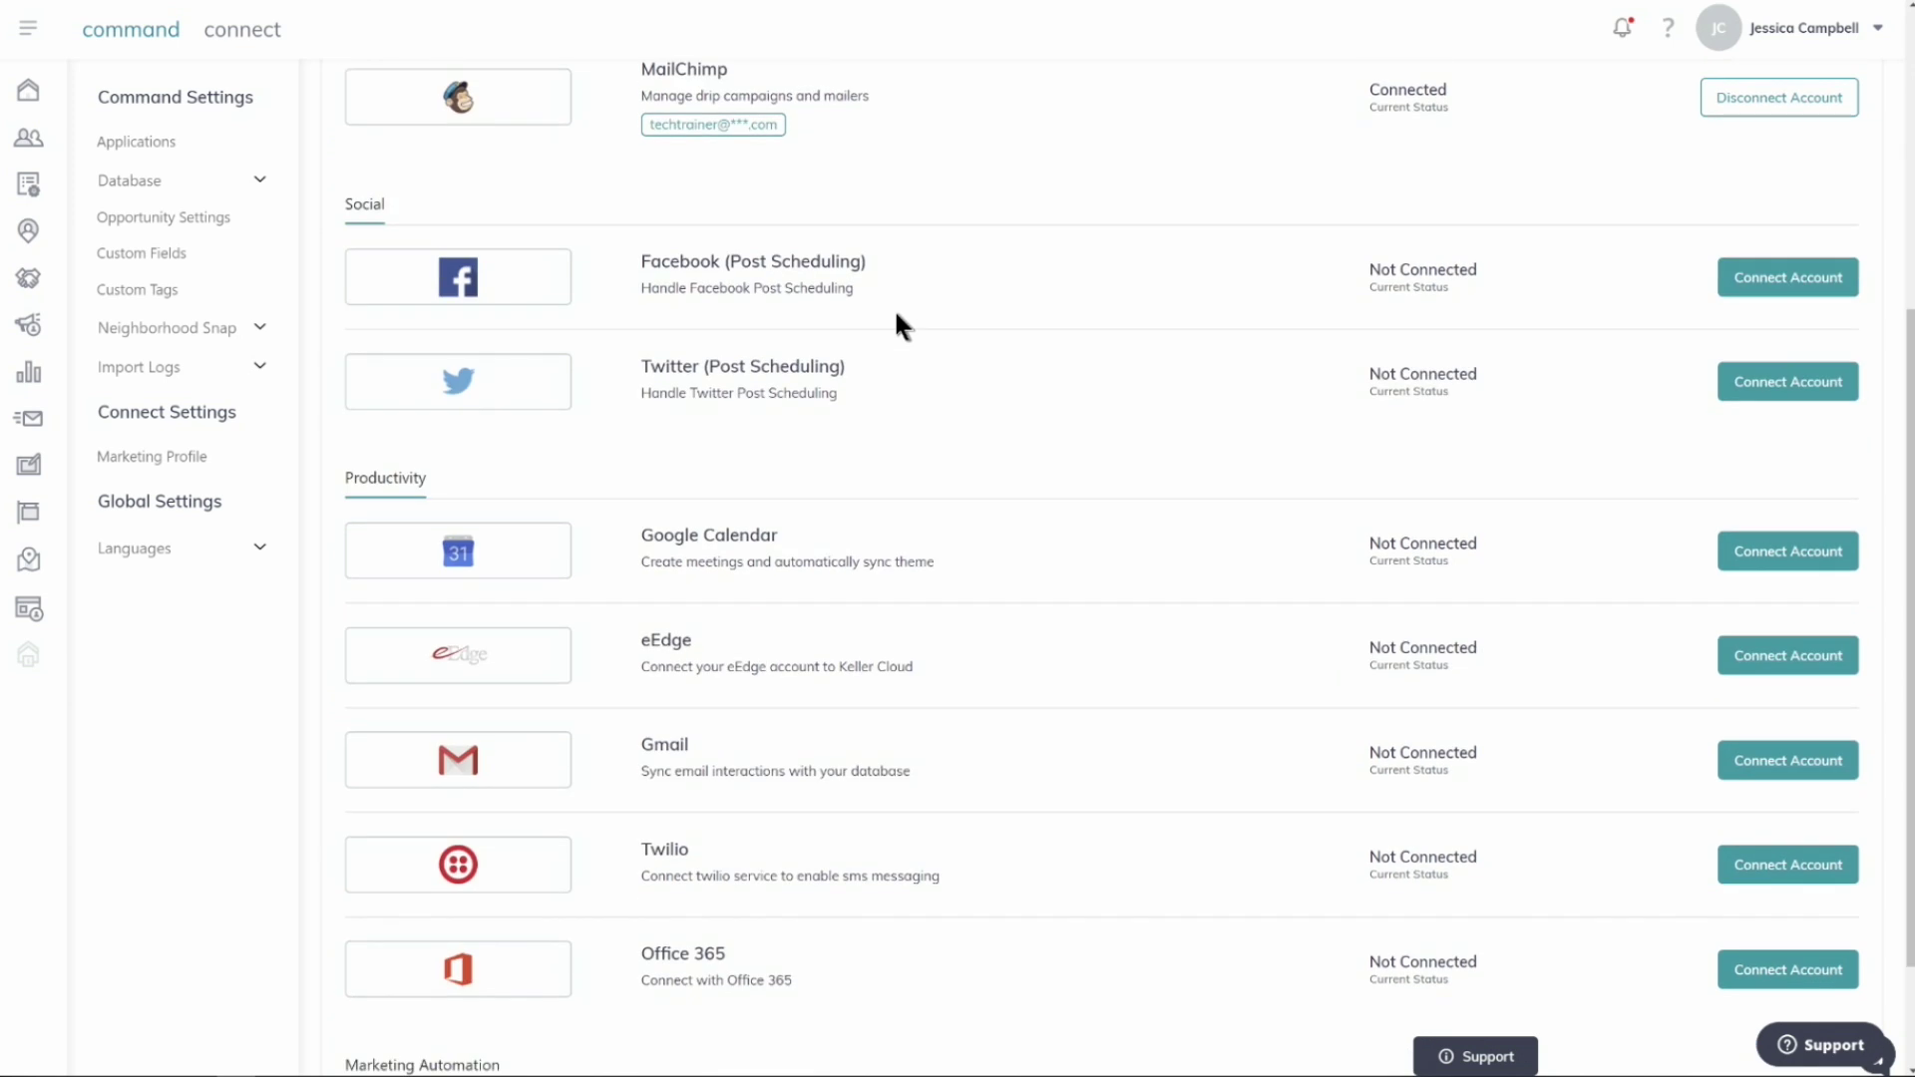
pyautogui.scroll(6, 896, 314)
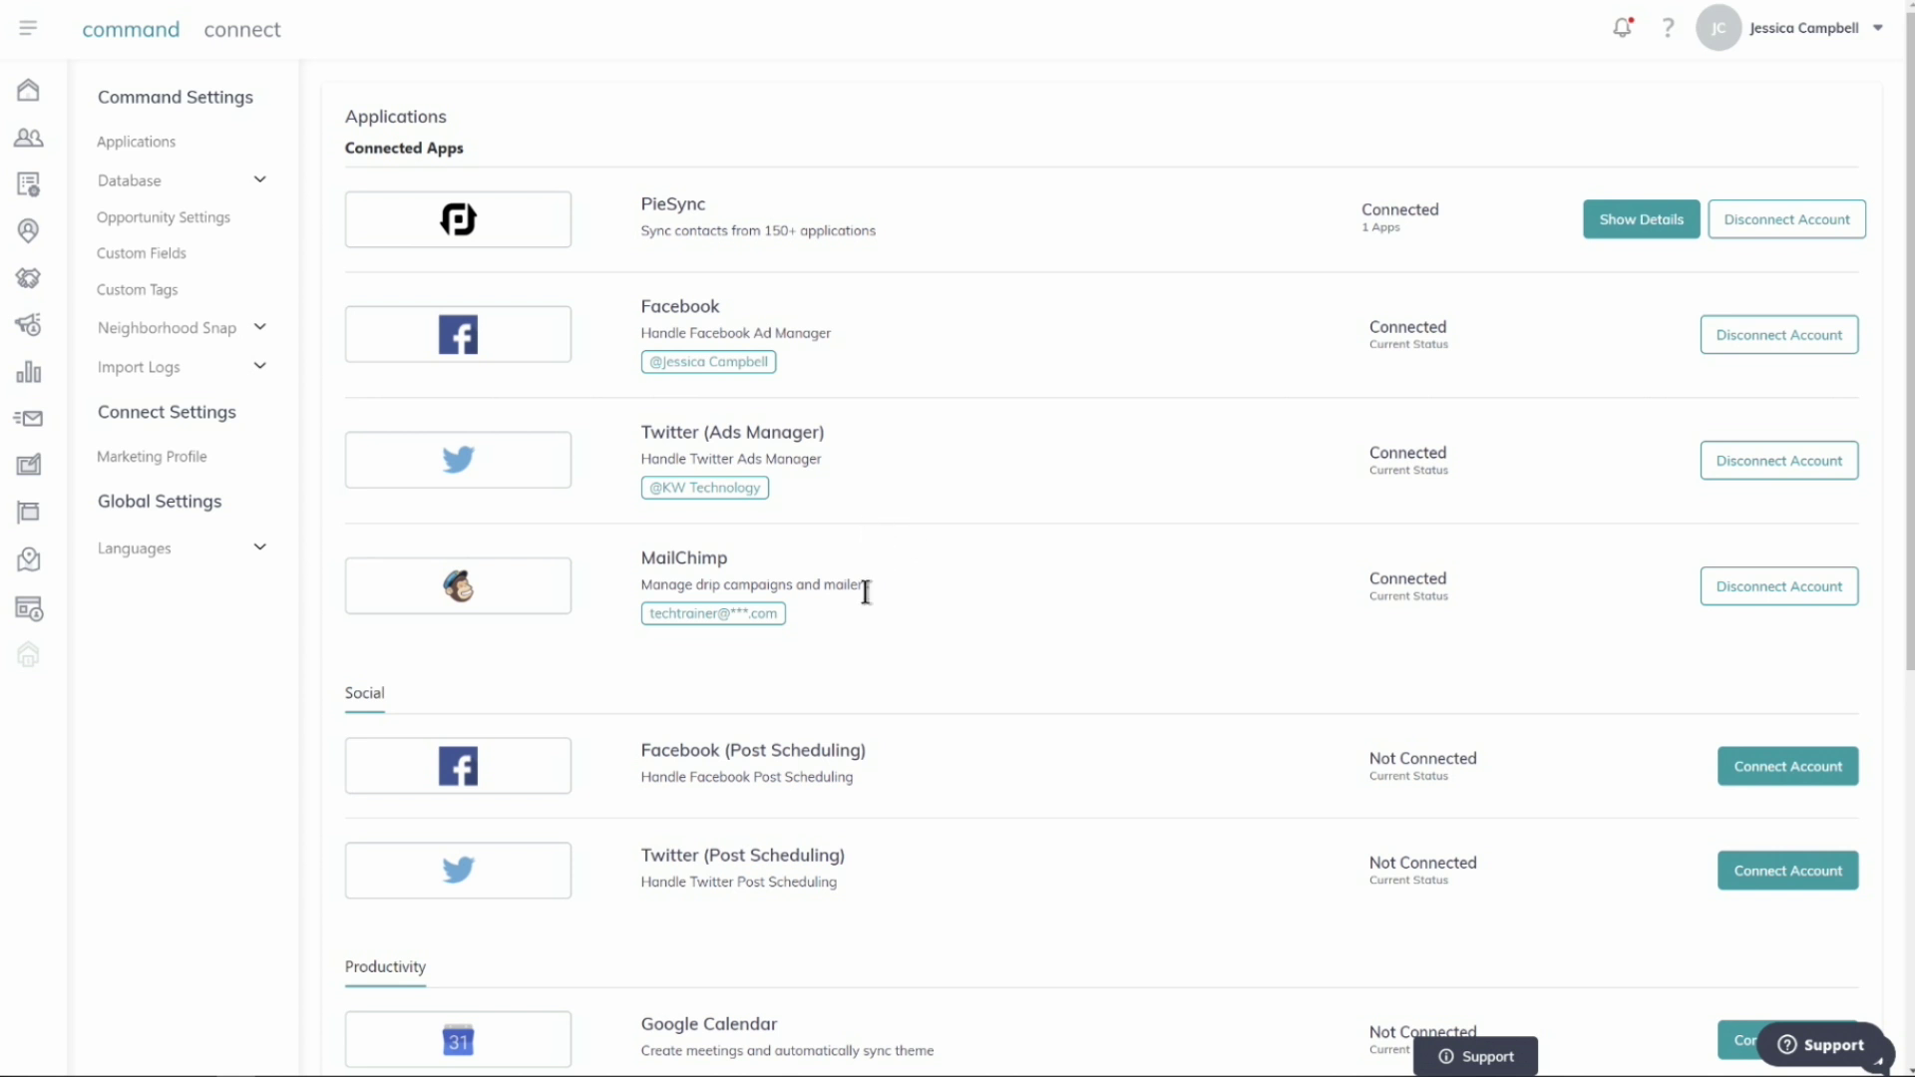
pyautogui.scroll(-6, 904, 564)
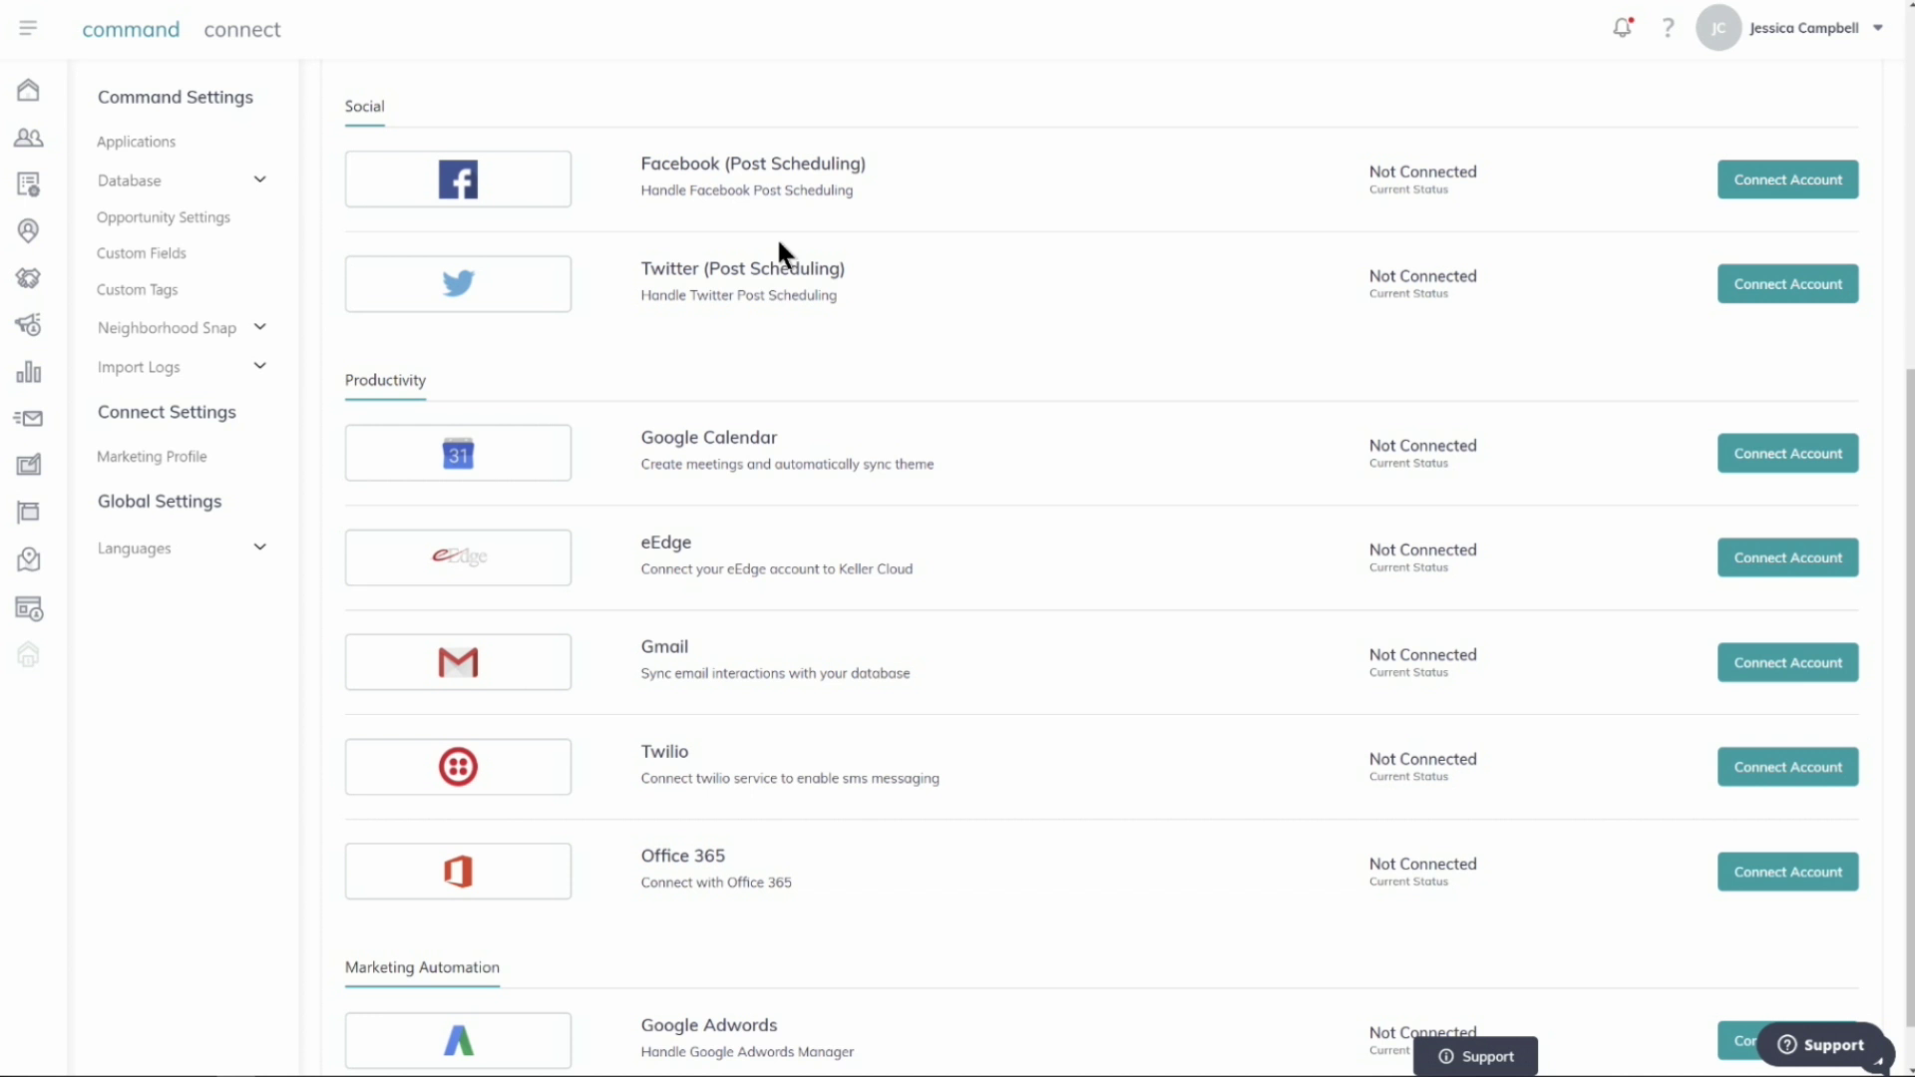
pyautogui.scroll(-1, 882, 415)
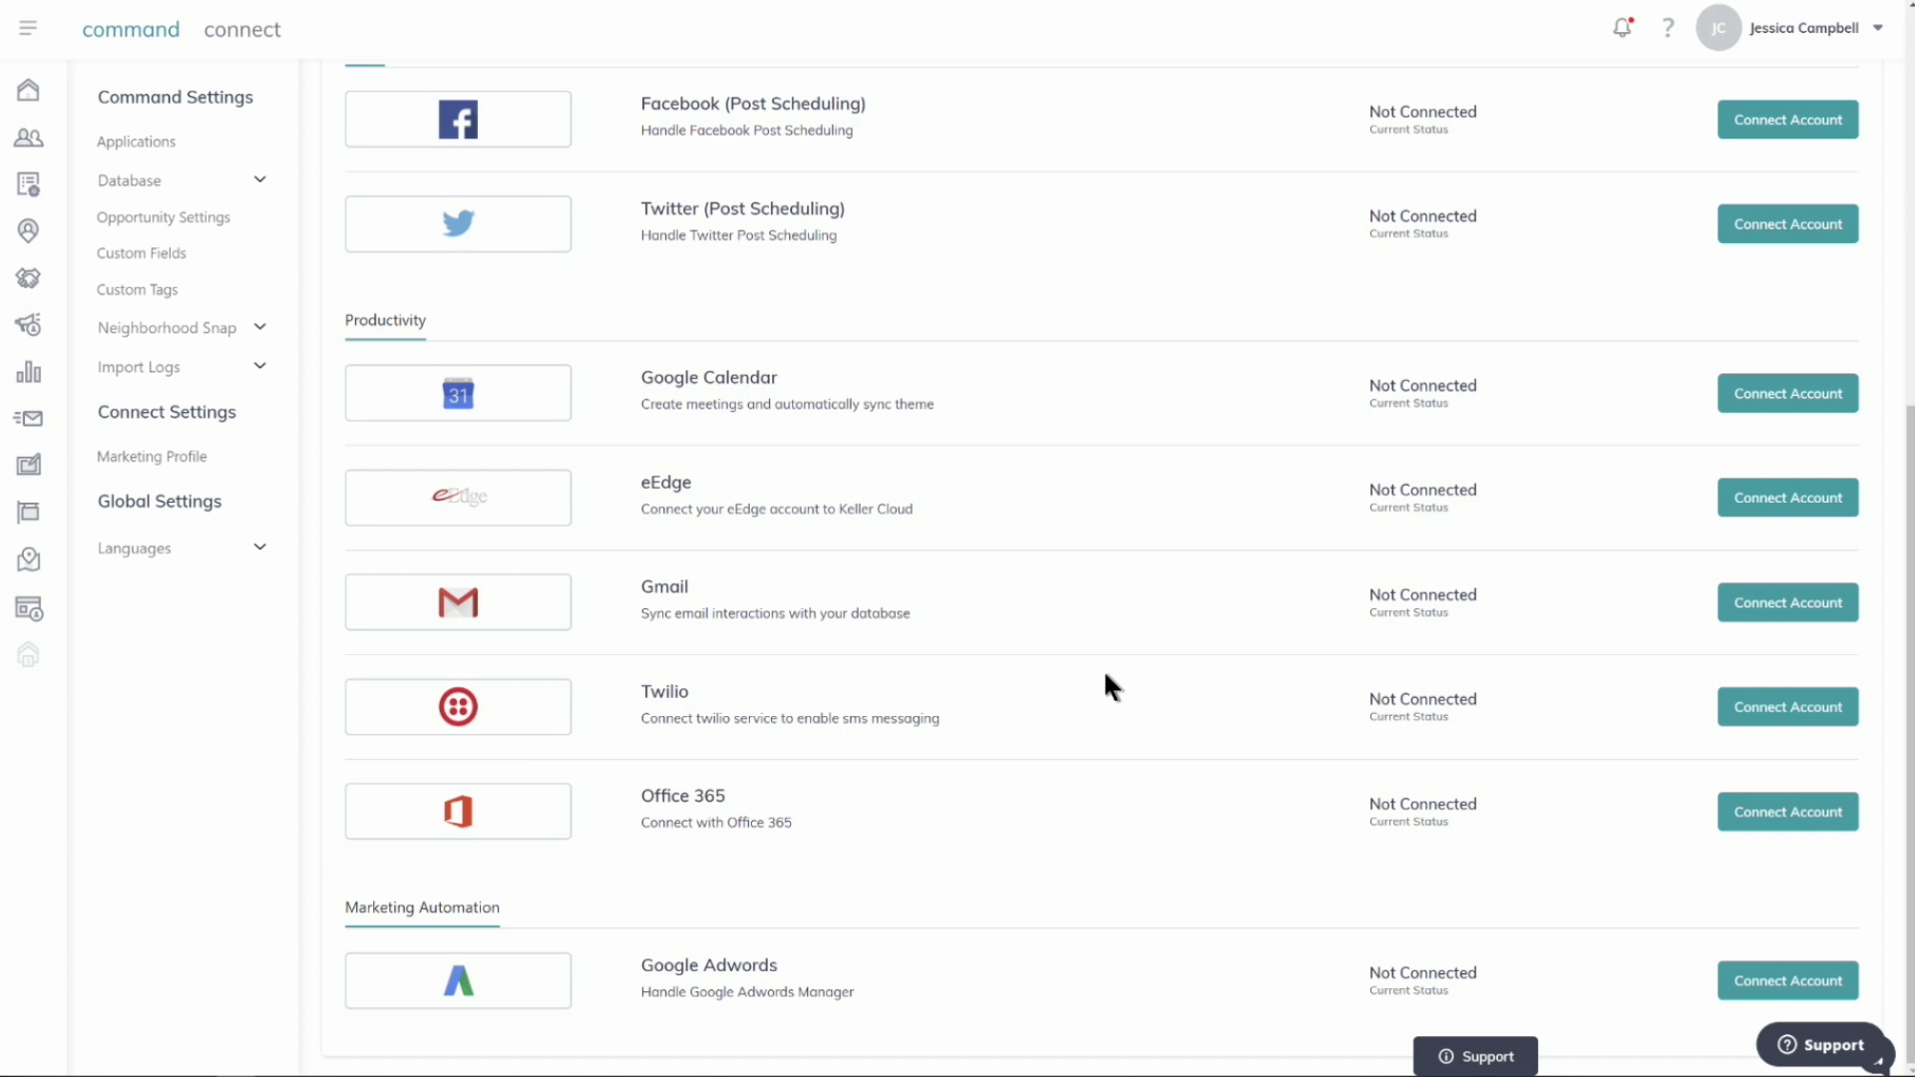
# Try to connect the Google Calendar and Gmail accounts in the productivity applications.
pyautogui.click(1799, 393)
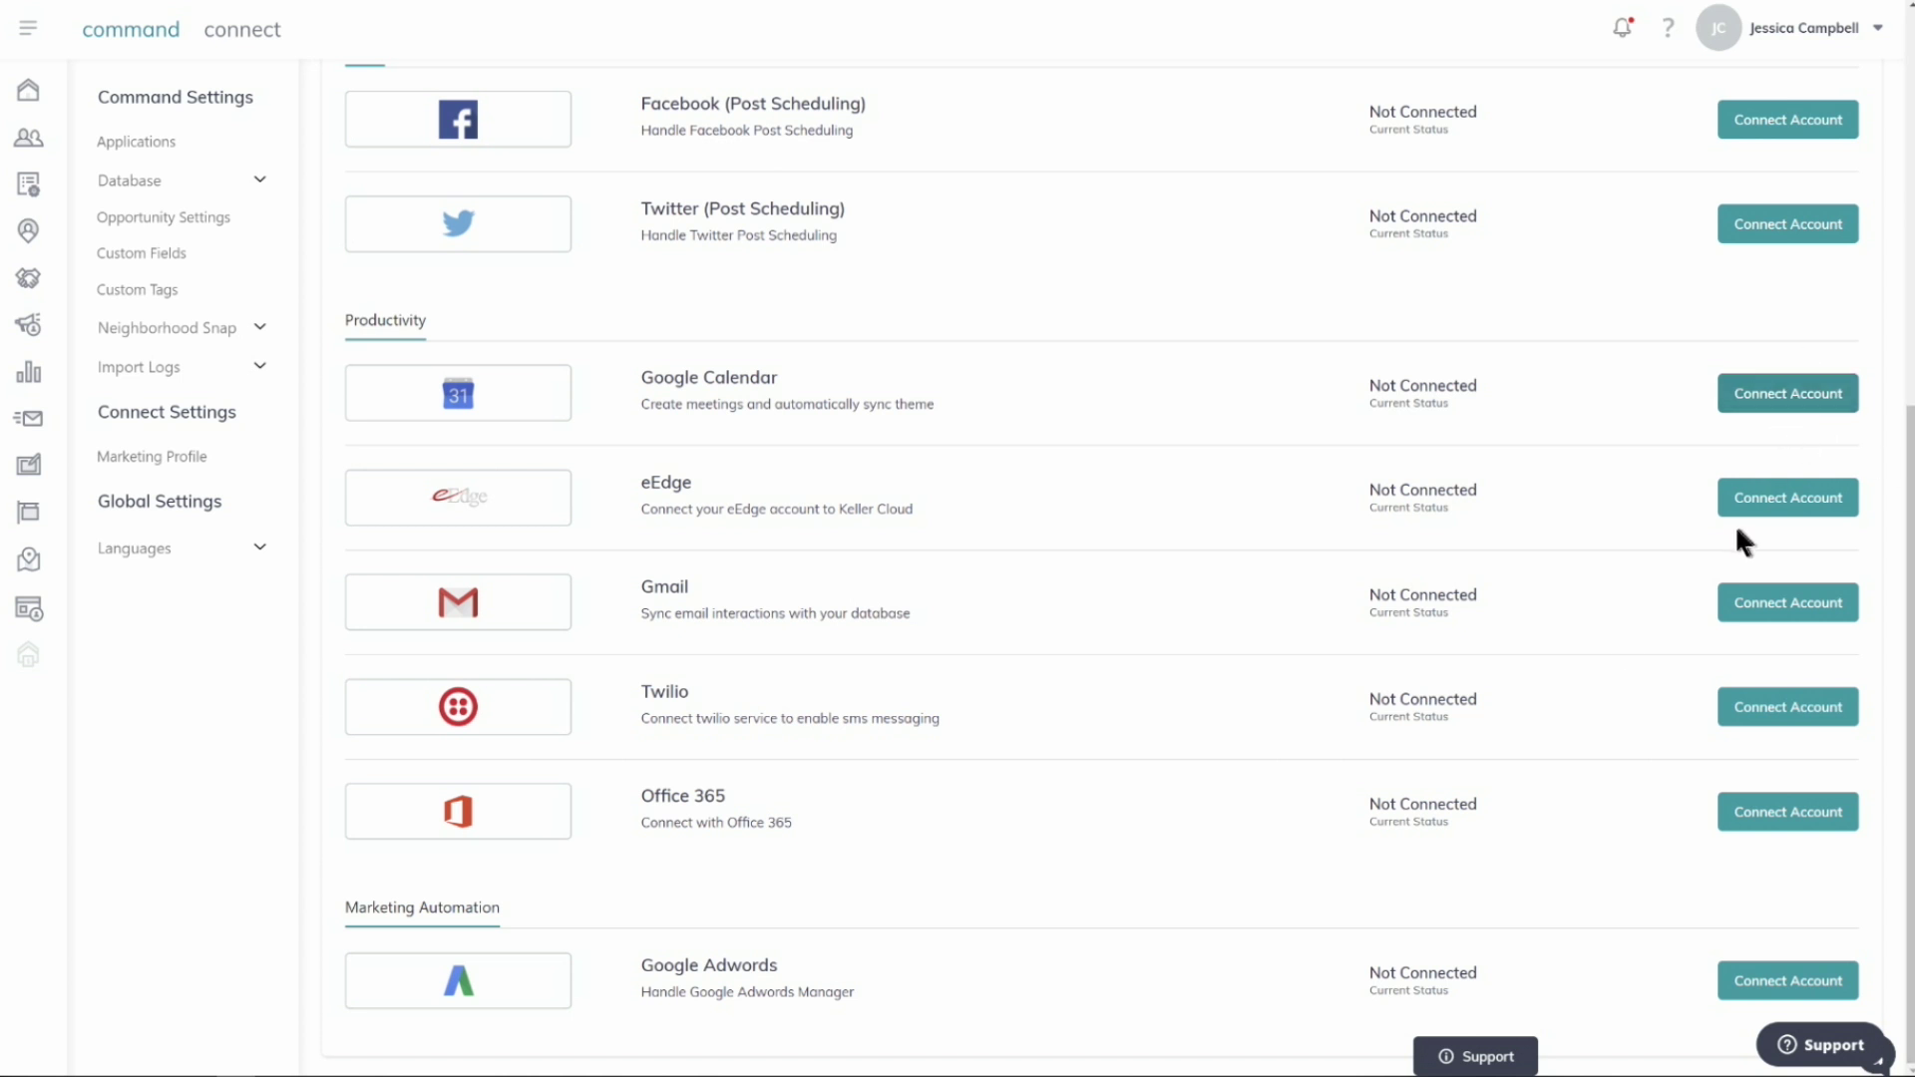
pyautogui.click(1807, 604)
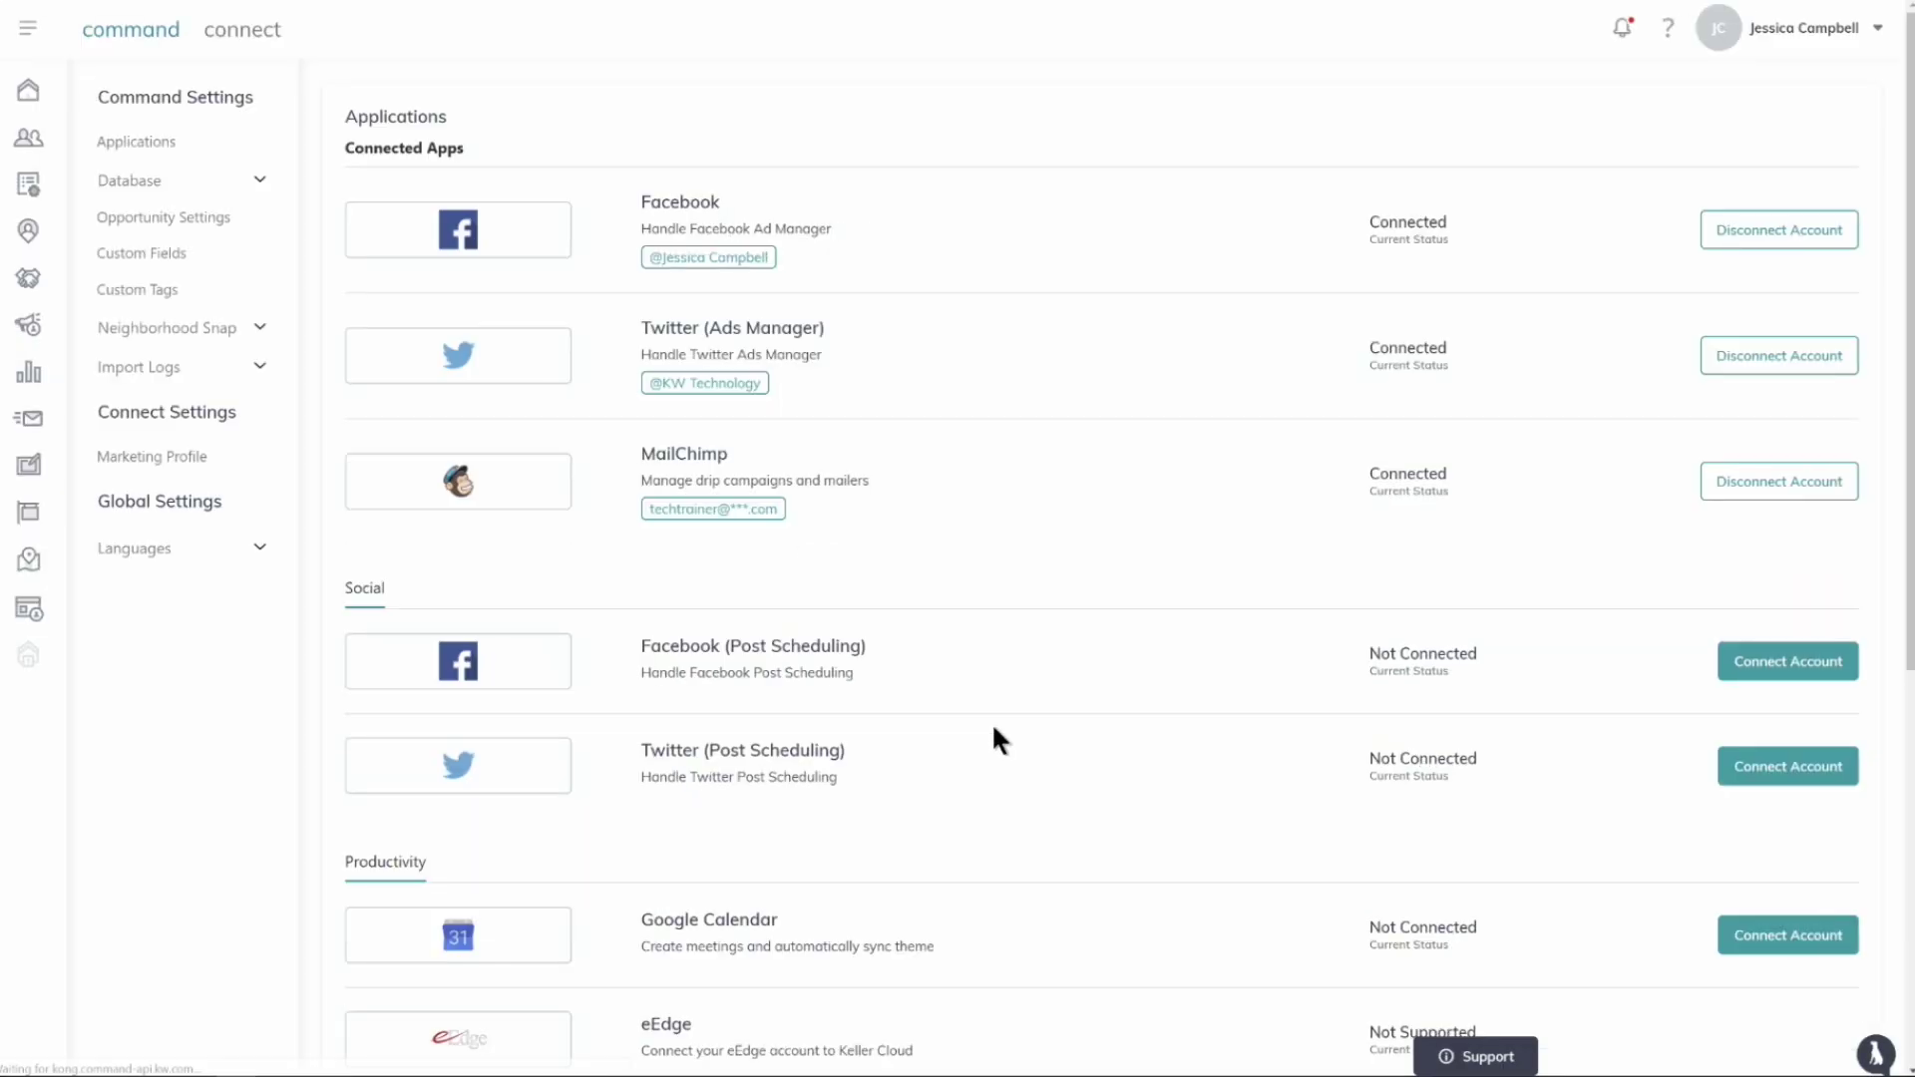
pyautogui.scroll(-5, 991, 722)
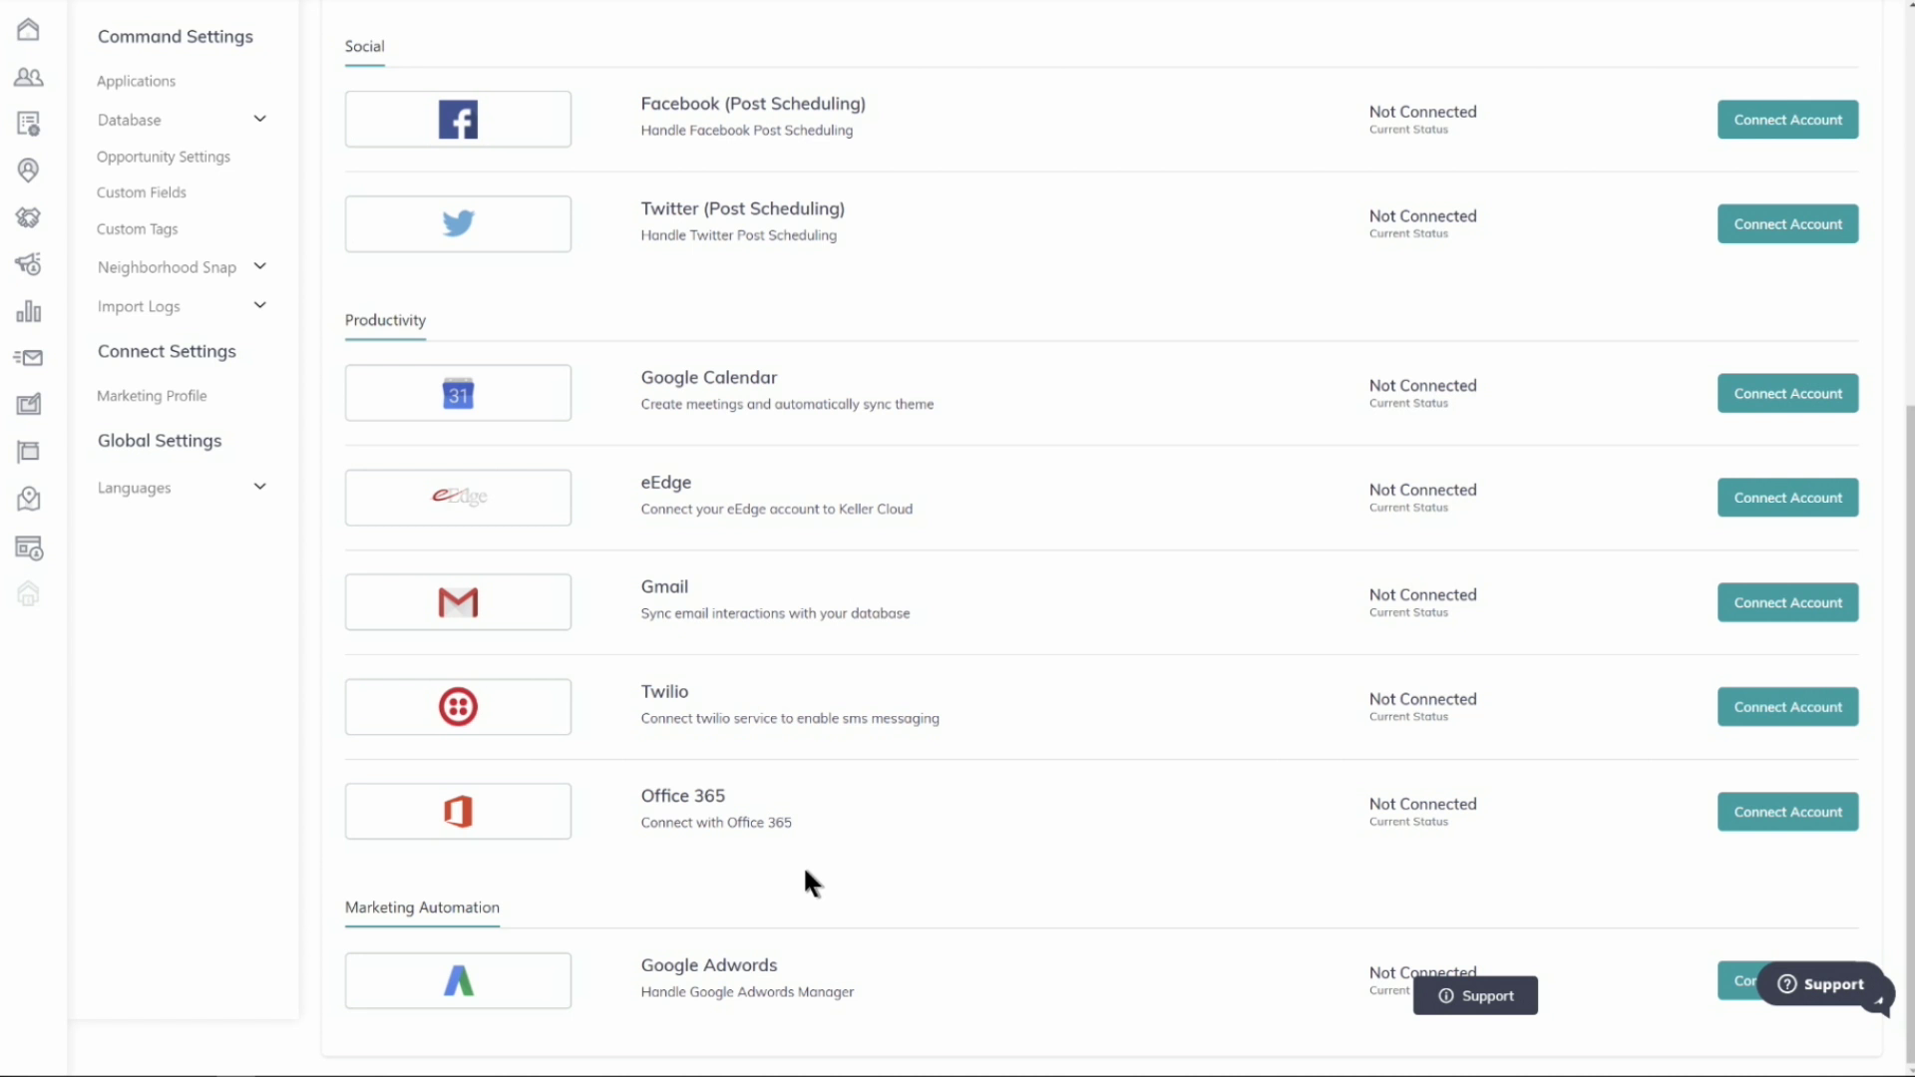
pyautogui.scroll(6, 804, 864)
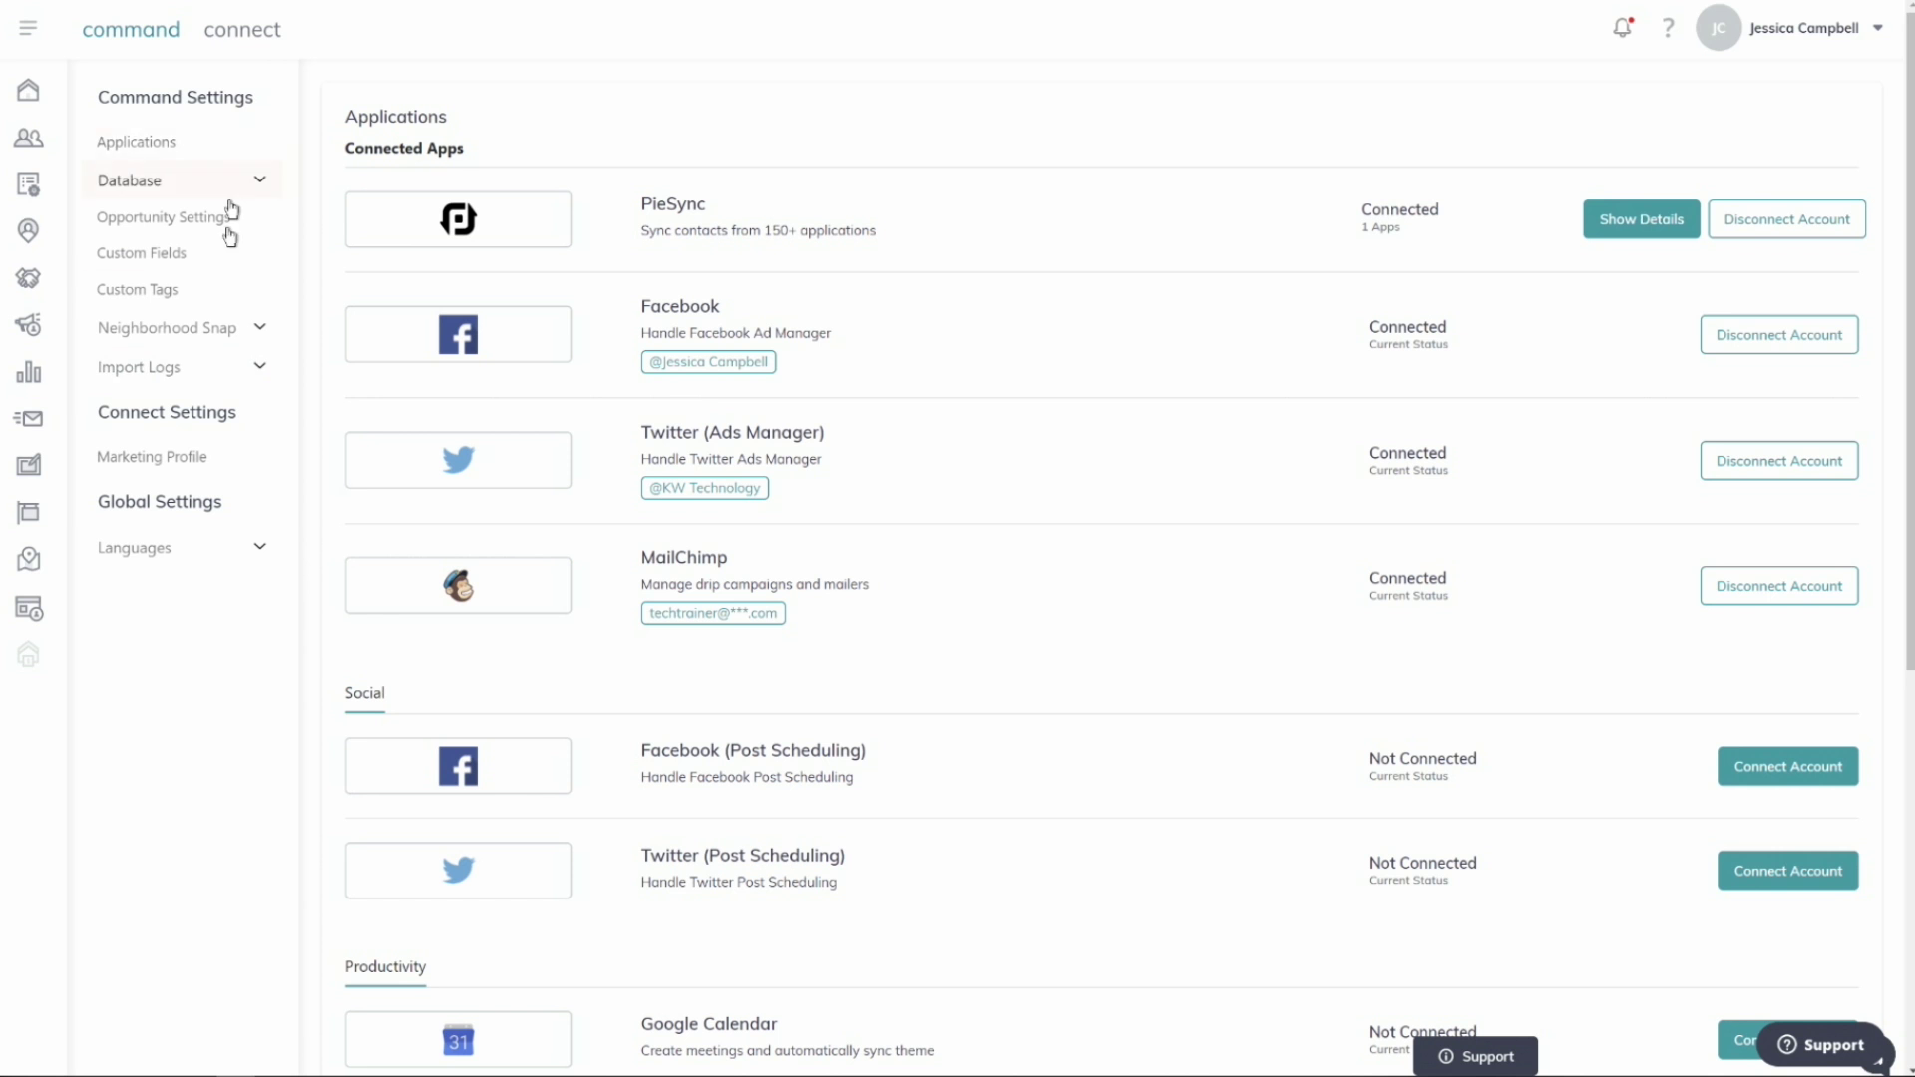
# Examine the options under the Database, Neighborhood Snap and Import Logs settings, collapsing each group again.
pyautogui.click(177, 188)
pyautogui.click(177, 187)
pyautogui.click(177, 187)
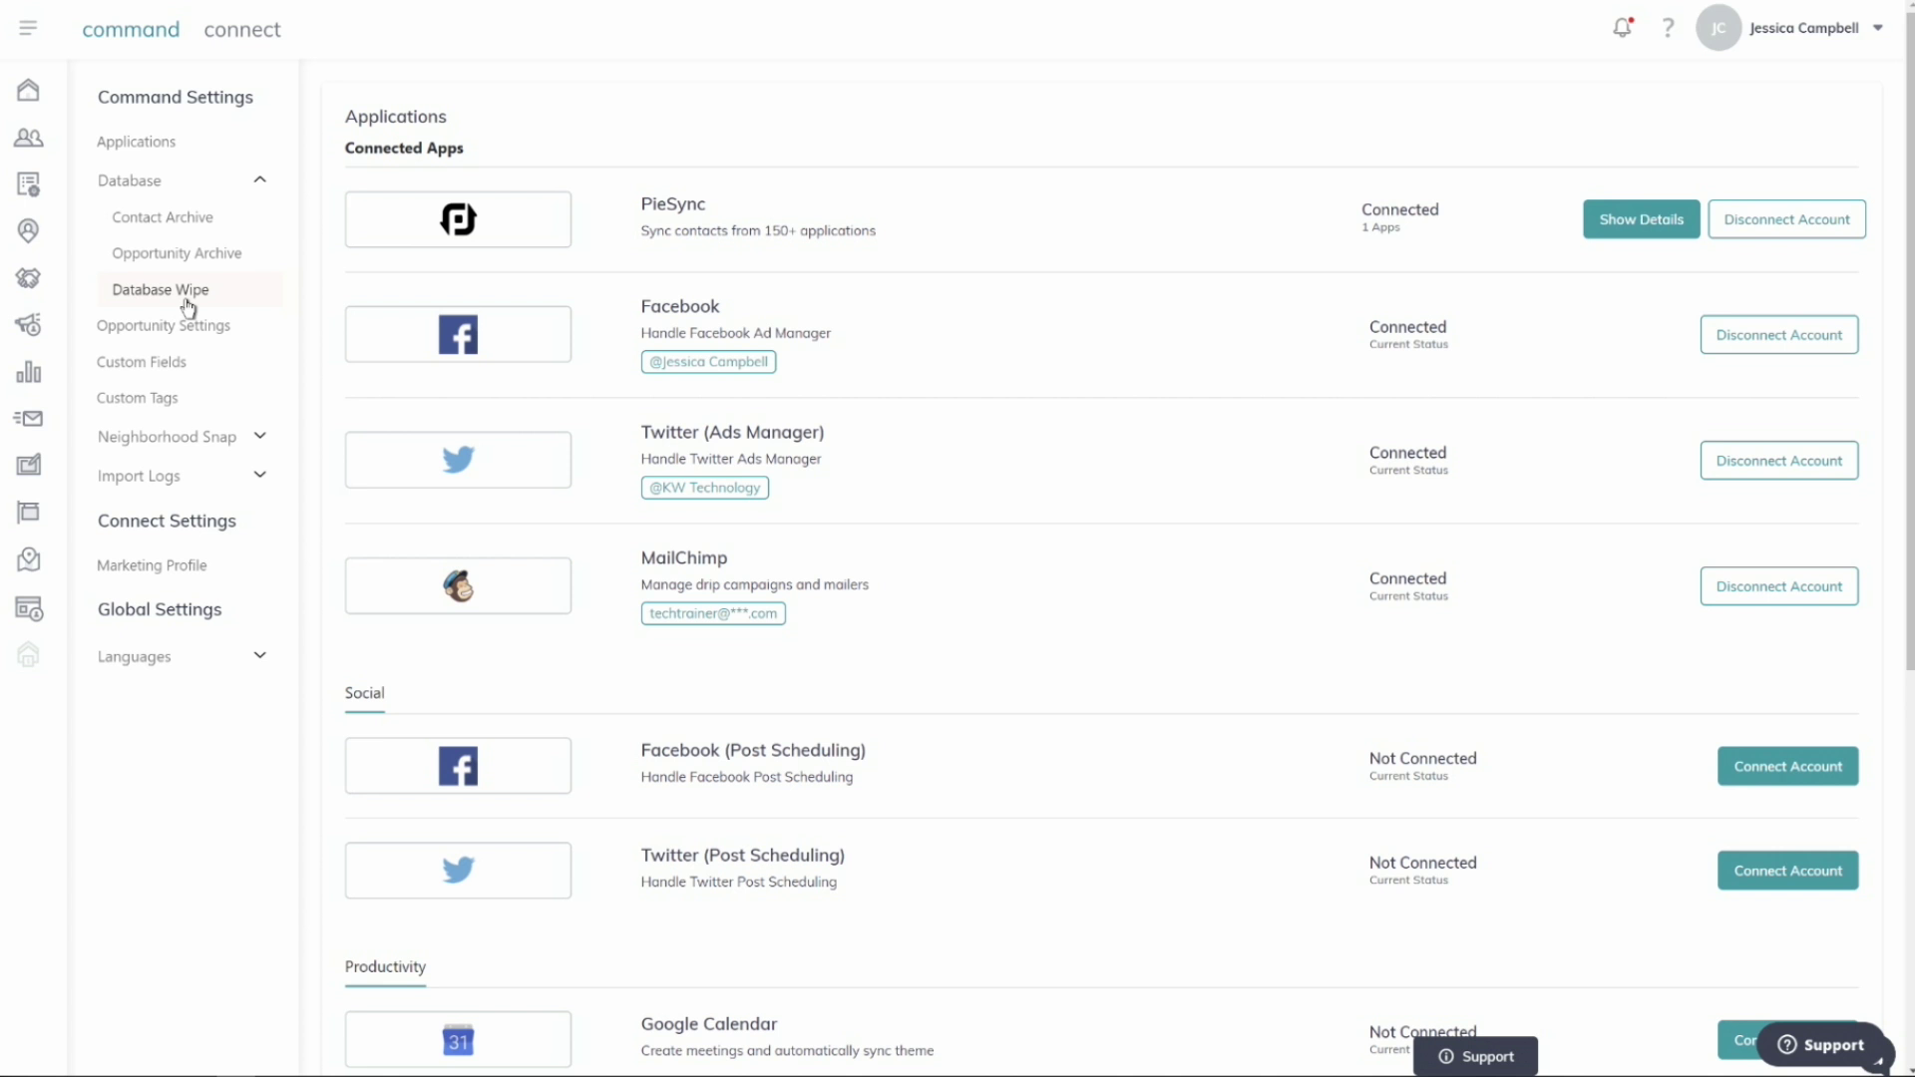
pyautogui.click(260, 182)
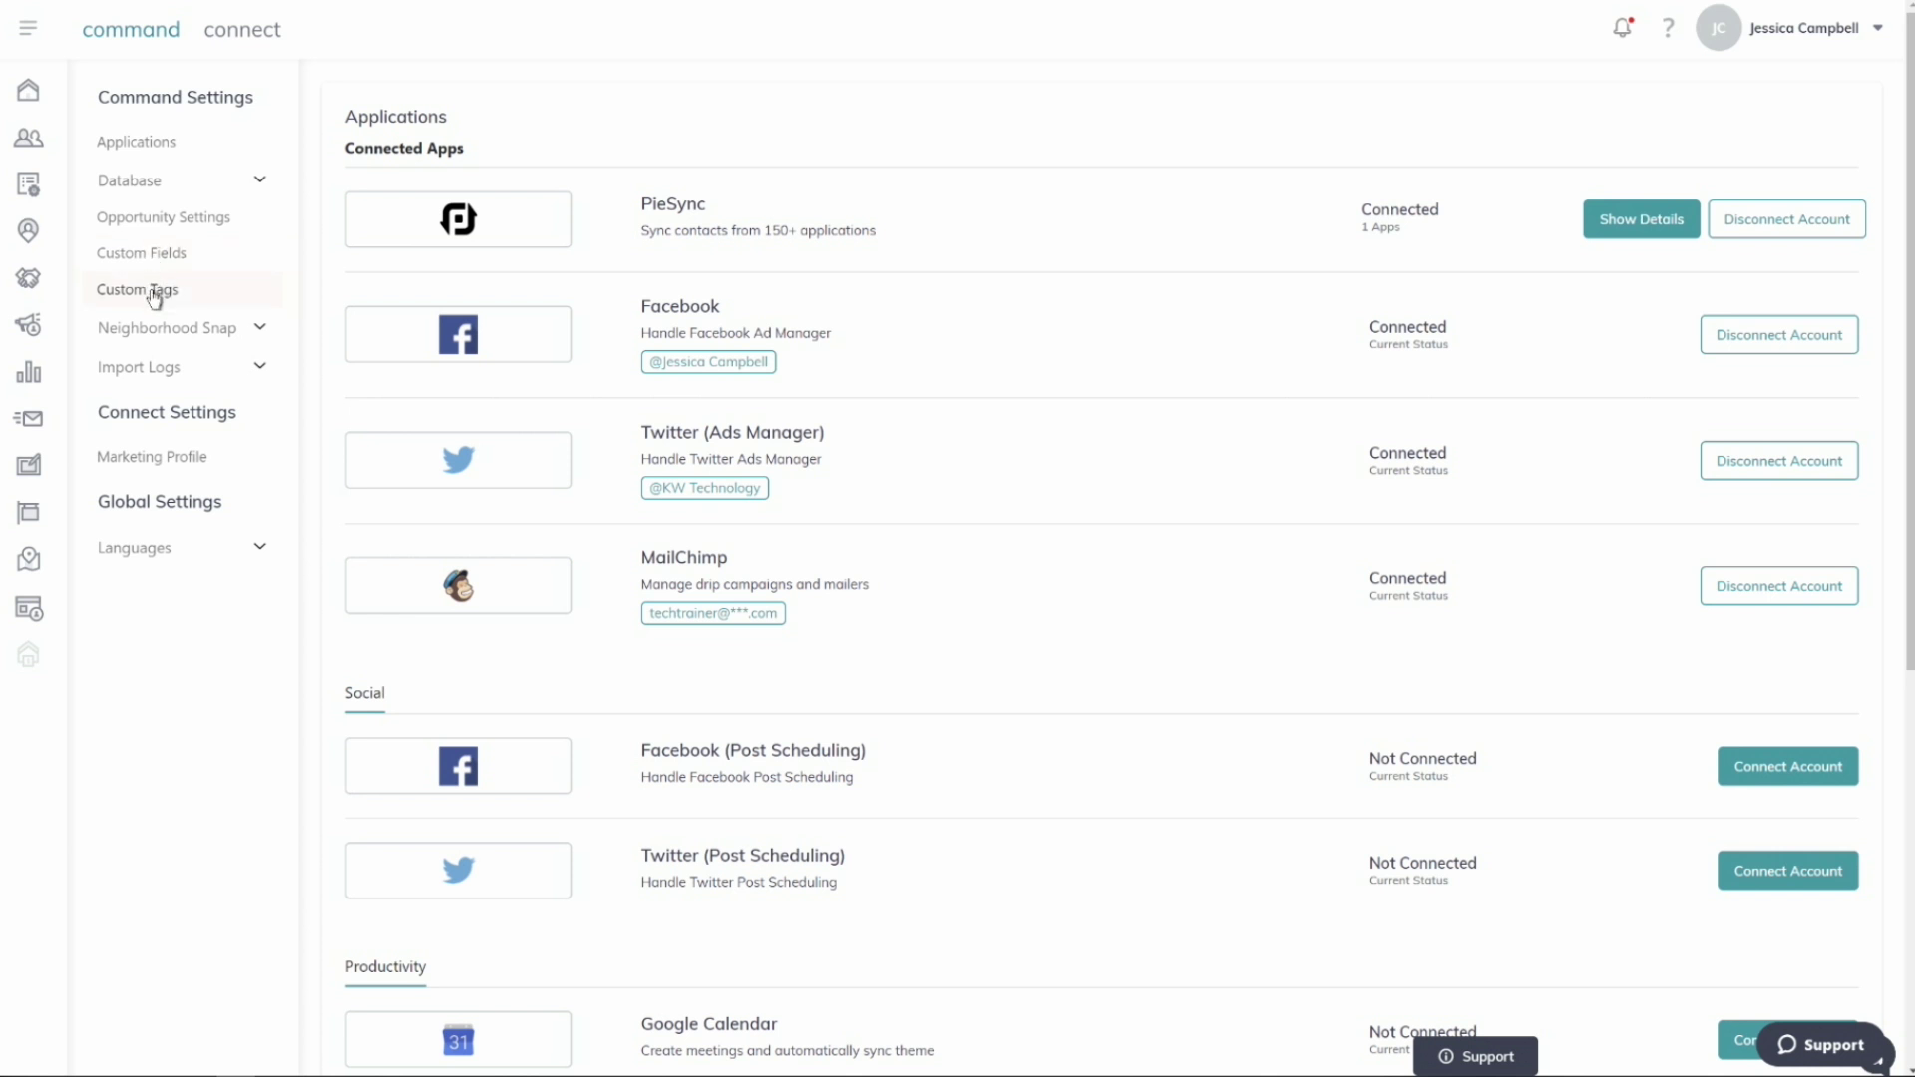
pyautogui.click(258, 330)
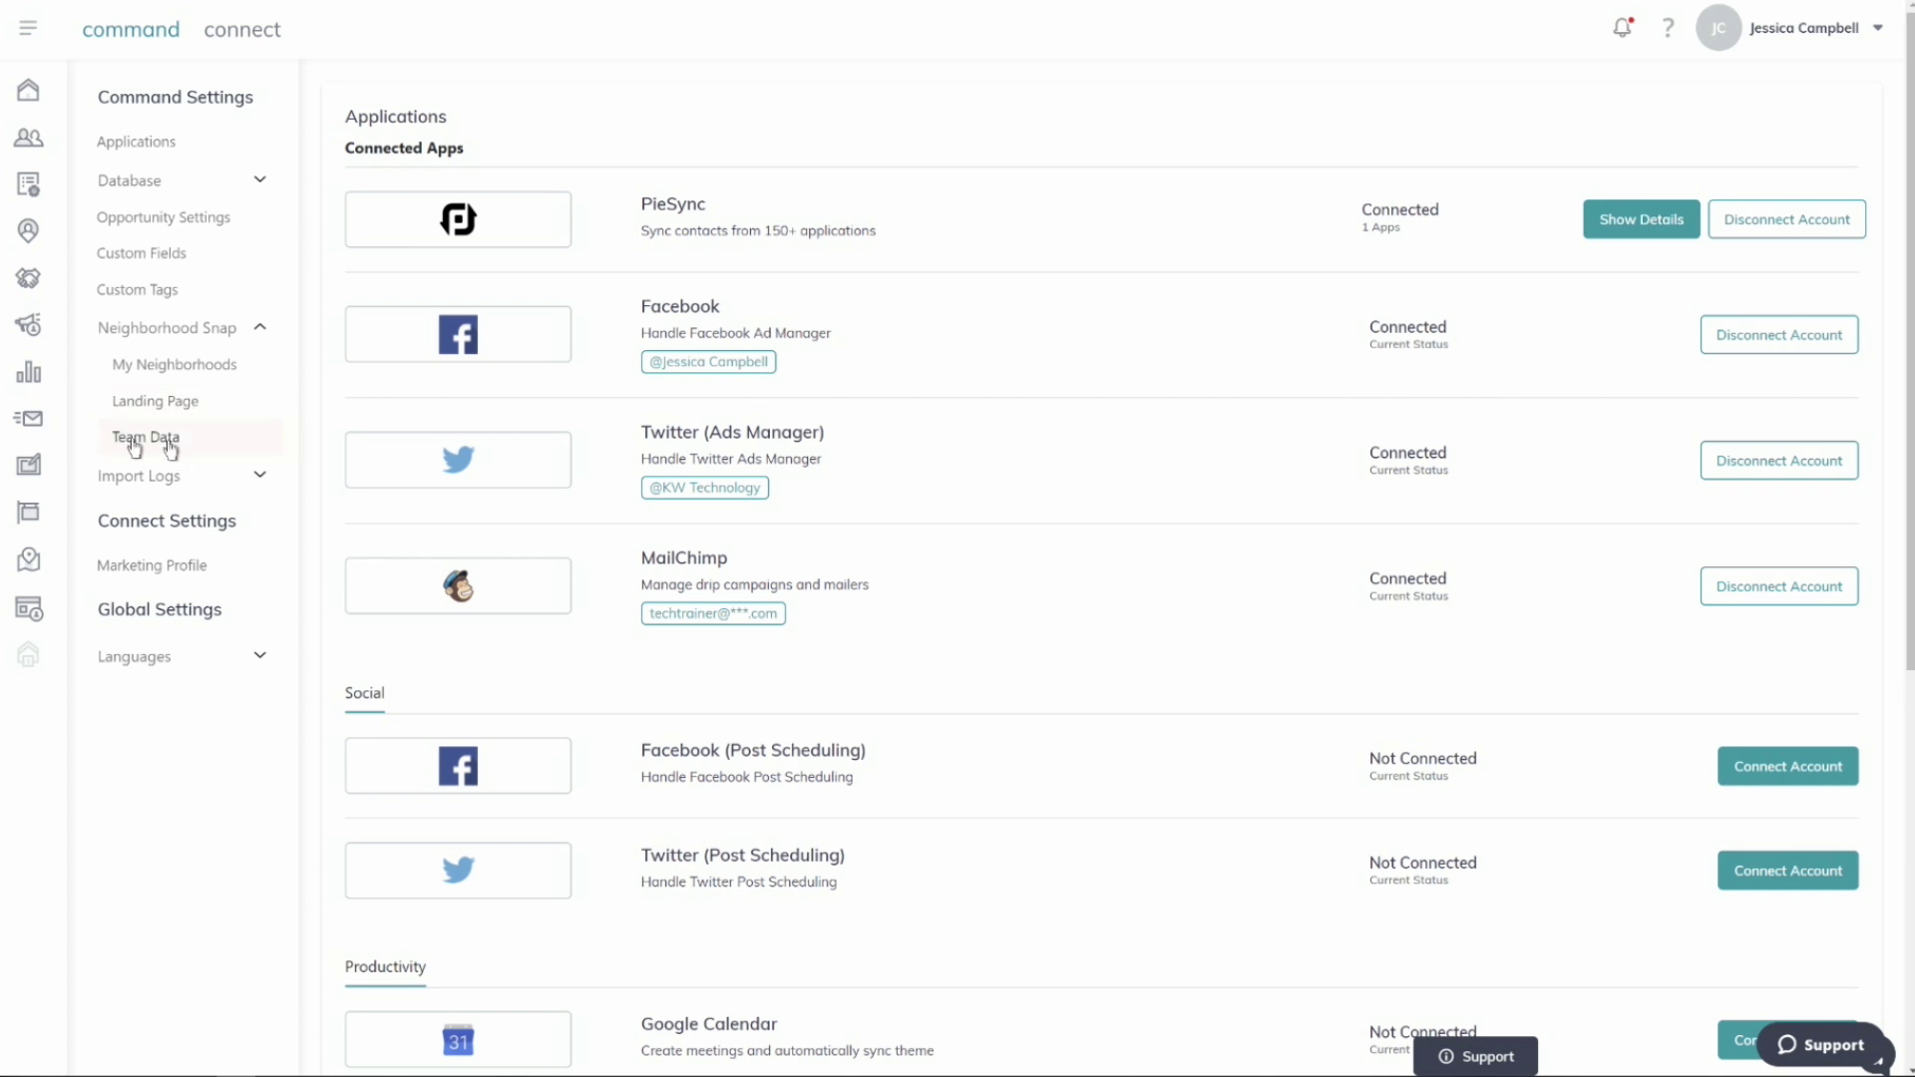
pyautogui.click(259, 329)
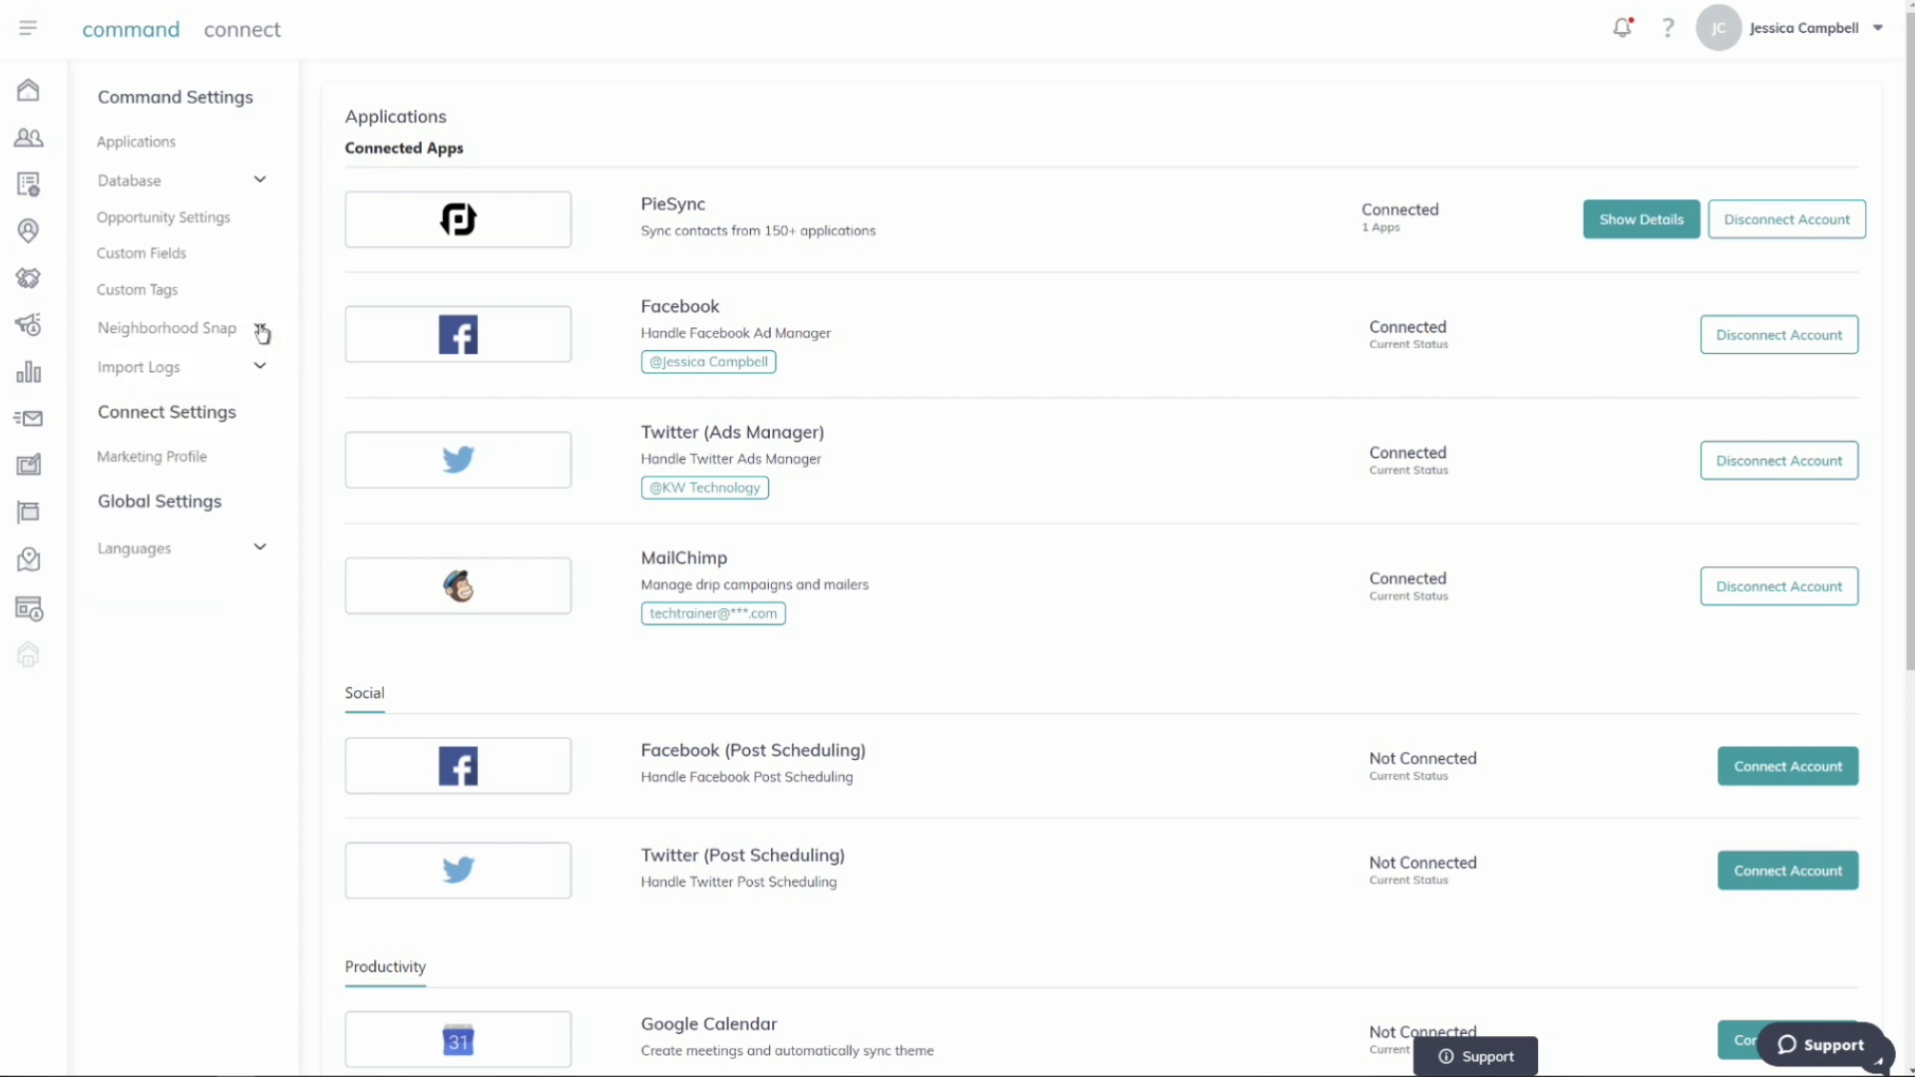
pyautogui.click(258, 371)
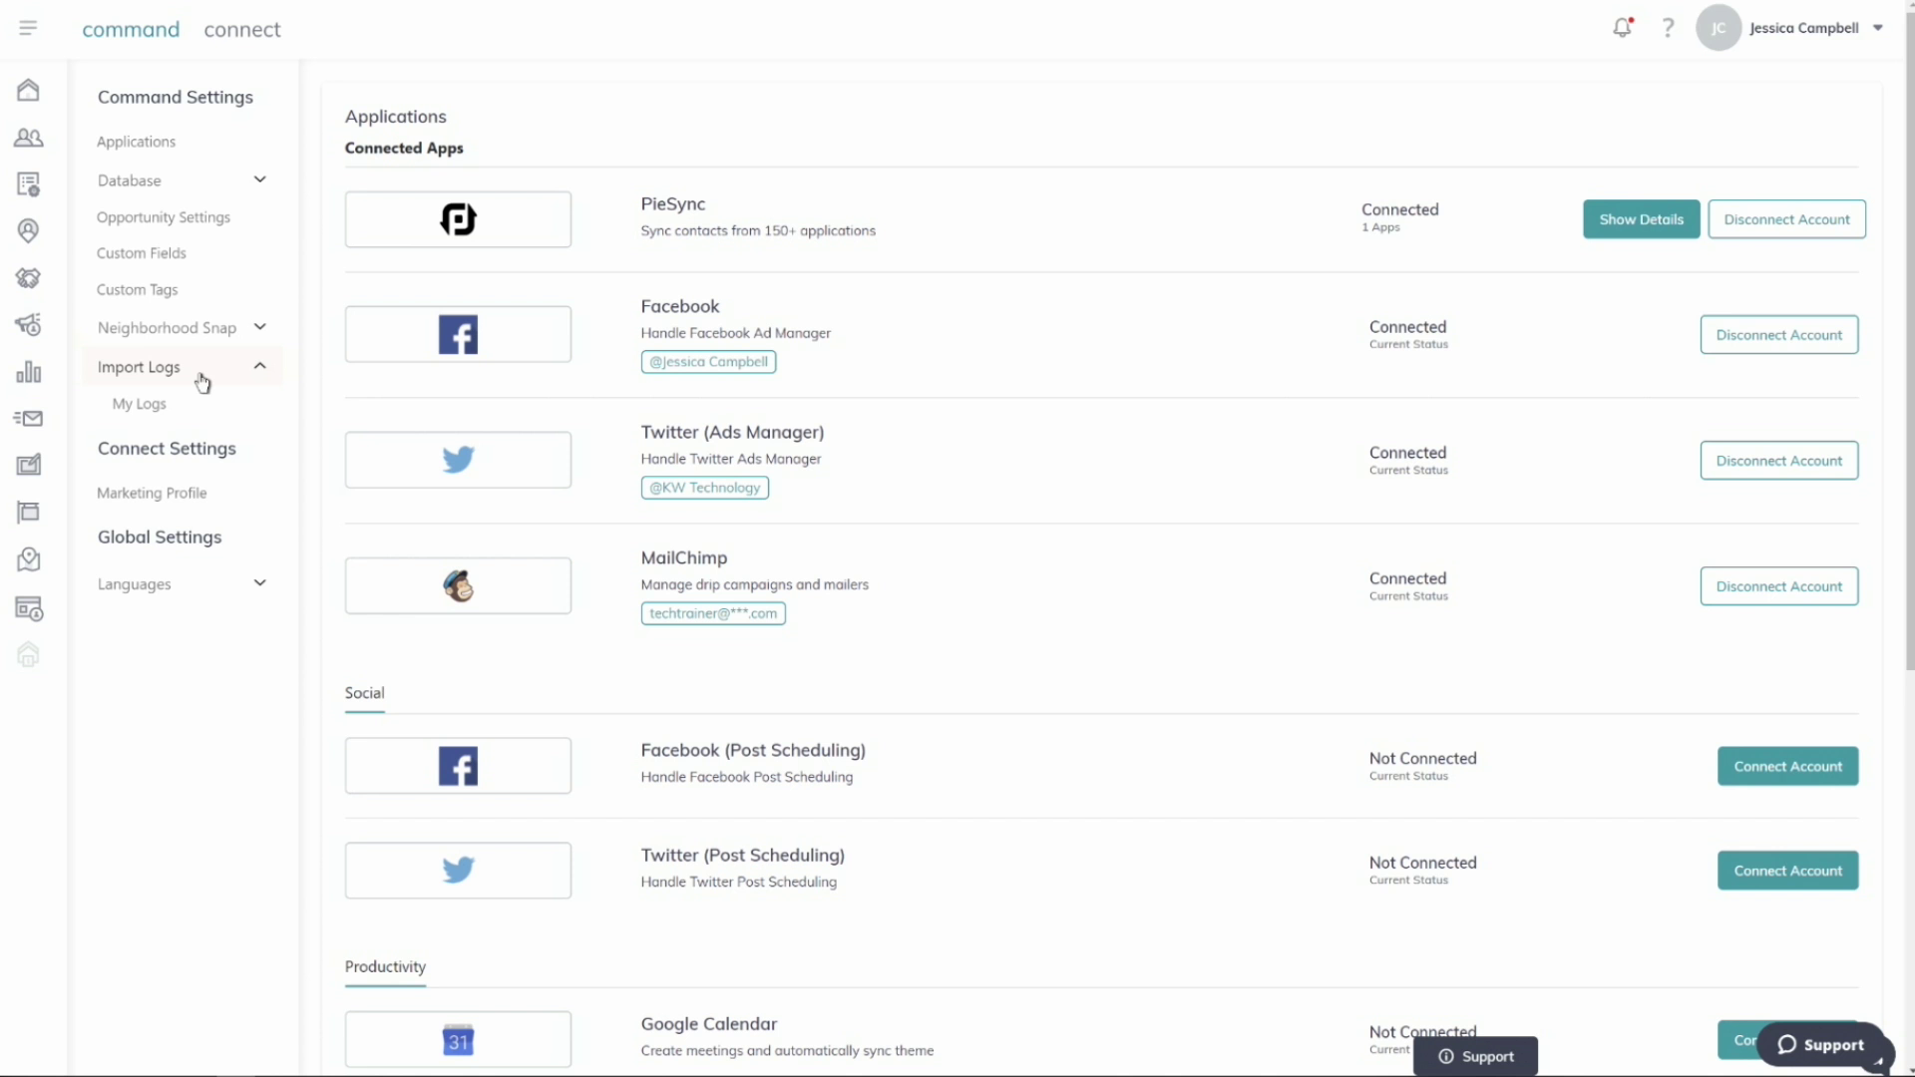
pyautogui.click(258, 369)
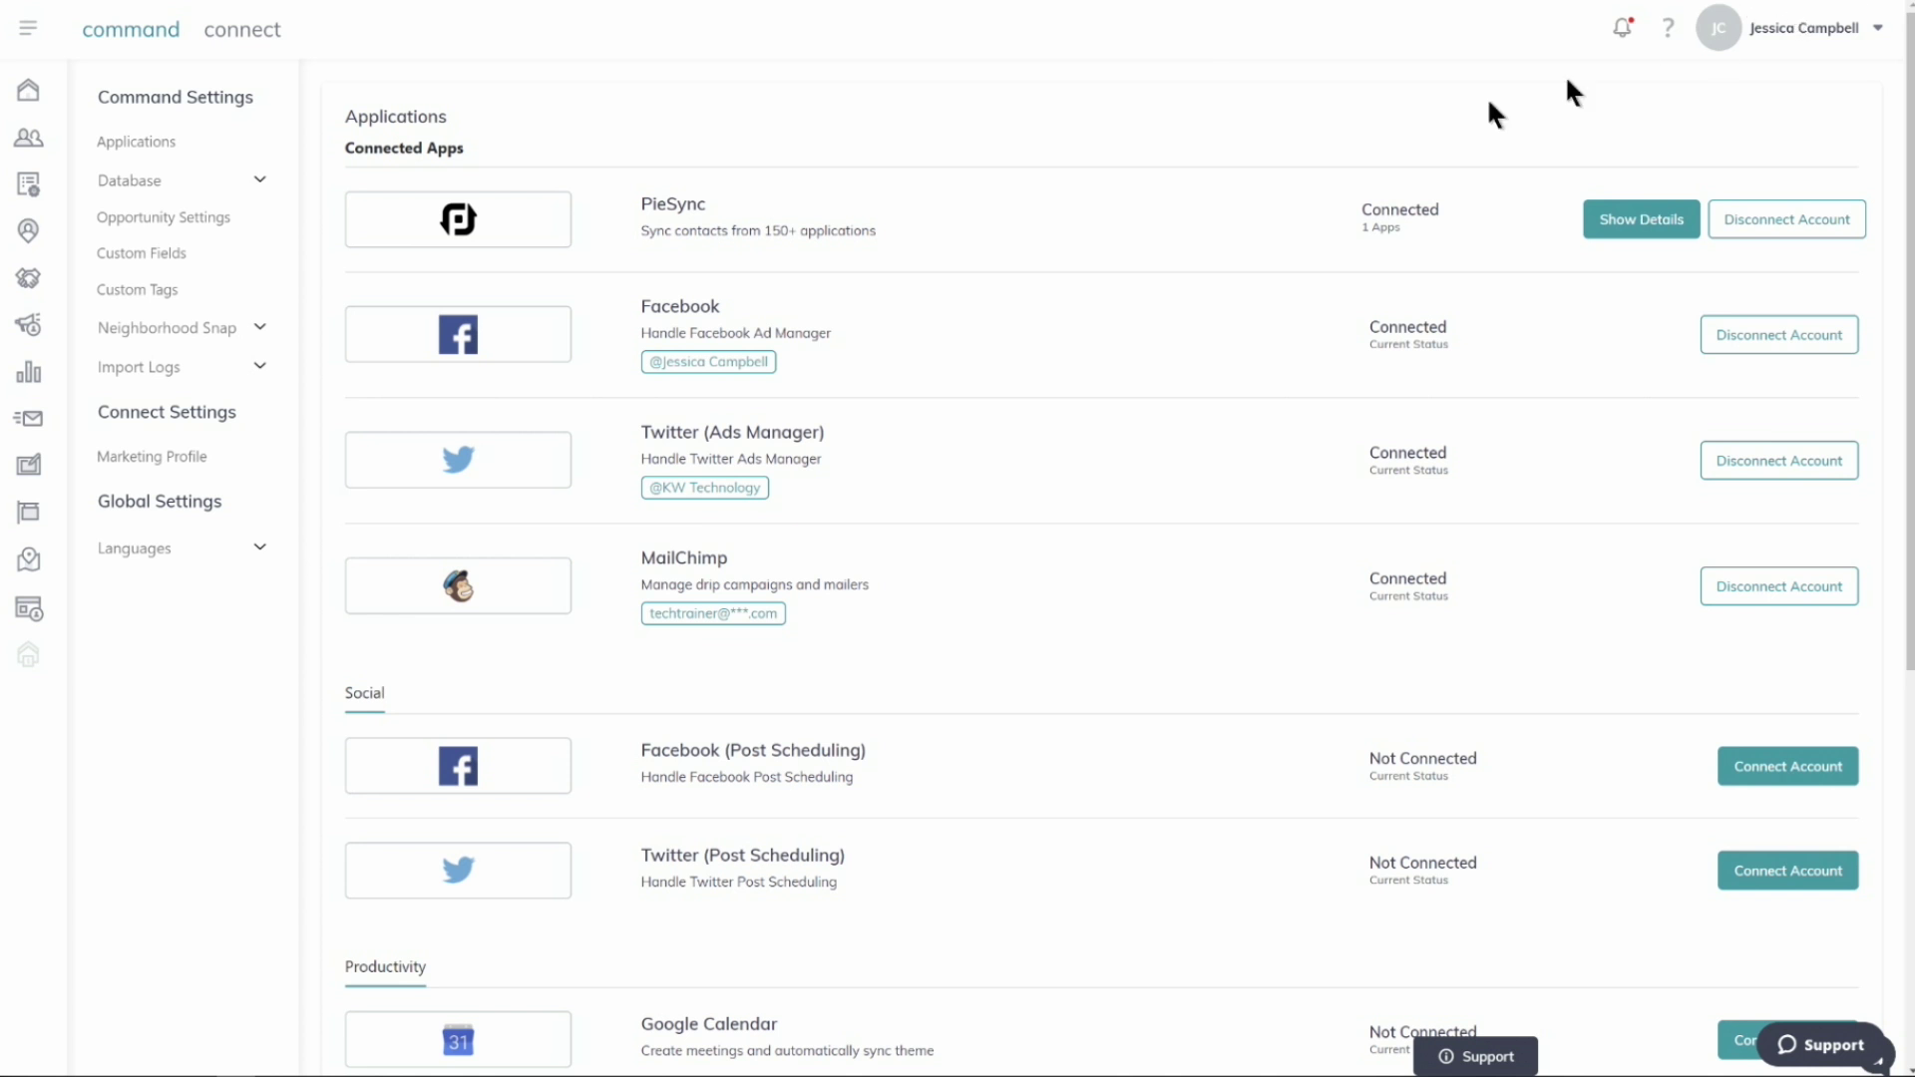
# Open the Marketing Profile settings and review the photo, team logo, personal details, bio, contact, market center and legal footer fields.
pyautogui.click(170, 469)
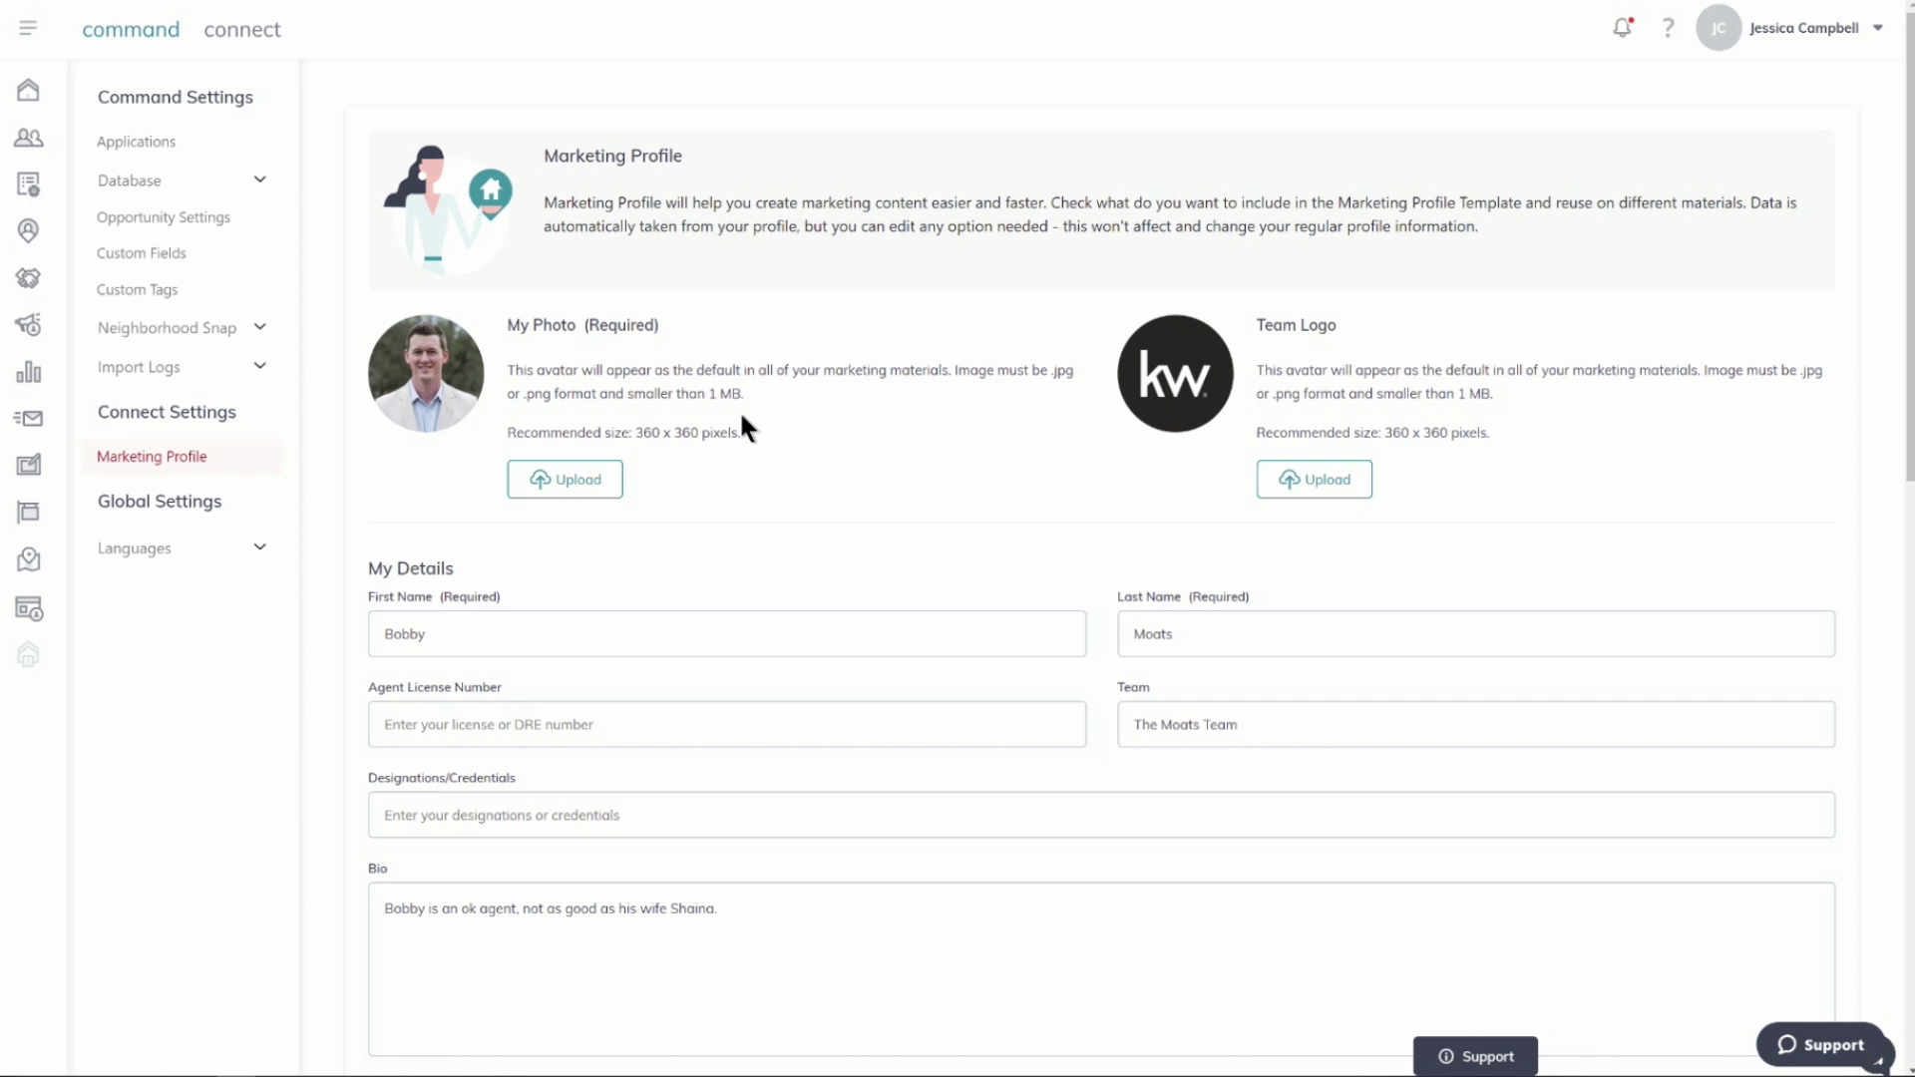
pyautogui.scroll(-3, 769, 528)
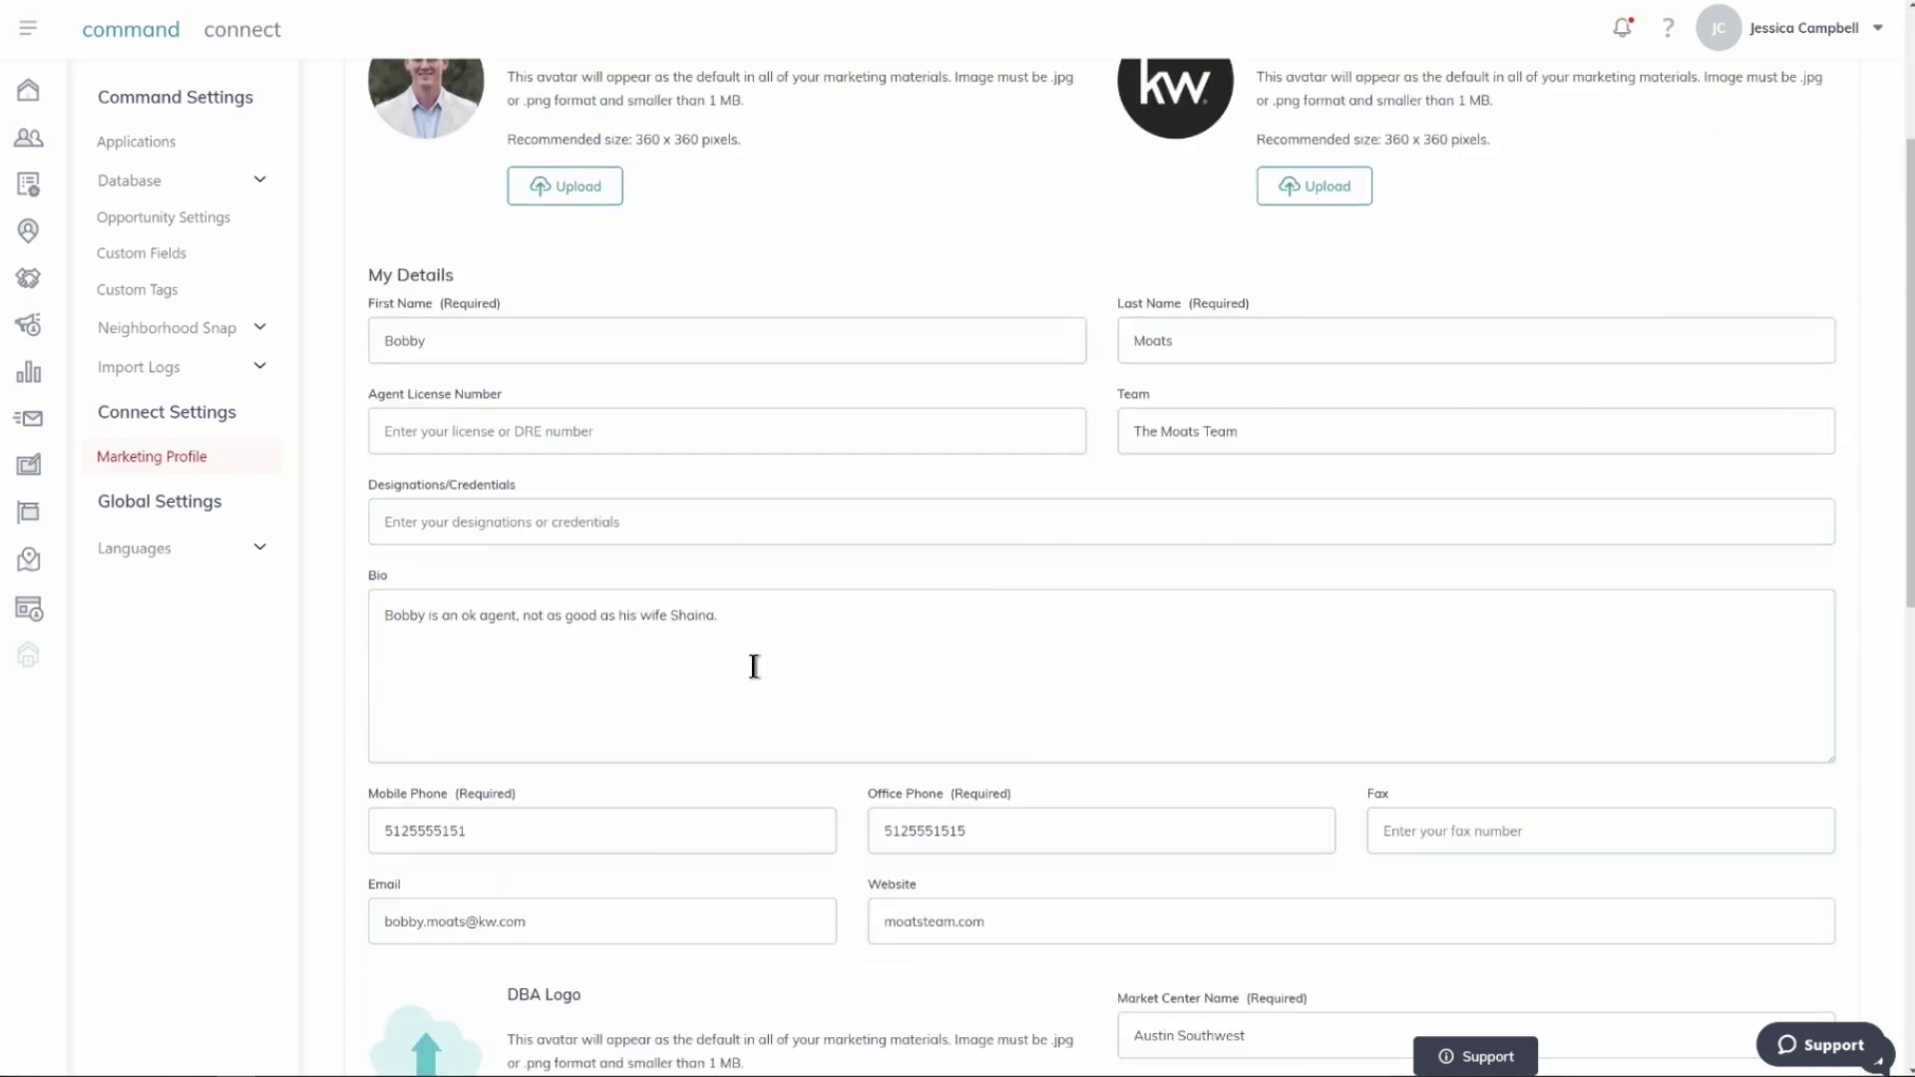
pyautogui.moveTo(387, 600); pyautogui.dragTo(846, 602)
pyautogui.click(851, 607)
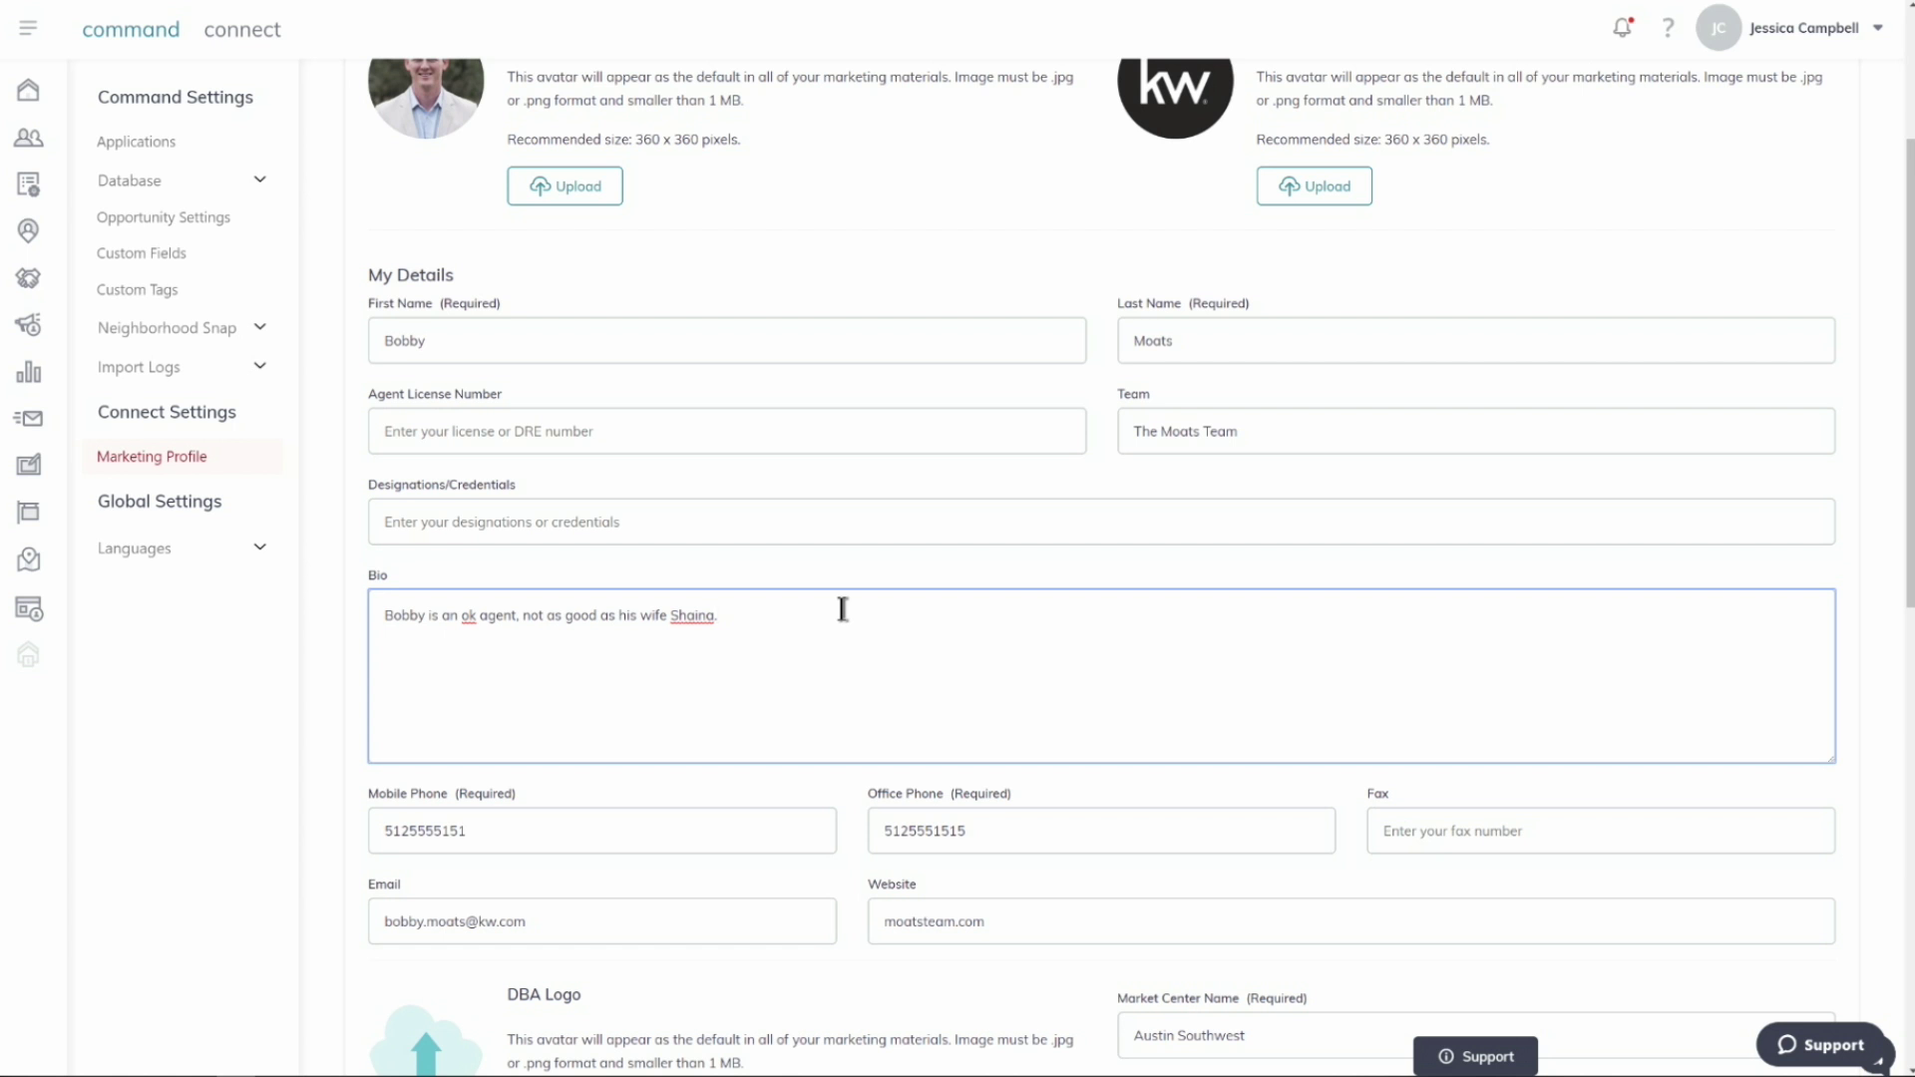
pyautogui.scroll(3, 843, 609)
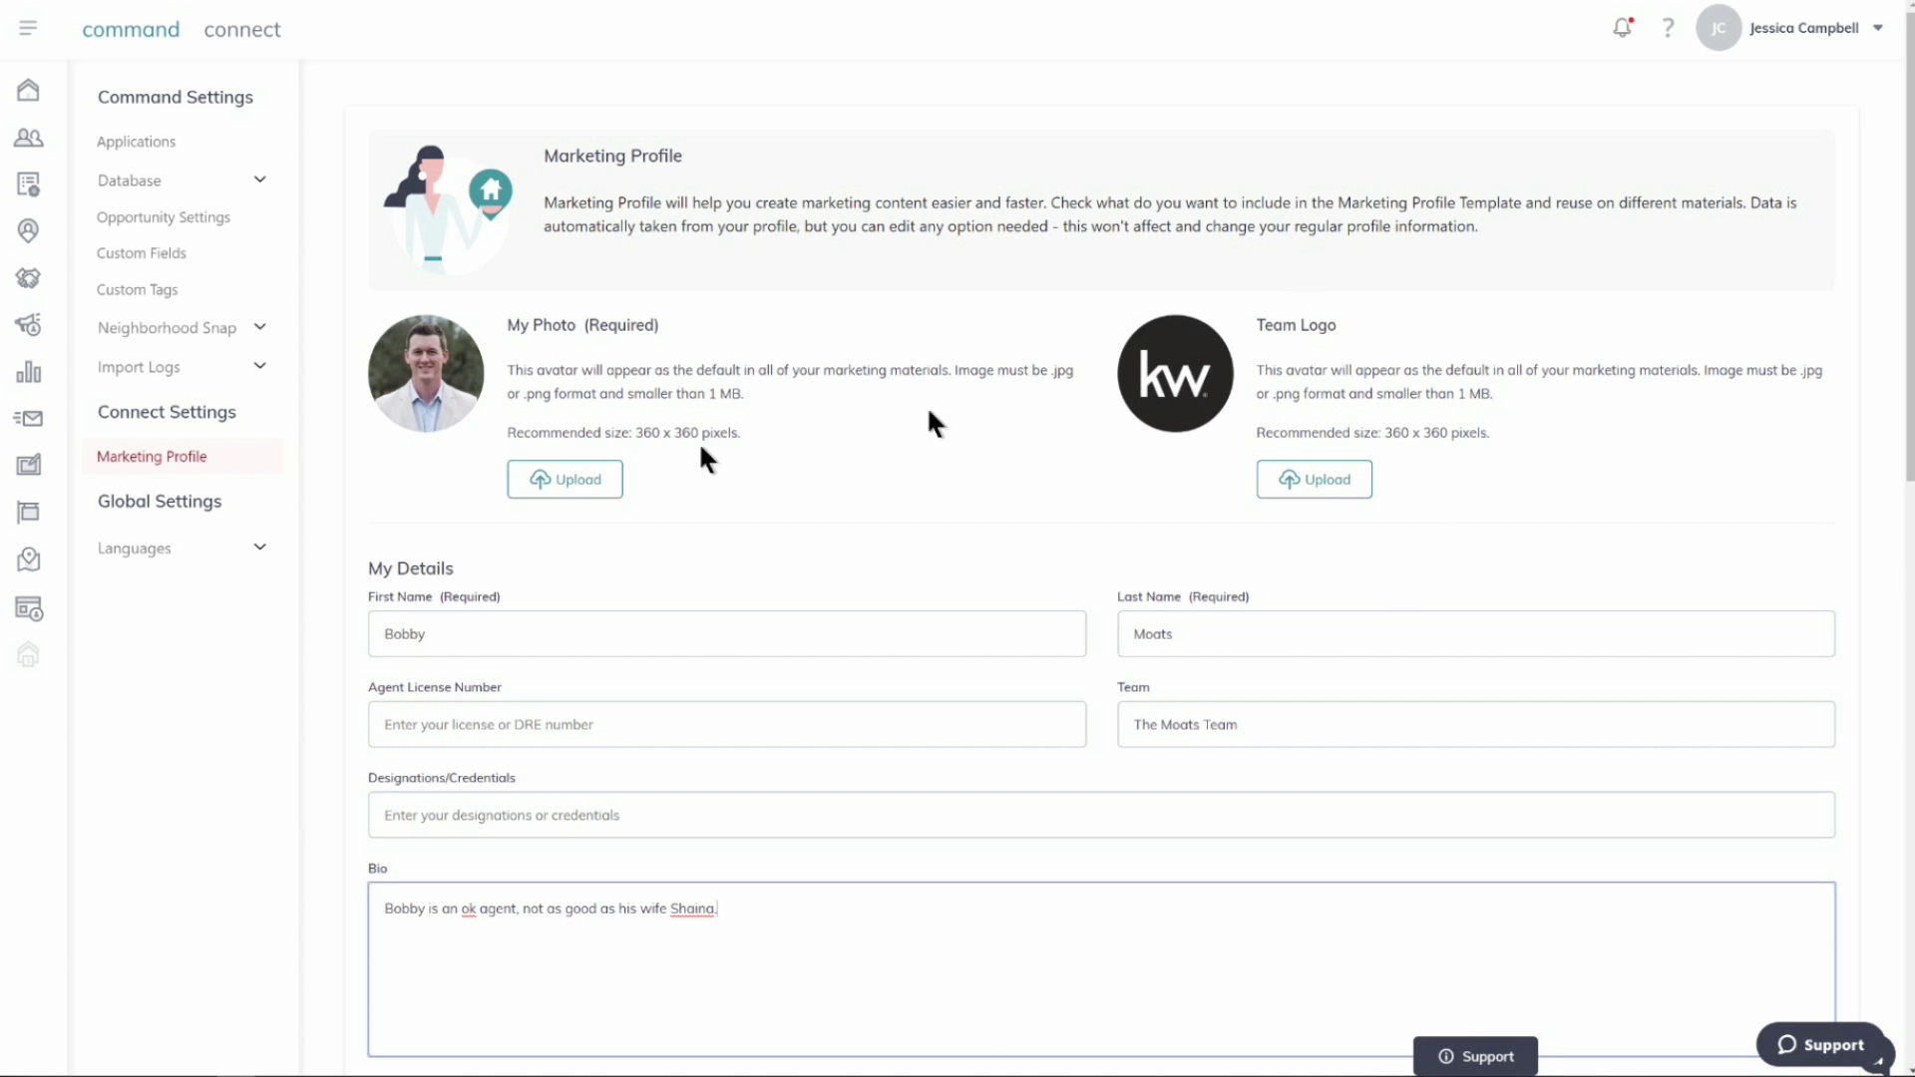
pyautogui.scroll(-2, 760, 589)
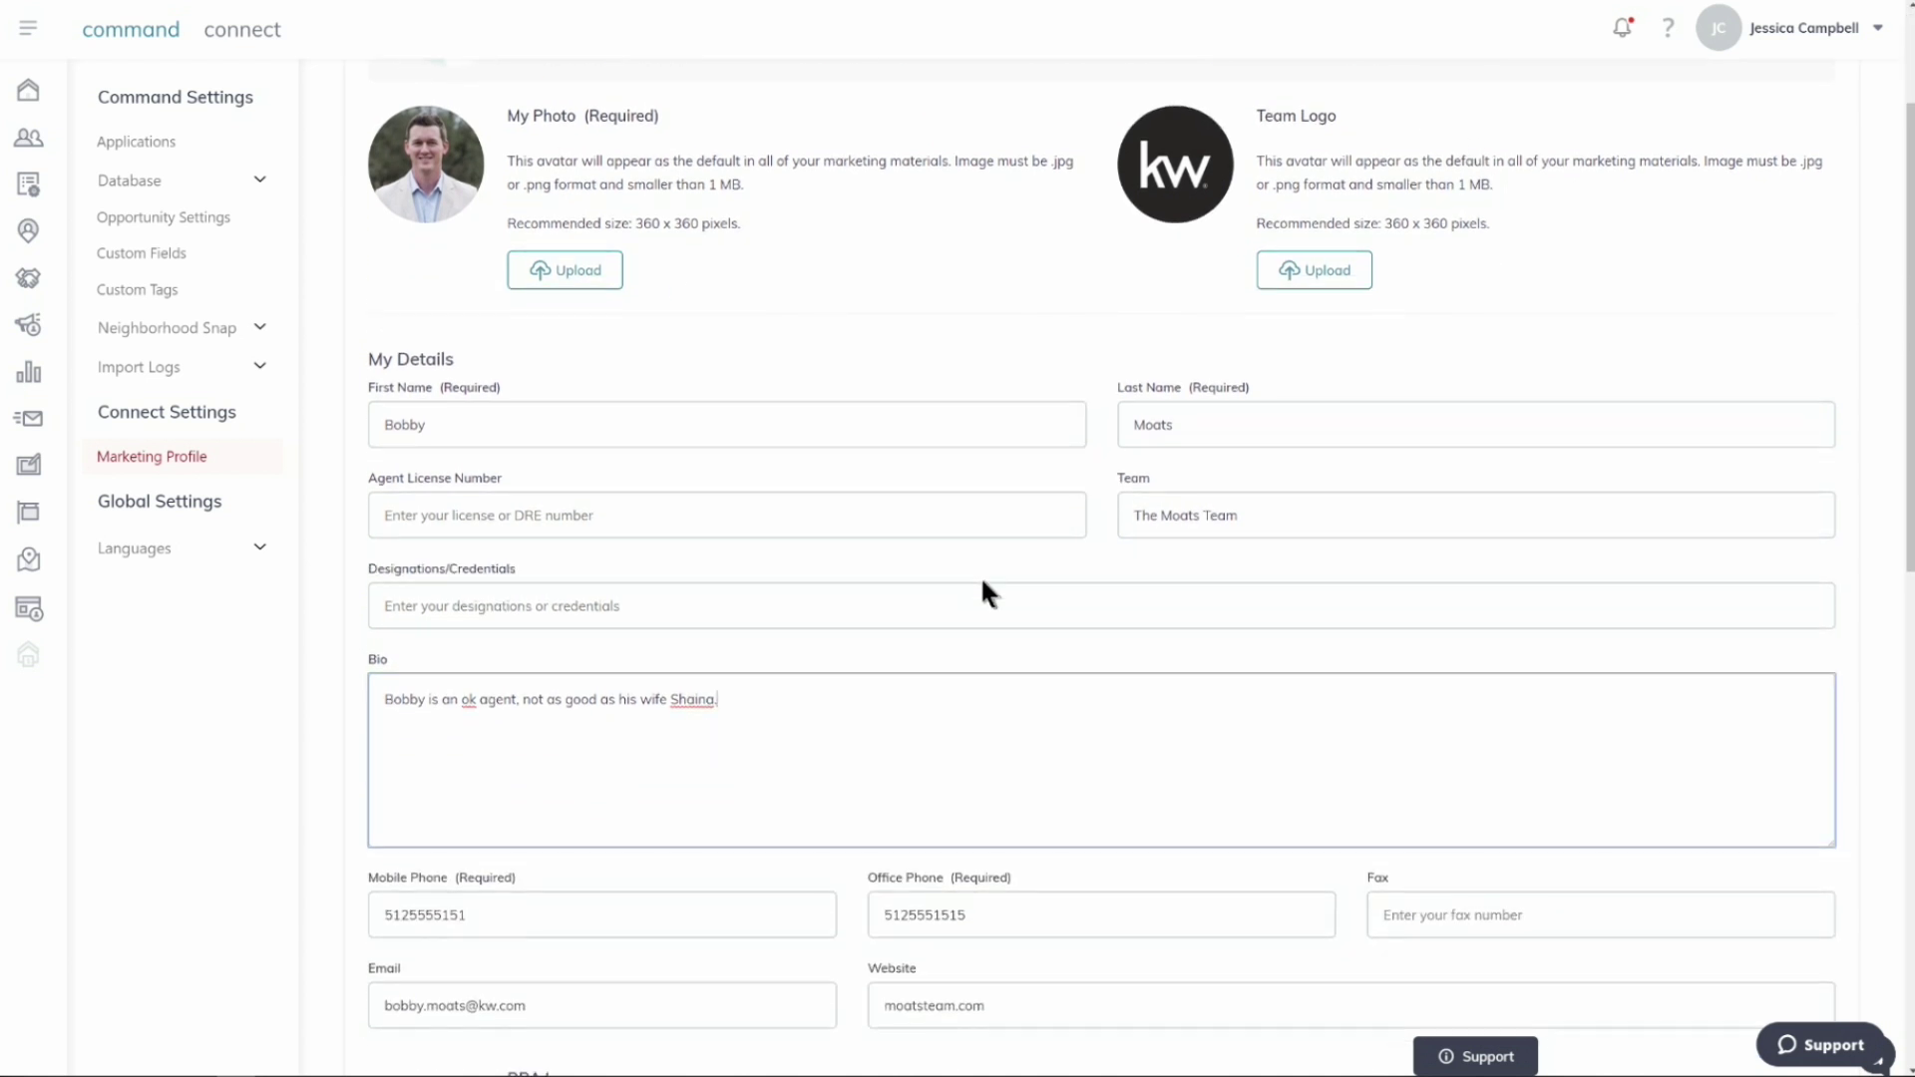
pyautogui.scroll(-5, 983, 593)
pyautogui.scroll(-2, 1053, 623)
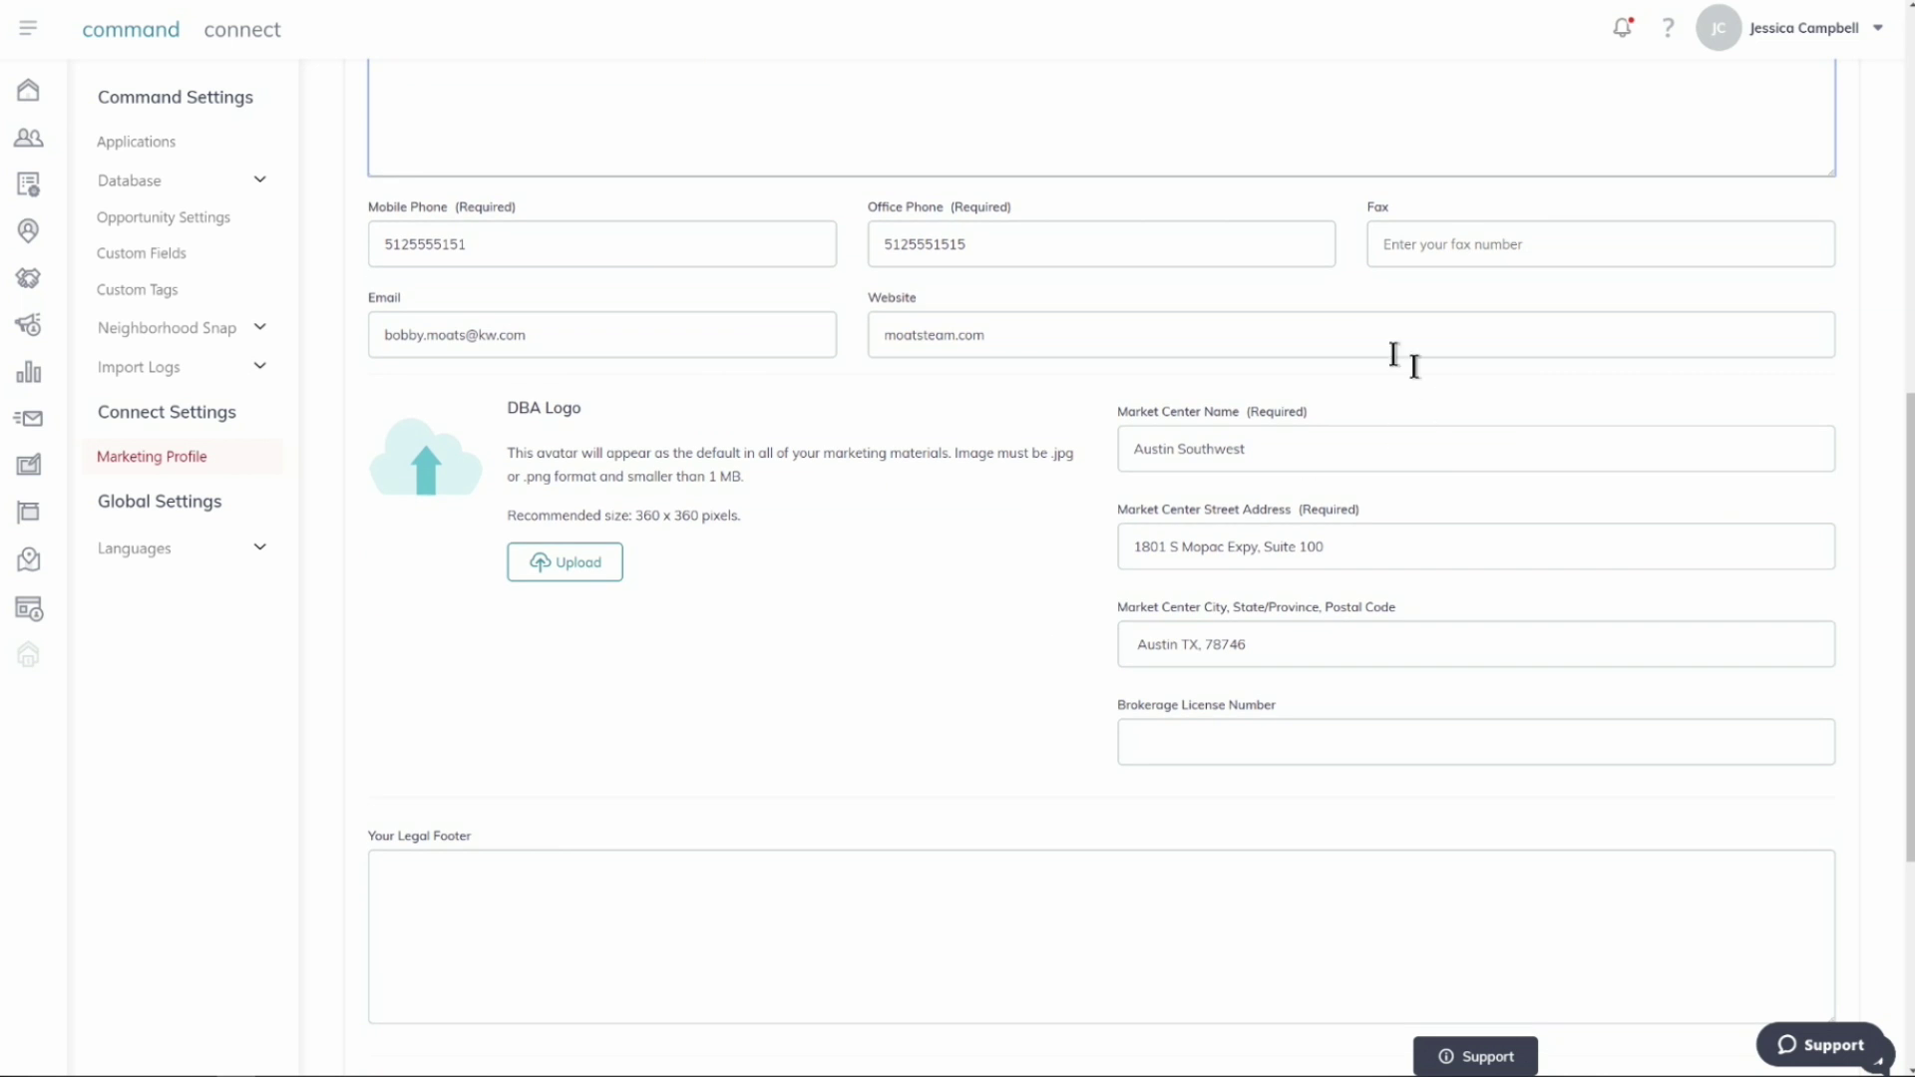
# Review the rest of the marketing profile, including the DBA logo, market center, legal footer, social links and branded KW app link.
pyautogui.scroll(-5, 776, 539)
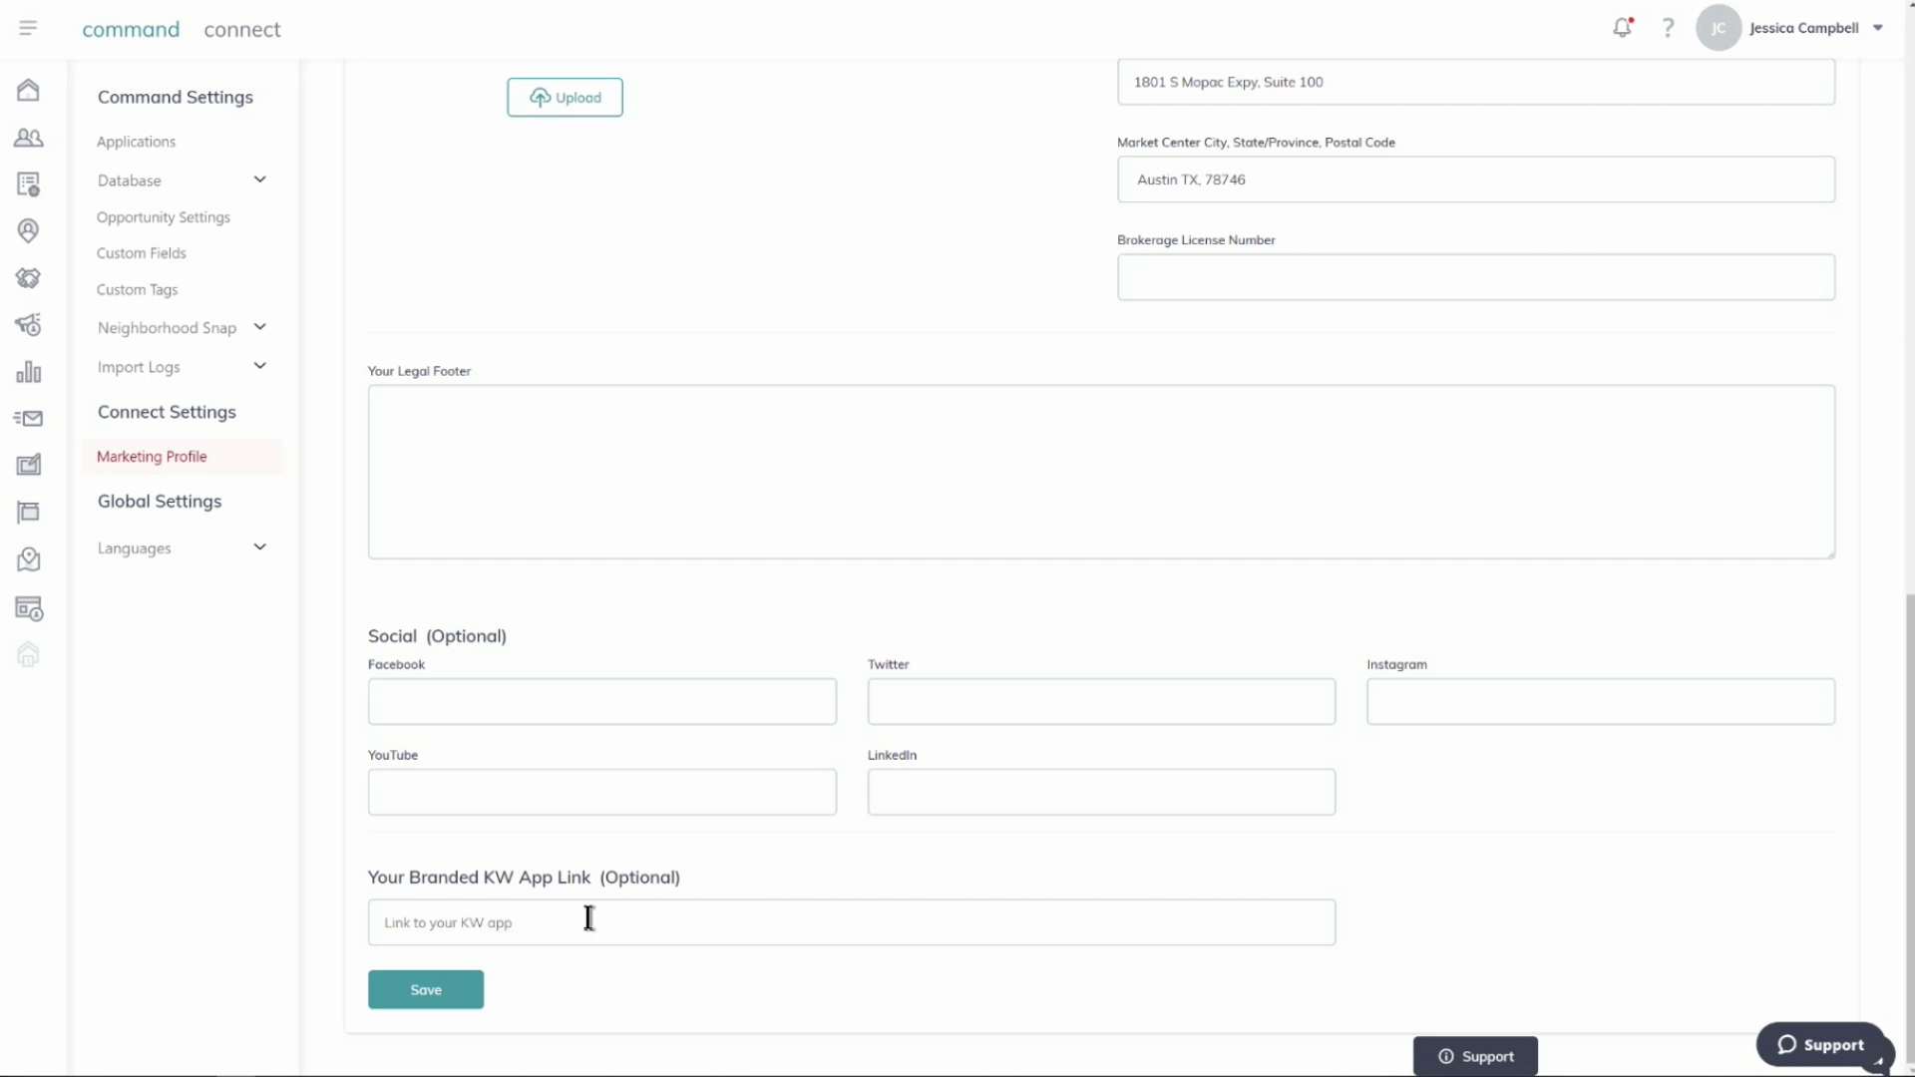
pyautogui.scroll(8, 1036, 857)
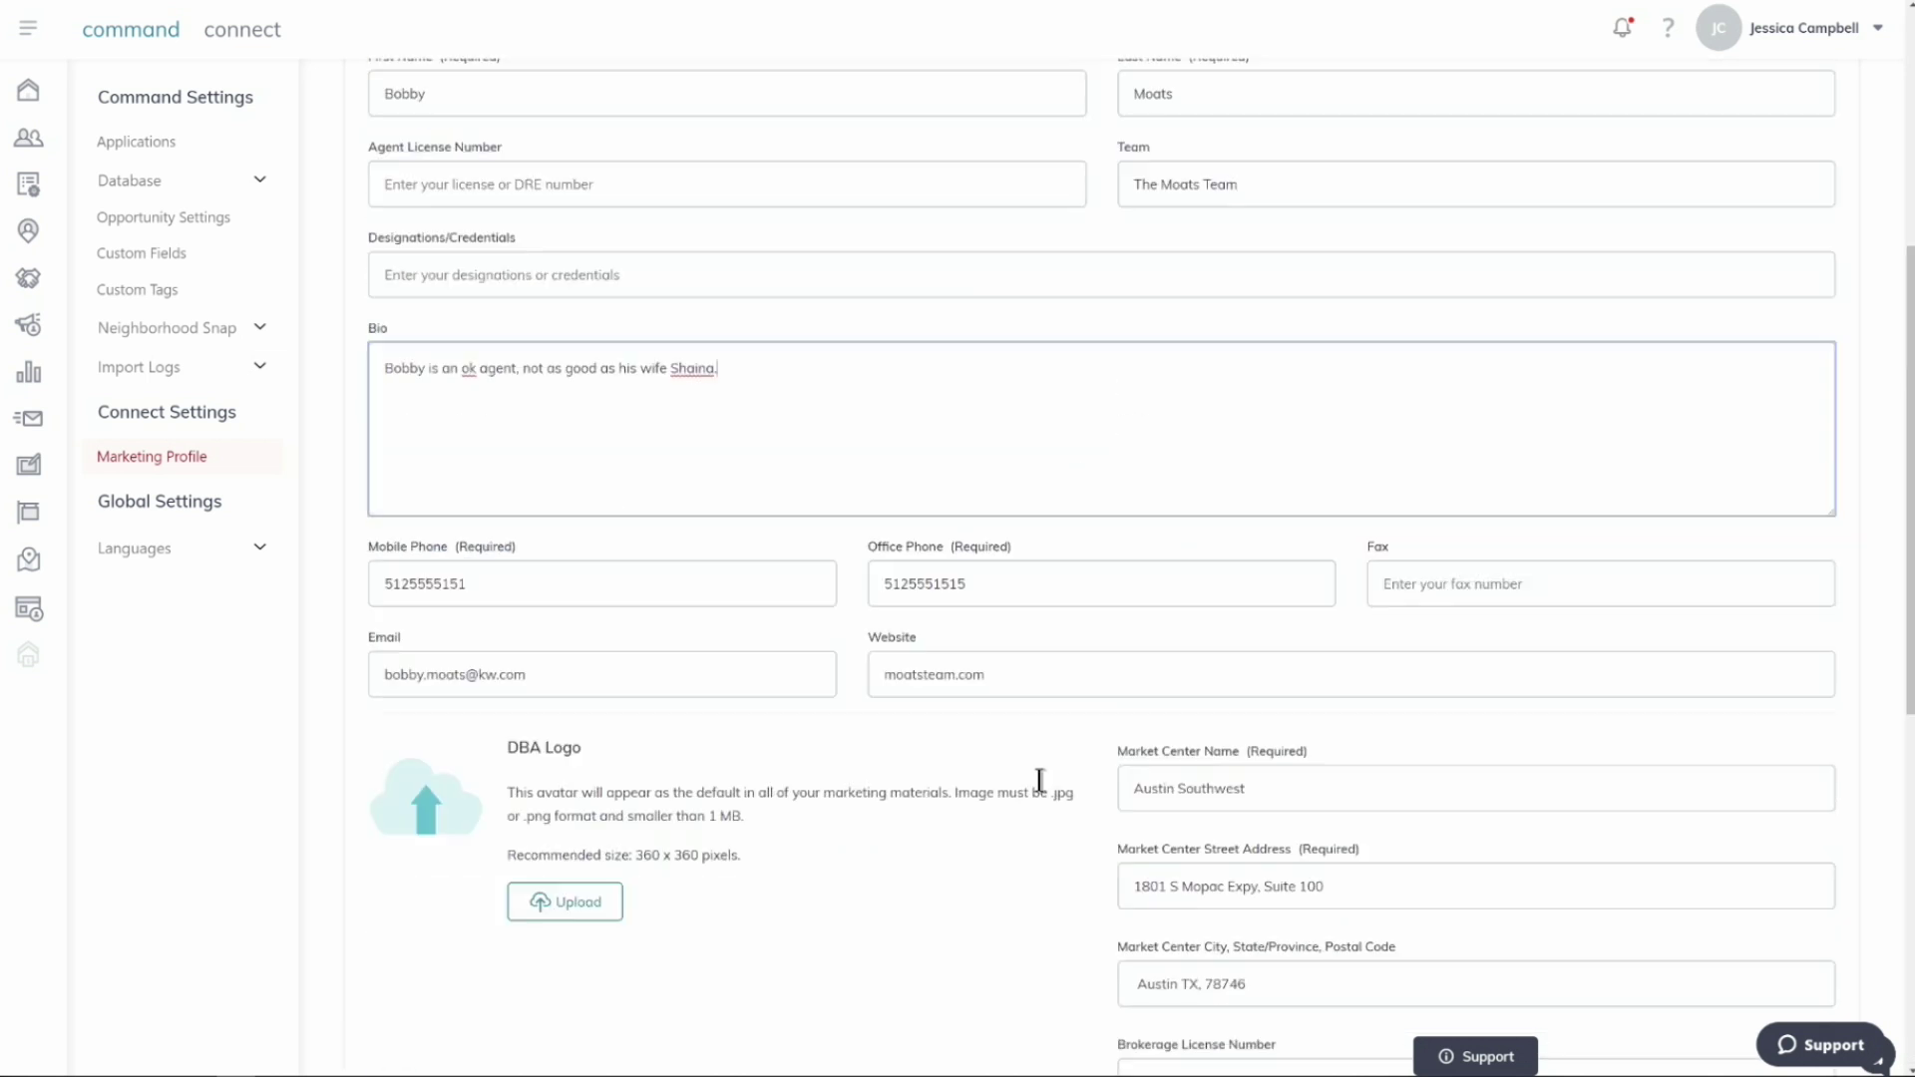
pyautogui.scroll(-8, 1038, 787)
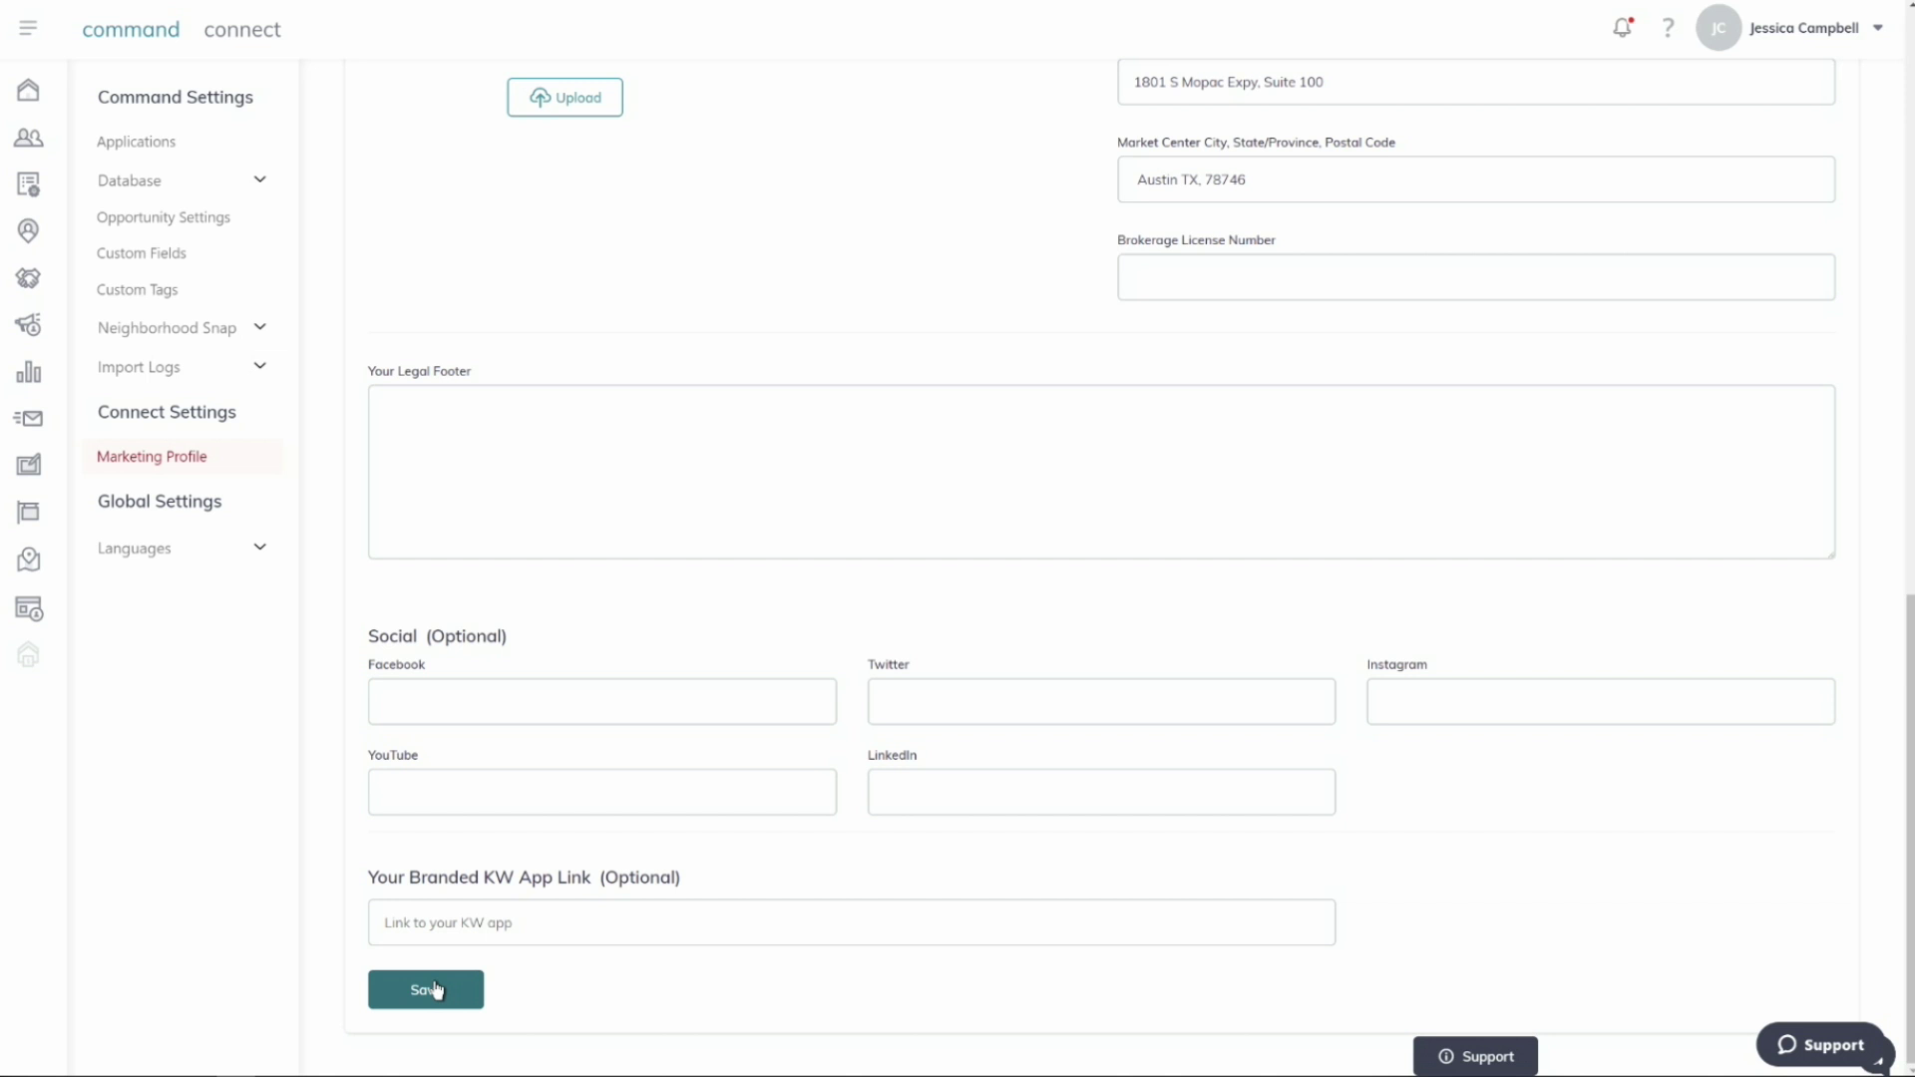
pyautogui.scroll(8, 433, 978)
pyautogui.scroll(-4, 433, 954)
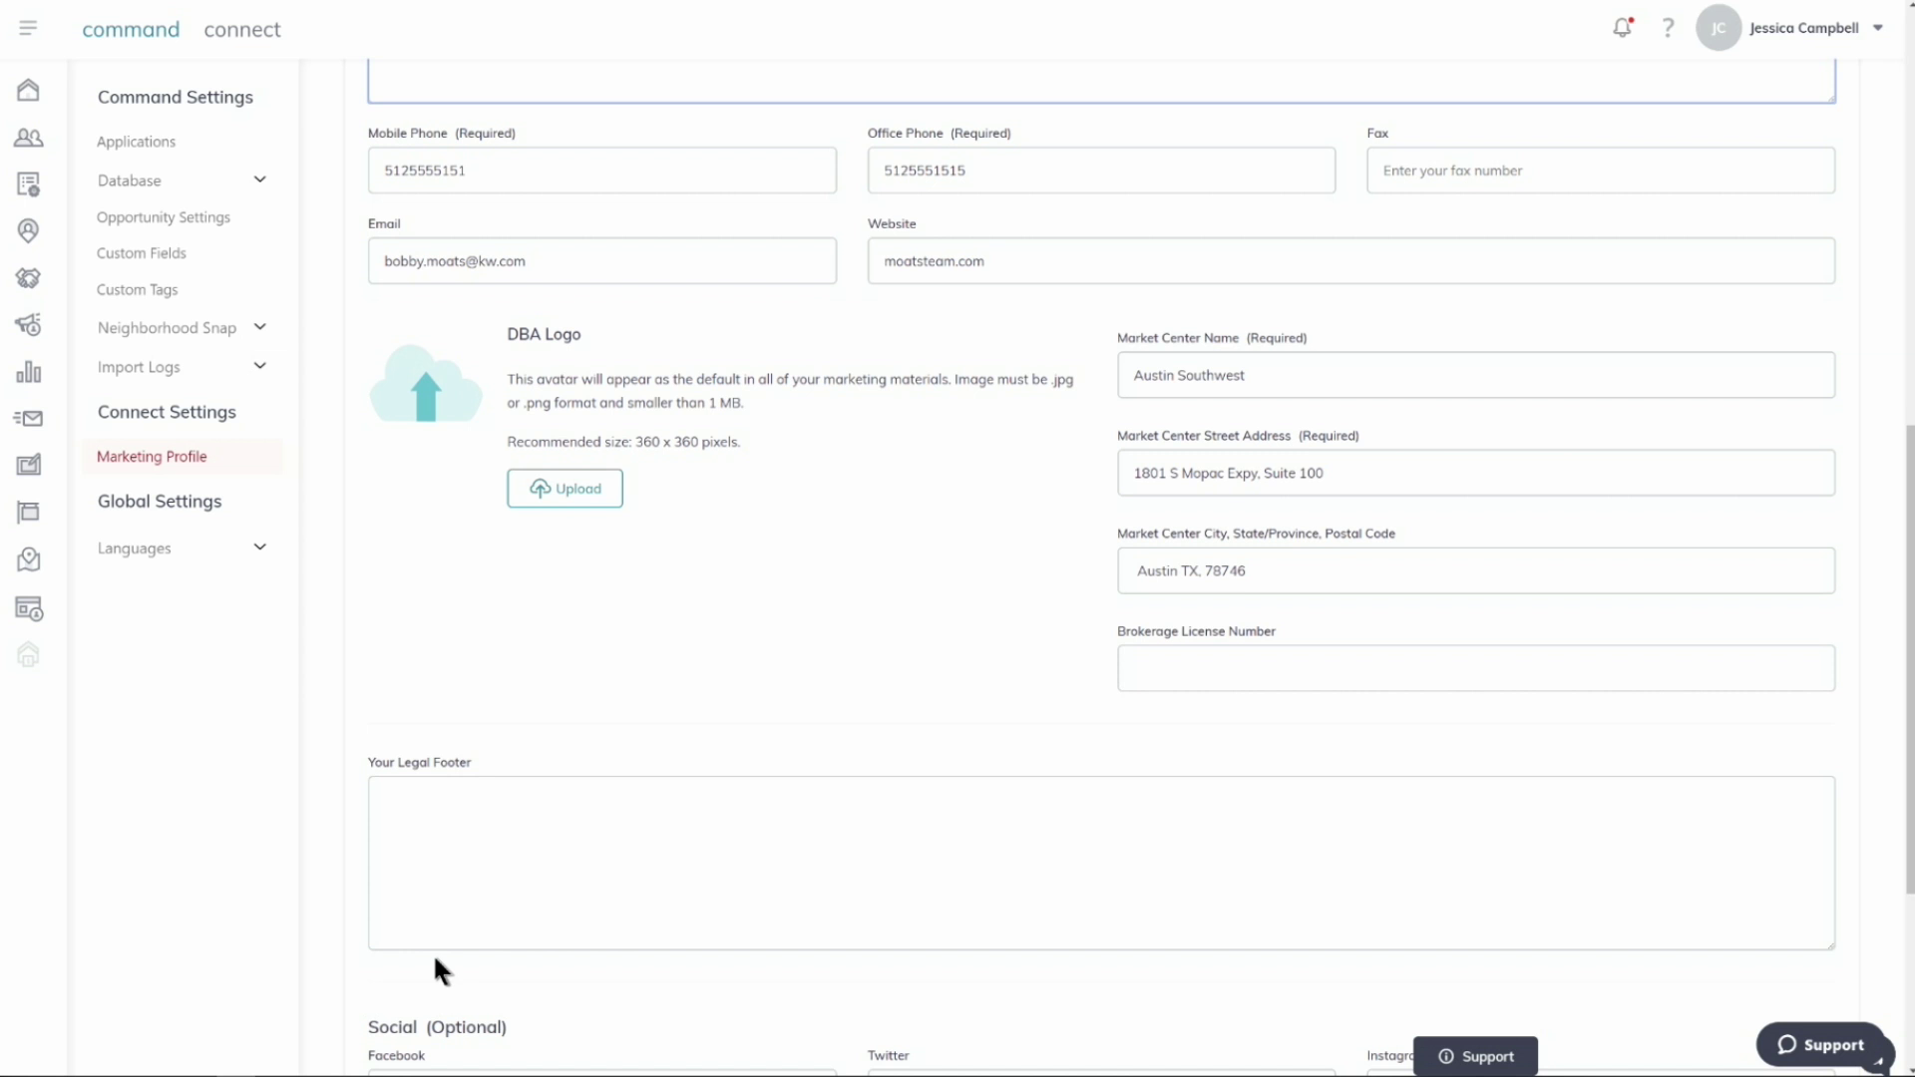
pyautogui.scroll(-4, 433, 953)
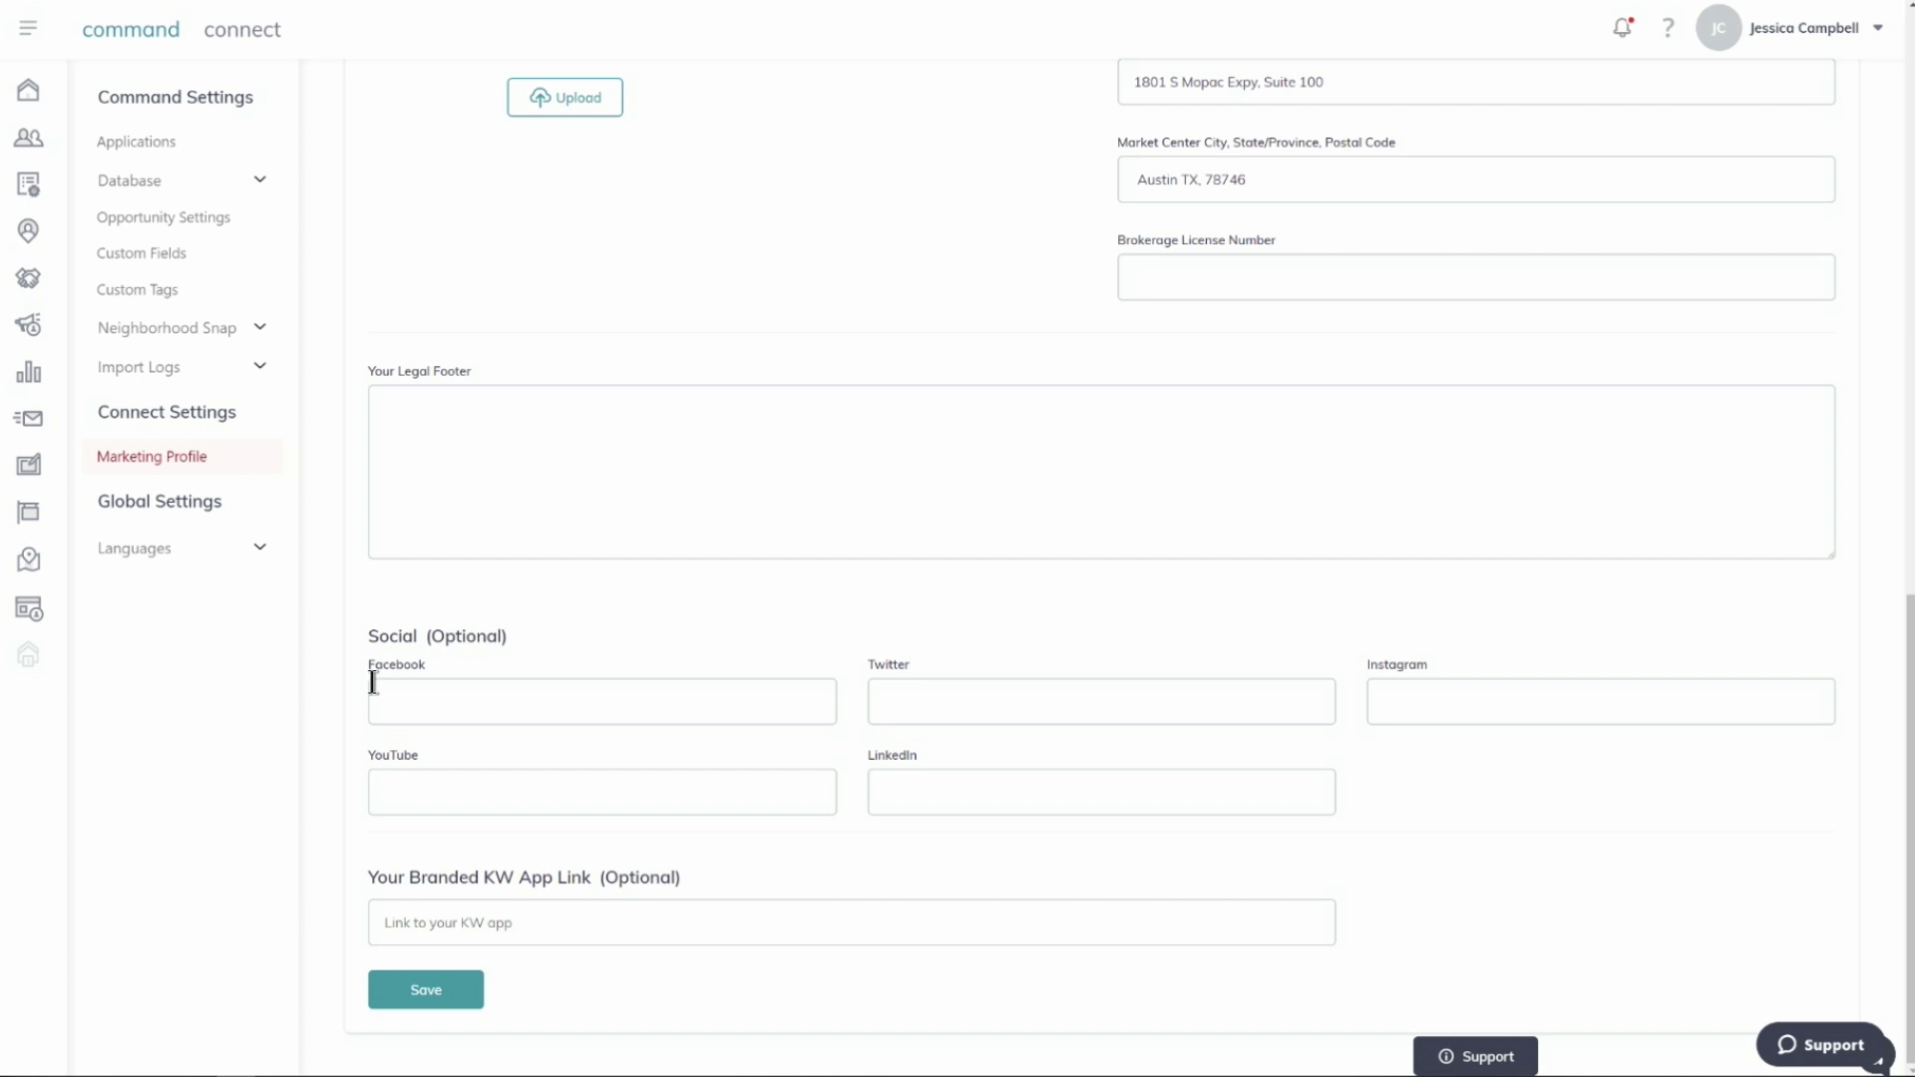
# Examine the options under the Languages setting, then return to the Applications settings and open the account menu.
pyautogui.click(172, 547)
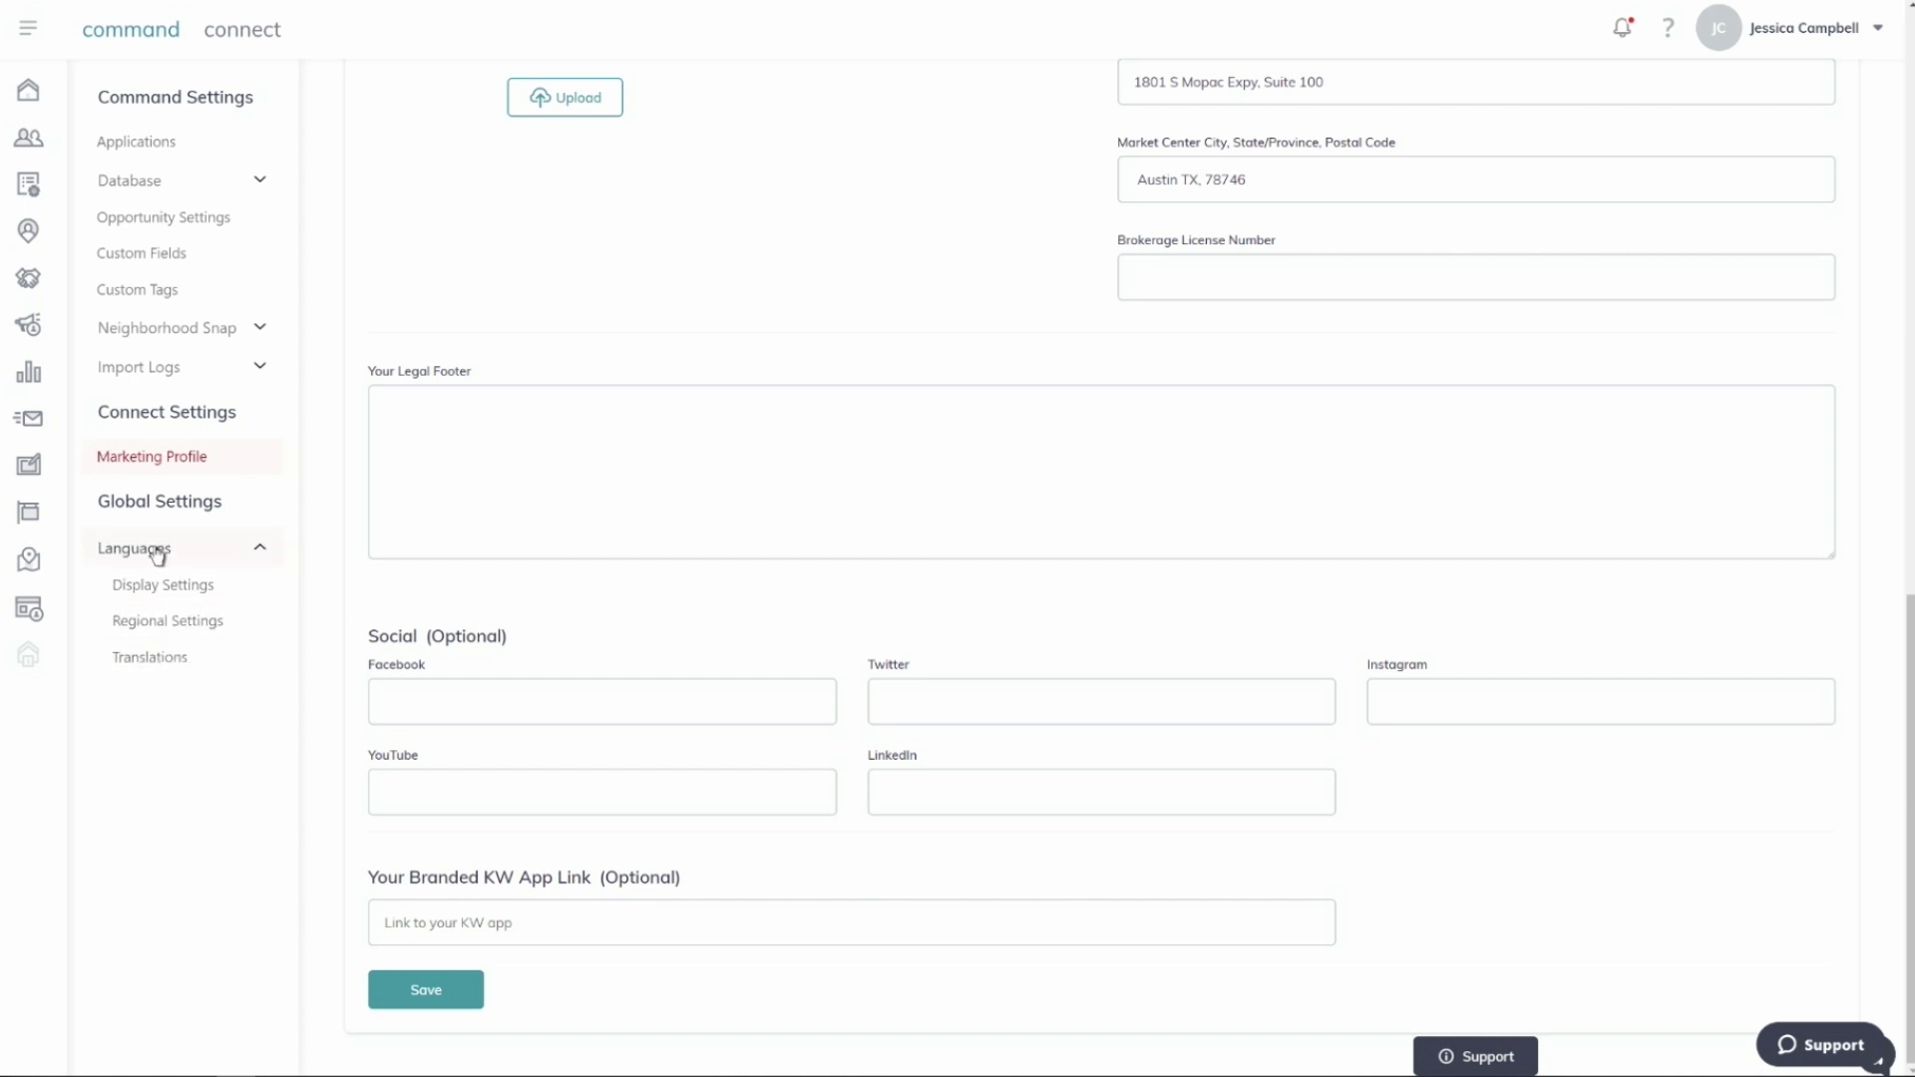
pyautogui.click(157, 549)
pyautogui.scroll(10, 155, 550)
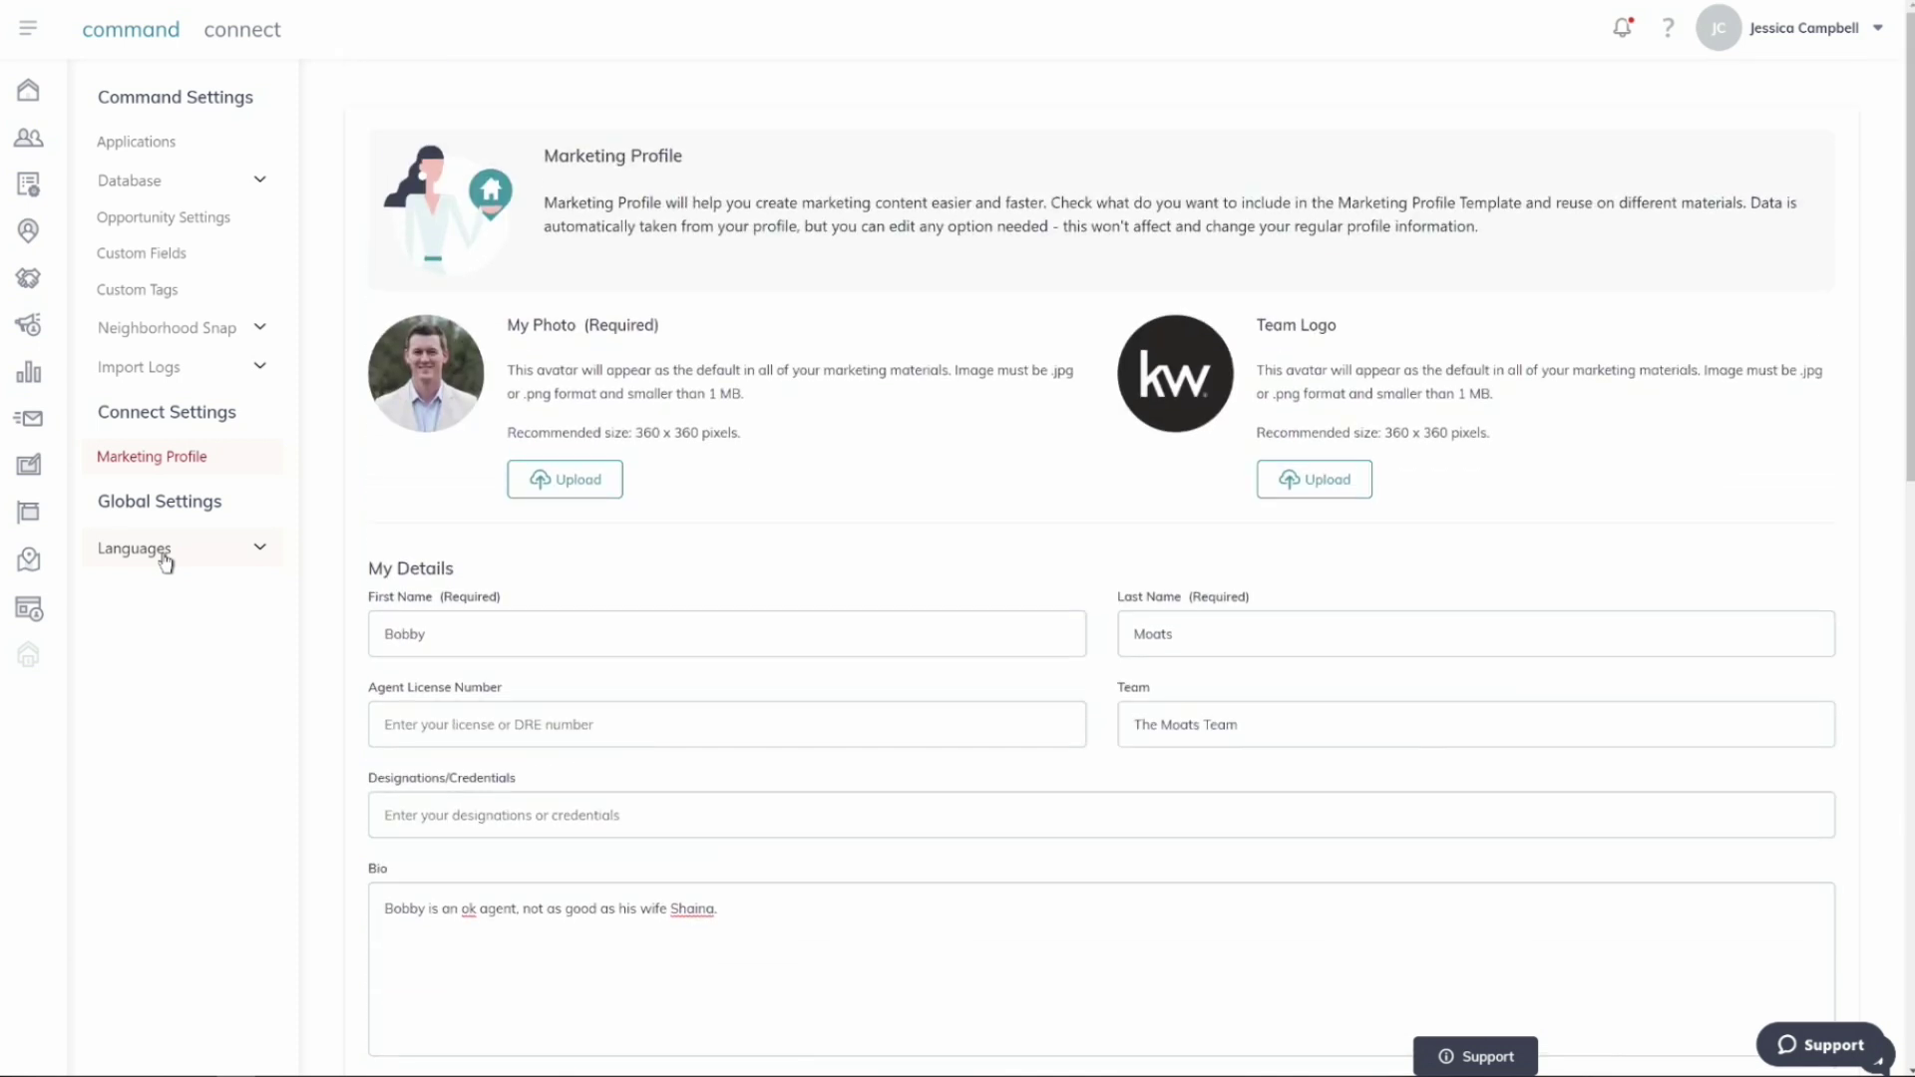
pyautogui.click(157, 144)
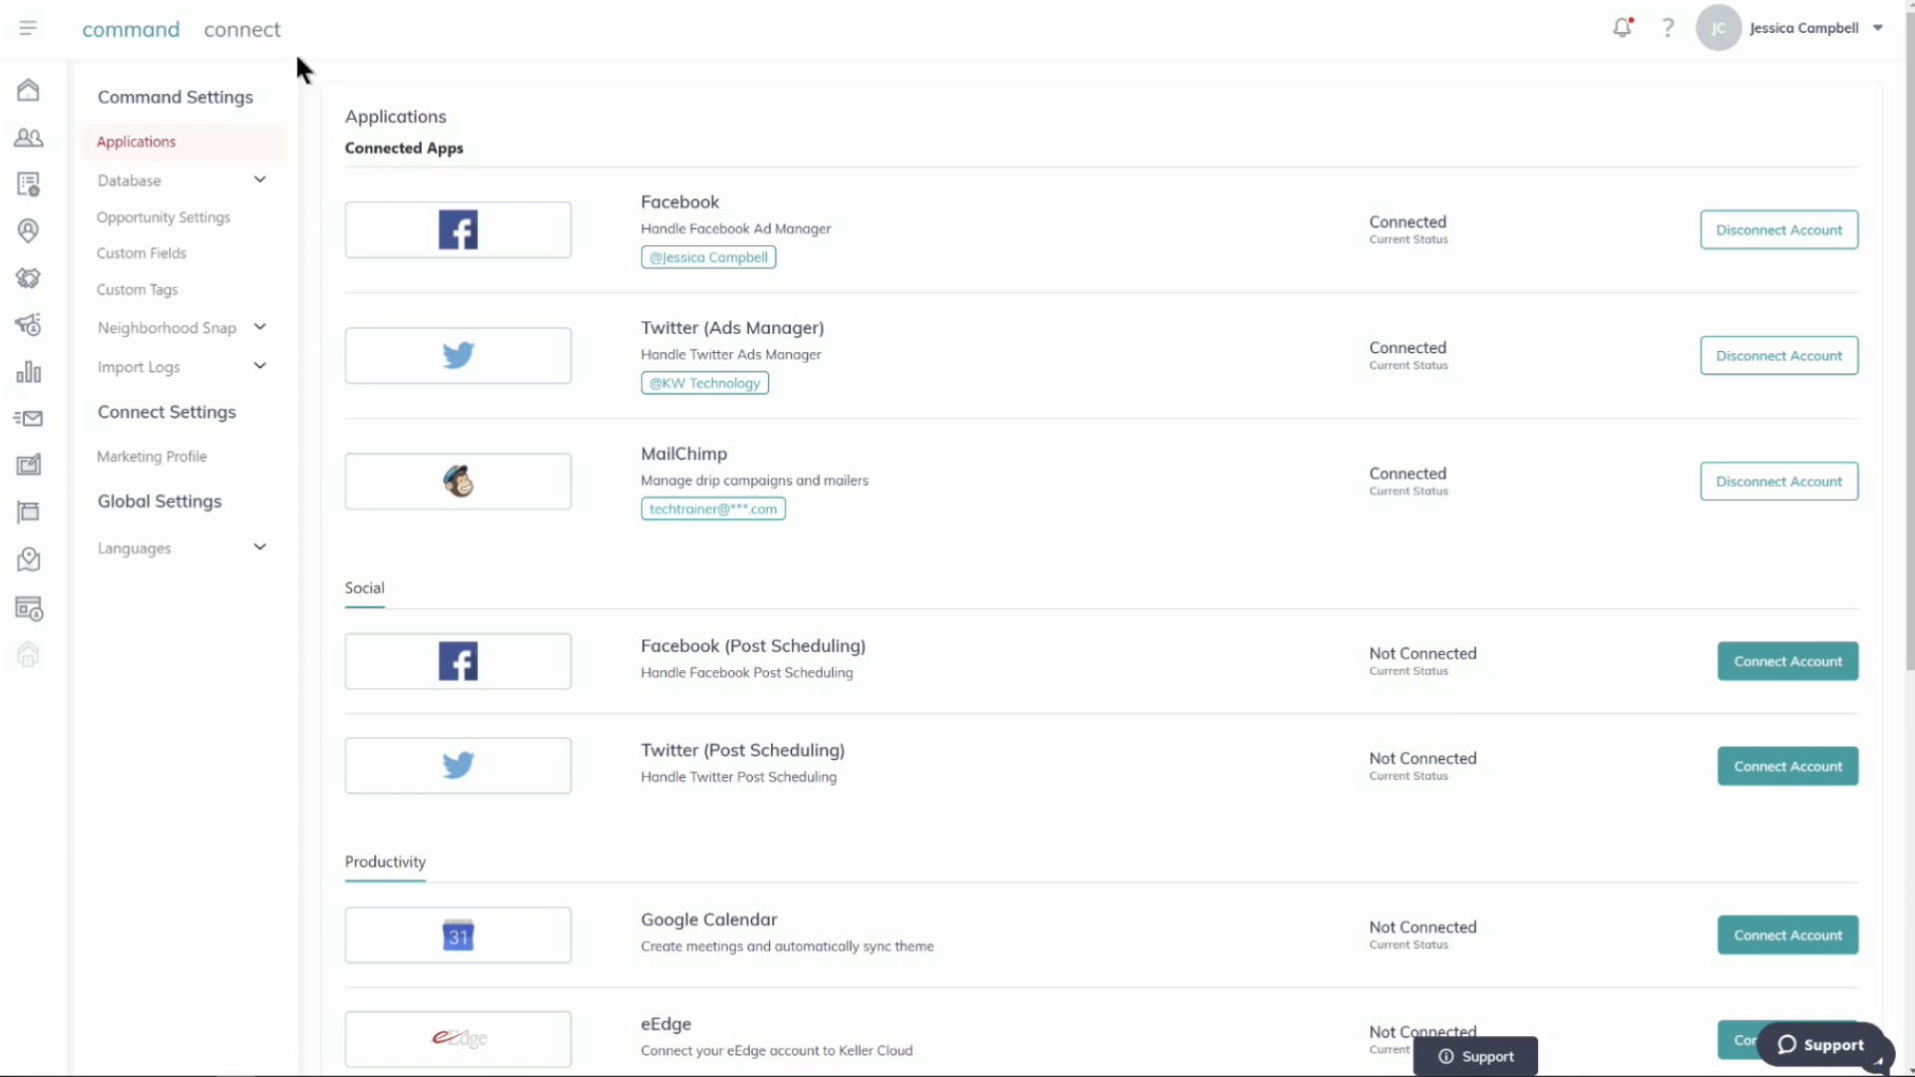
pyautogui.click(1818, 32)
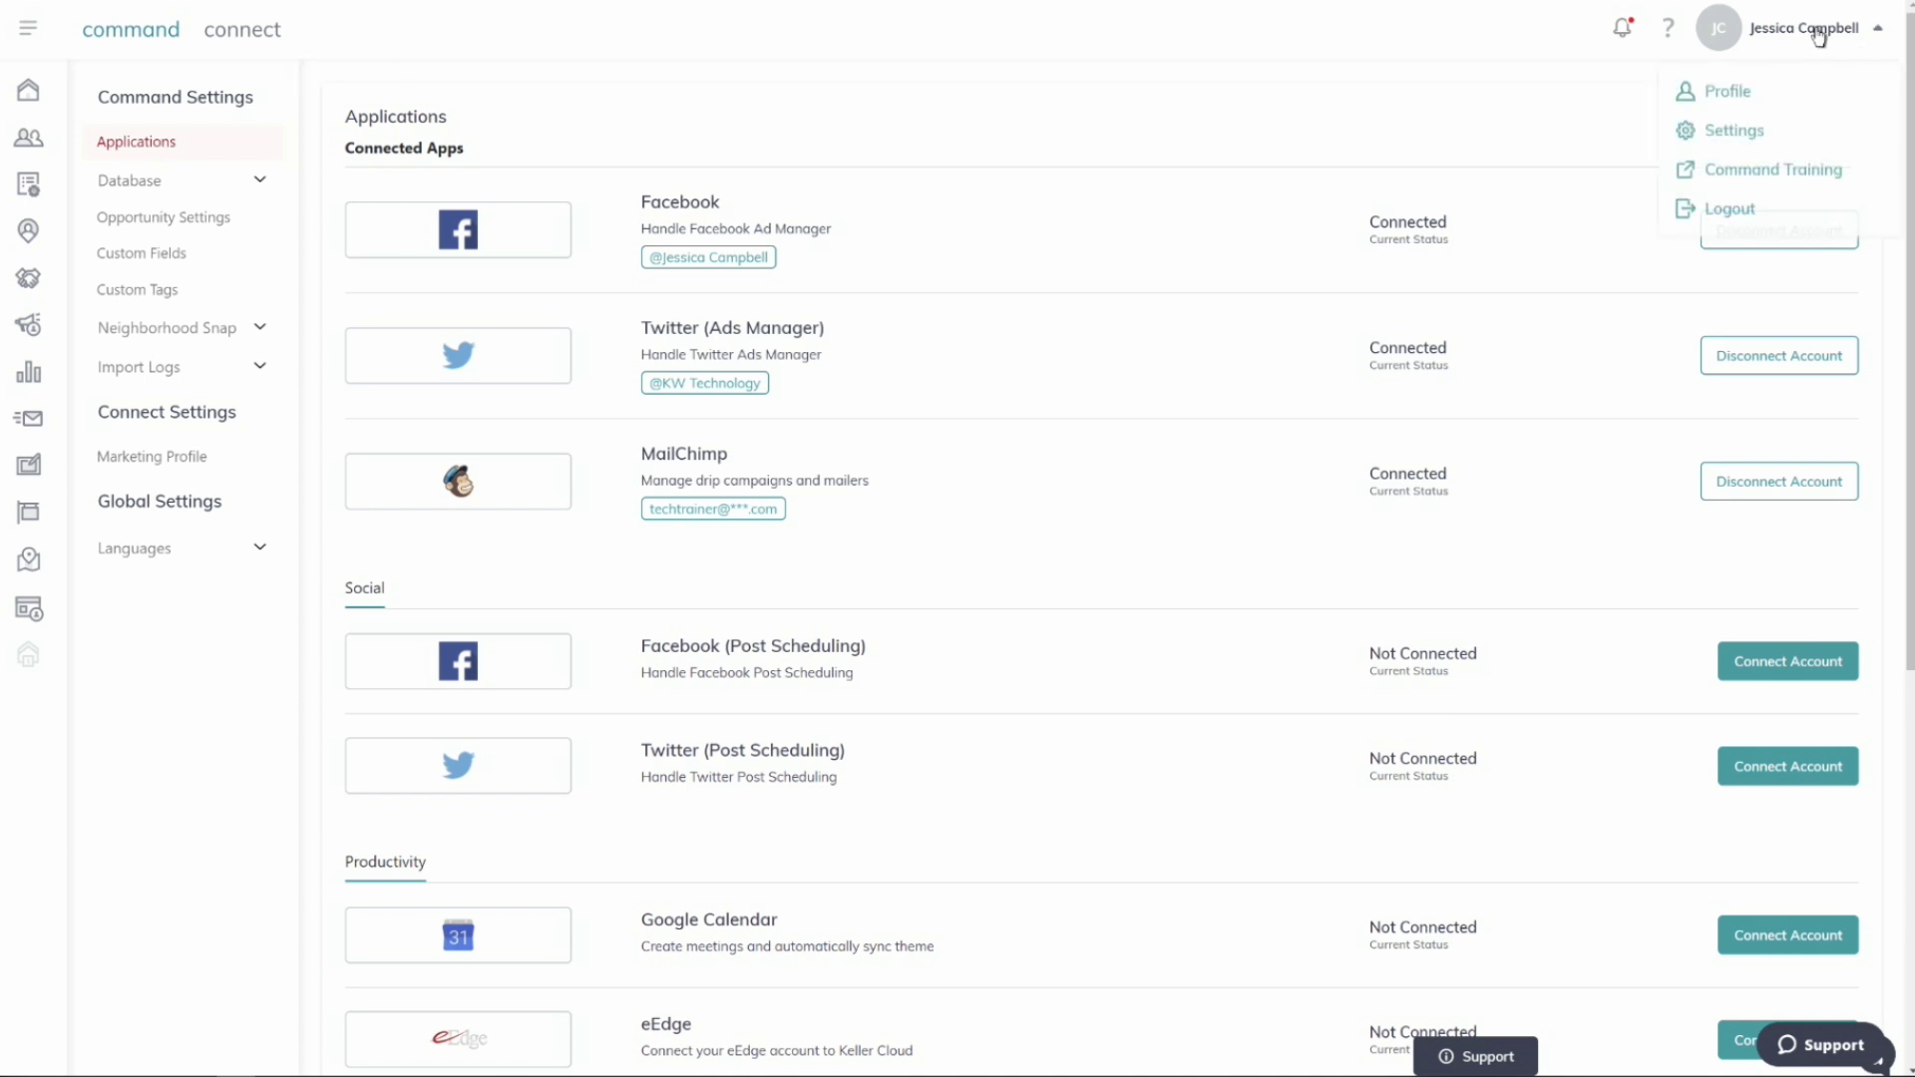
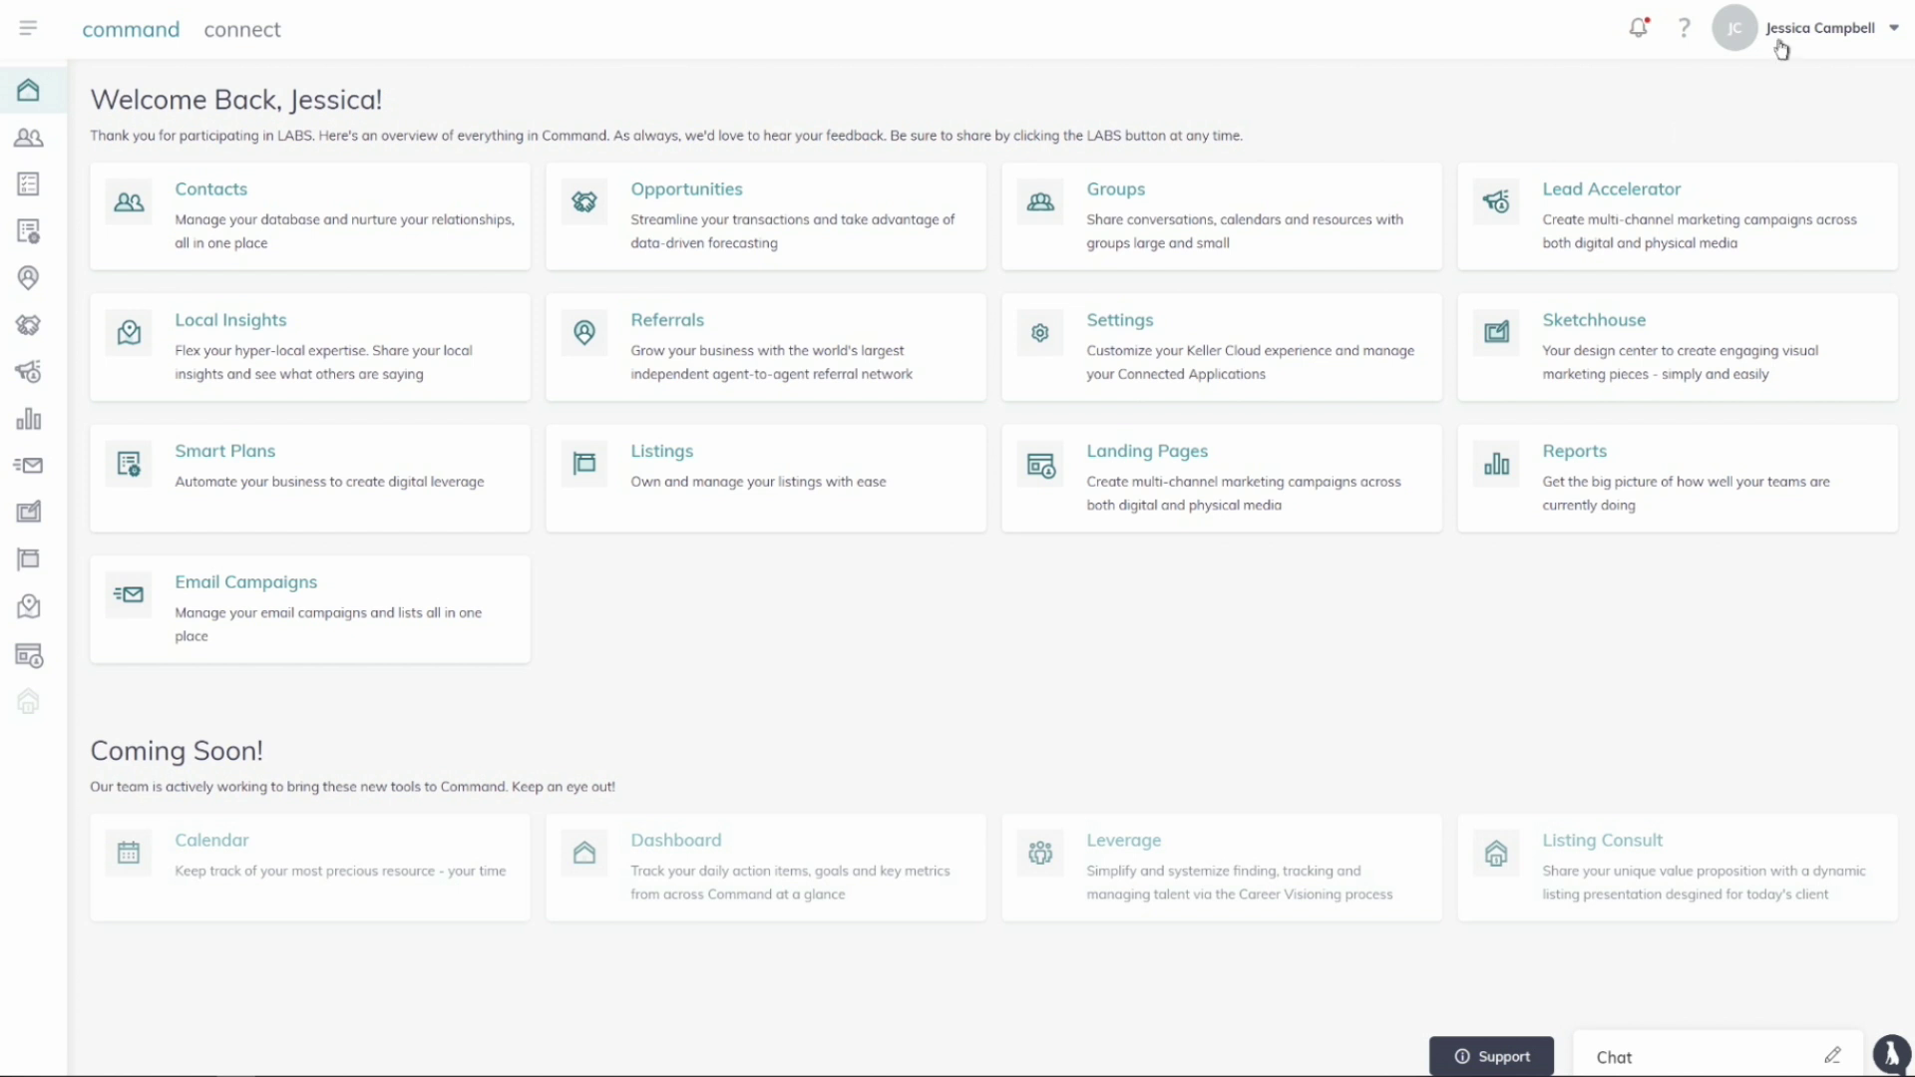
# Search the KWU help for "Kelle Guide" and follow the activation link in the Monthly Neighborhood Nuture SmartPlan article.
pyautogui.click(1679, 37)
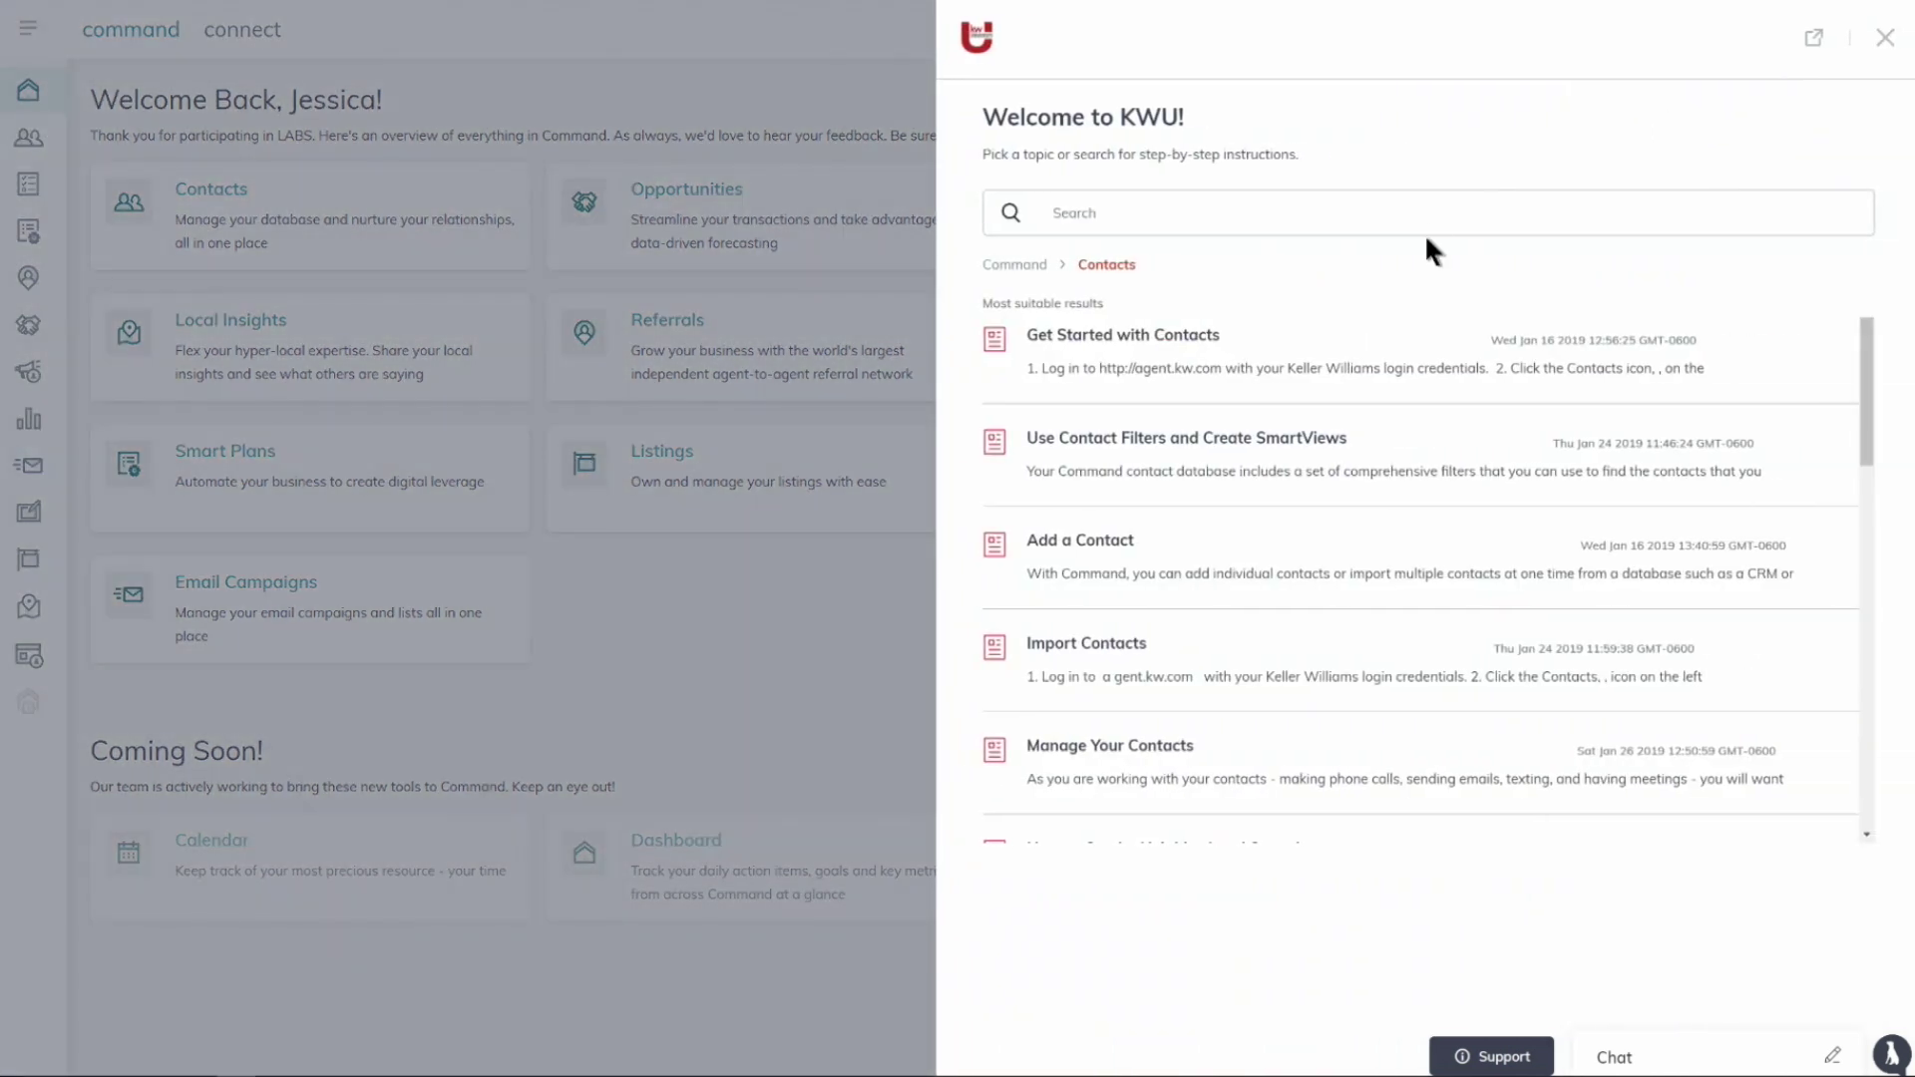
pyautogui.click(1402, 219)
pyautogui.write('Kelle Guide')
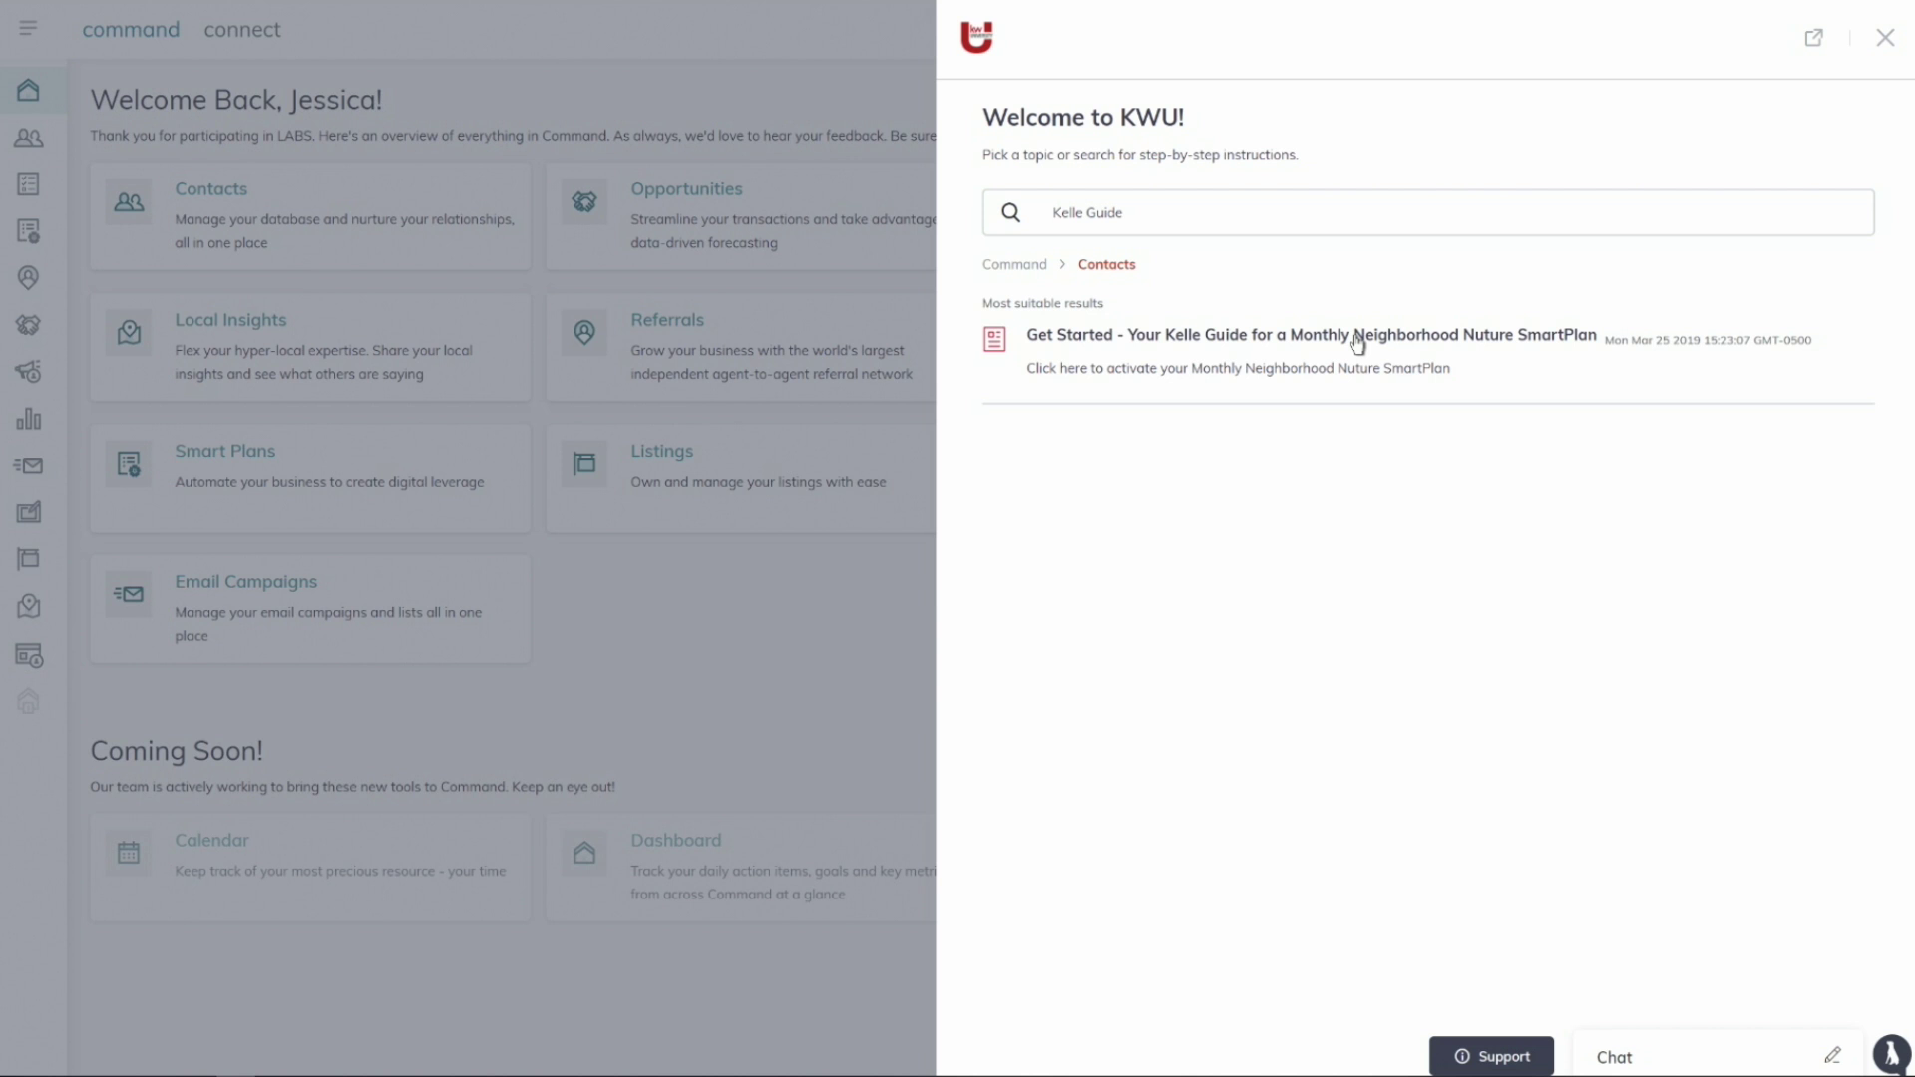
pyautogui.click(1216, 337)
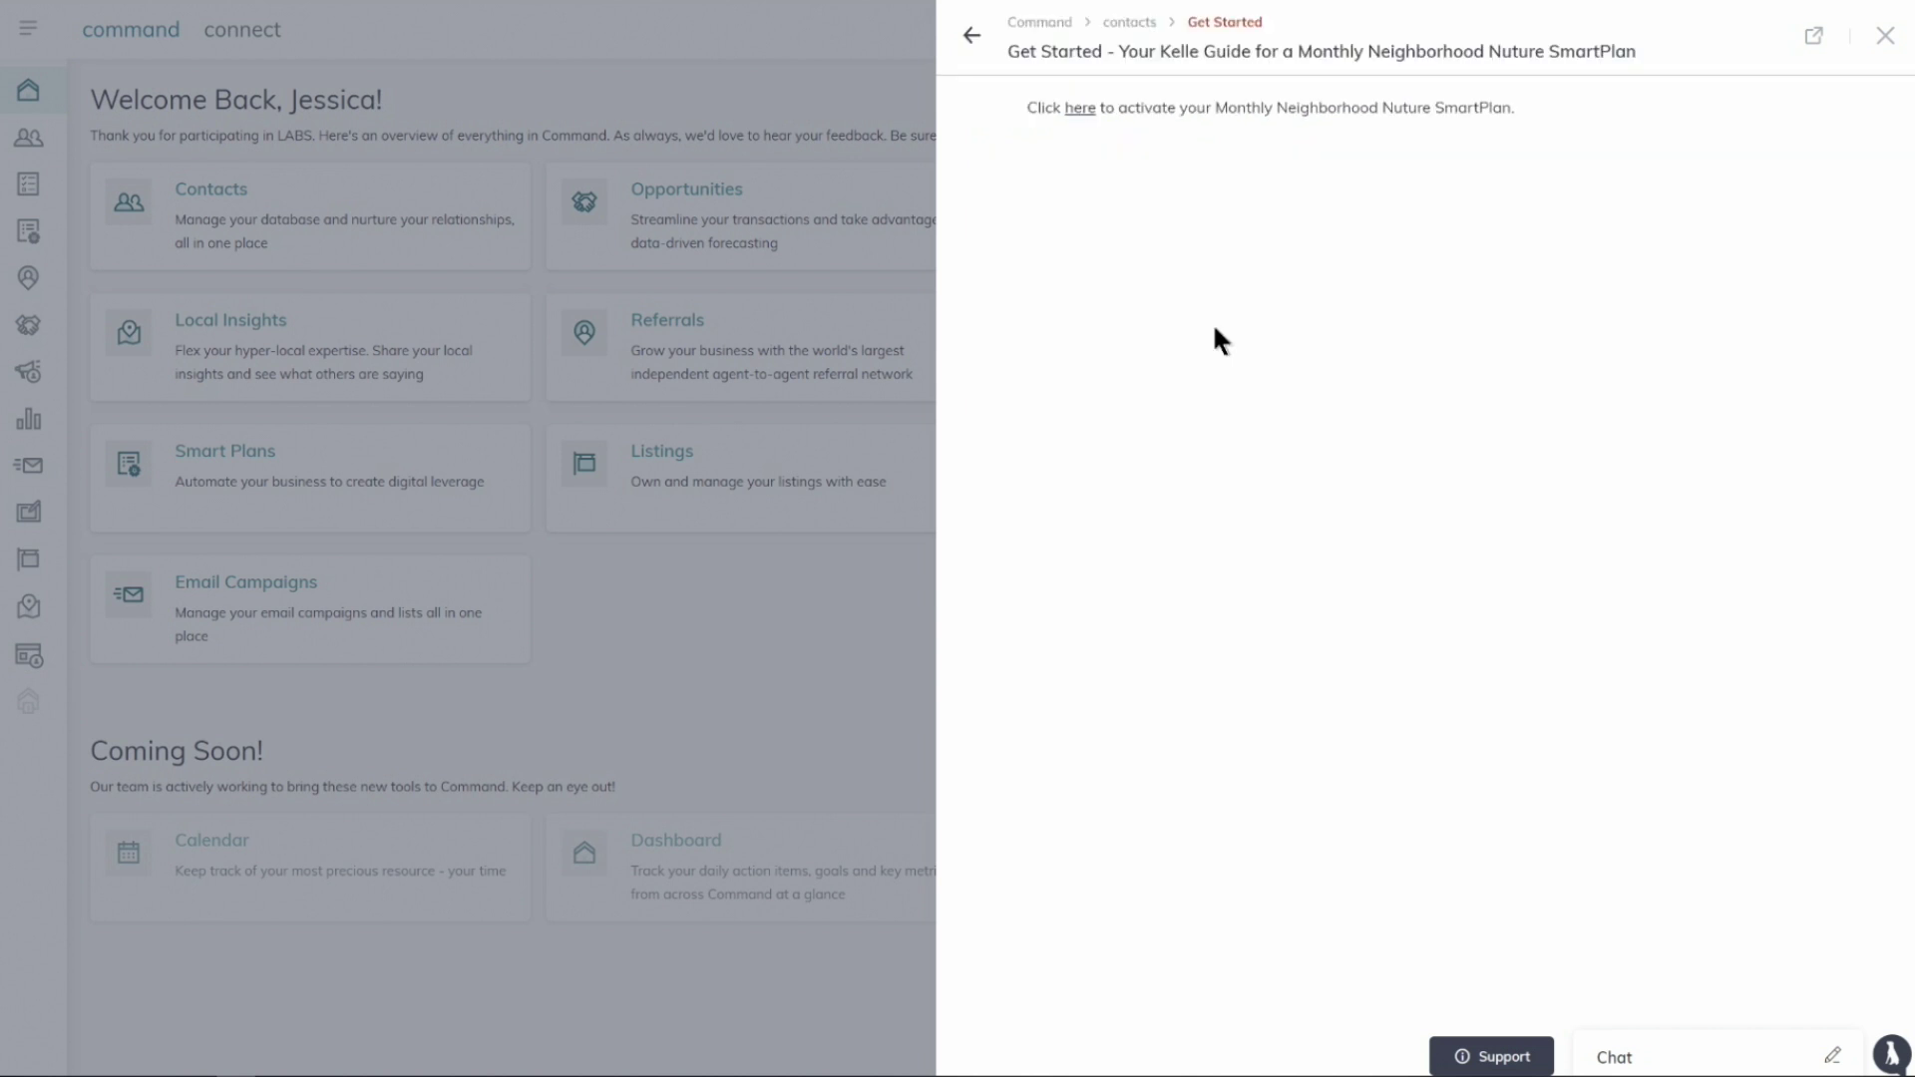
pyautogui.click(1080, 108)
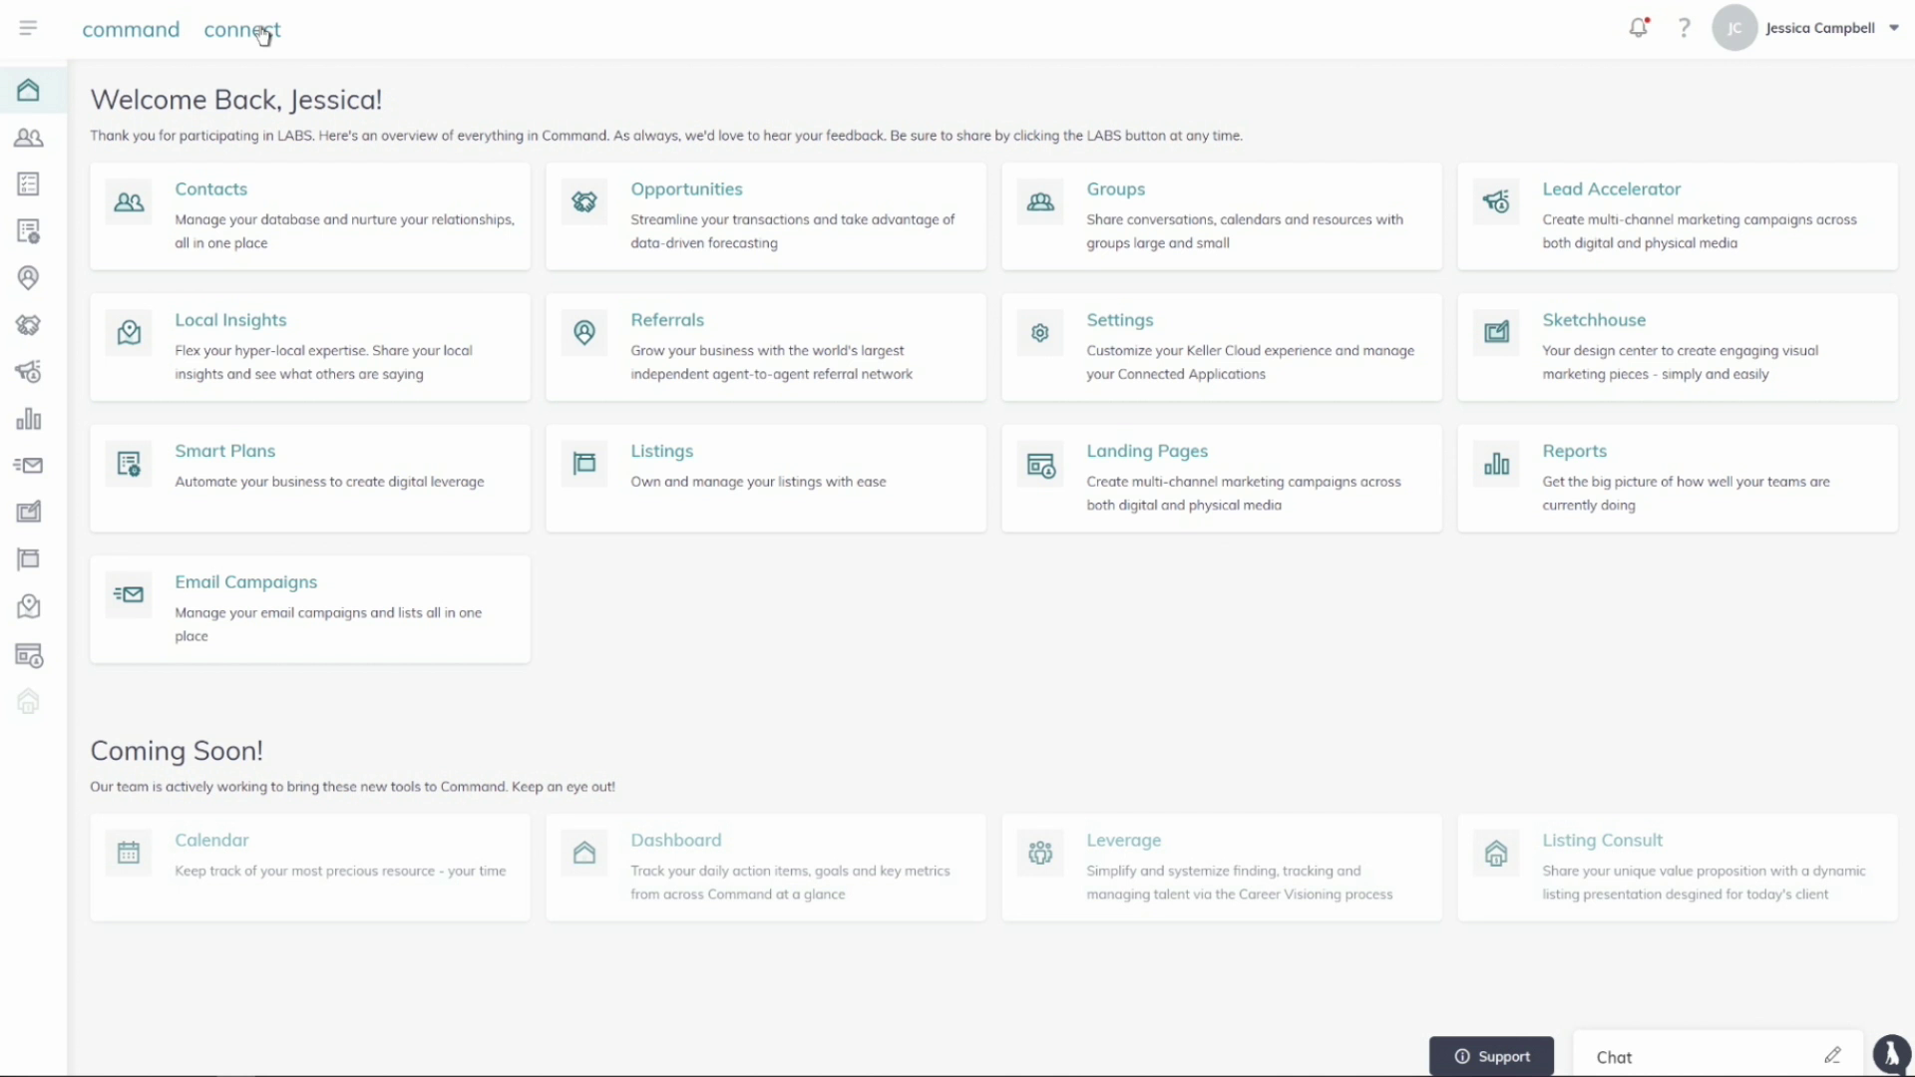
pyautogui.hotkey('alt', 'Tab')
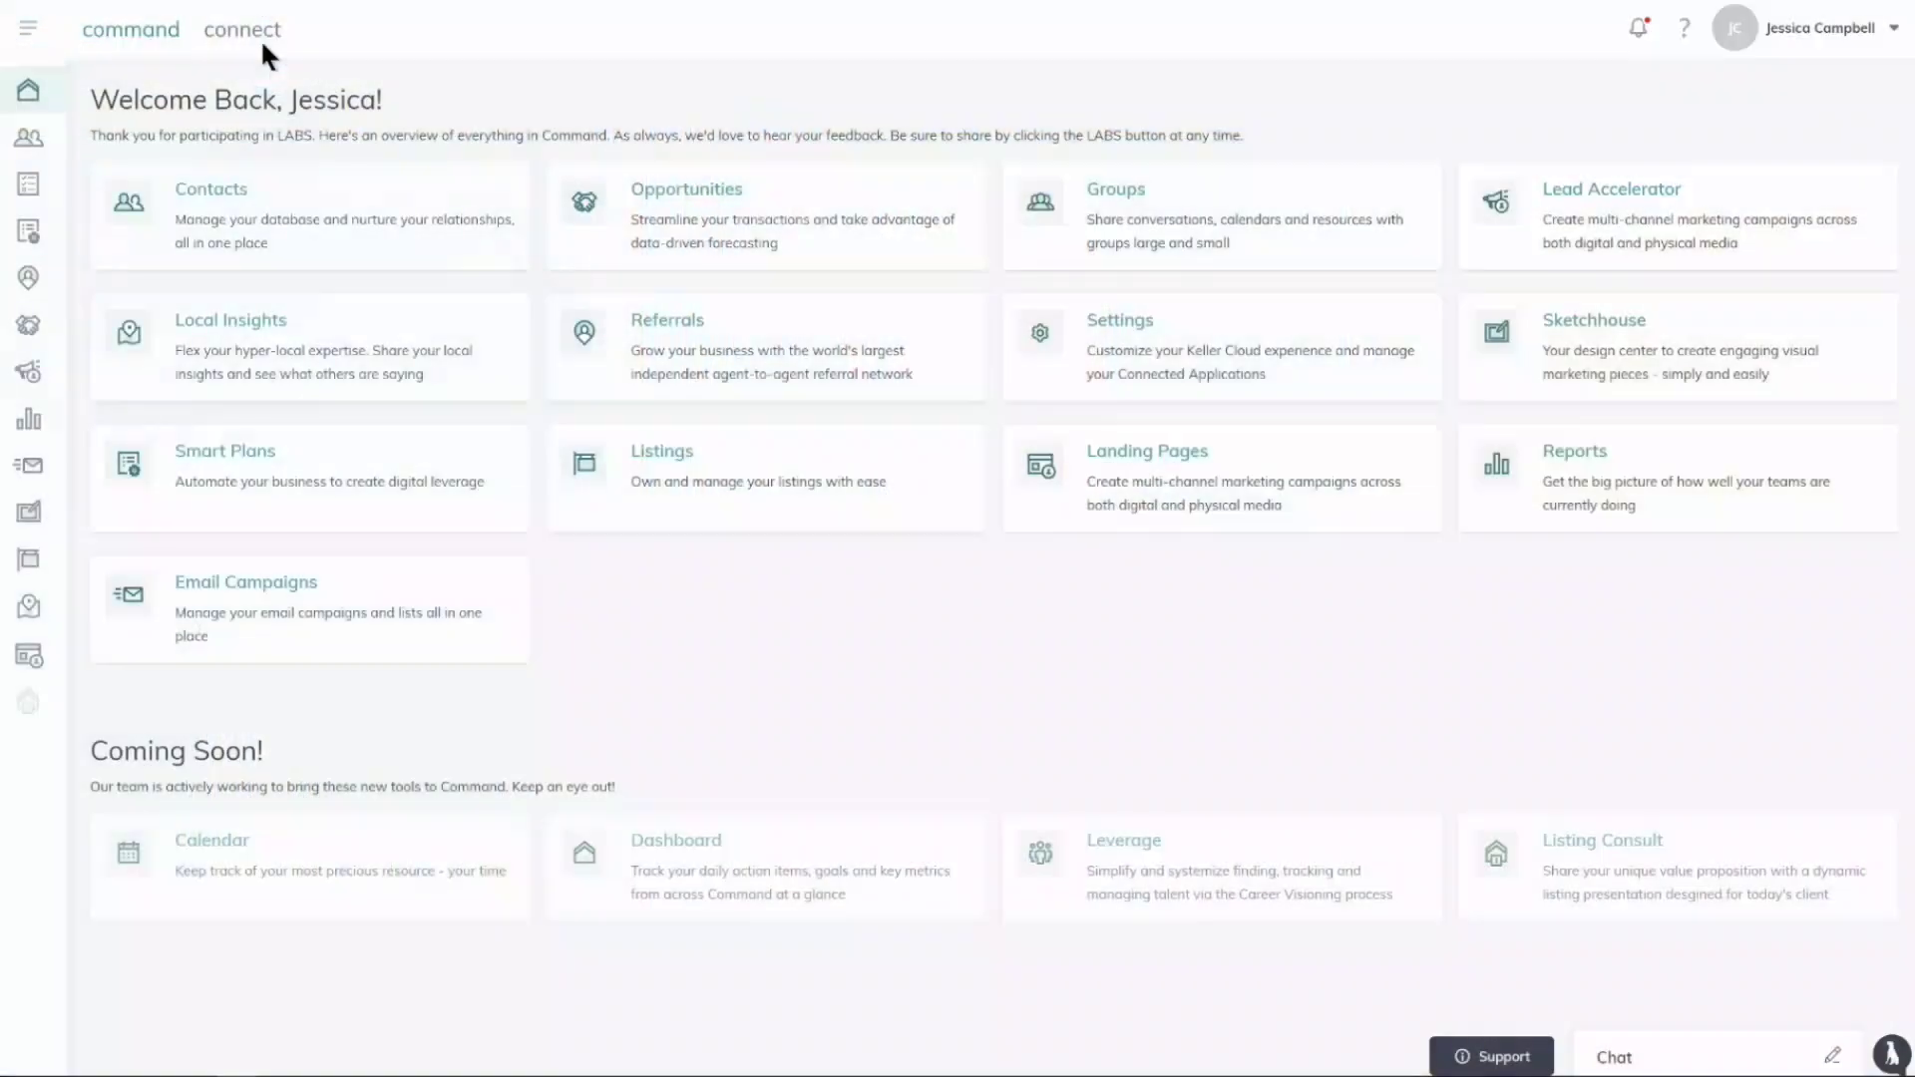
# Open the contacts list, then view the Custom Fields and Custom Tags pages in the Command settings.
pyautogui.click(203, 199)
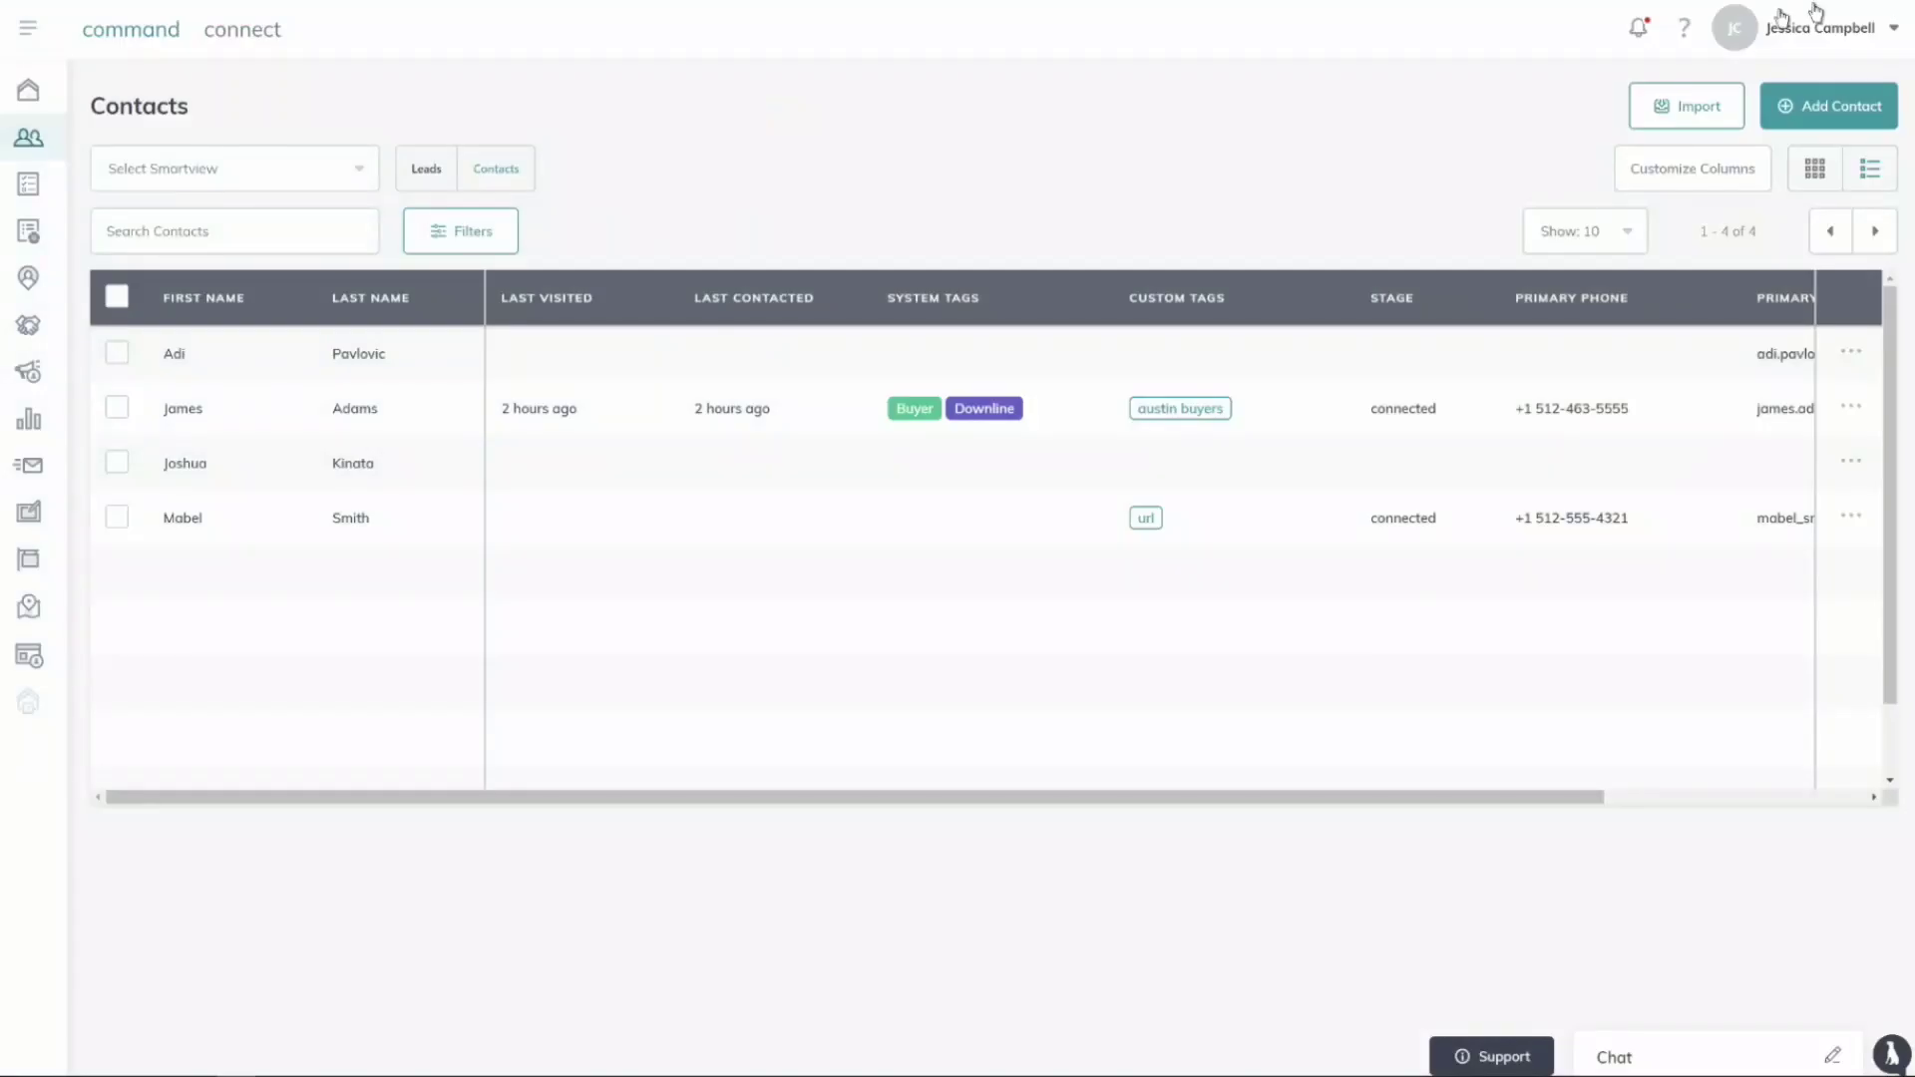
pyautogui.click(1815, 23)
pyautogui.click(1770, 92)
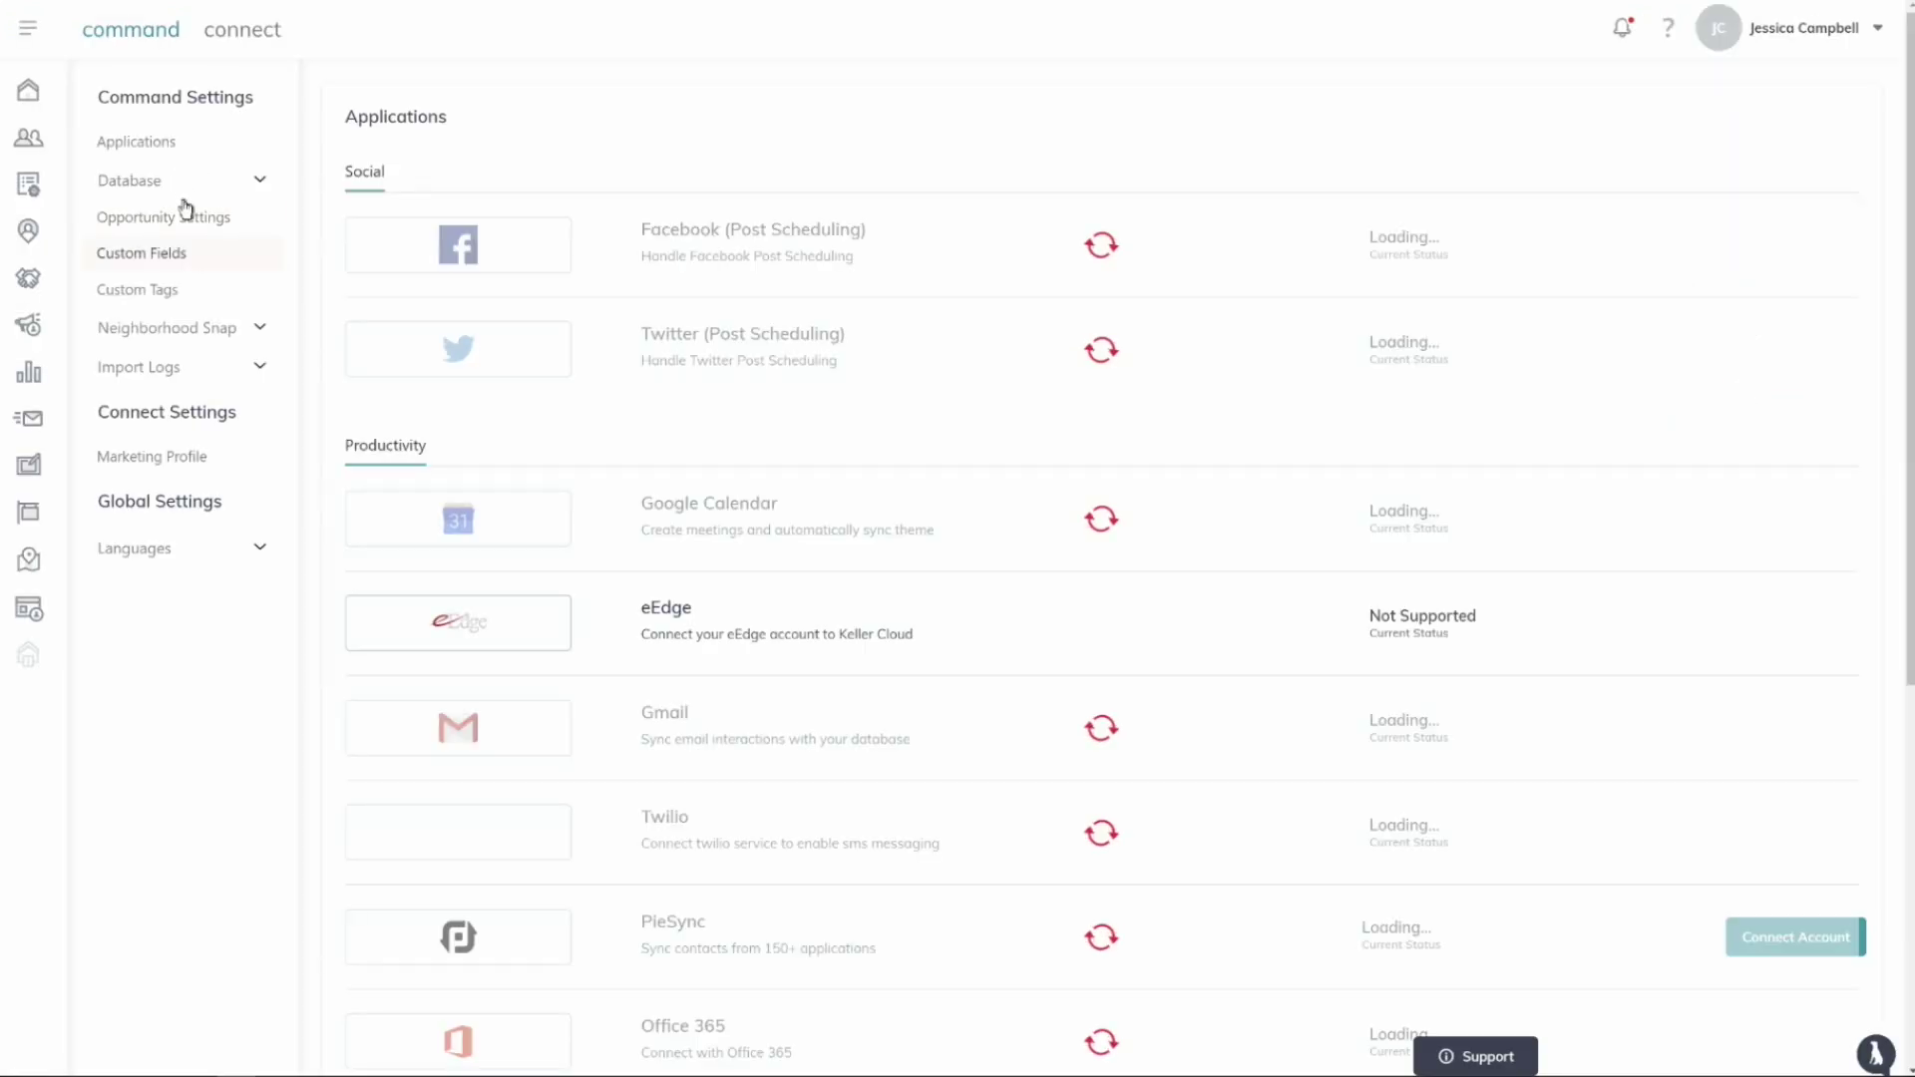
pyautogui.click(168, 256)
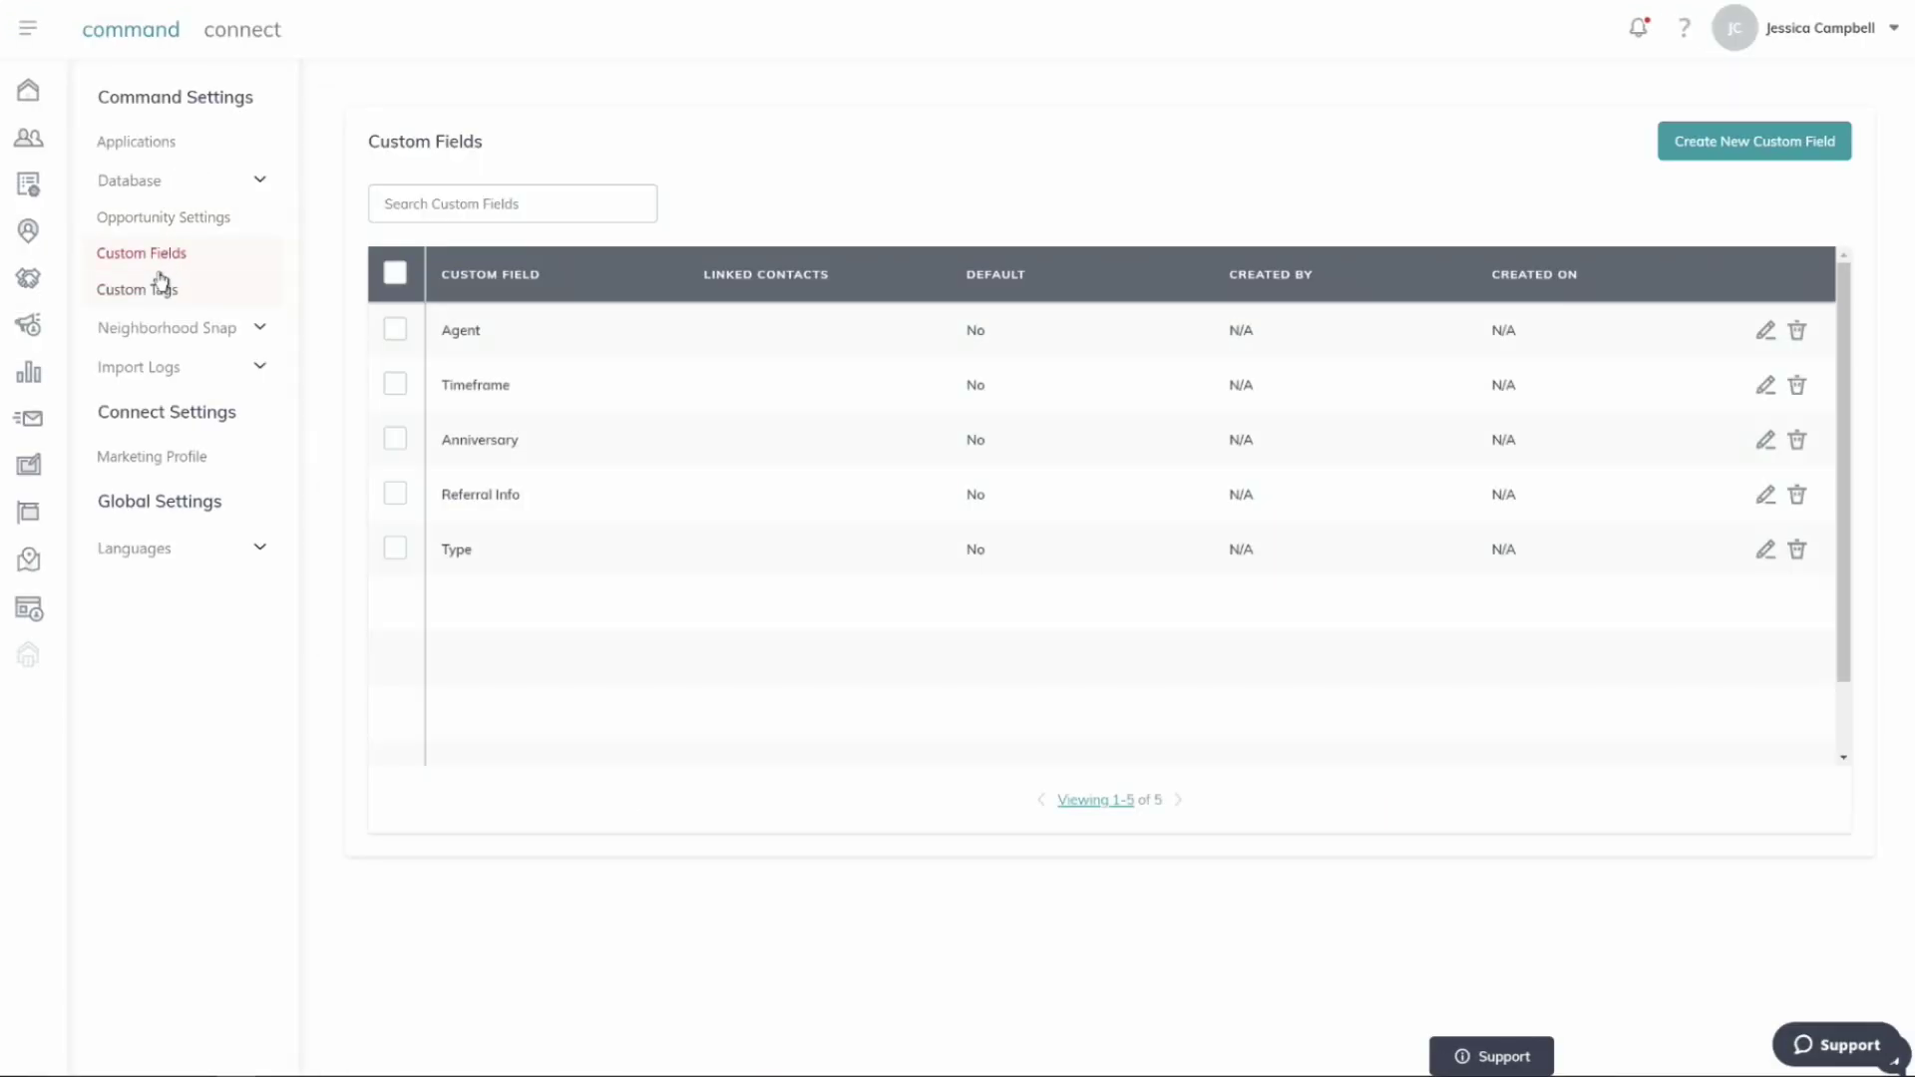
pyautogui.click(151, 289)
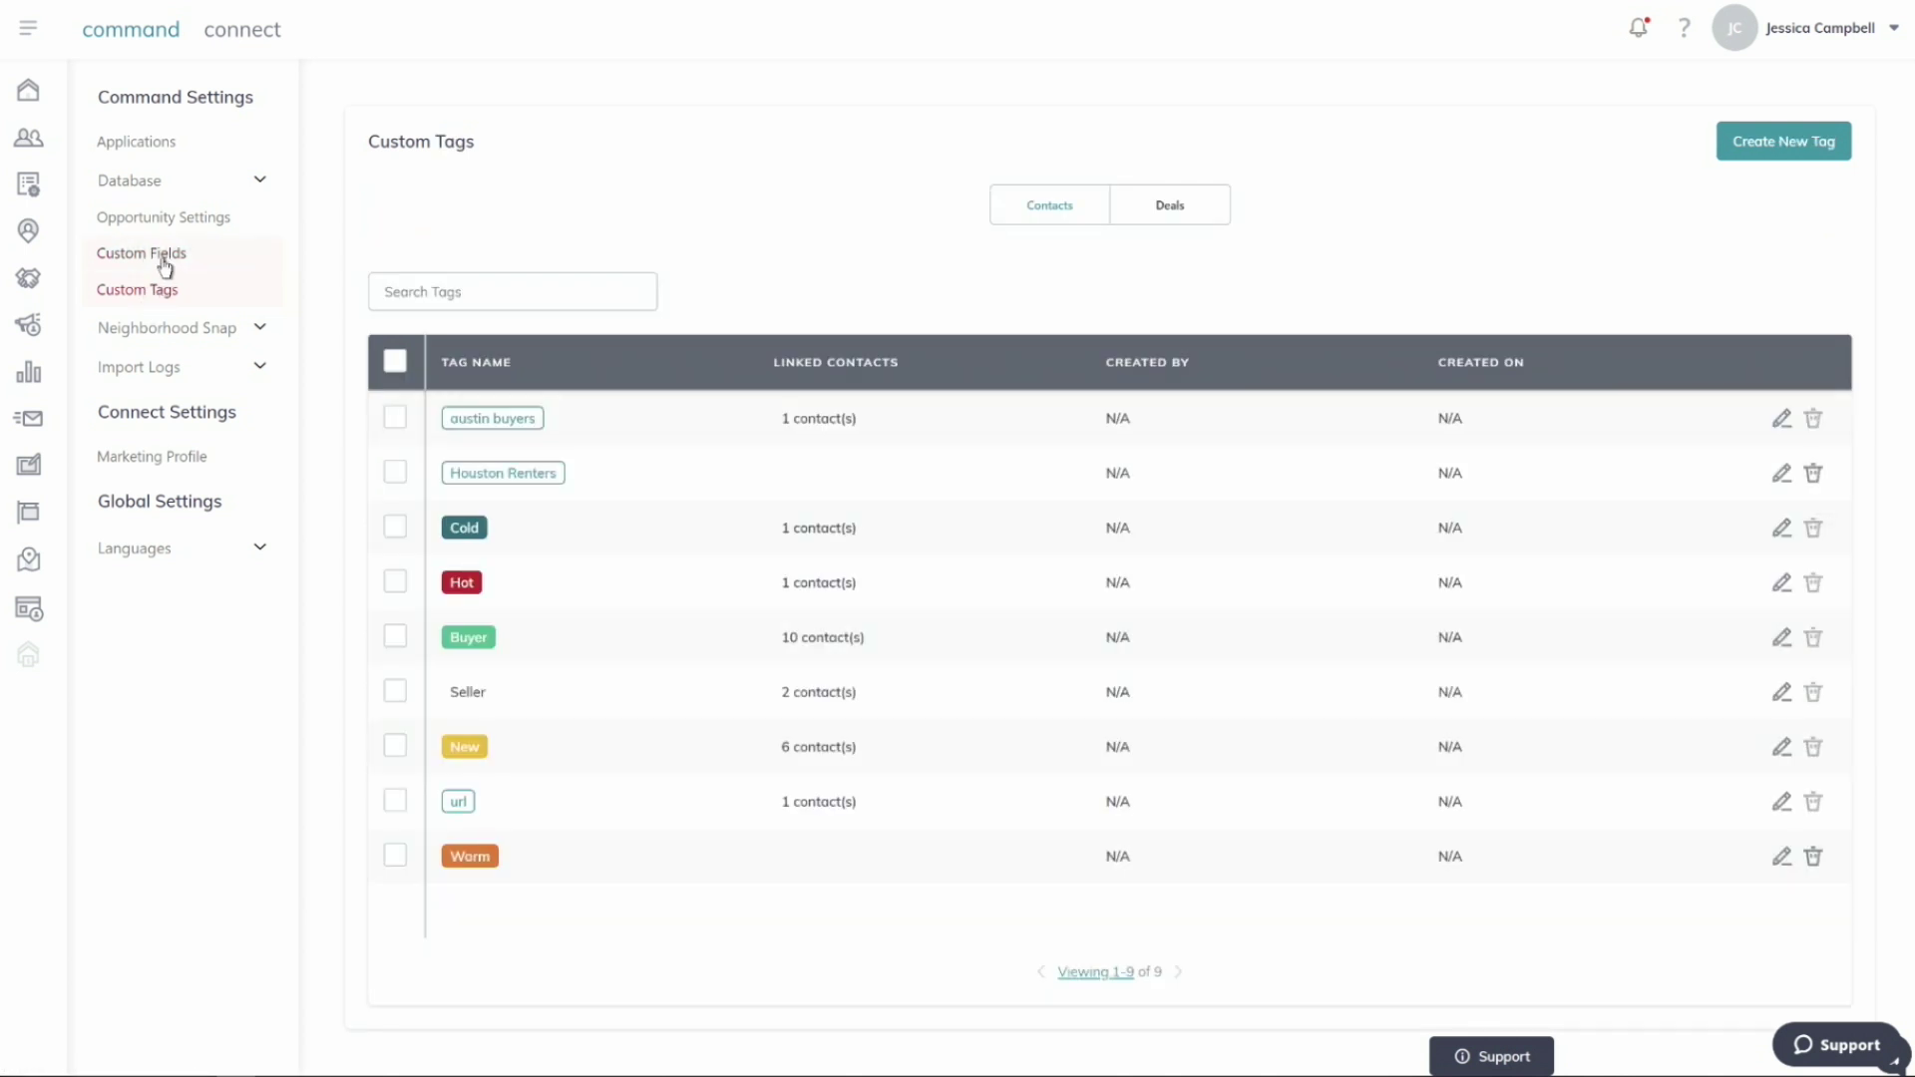
# Return to the contacts list and examine the contact import dialog, closing it without importing a file.
pyautogui.click(29, 137)
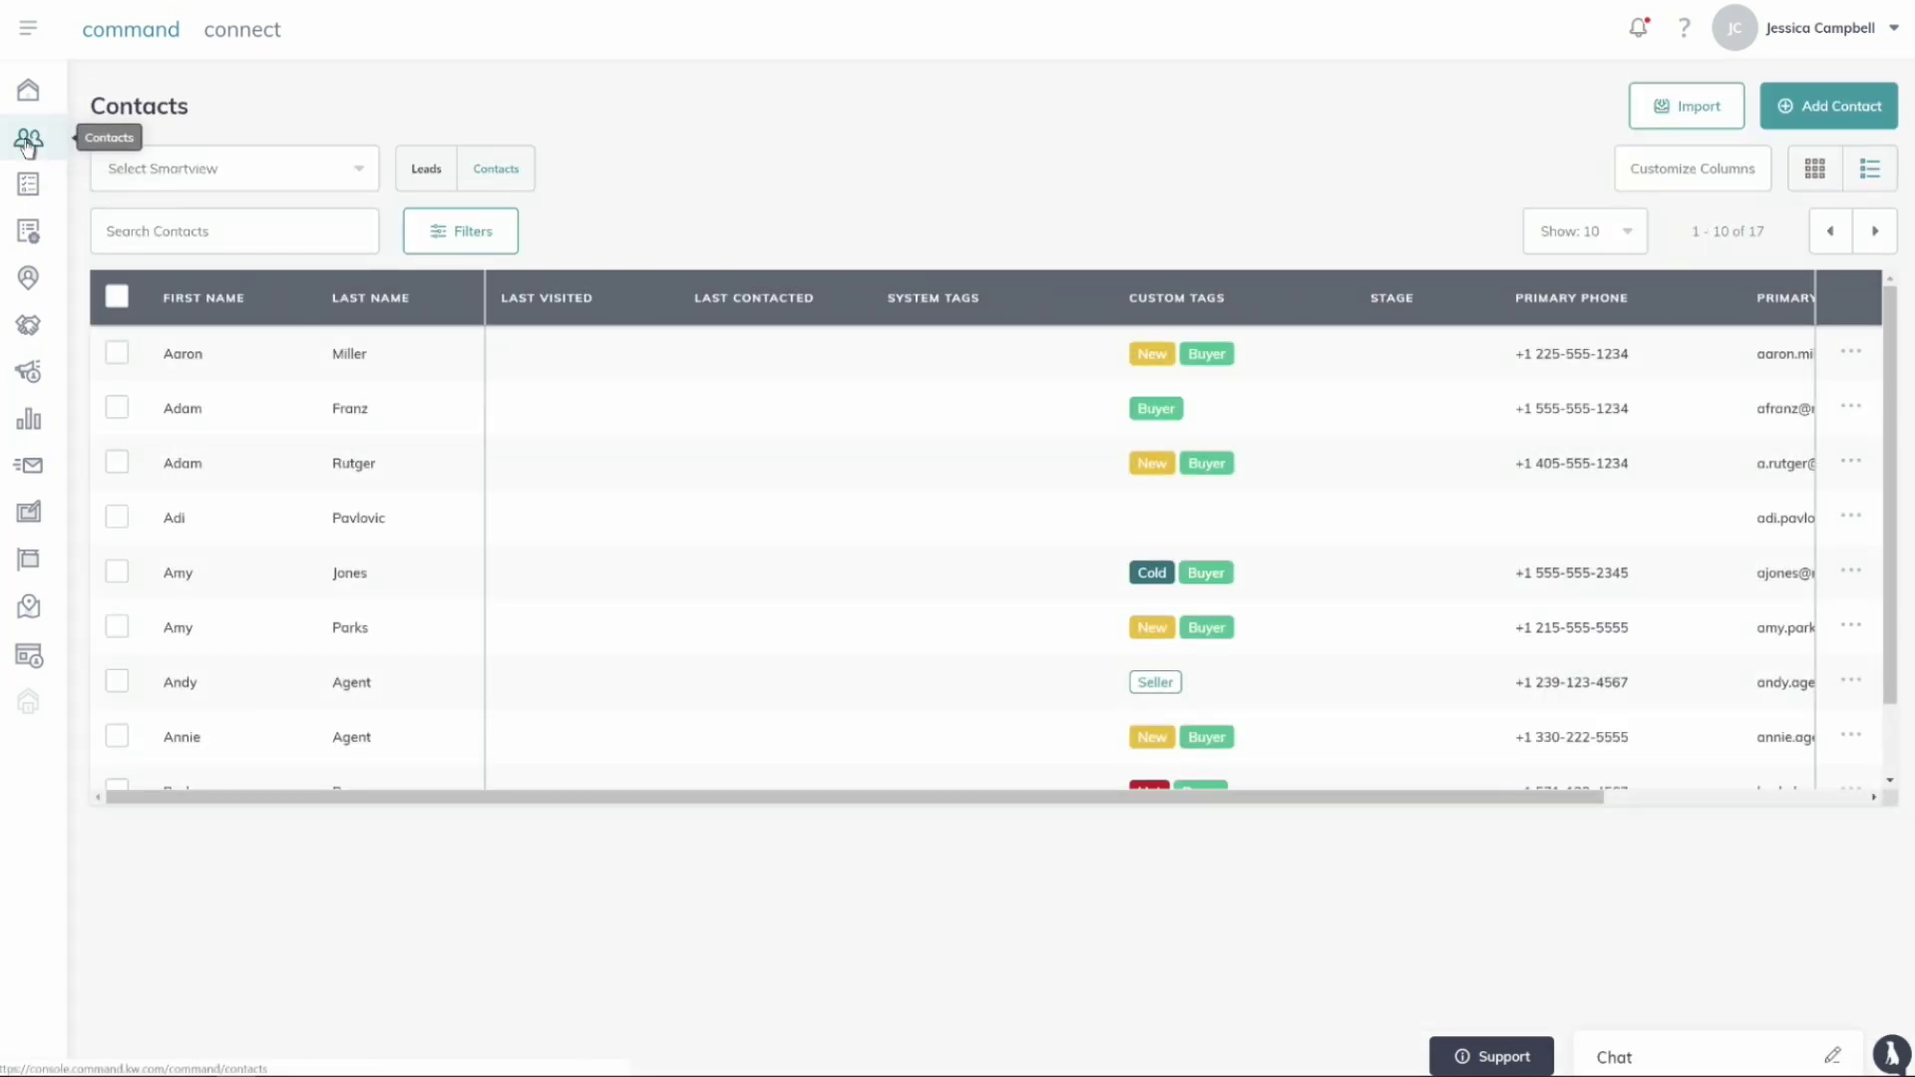
pyautogui.scroll(-2, 430, 457)
pyautogui.scroll(2, 431, 460)
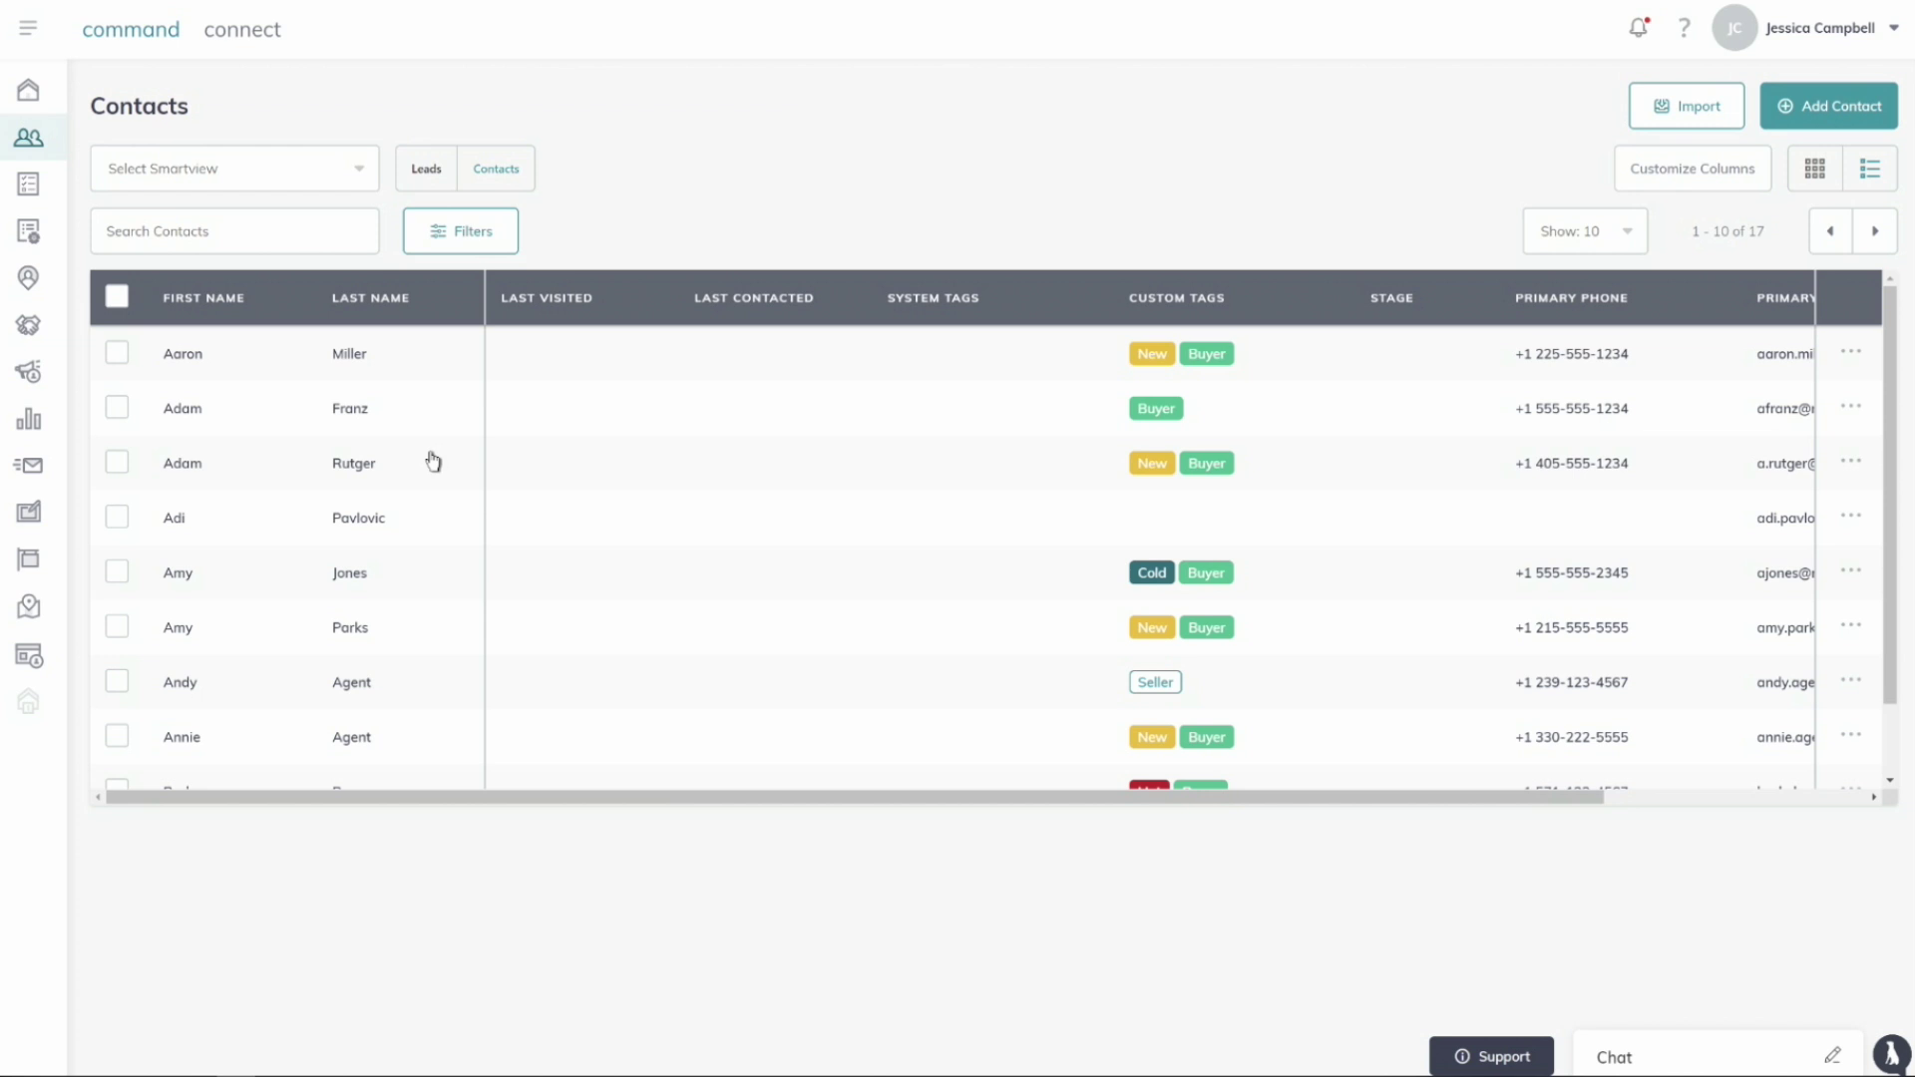
pyautogui.click(1706, 127)
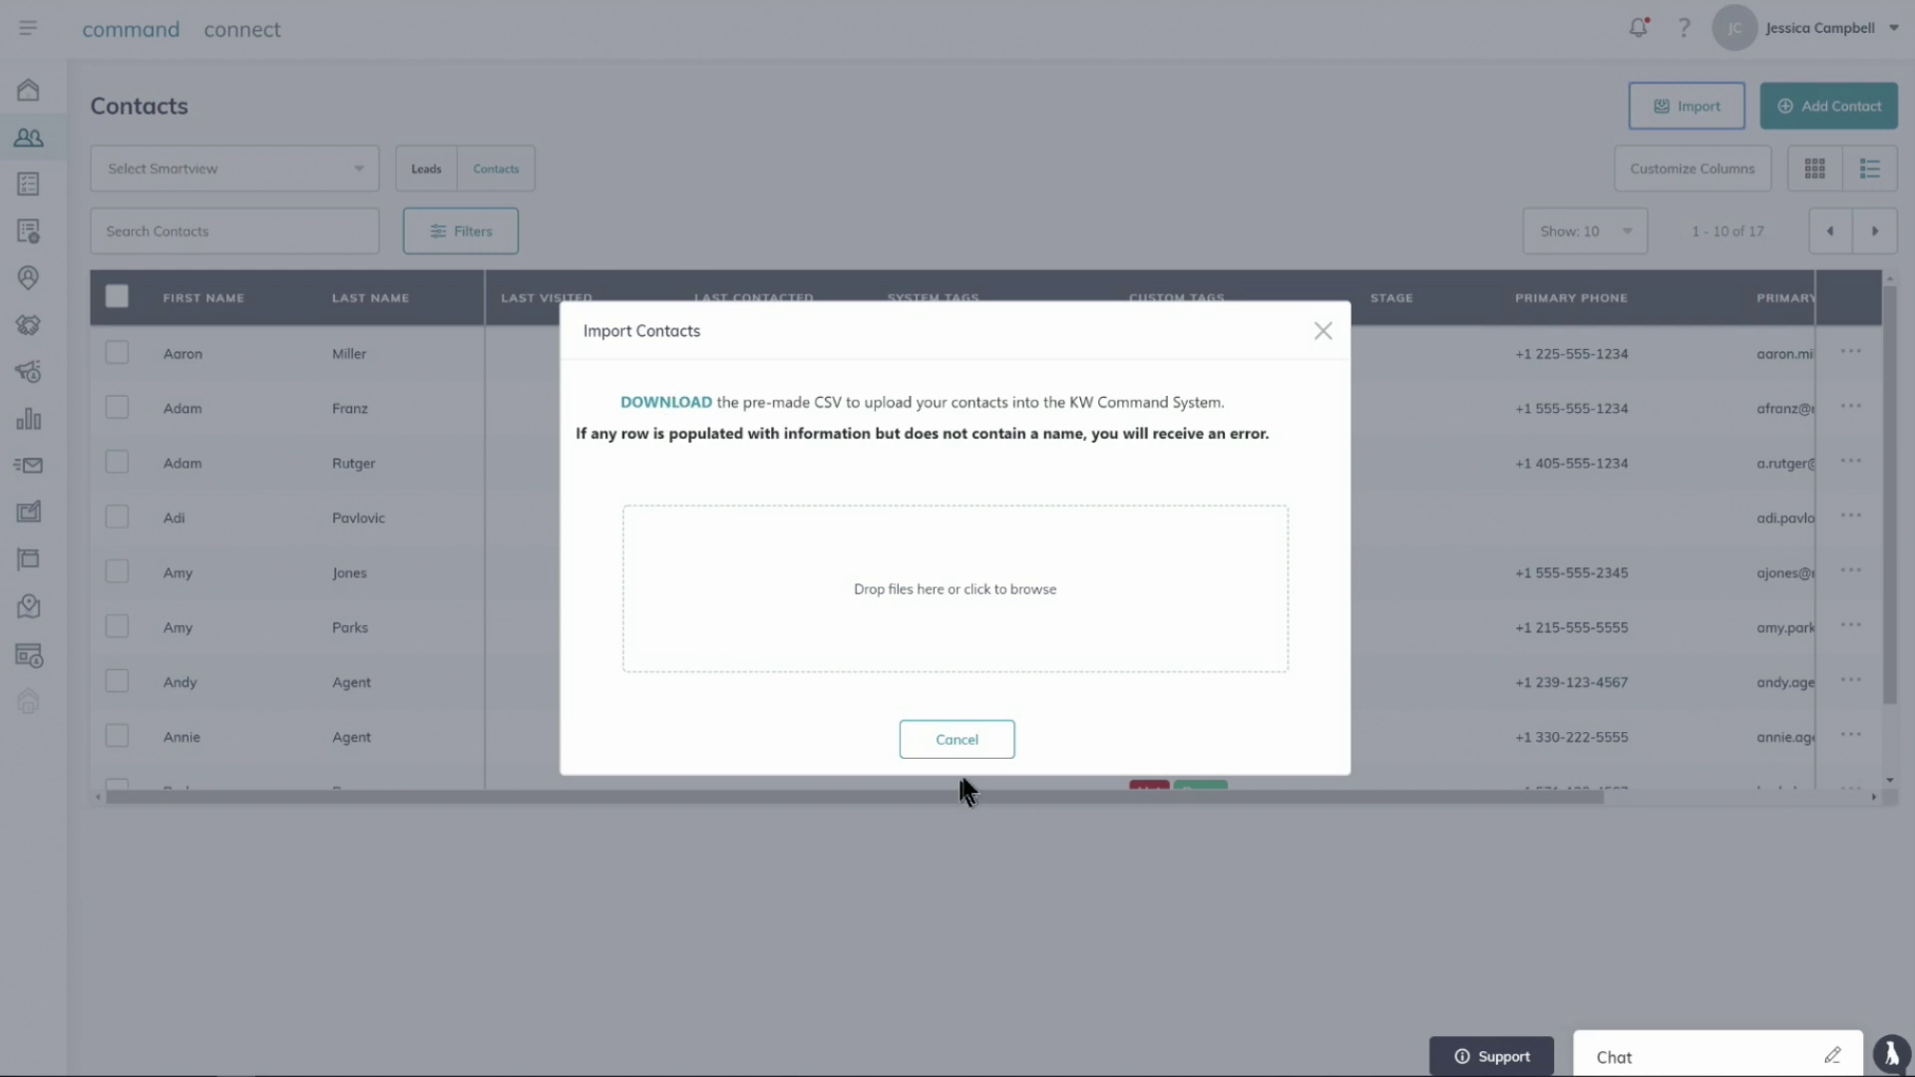
pyautogui.click(971, 748)
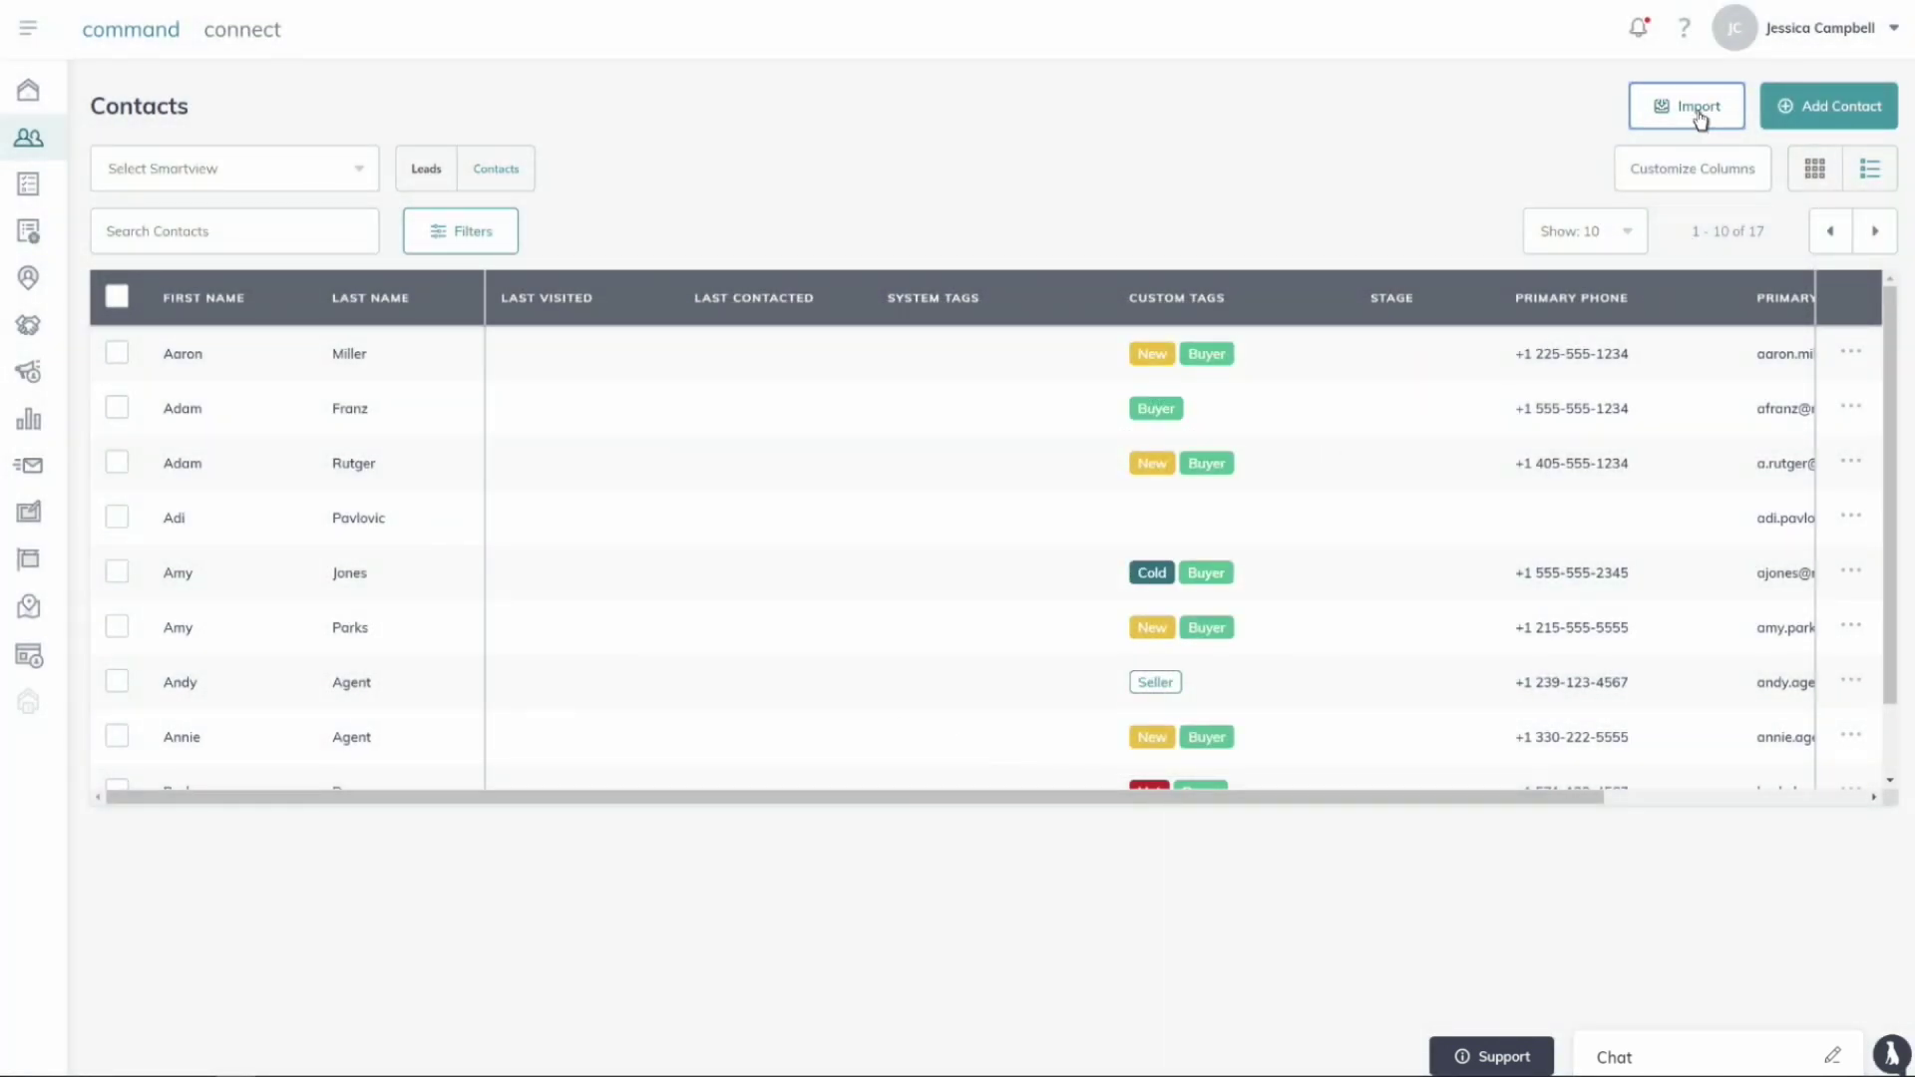
pyautogui.click(1695, 118)
pyautogui.click(977, 747)
# Reopen the Command settings and review the connected applications, custom fields and custom contact tags.
pyautogui.click(1779, 39)
pyautogui.click(1734, 137)
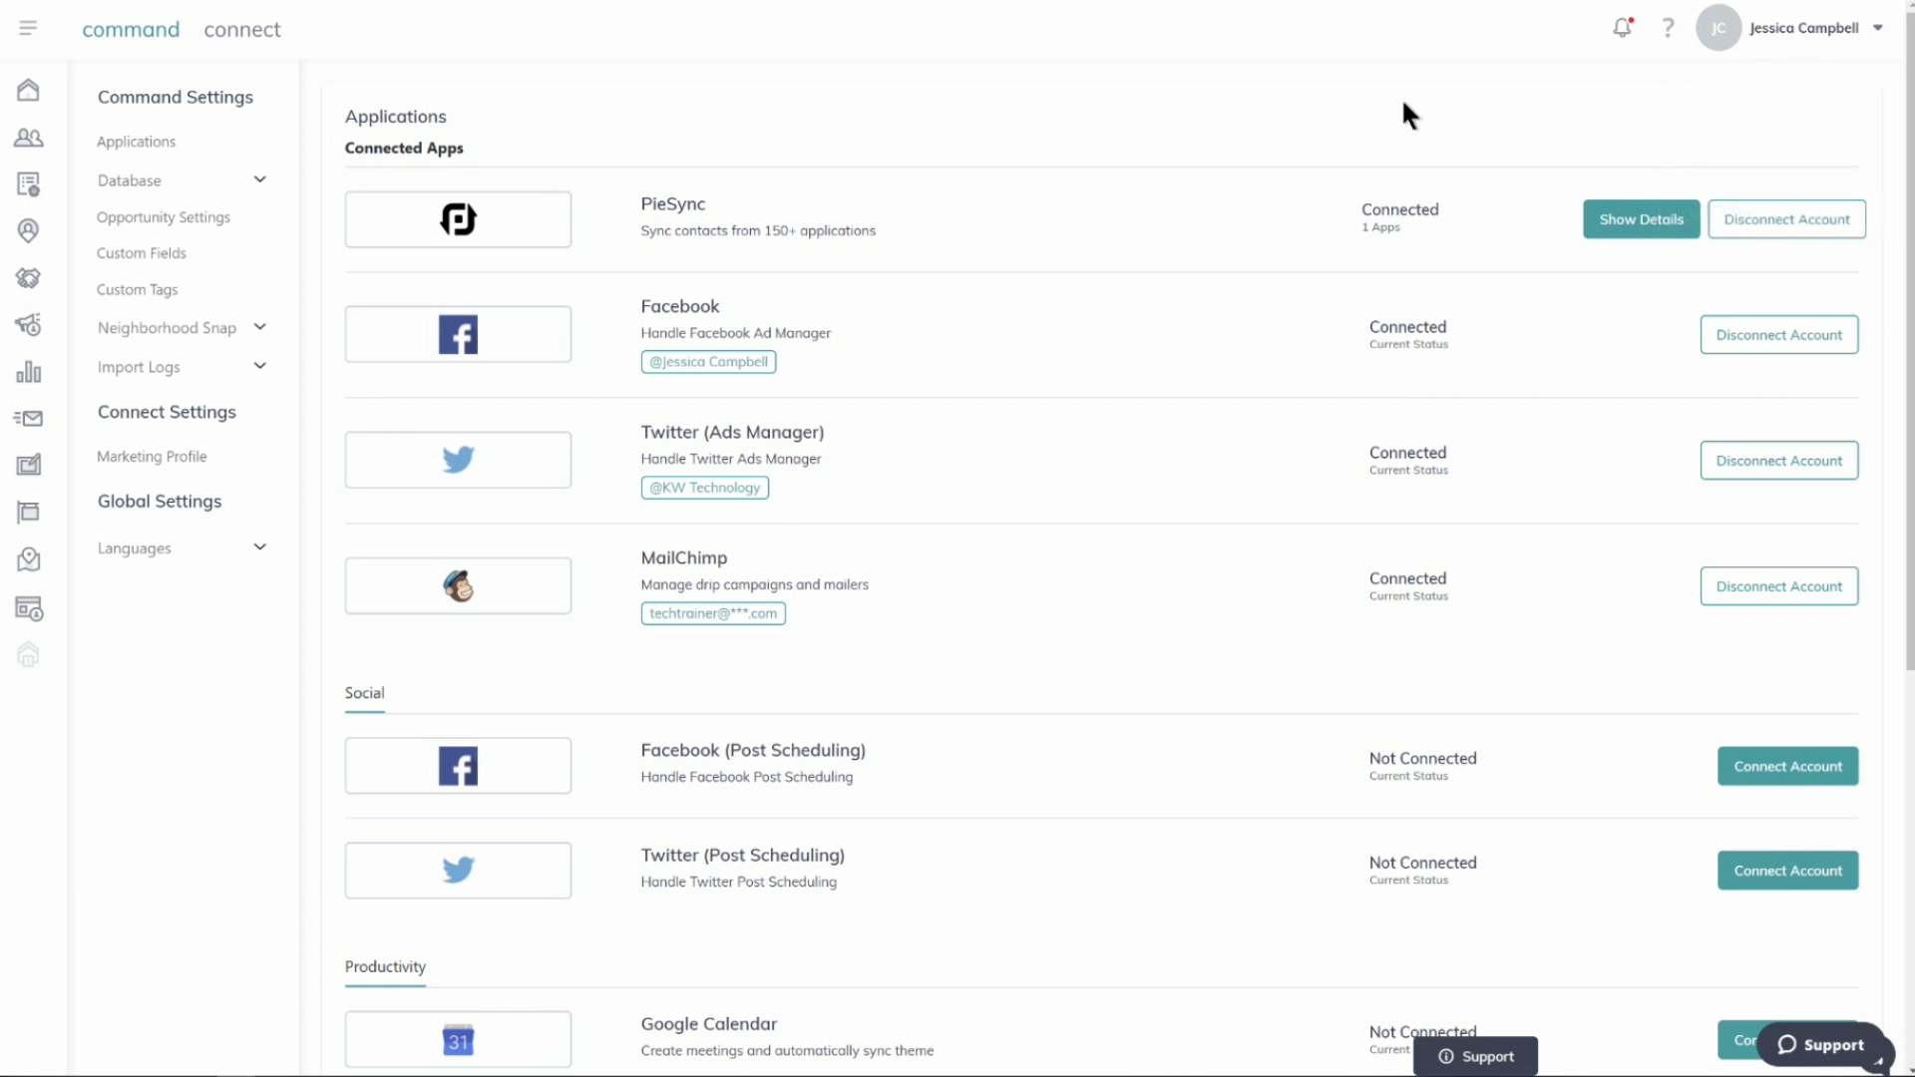
pyautogui.click(131, 255)
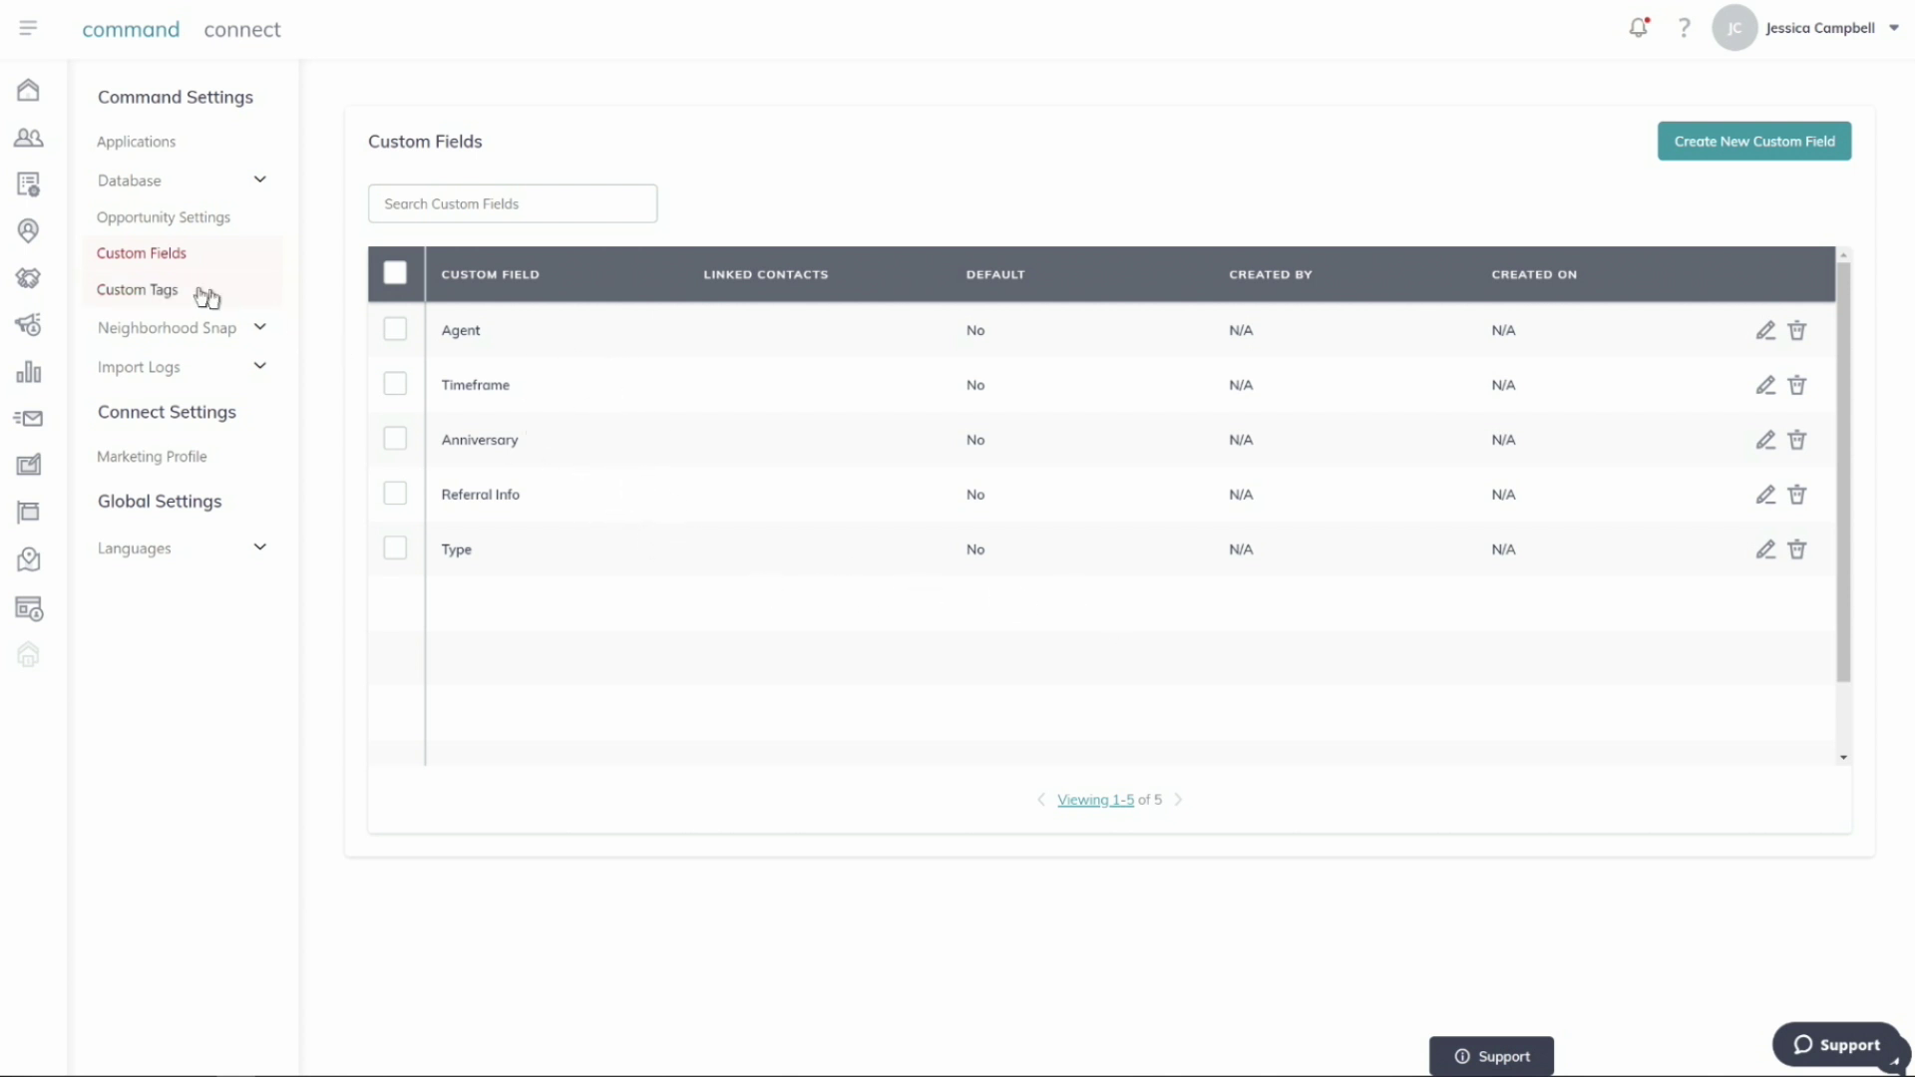
pyautogui.click(168, 296)
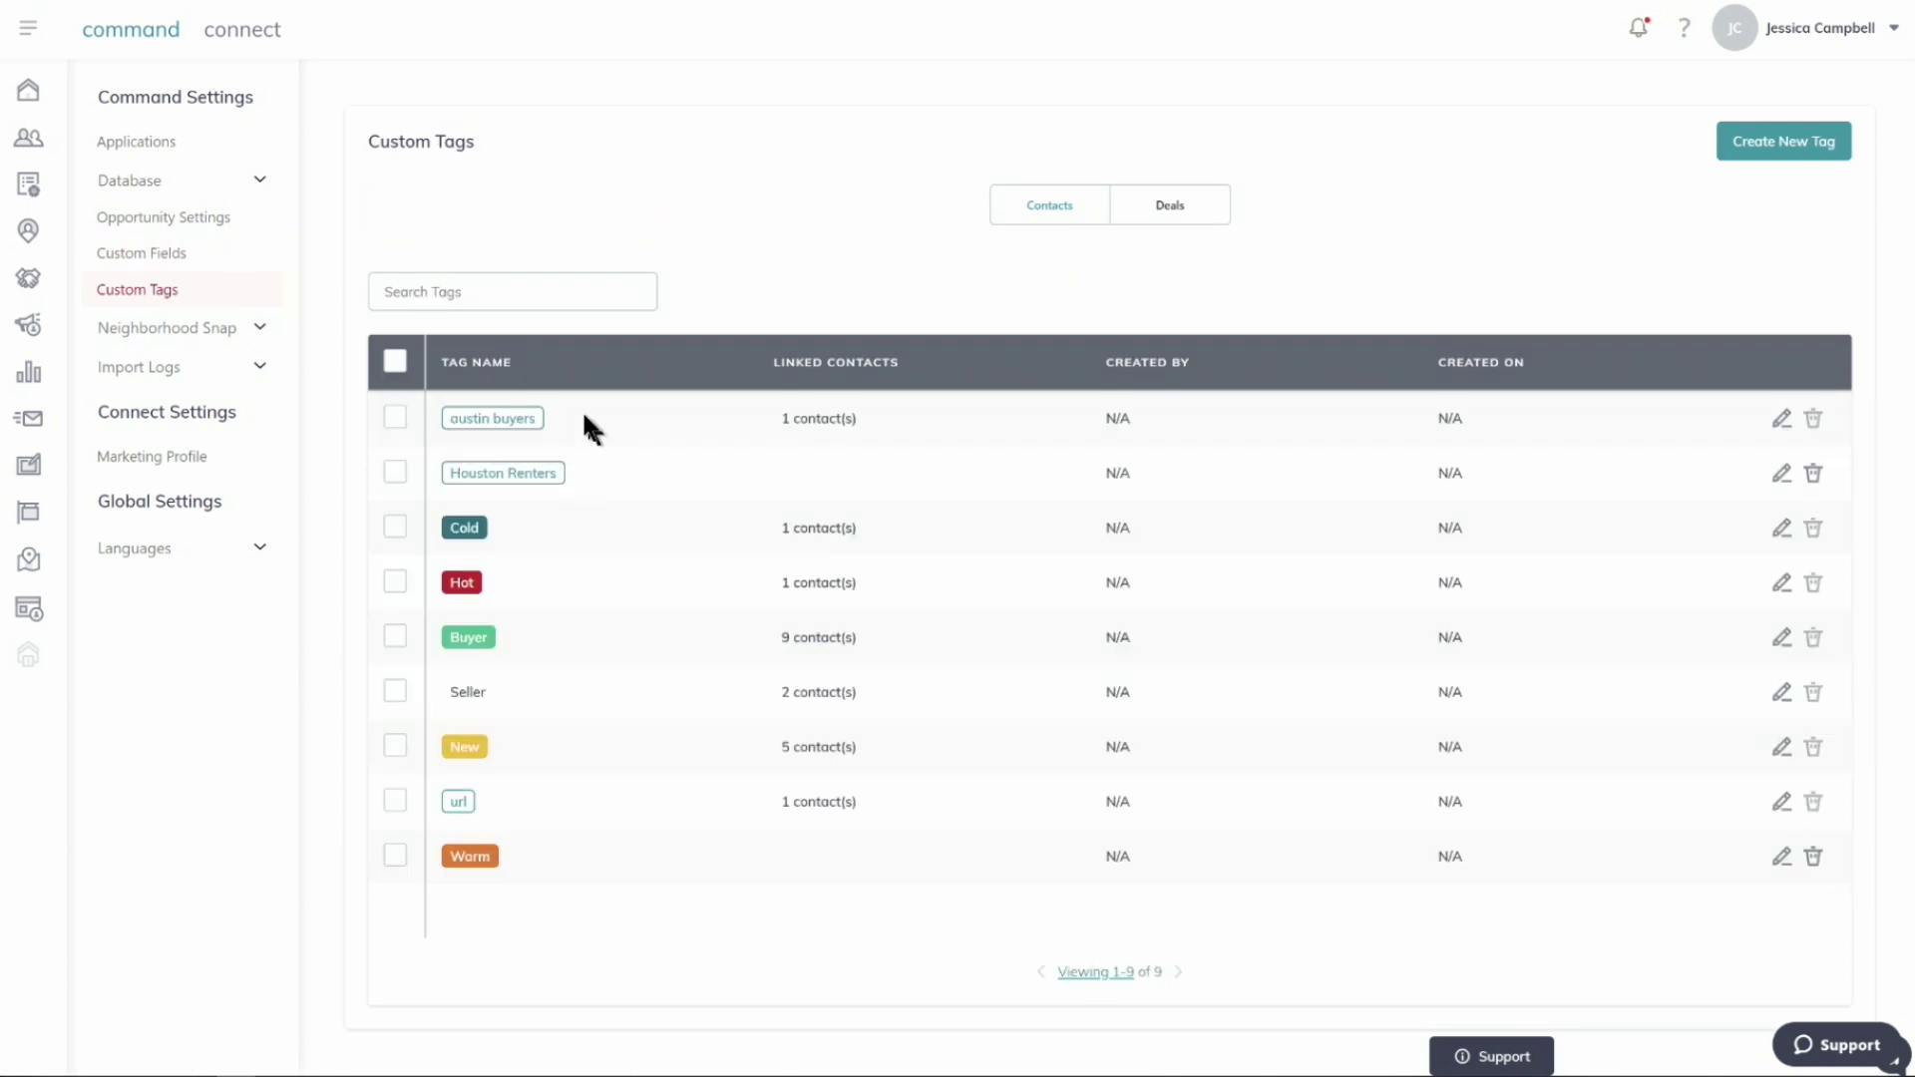
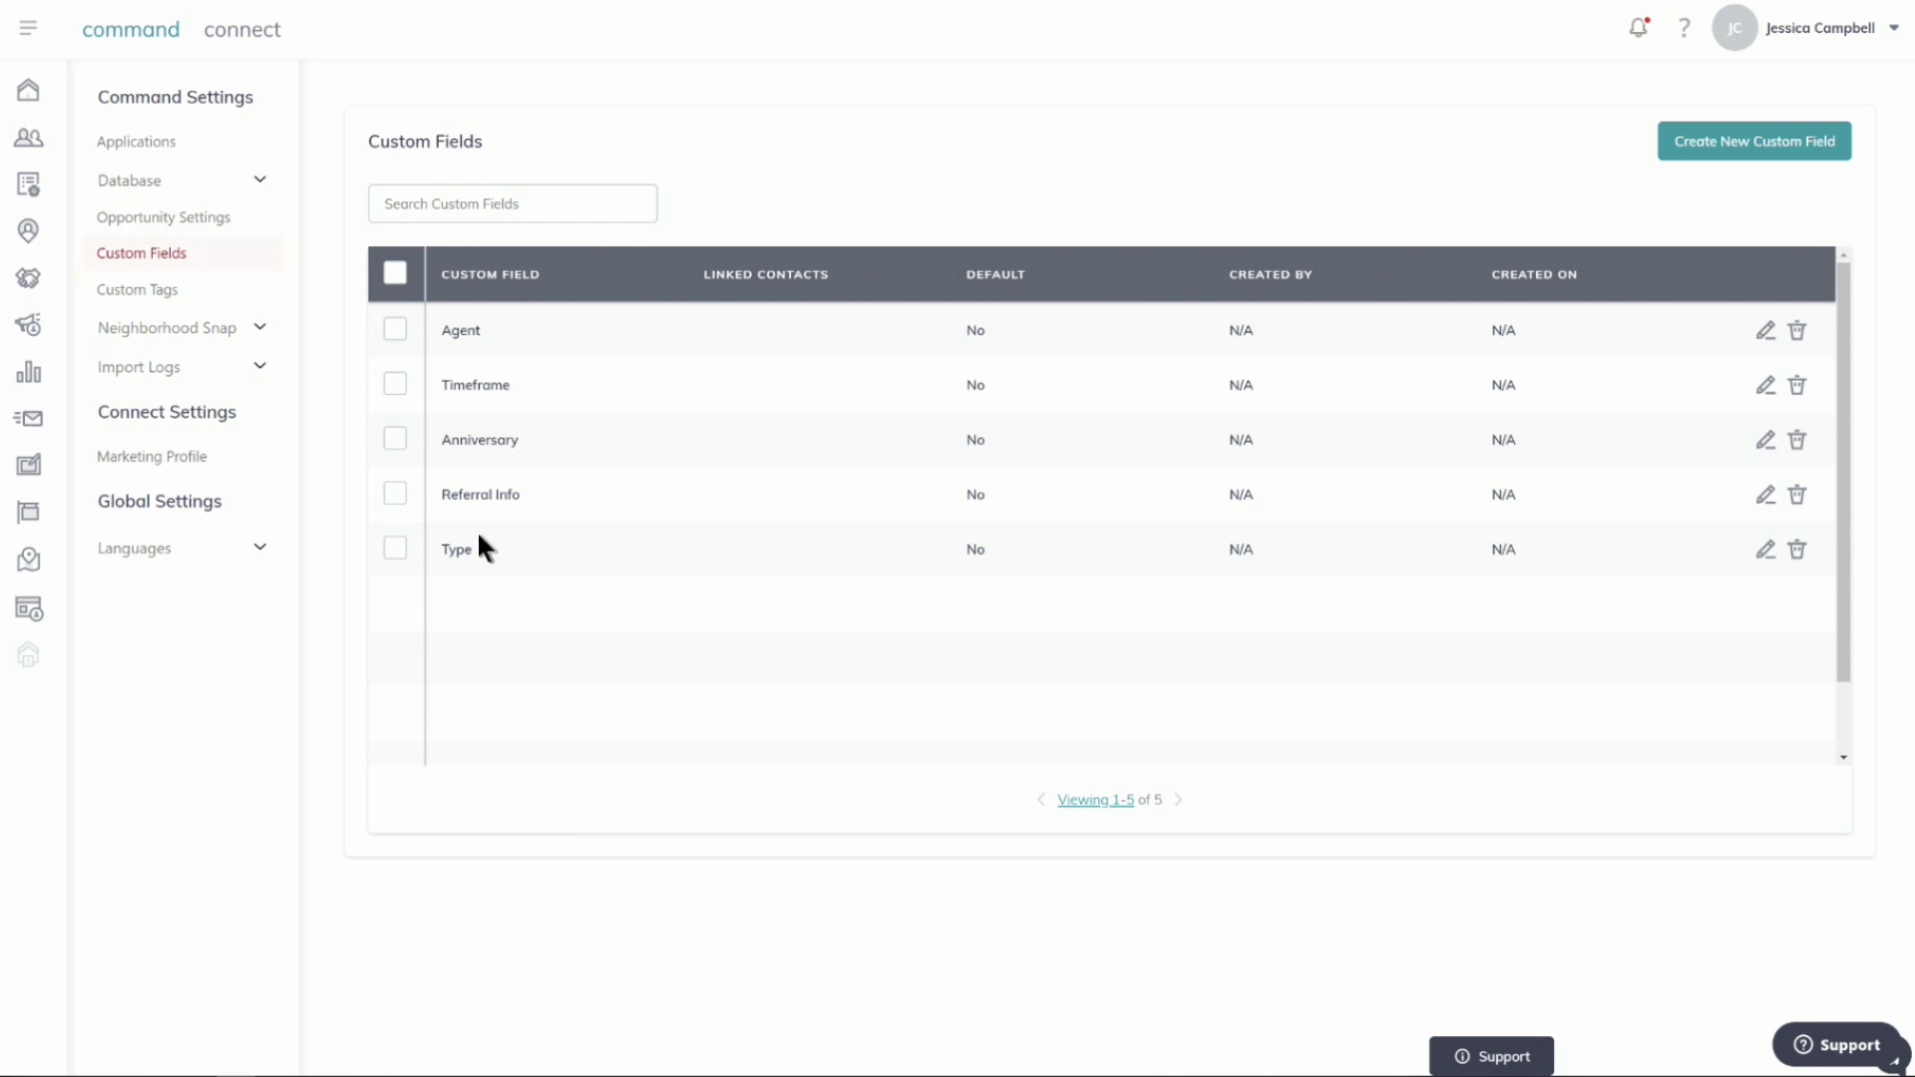
# Start a new custom field named "Favorite Pie Flavor" with the Dropdown type and make it a default custom field.
pyautogui.click(1754, 150)
pyautogui.click(848, 397)
pyautogui.write('Favorit')
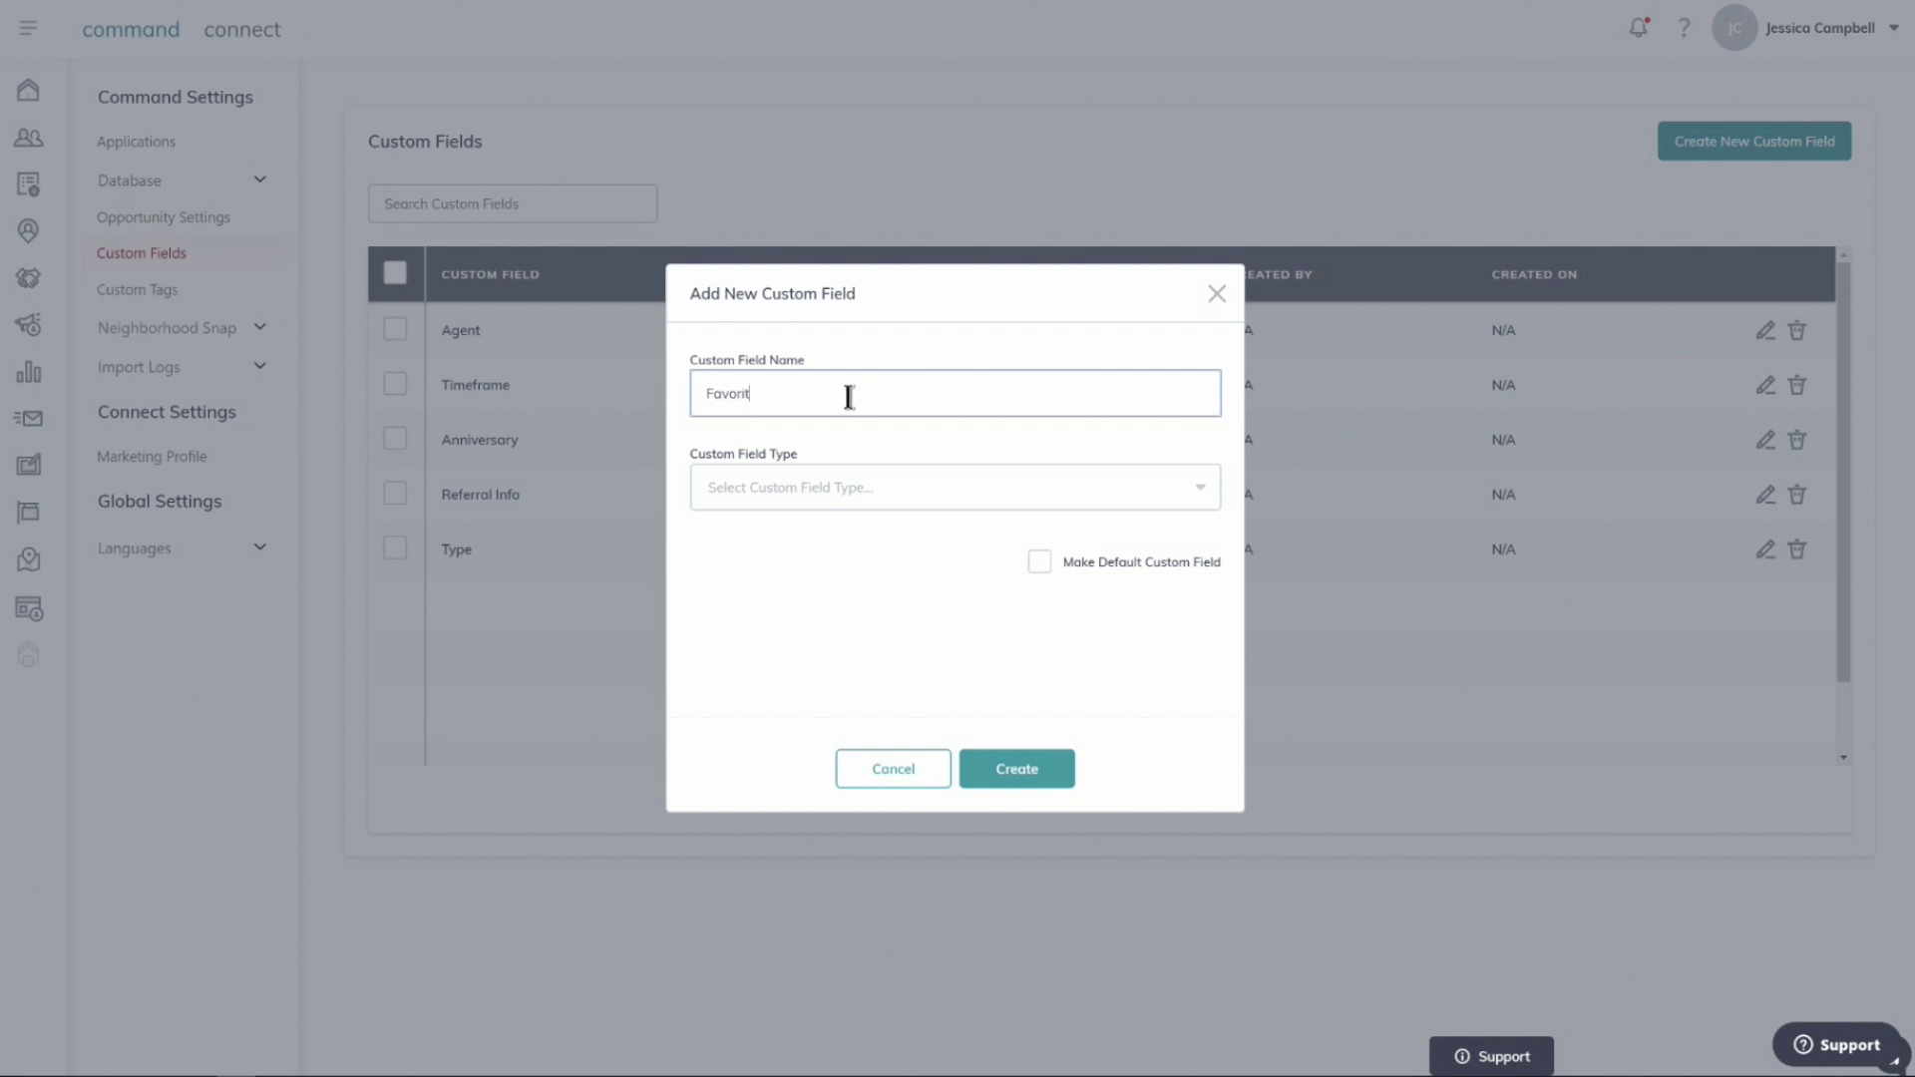
pyautogui.write('e Pie Flavor')
pyautogui.click(1021, 489)
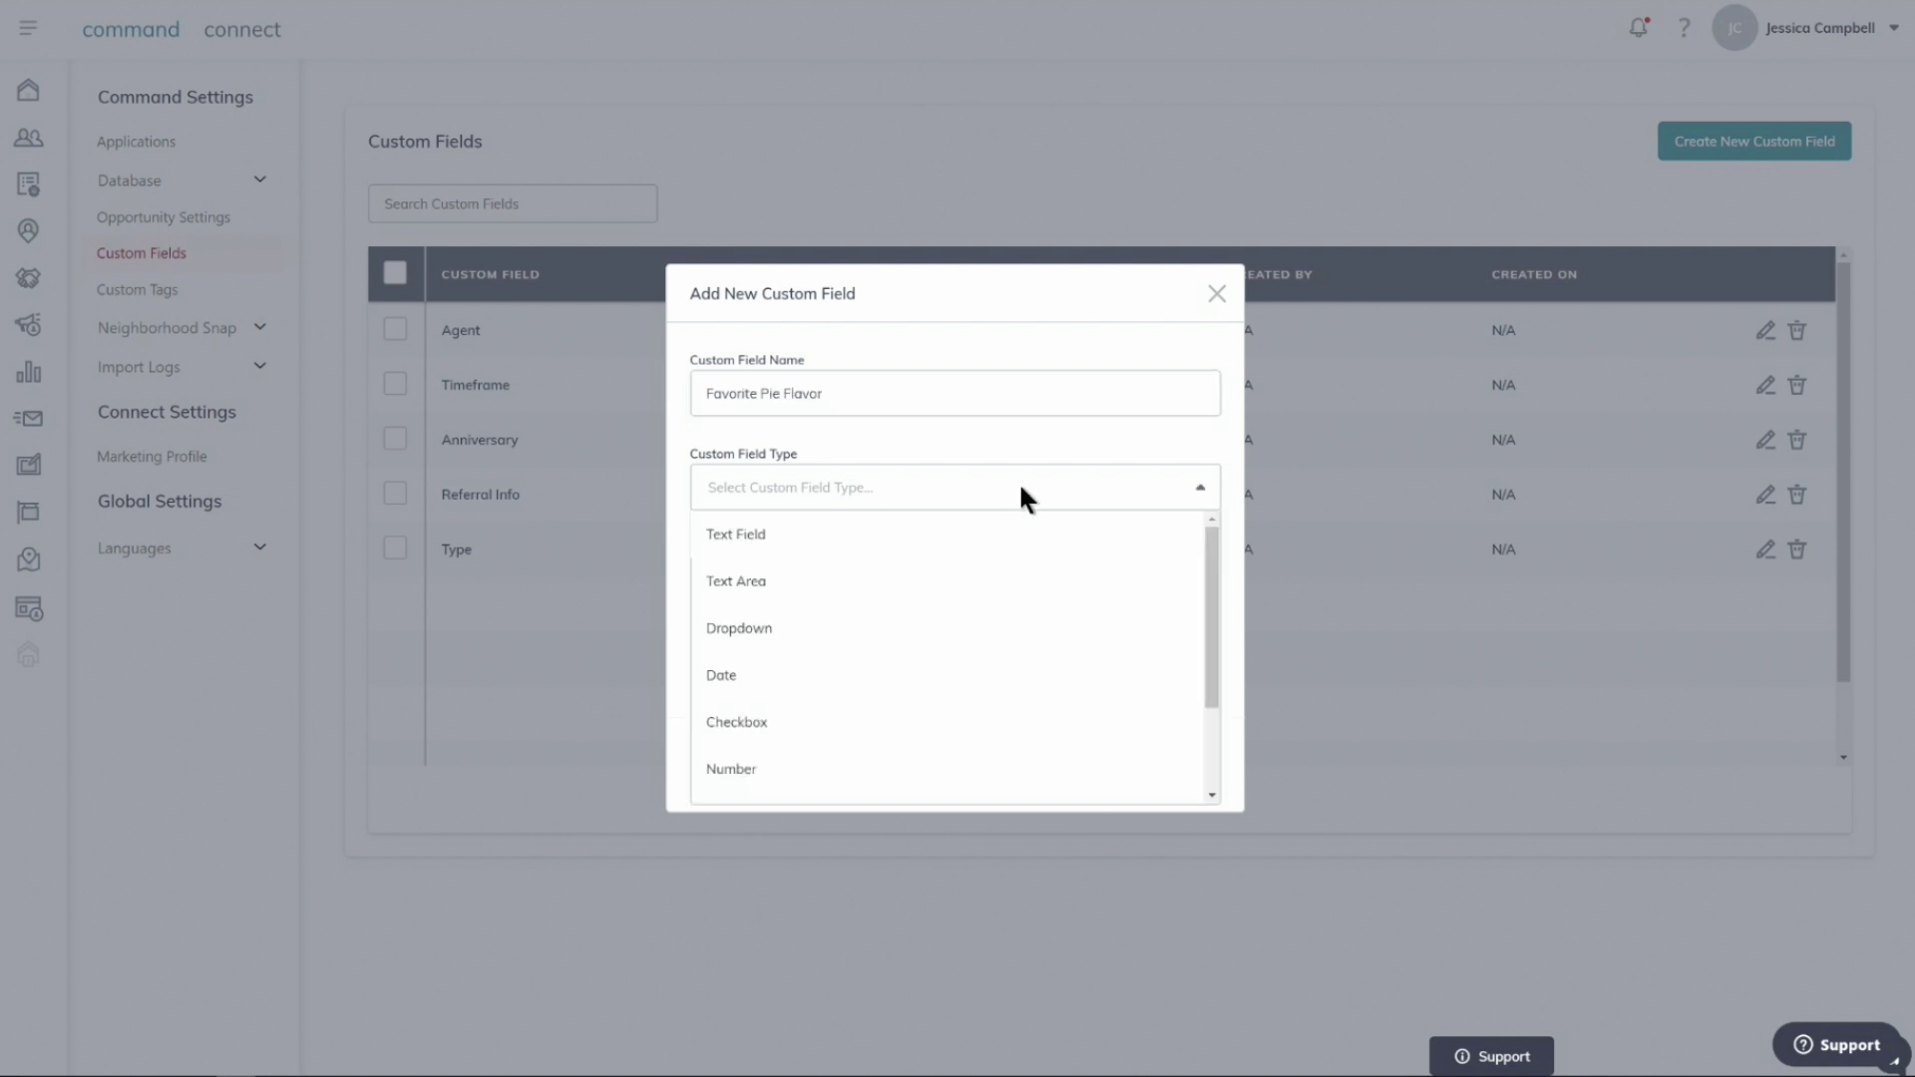
pyautogui.click(783, 627)
pyautogui.click(1040, 646)
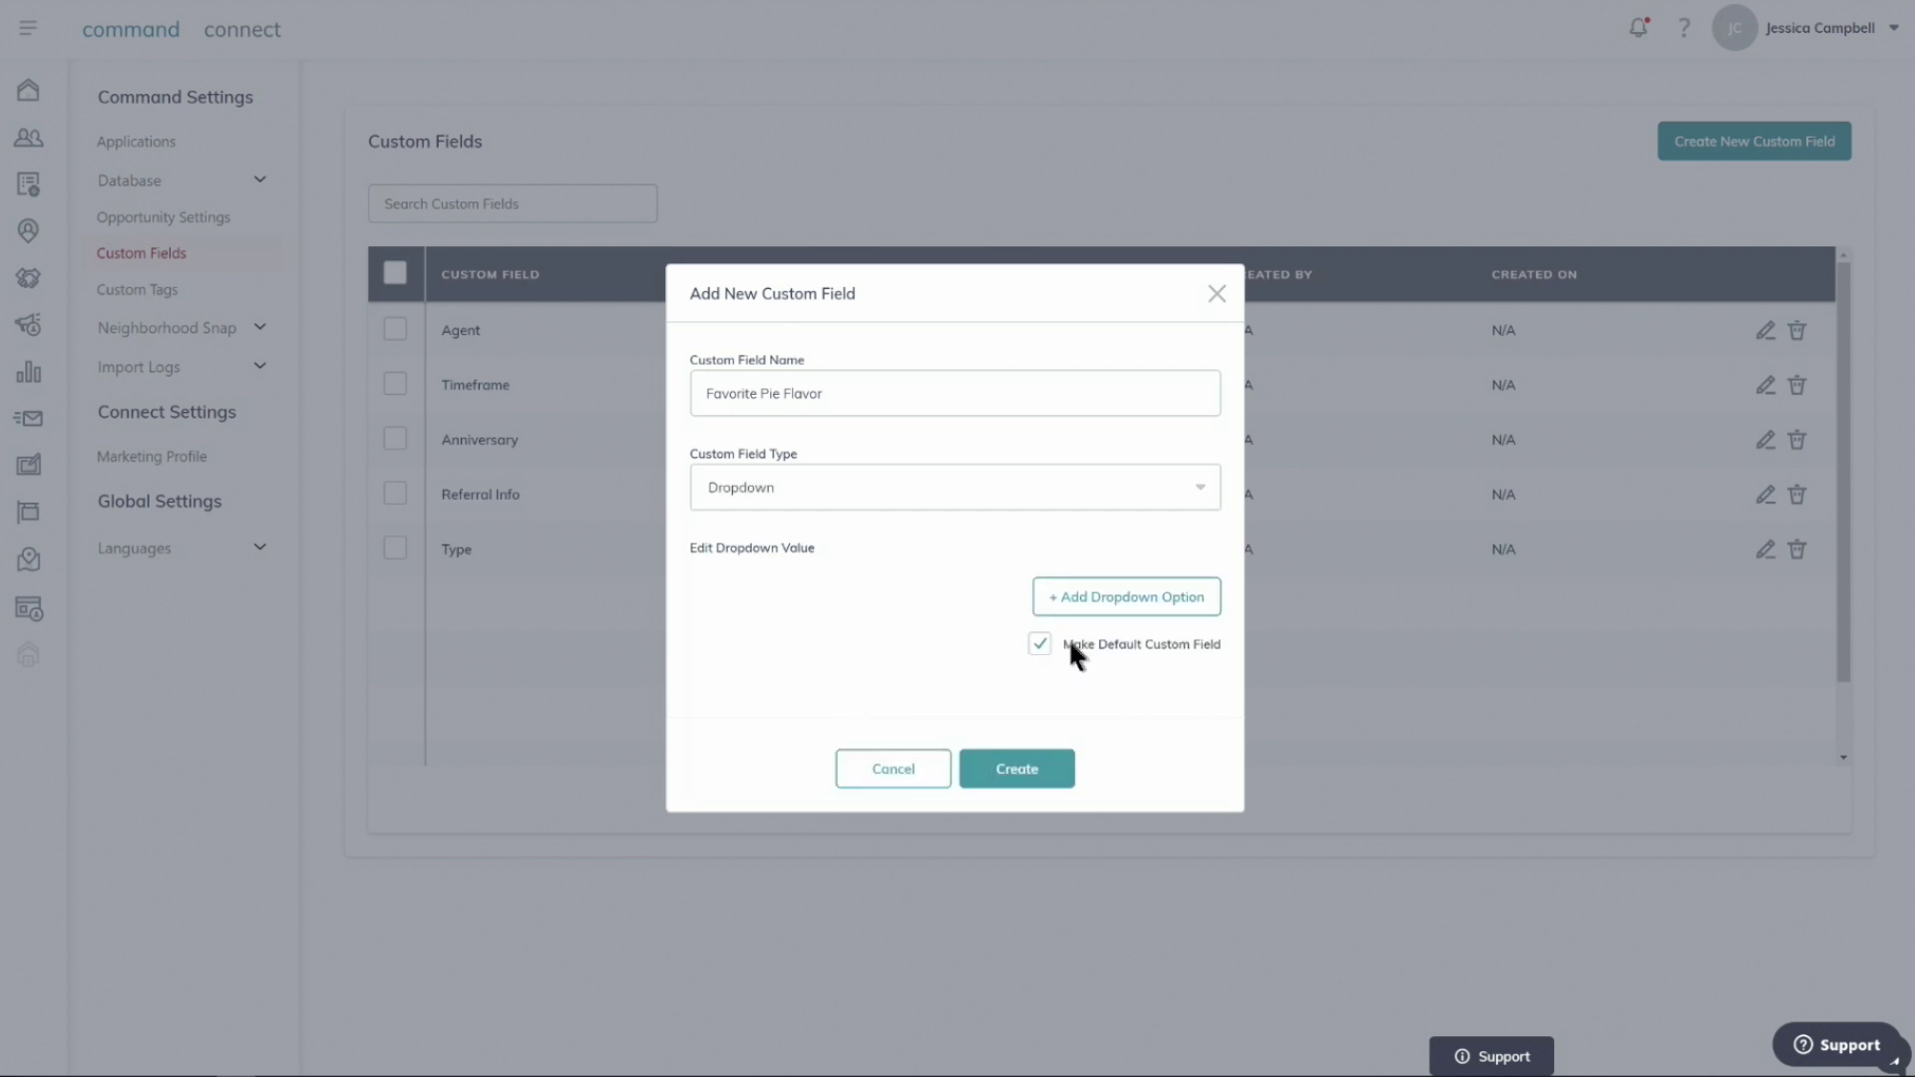
# Add the dropdown options Apple, Pecan and Pumpkin to the Favorite Pie Flavor field and create it.
pyautogui.click(1125, 598)
pyautogui.click(895, 570)
pyautogui.write('Apple')
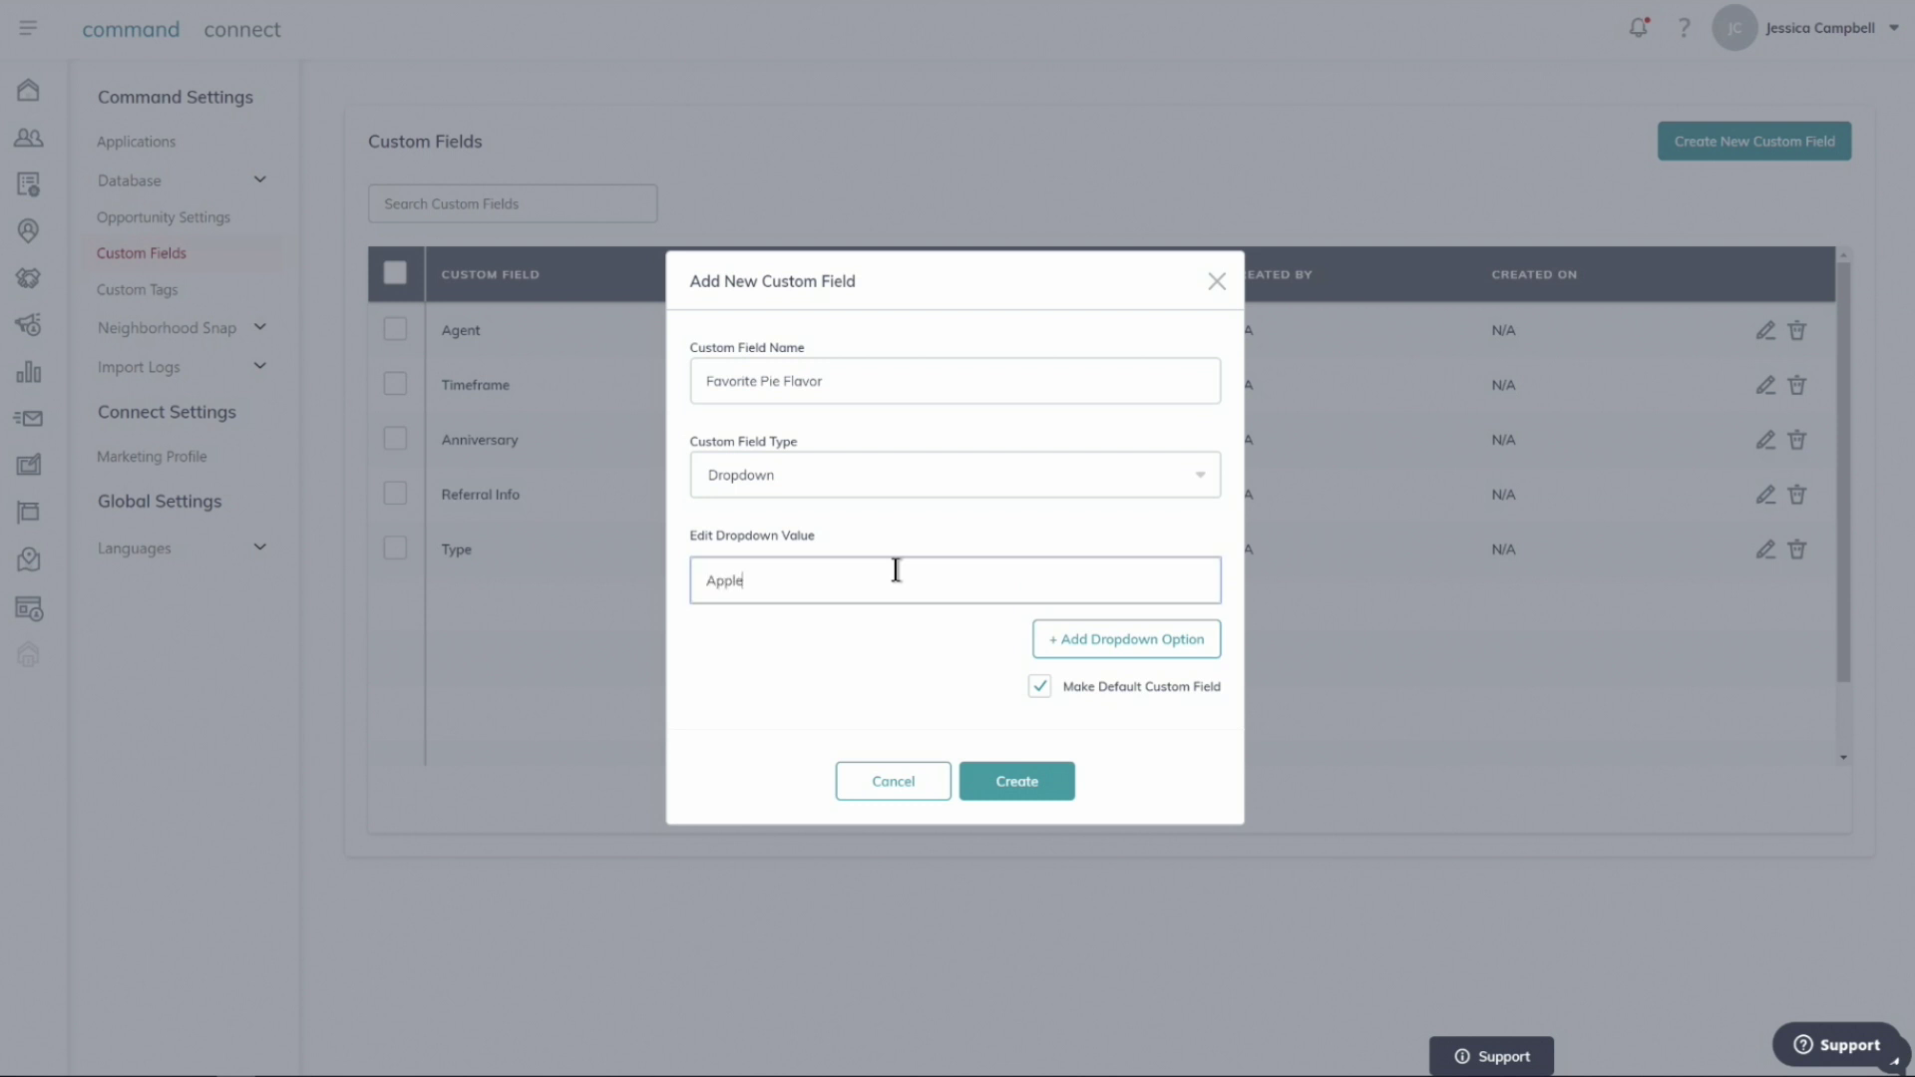
pyautogui.click(1069, 636)
pyautogui.click(1068, 625)
pyautogui.write(':Pe')
pyautogui.press('BackSpace')
pyautogui.press('BackSpace')
pyautogui.write('Pecan')
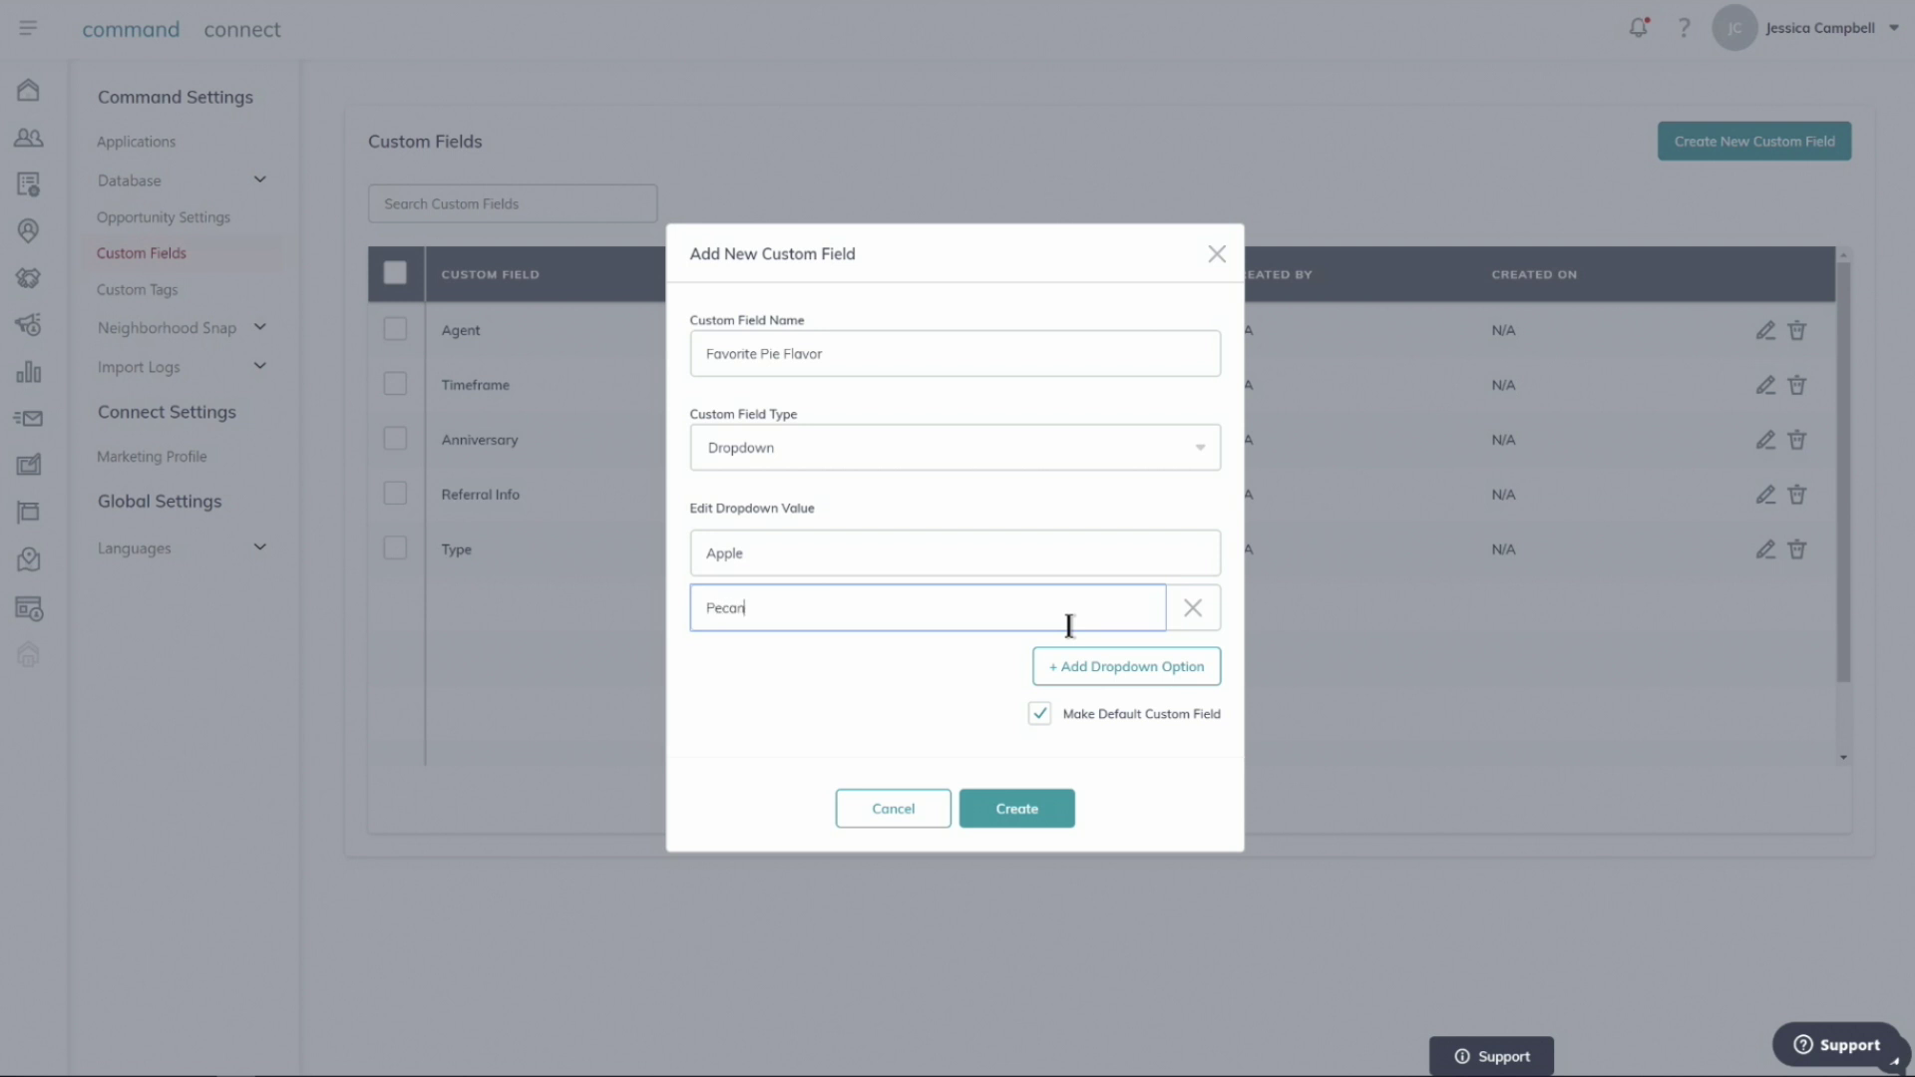
pyautogui.click(1102, 678)
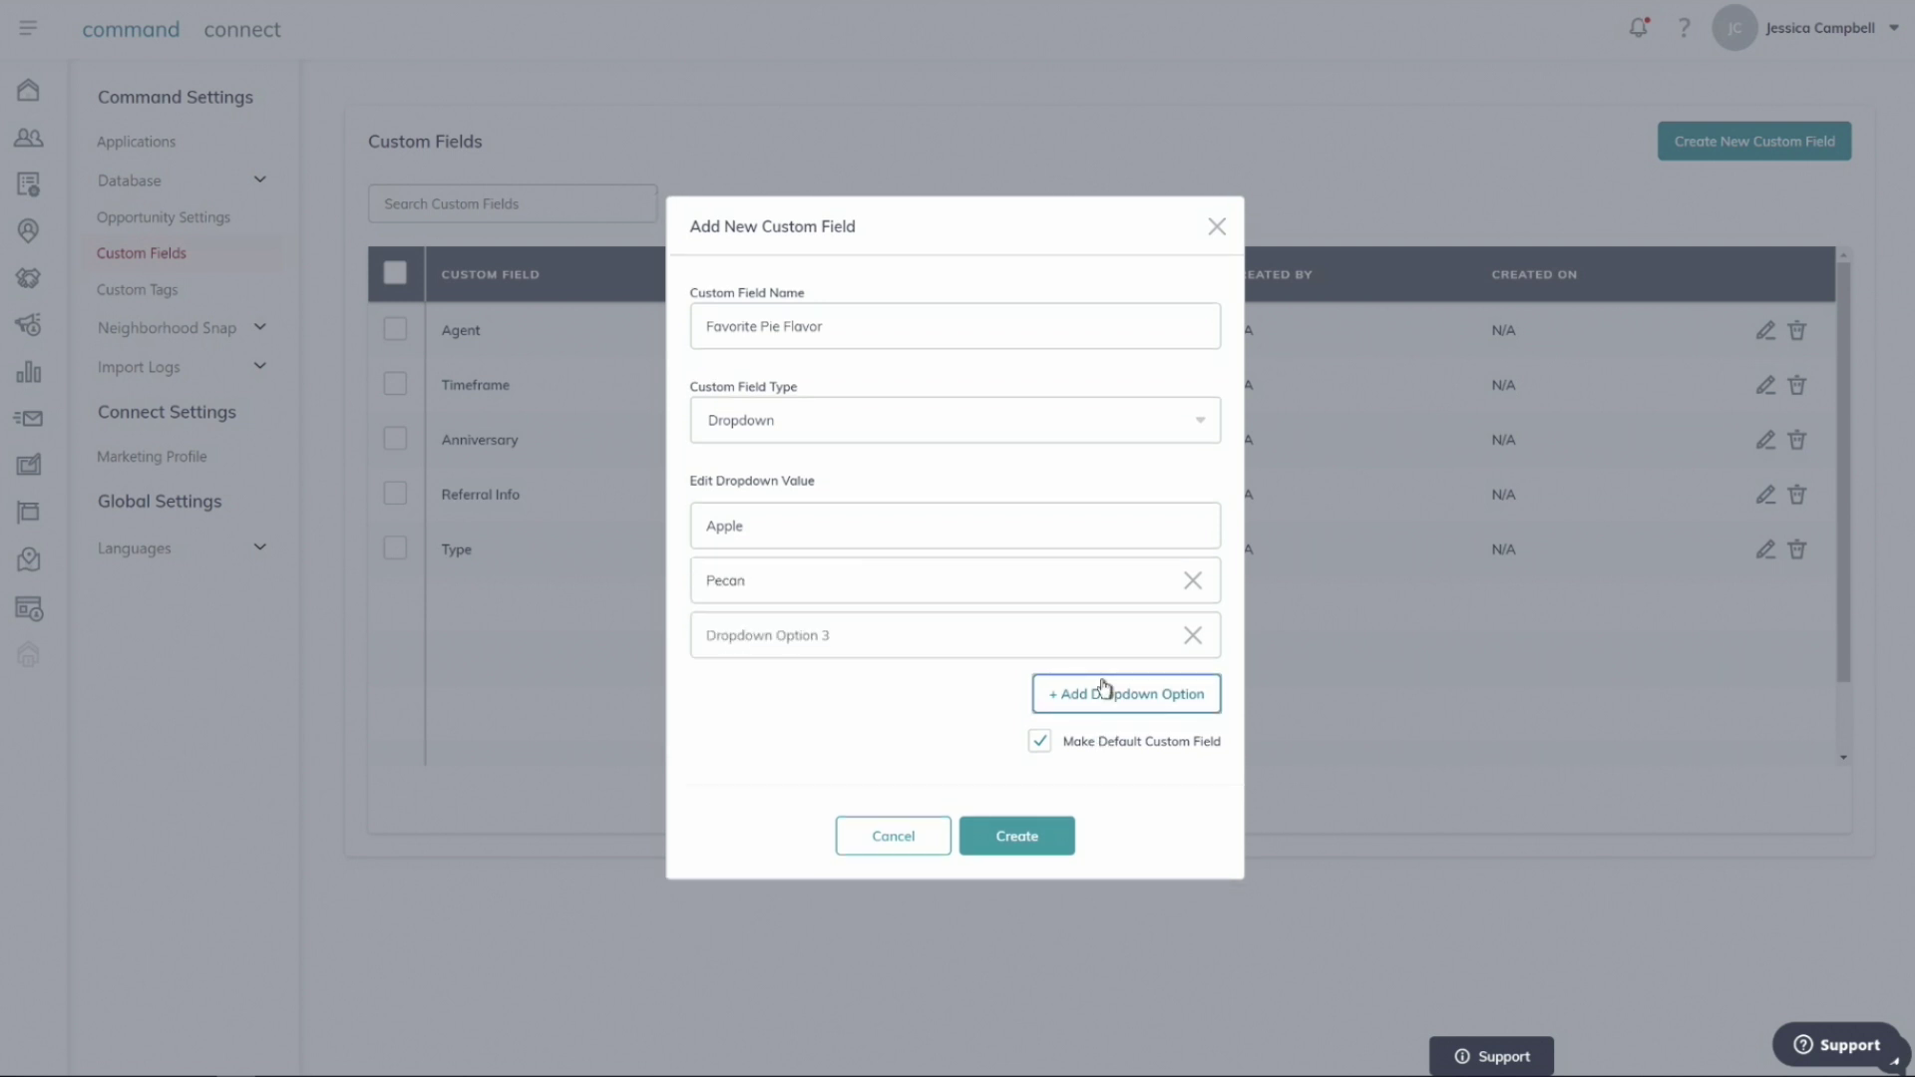
pyautogui.click(1016, 639)
pyautogui.write('Pumpkin')
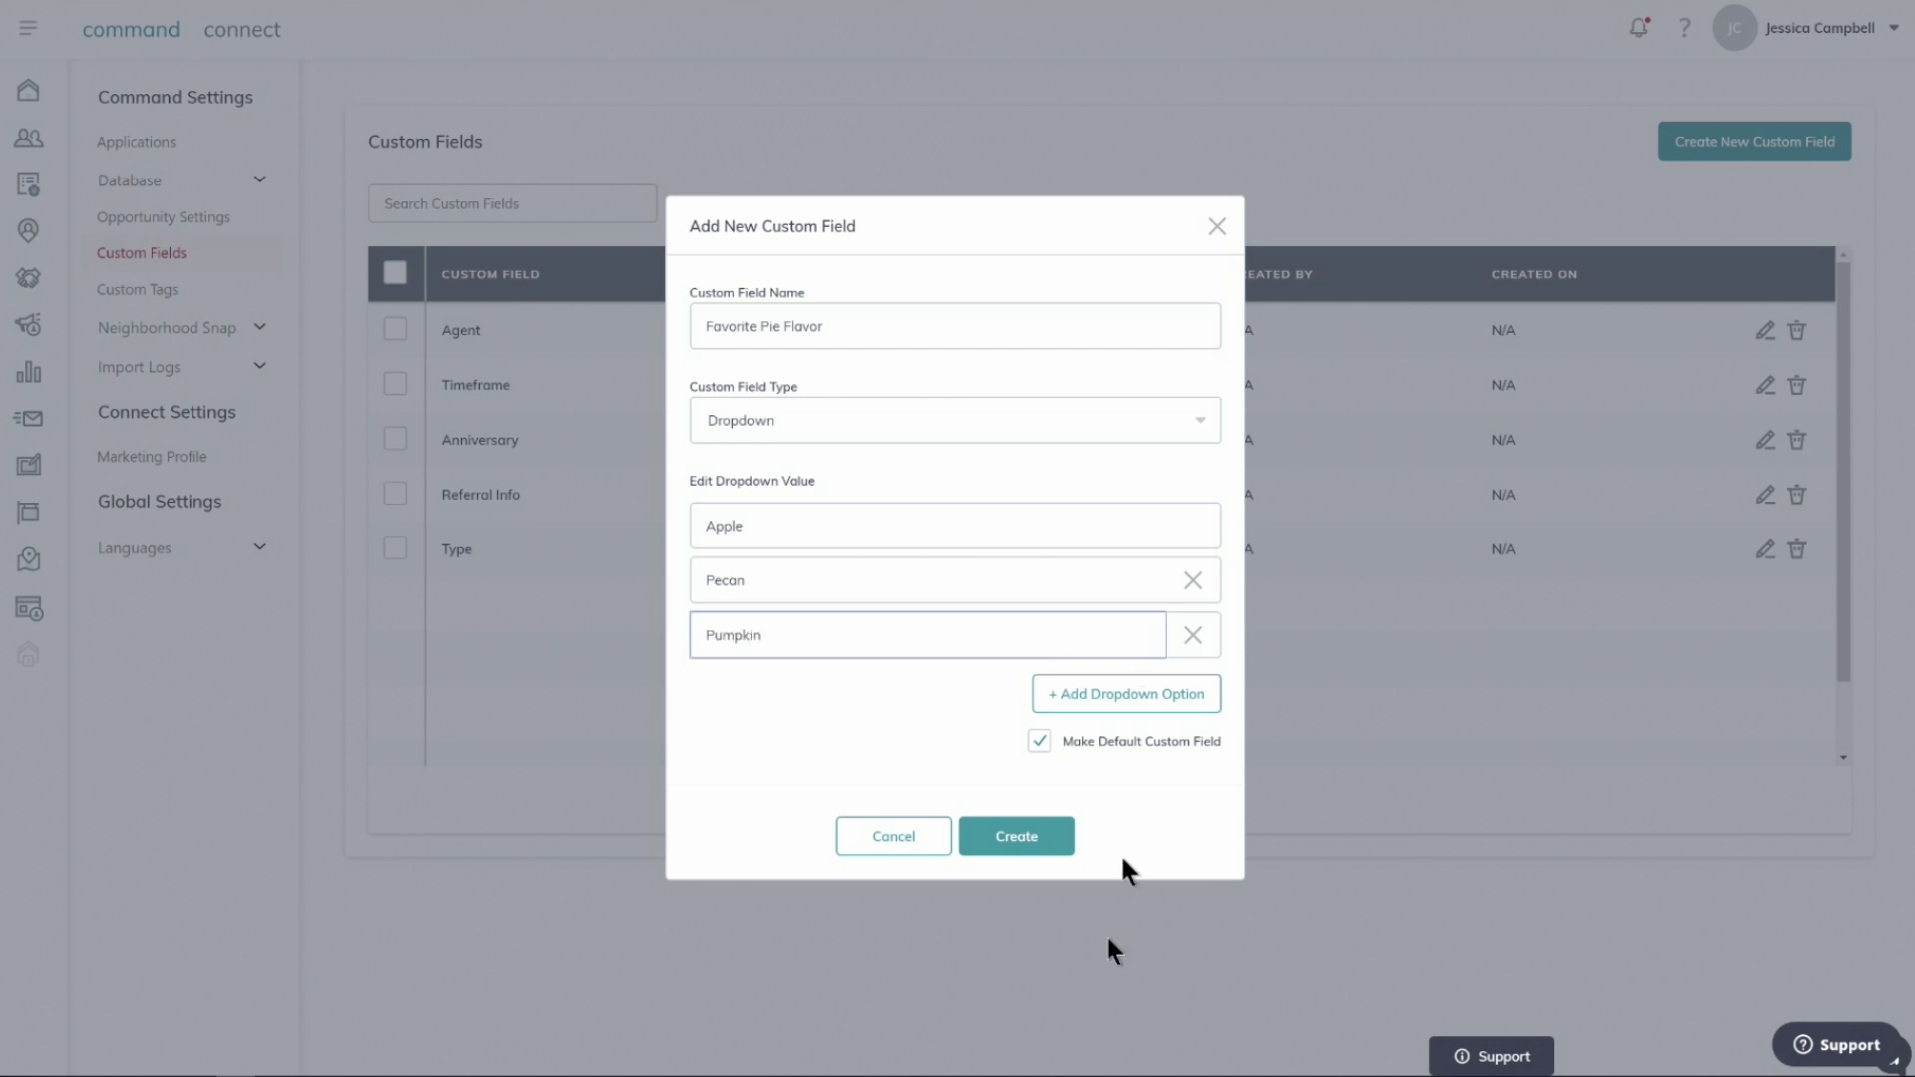
pyautogui.click(1019, 834)
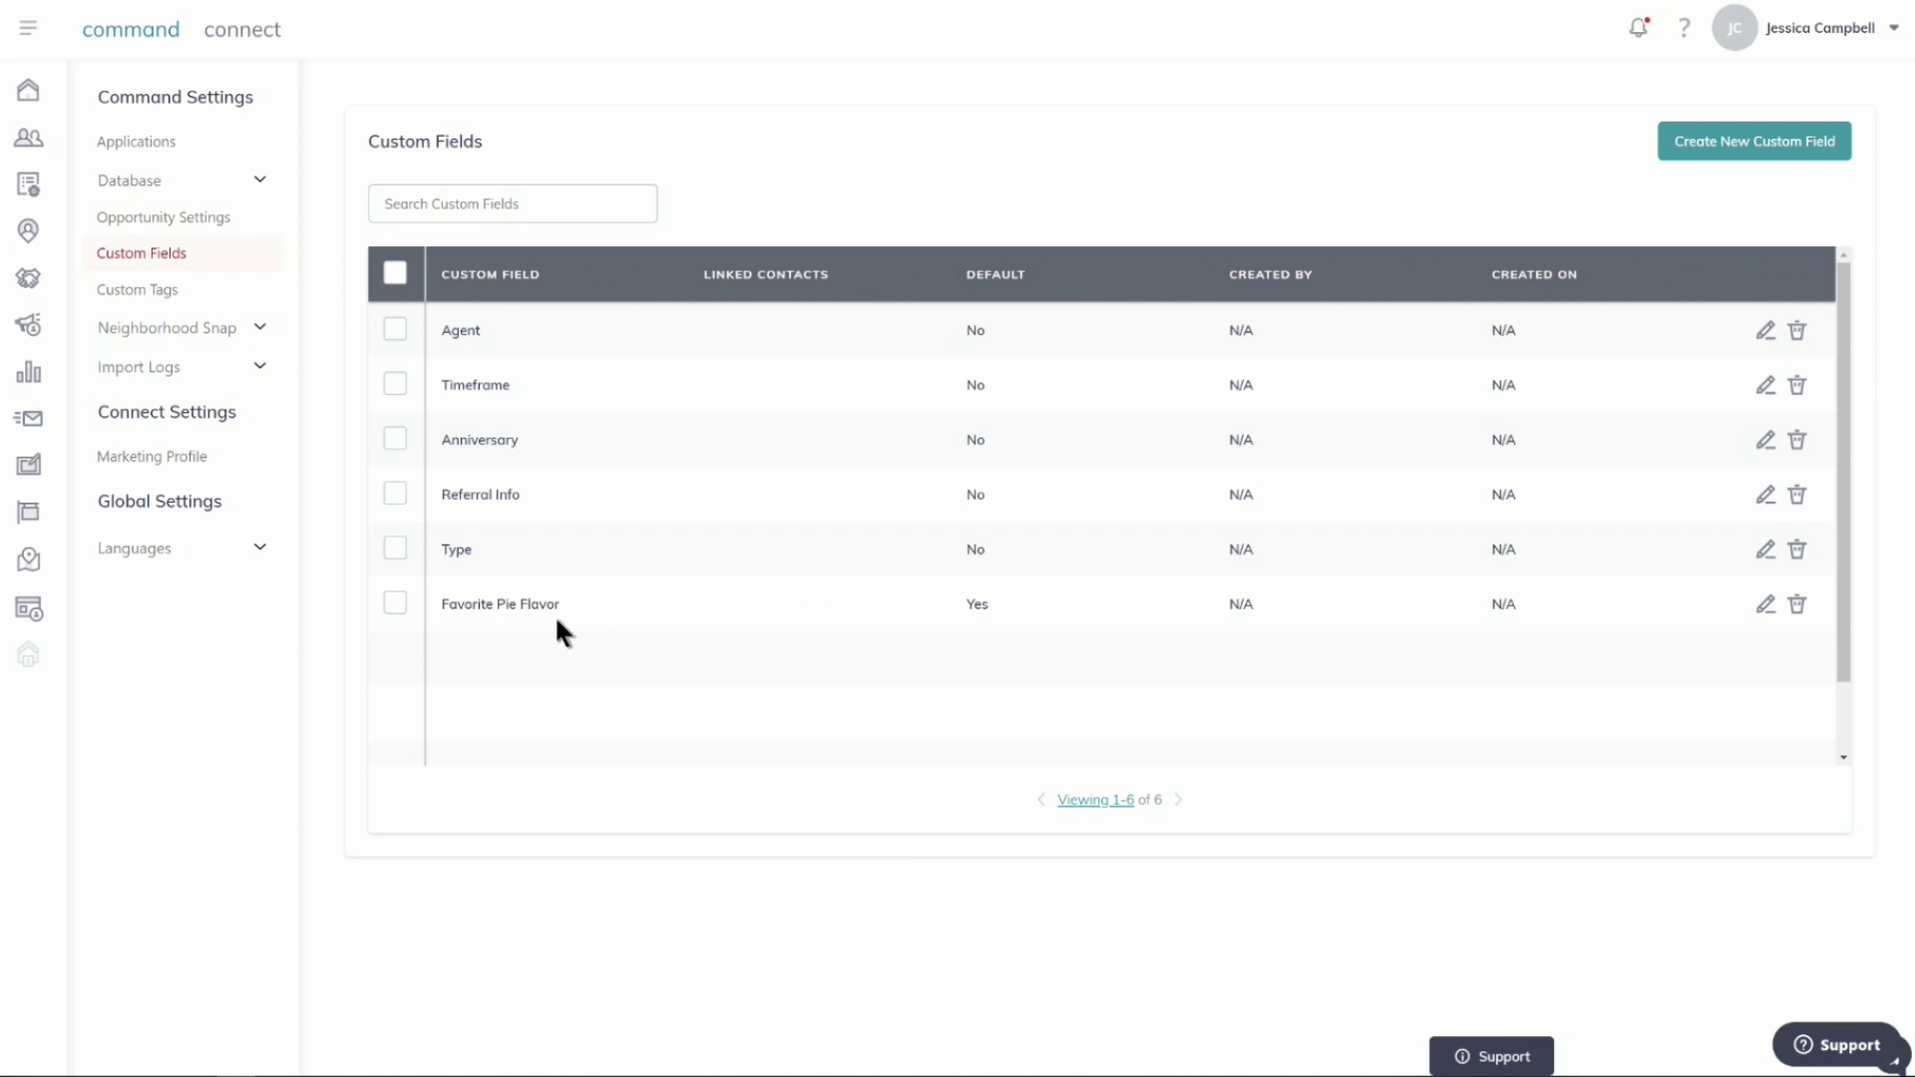
# Open the first contact's record from the contacts list and look over its details.
pyautogui.click(26, 140)
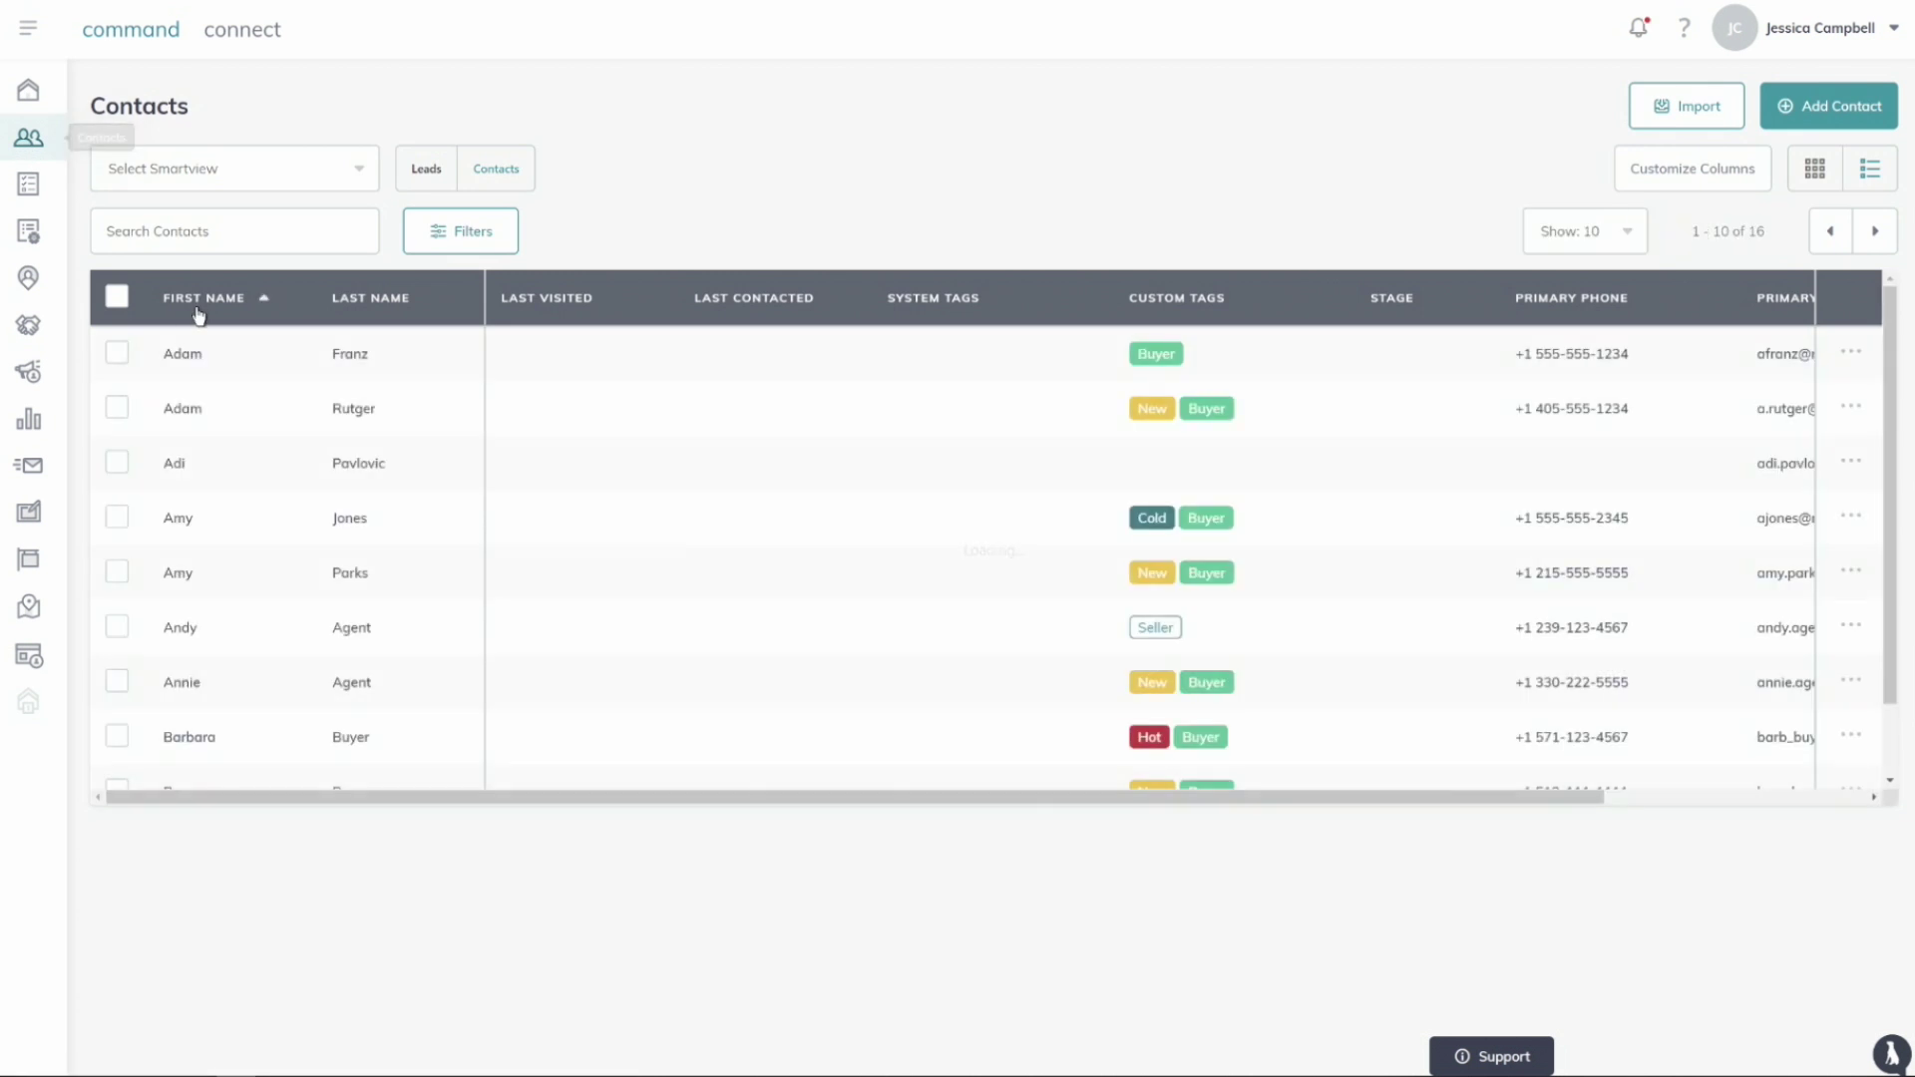
pyautogui.click(252, 355)
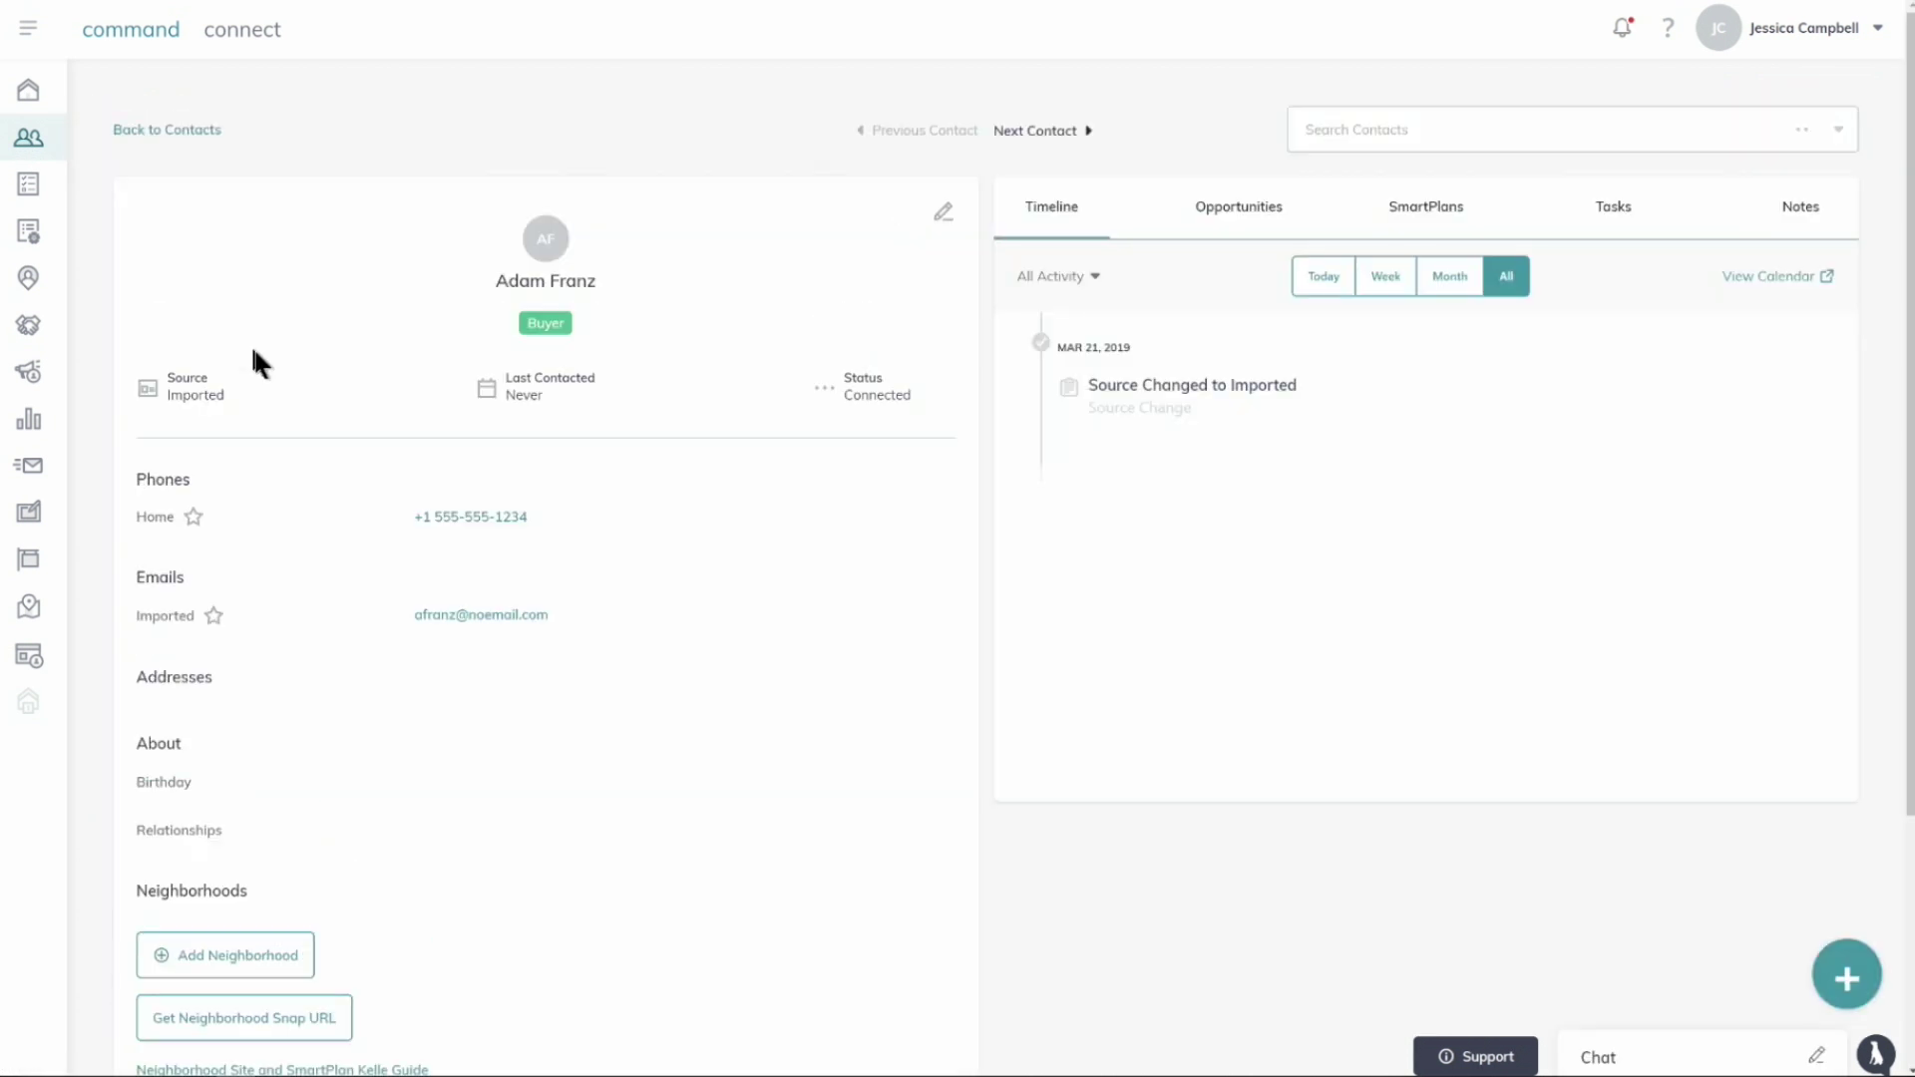
pyautogui.scroll(-4, 471, 434)
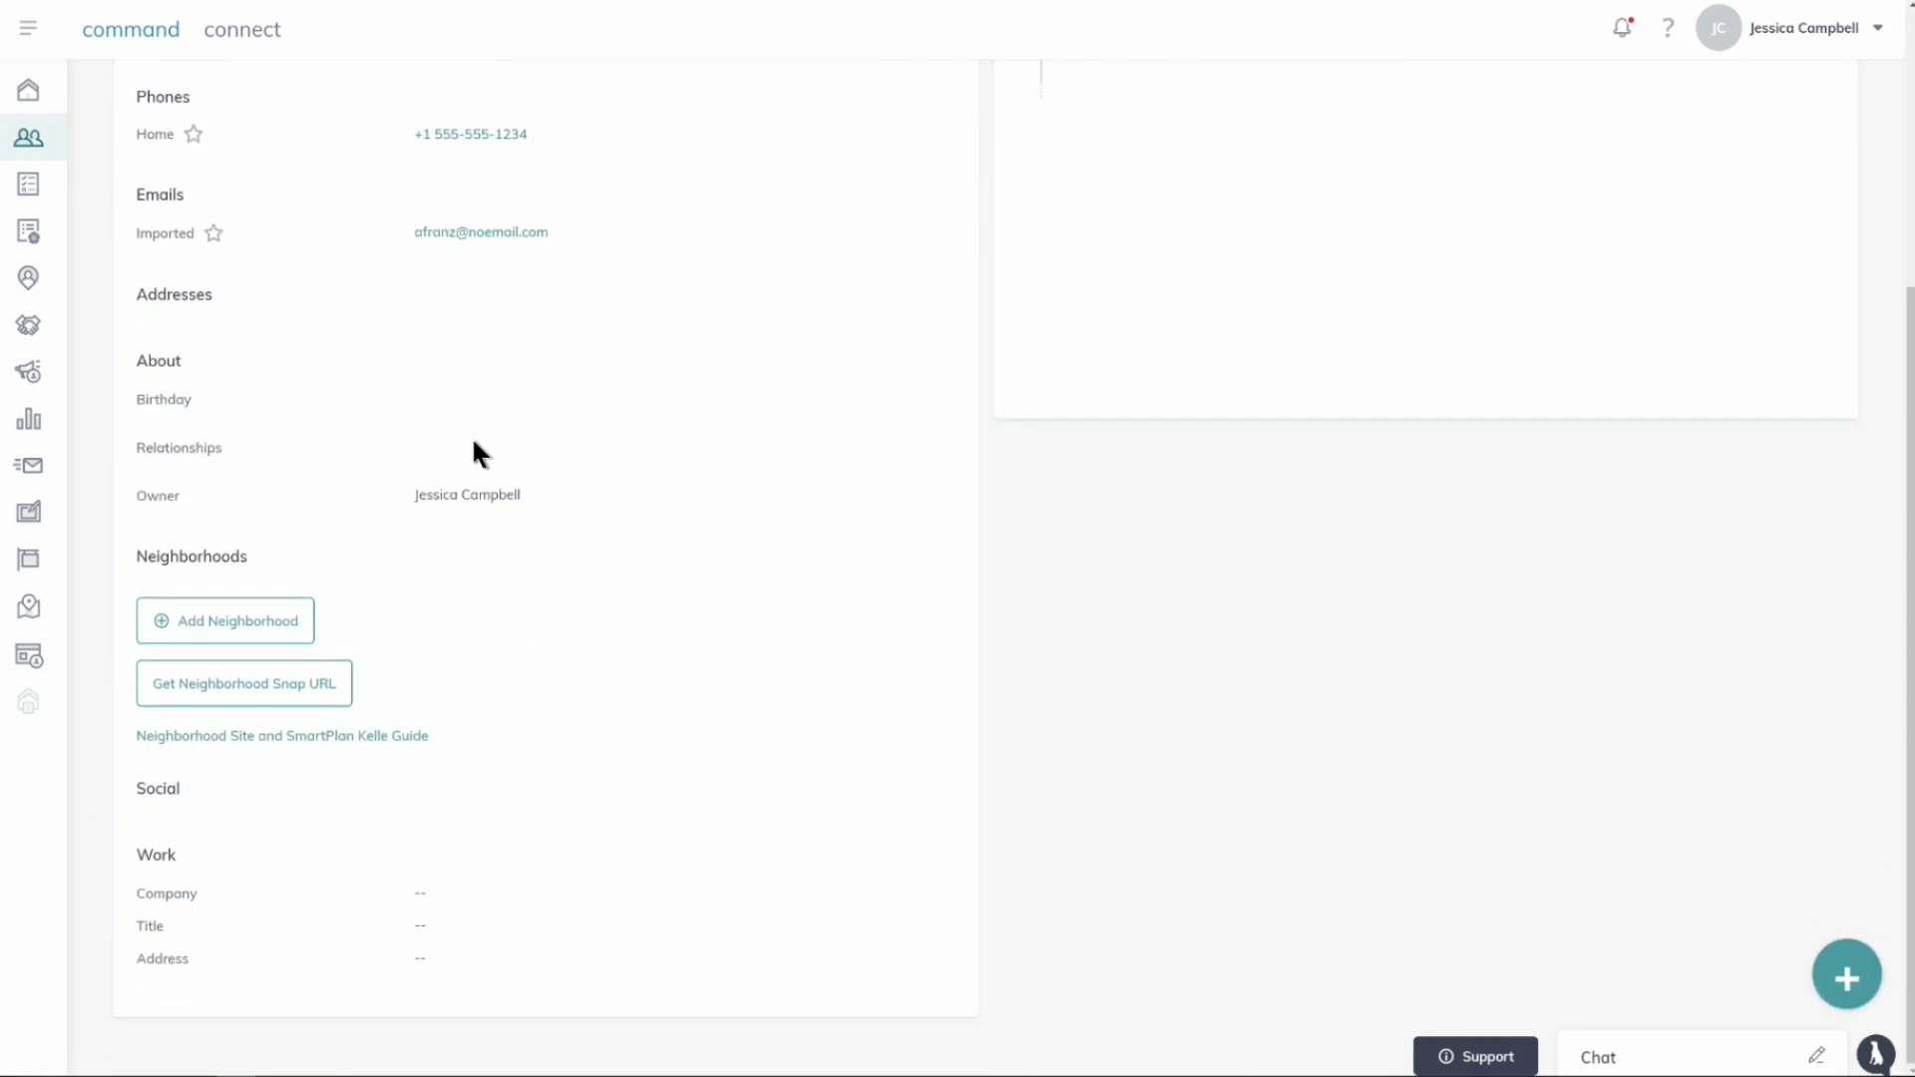
pyautogui.scroll(4, 470, 435)
# Edit the first contact to set Favorite Pie Flavor to Apple, save the record and return to the contacts list.
pyautogui.click(946, 213)
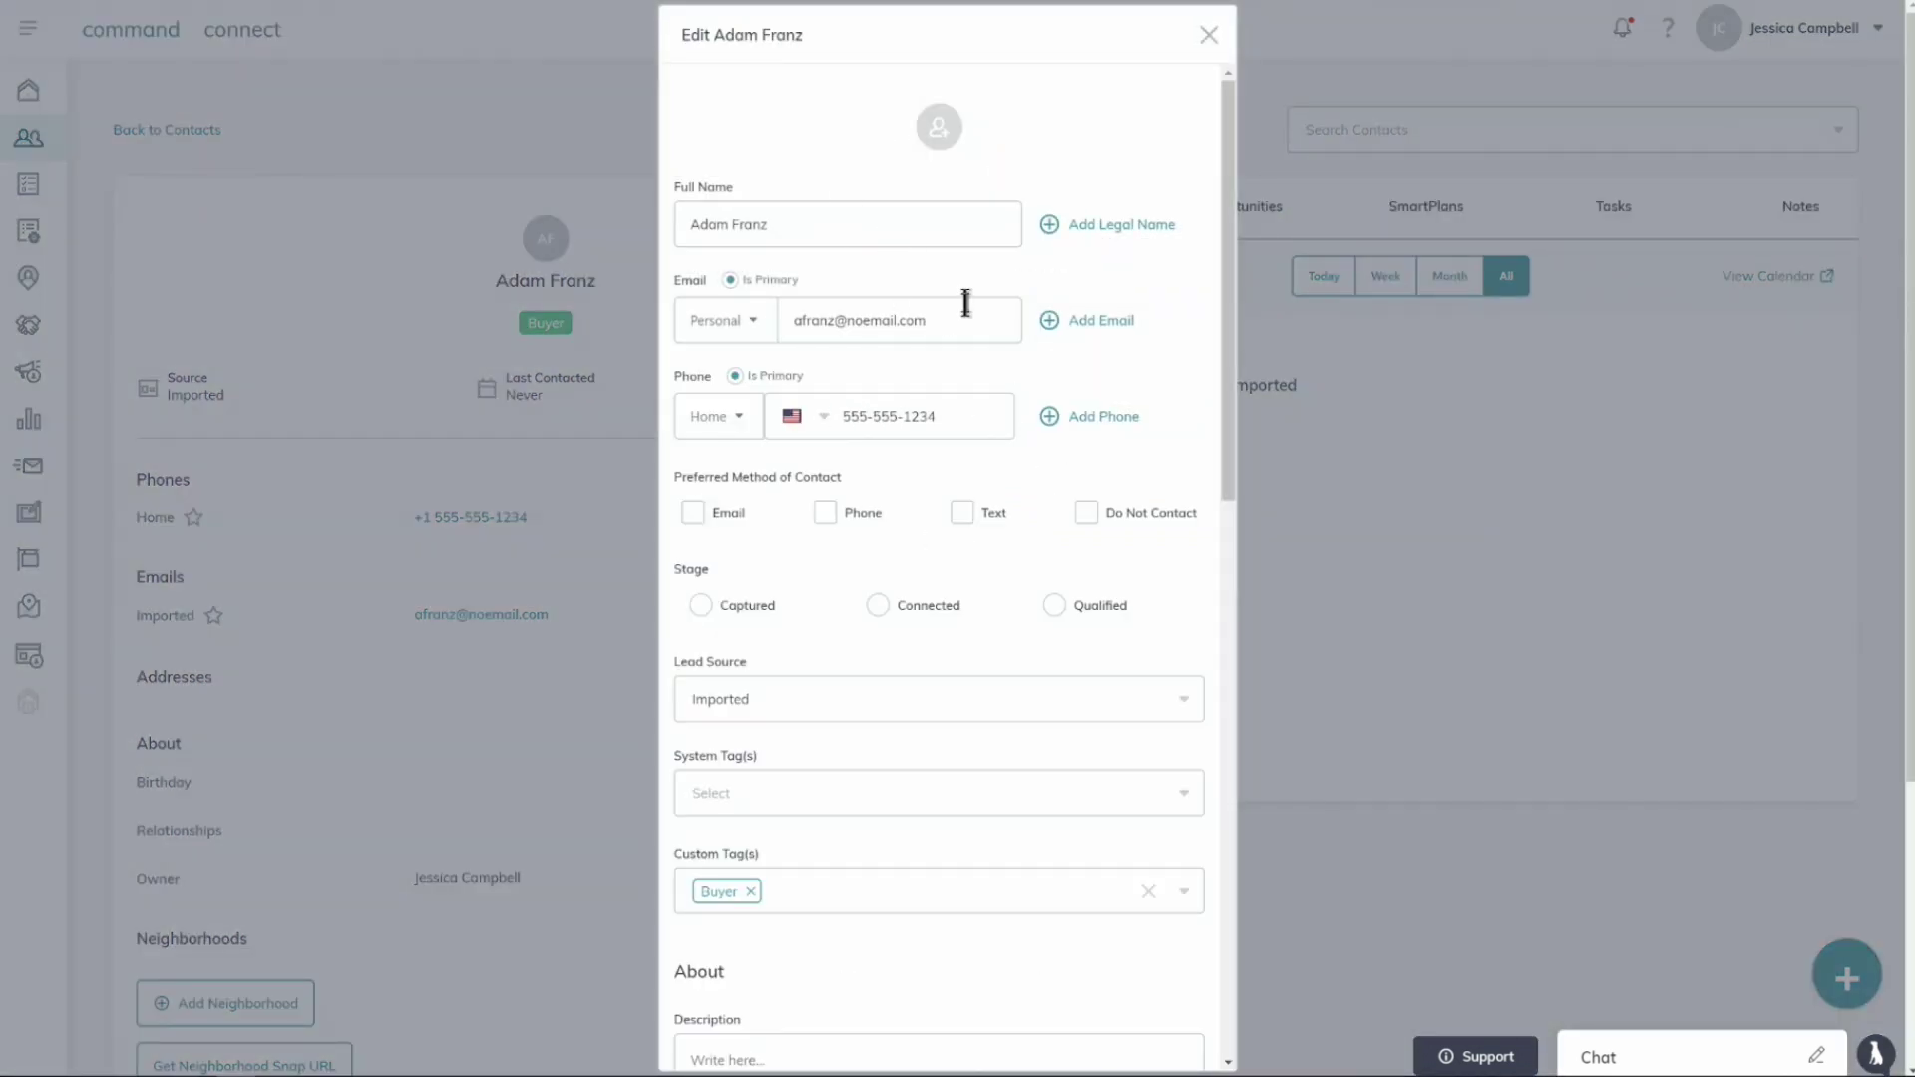
pyautogui.scroll(-5, 970, 339)
pyautogui.scroll(-8, 970, 342)
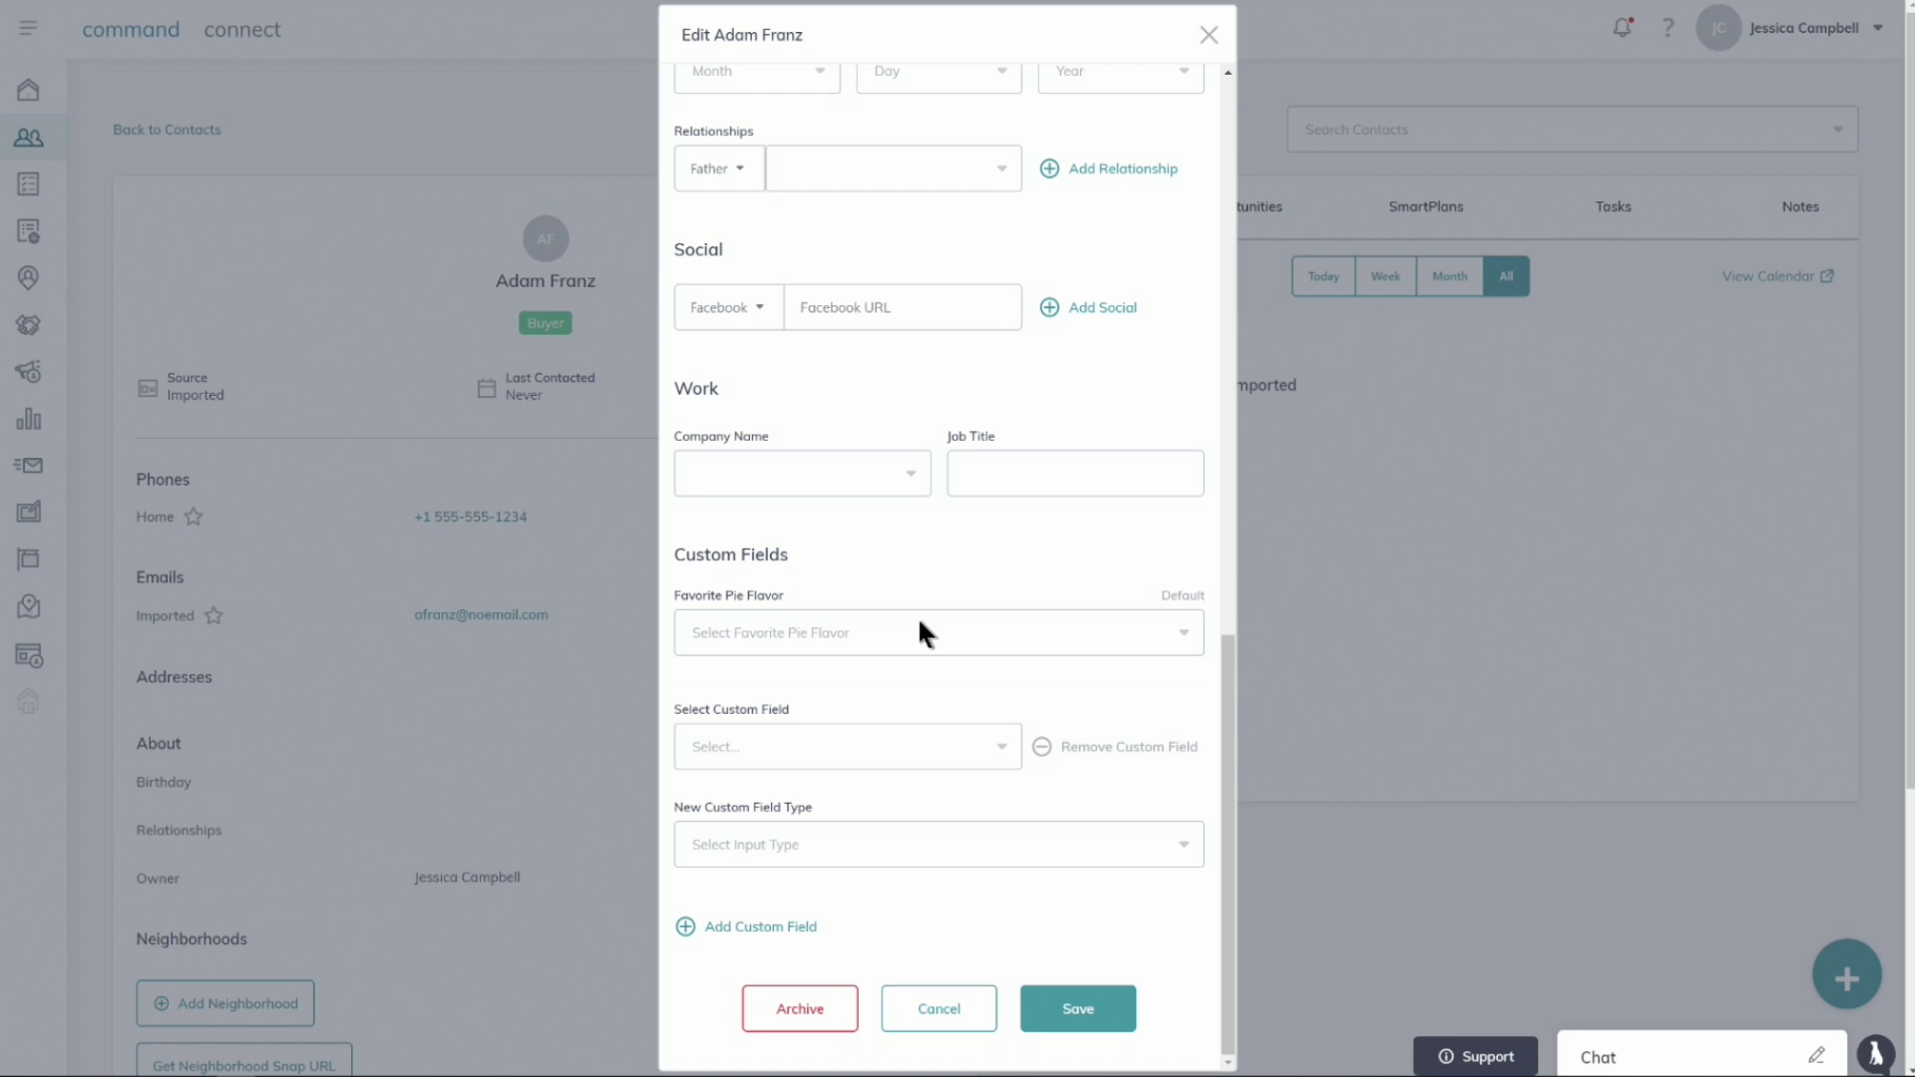
pyautogui.click(1180, 633)
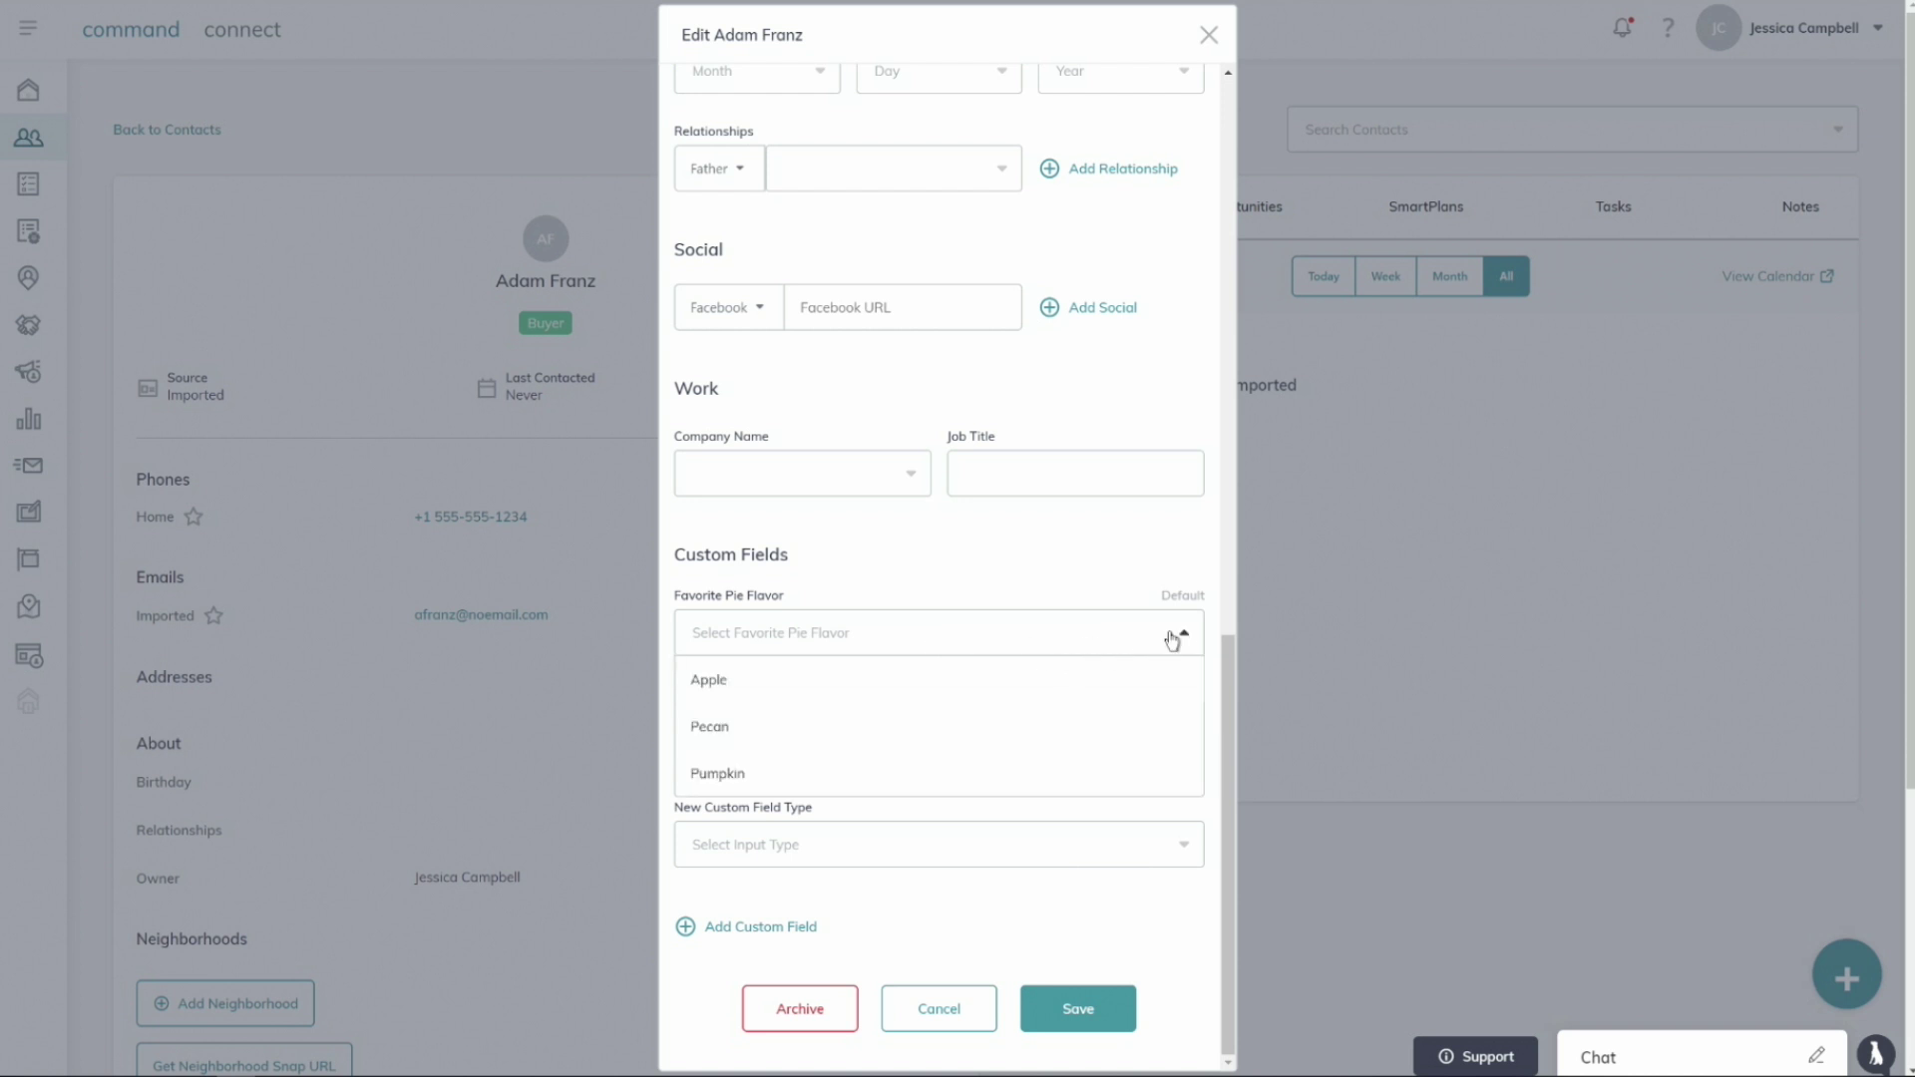
pyautogui.click(926, 695)
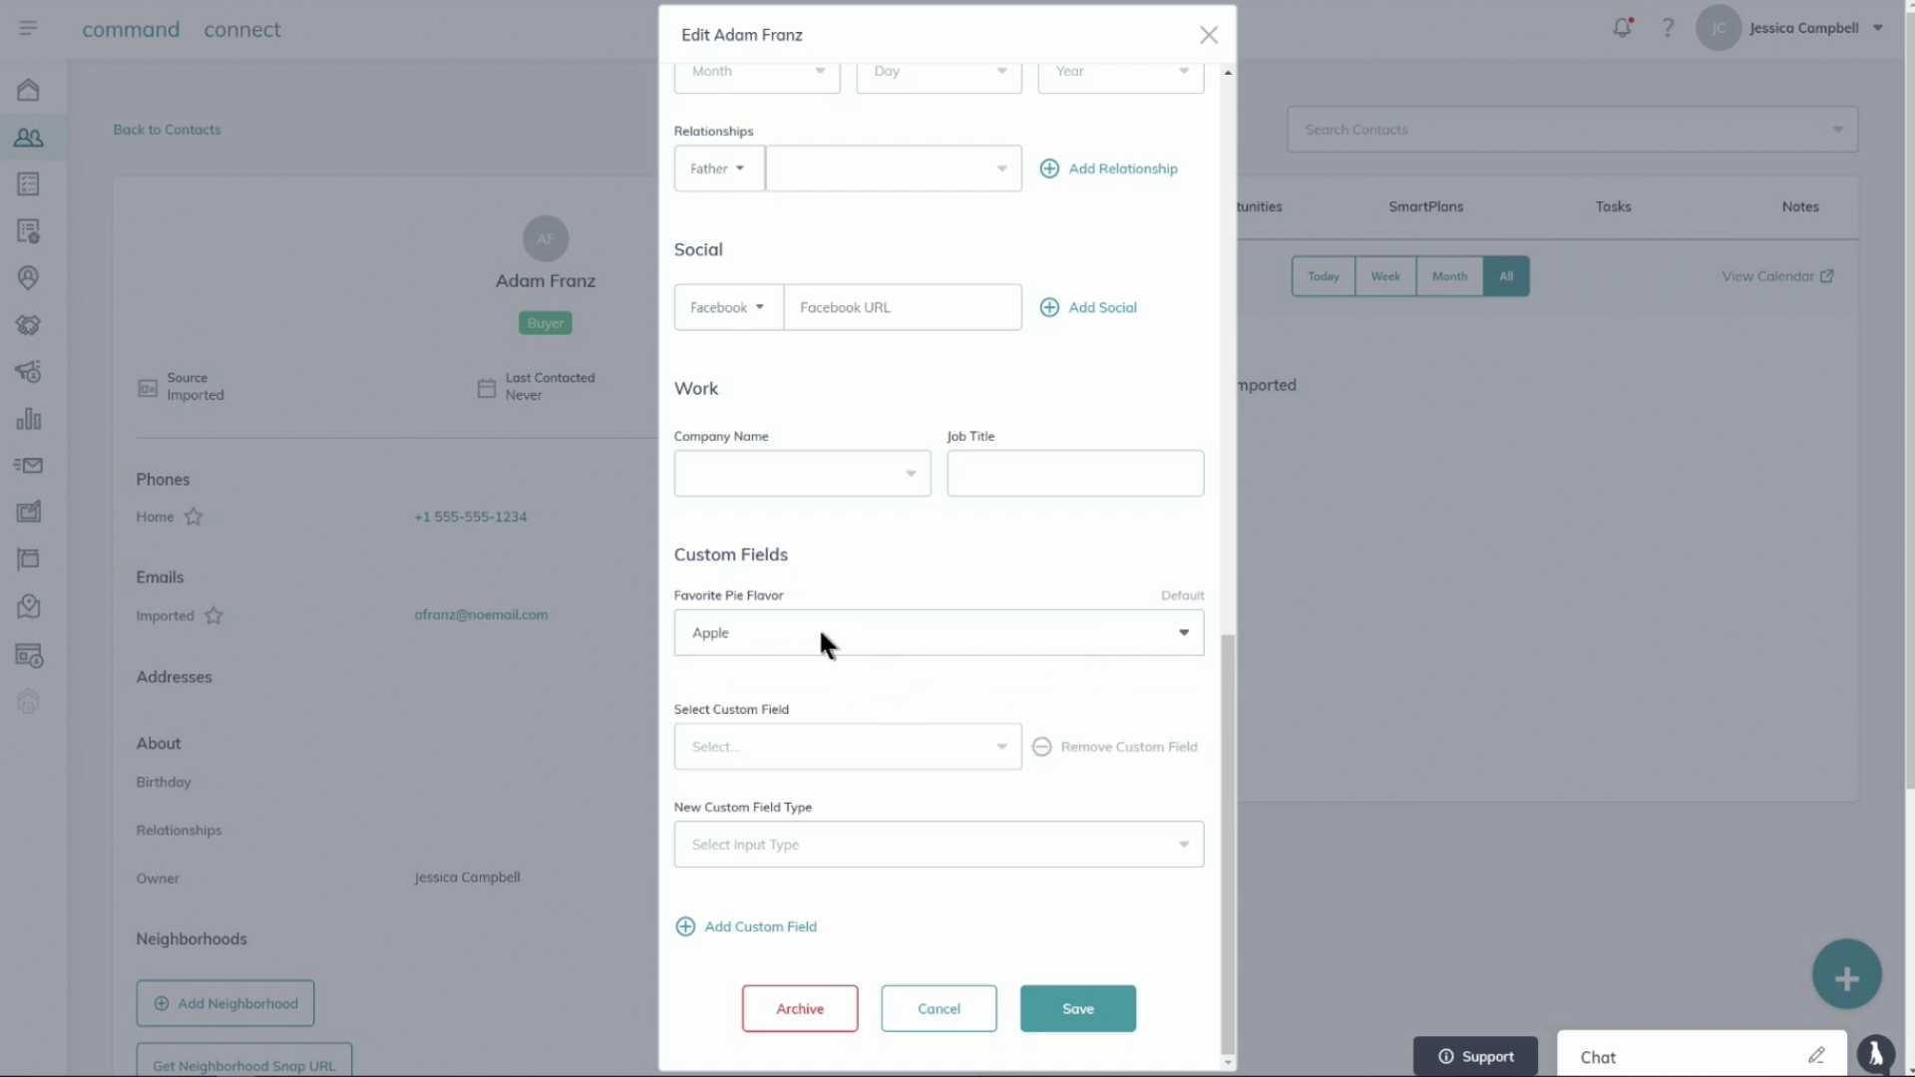
pyautogui.click(1076, 997)
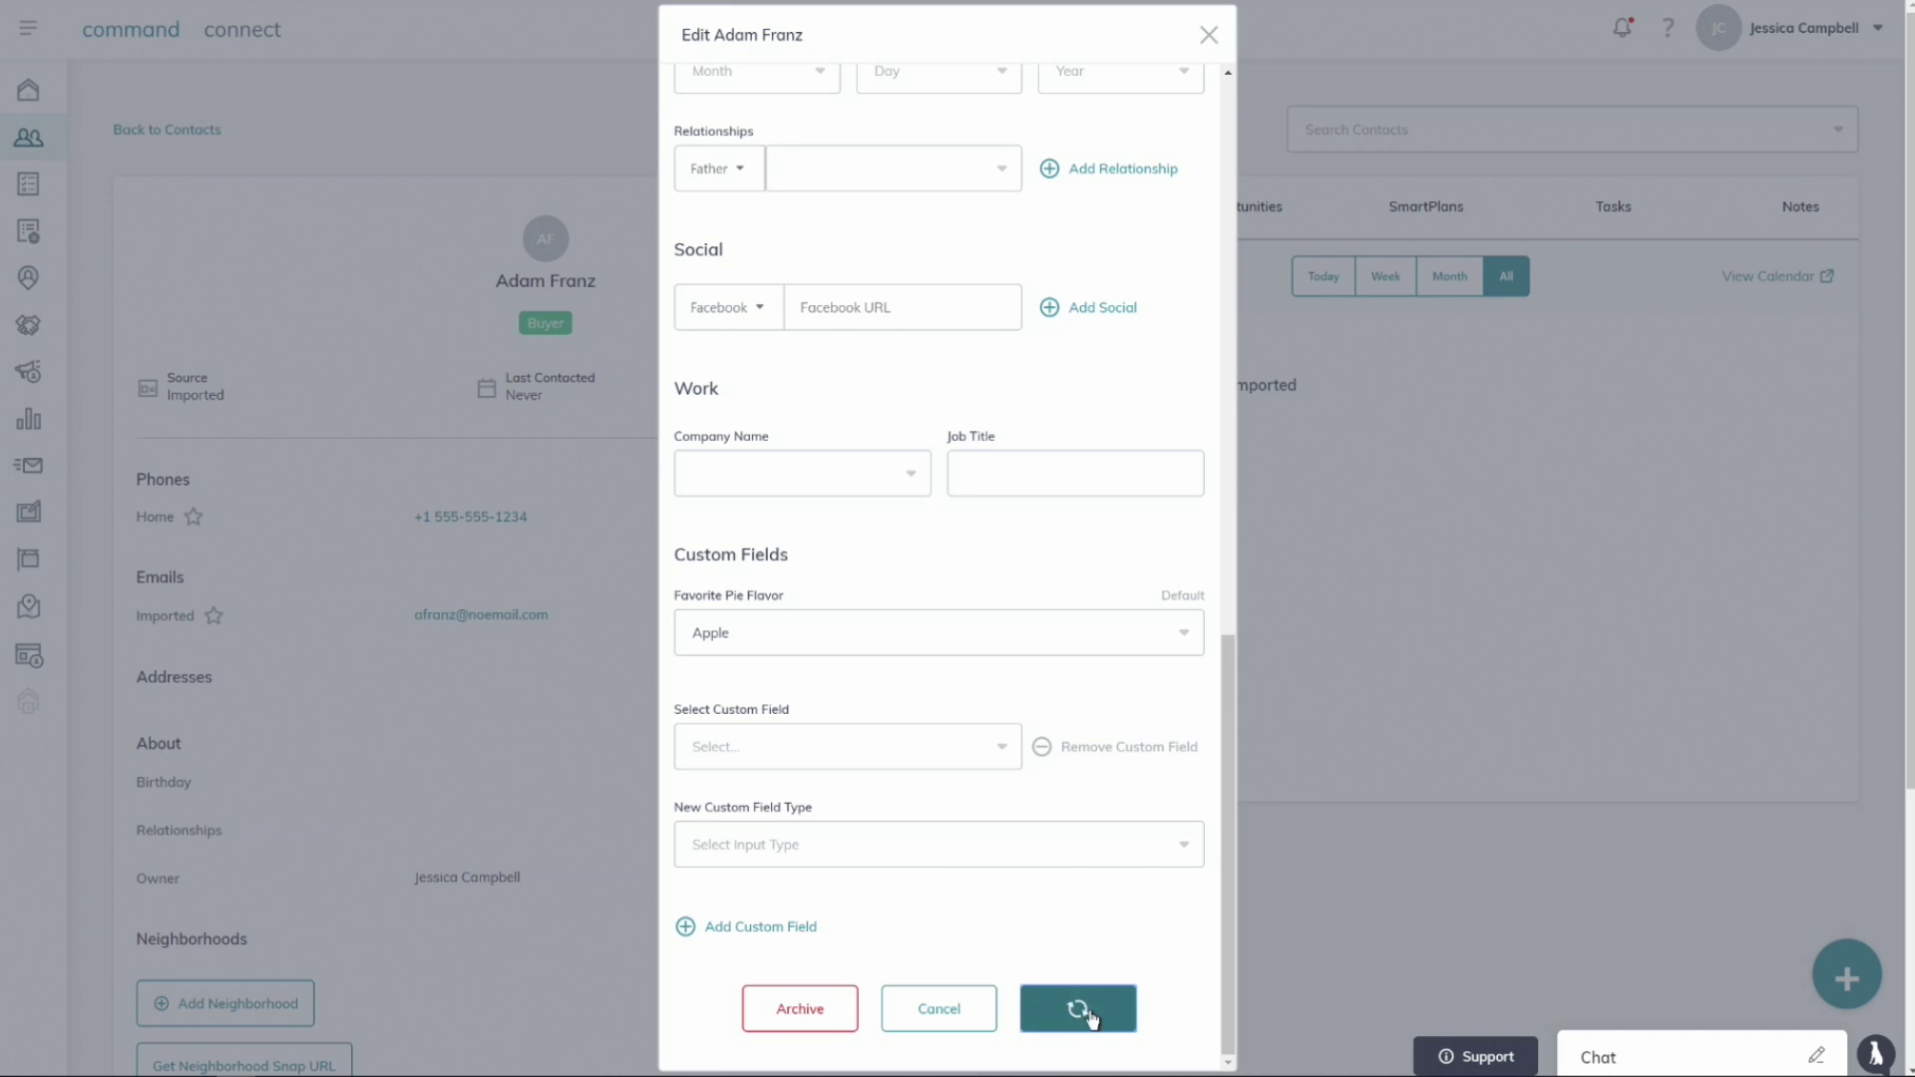
pyautogui.click(1207, 38)
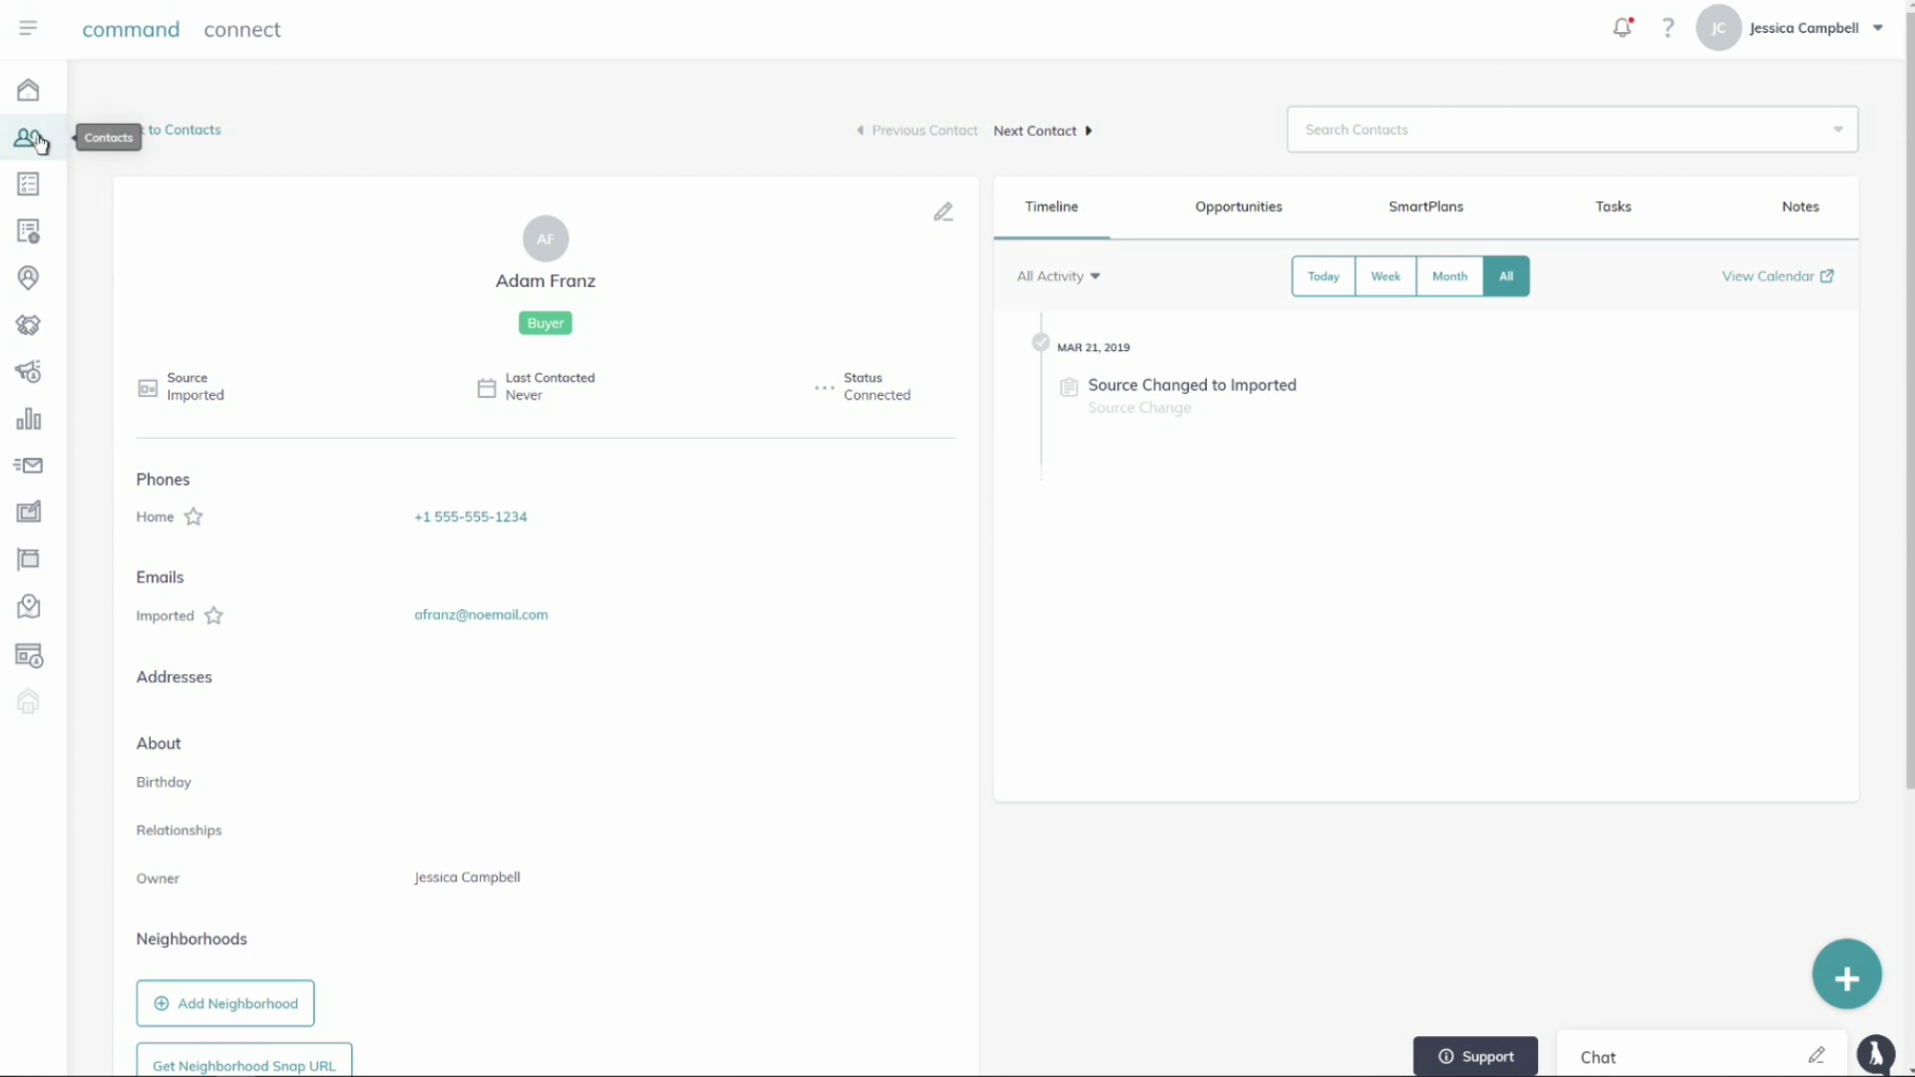
pyautogui.click(34, 137)
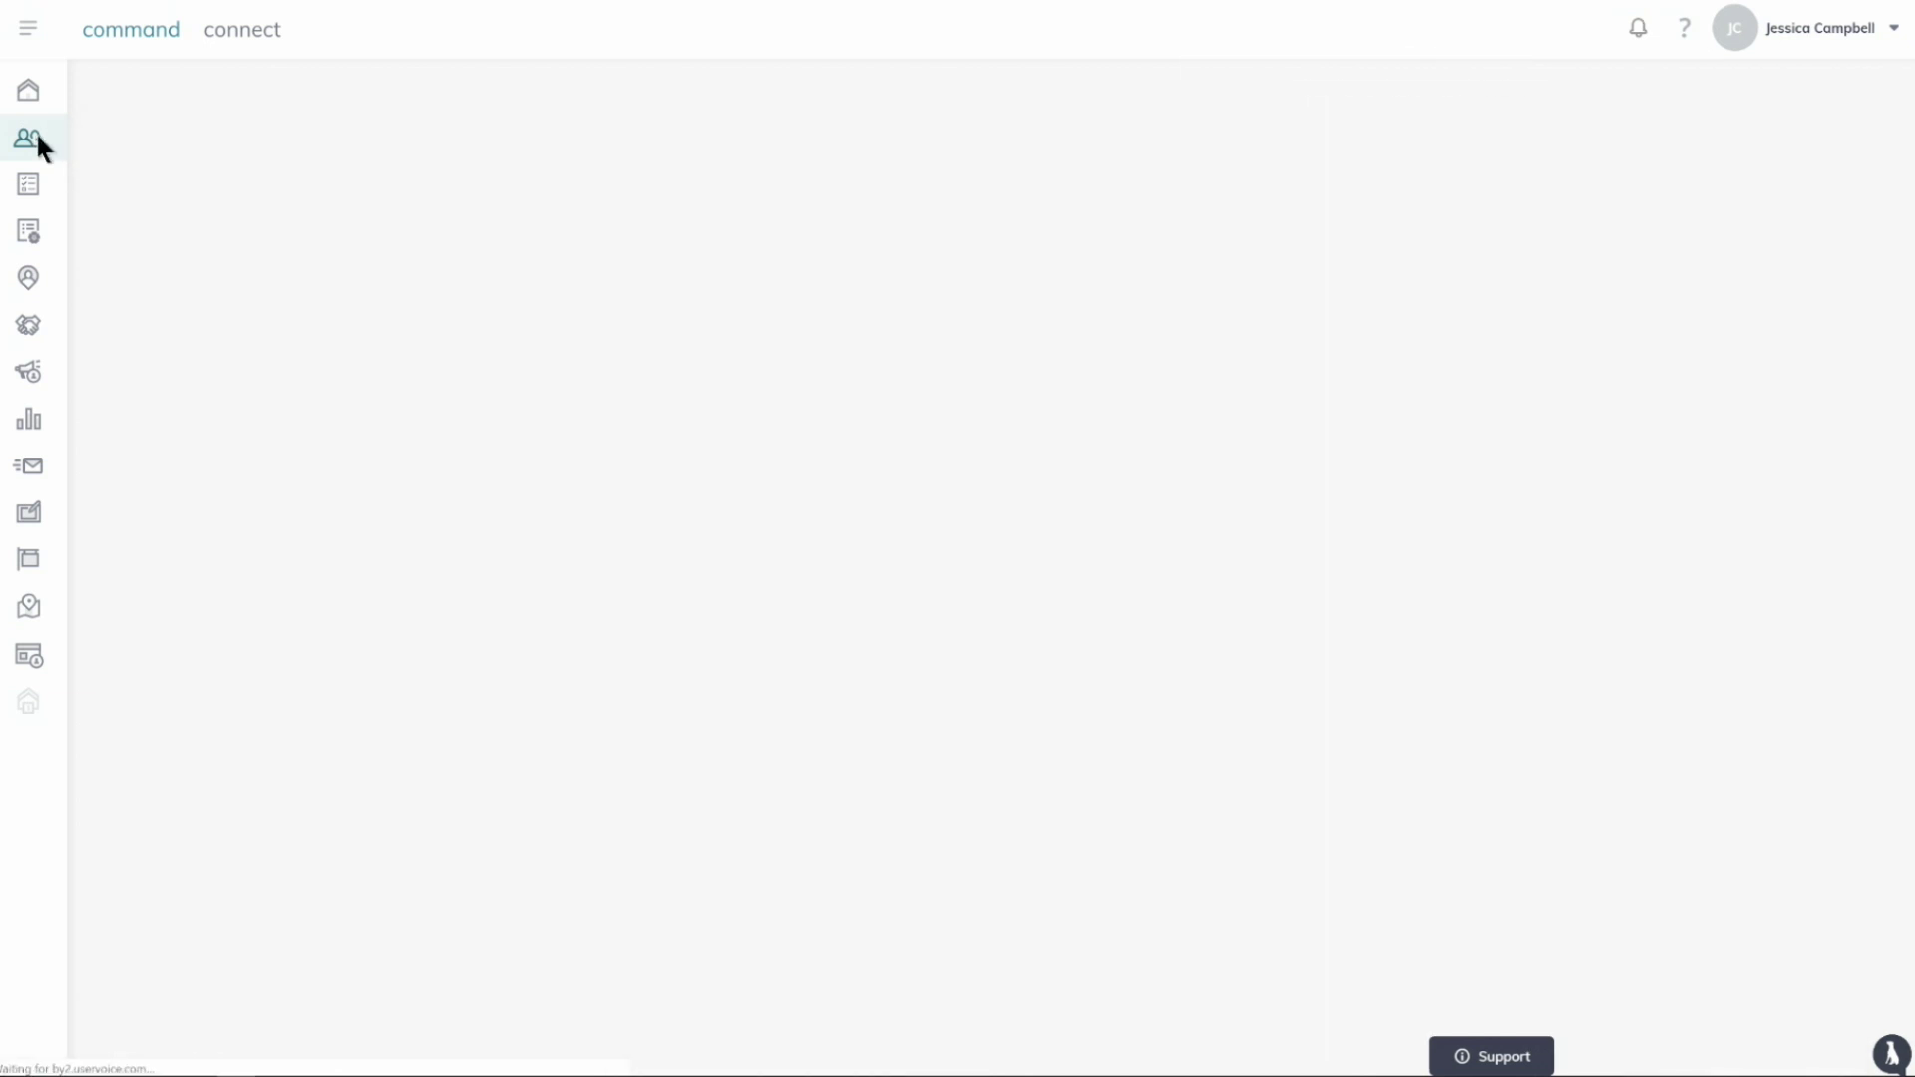
# Create a custom contact tag named VIP with the grey tag color in the Command settings.
pyautogui.click(1828, 40)
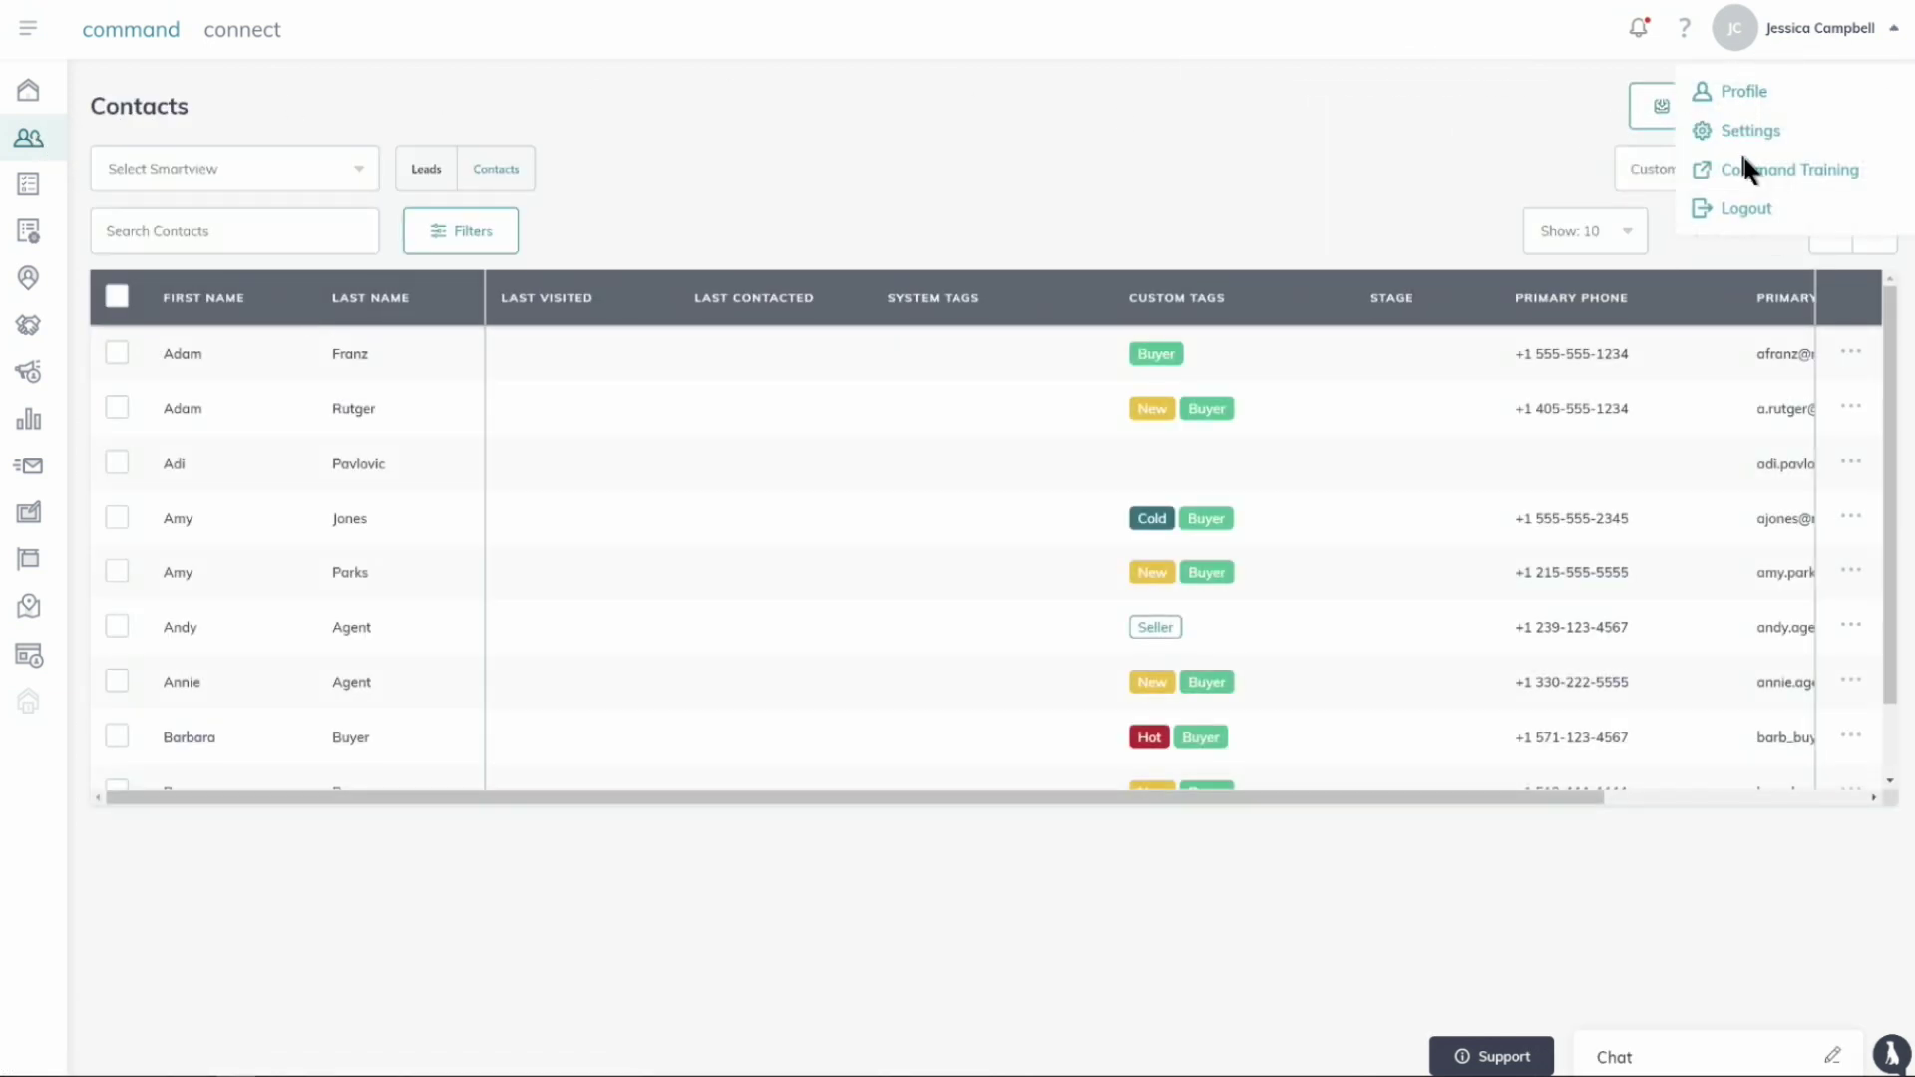
pyautogui.click(1773, 34)
pyautogui.click(1747, 140)
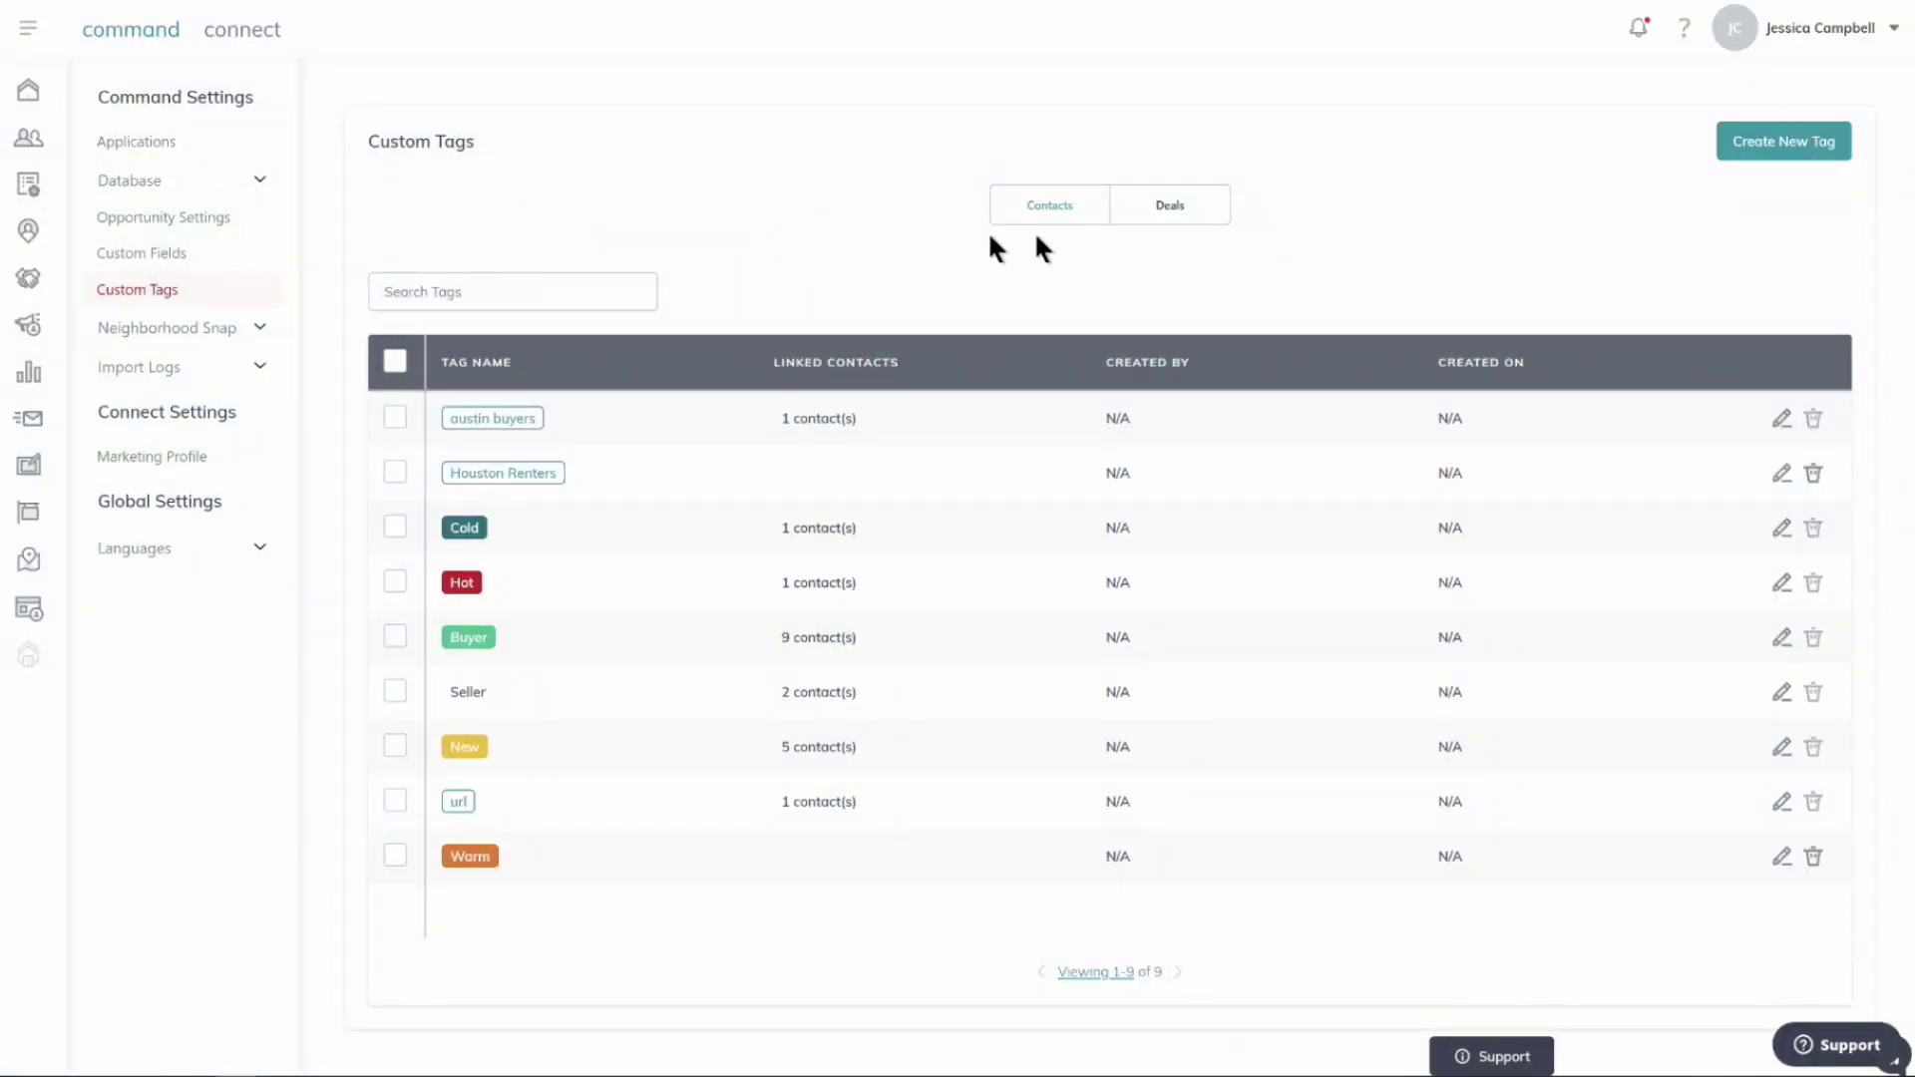
pyautogui.click(1783, 143)
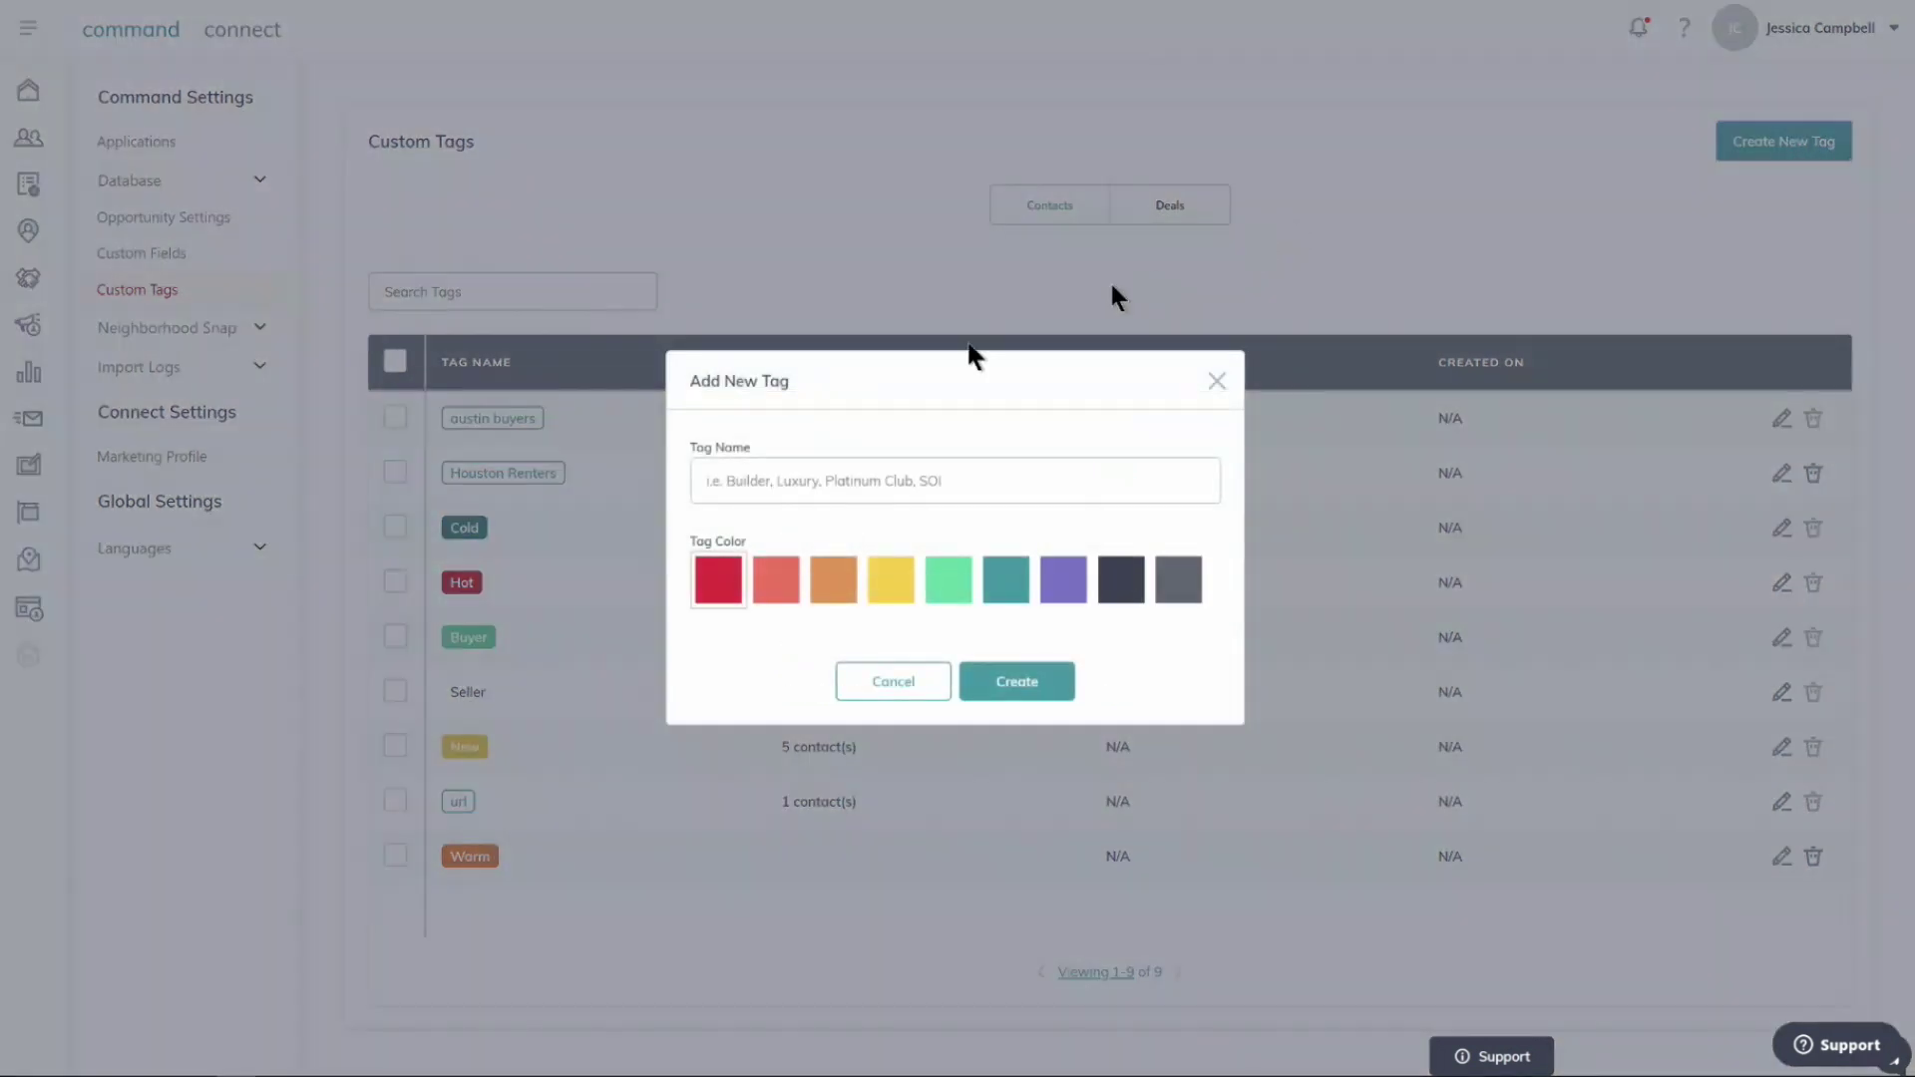
pyautogui.click(759, 483)
pyautogui.write('VIP')
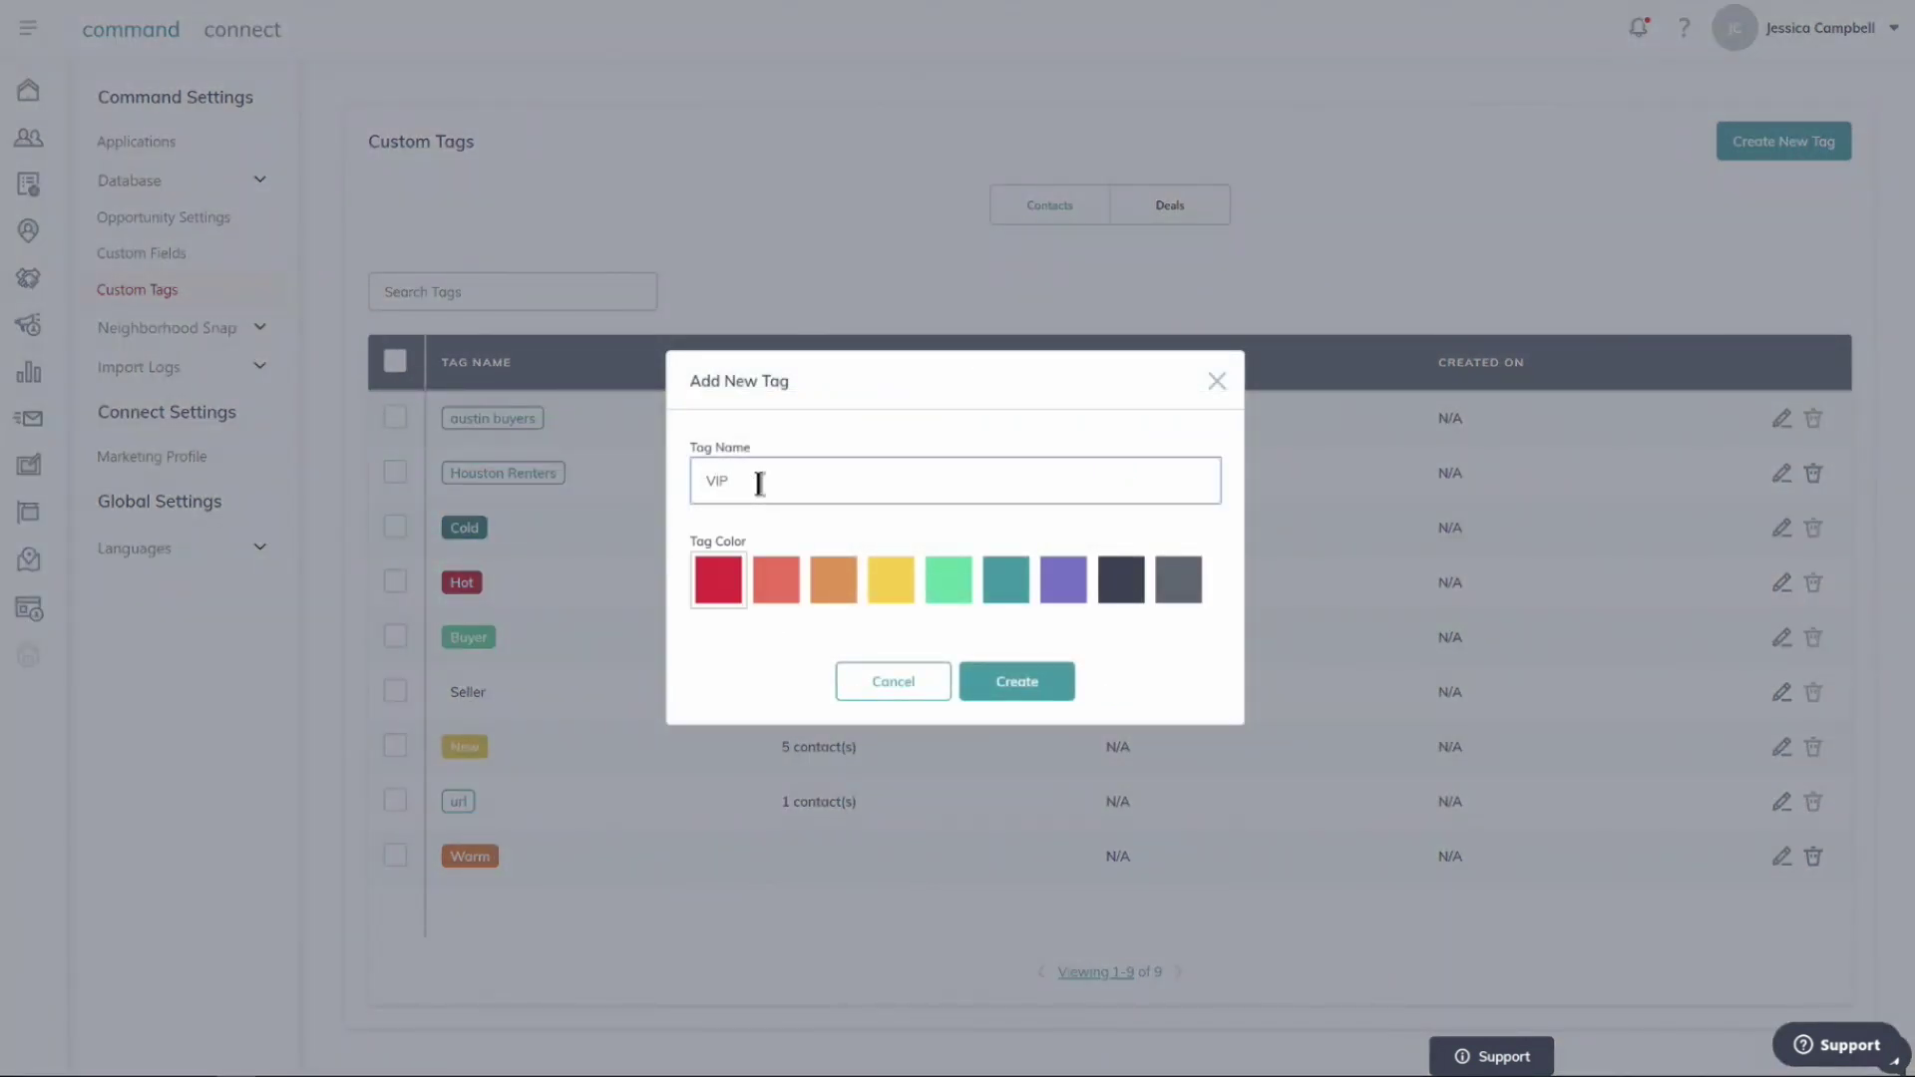
pyautogui.click(1179, 584)
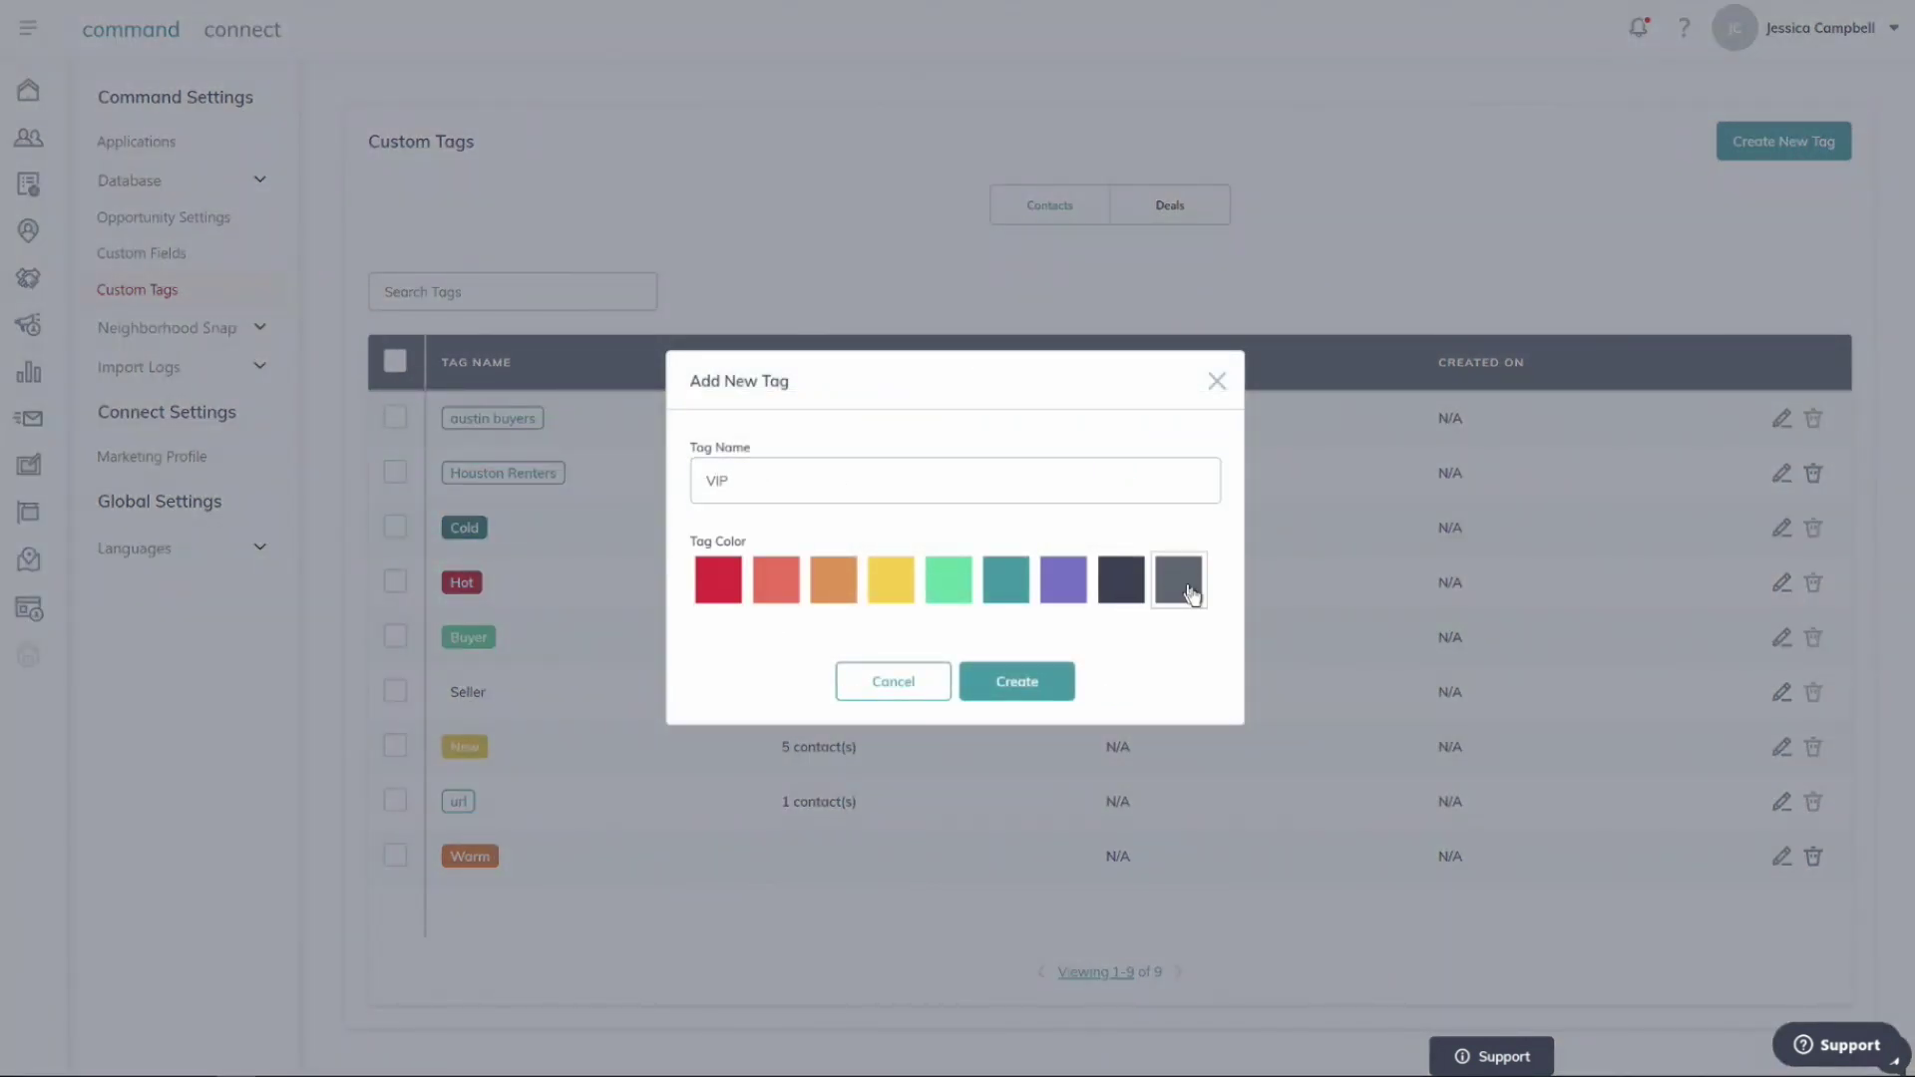
pyautogui.click(1000, 682)
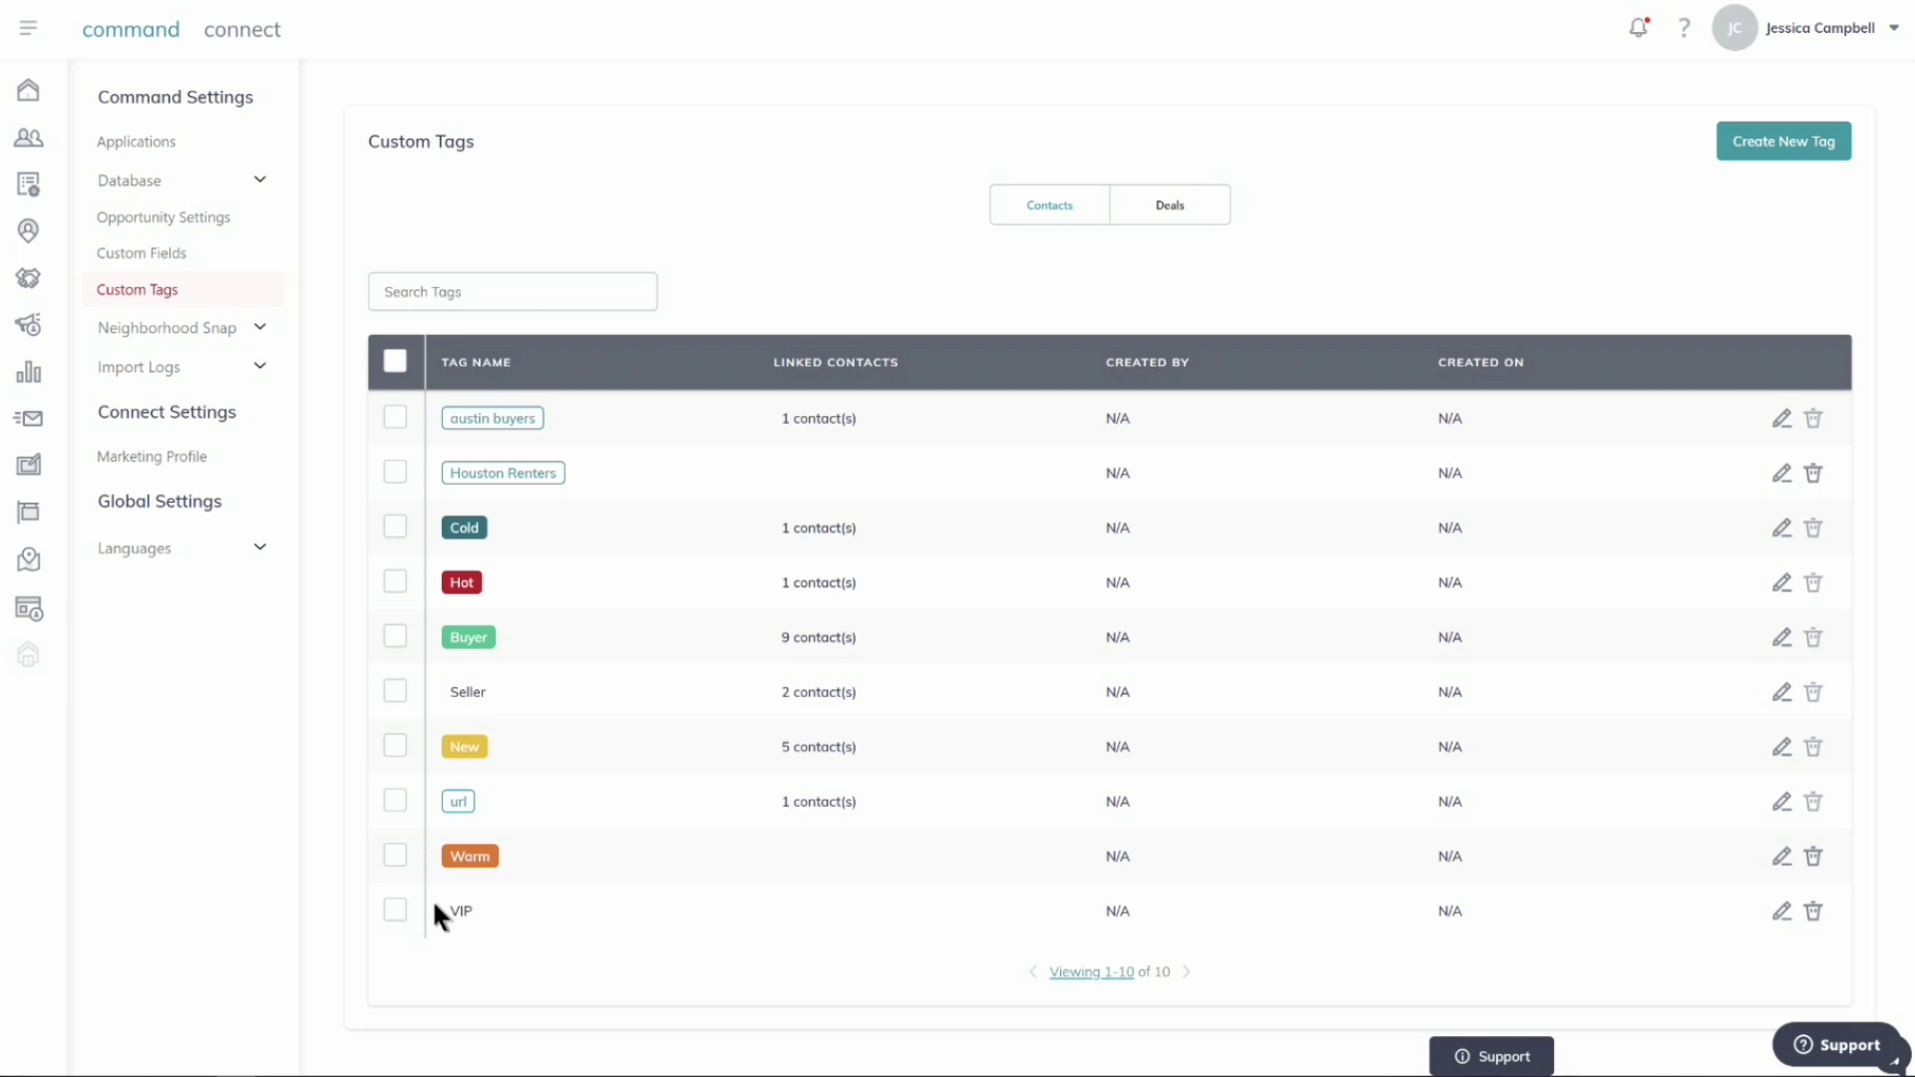
# Change the VIP tag's color to dark navy and save it.
pyautogui.click(1781, 910)
pyautogui.click(1131, 591)
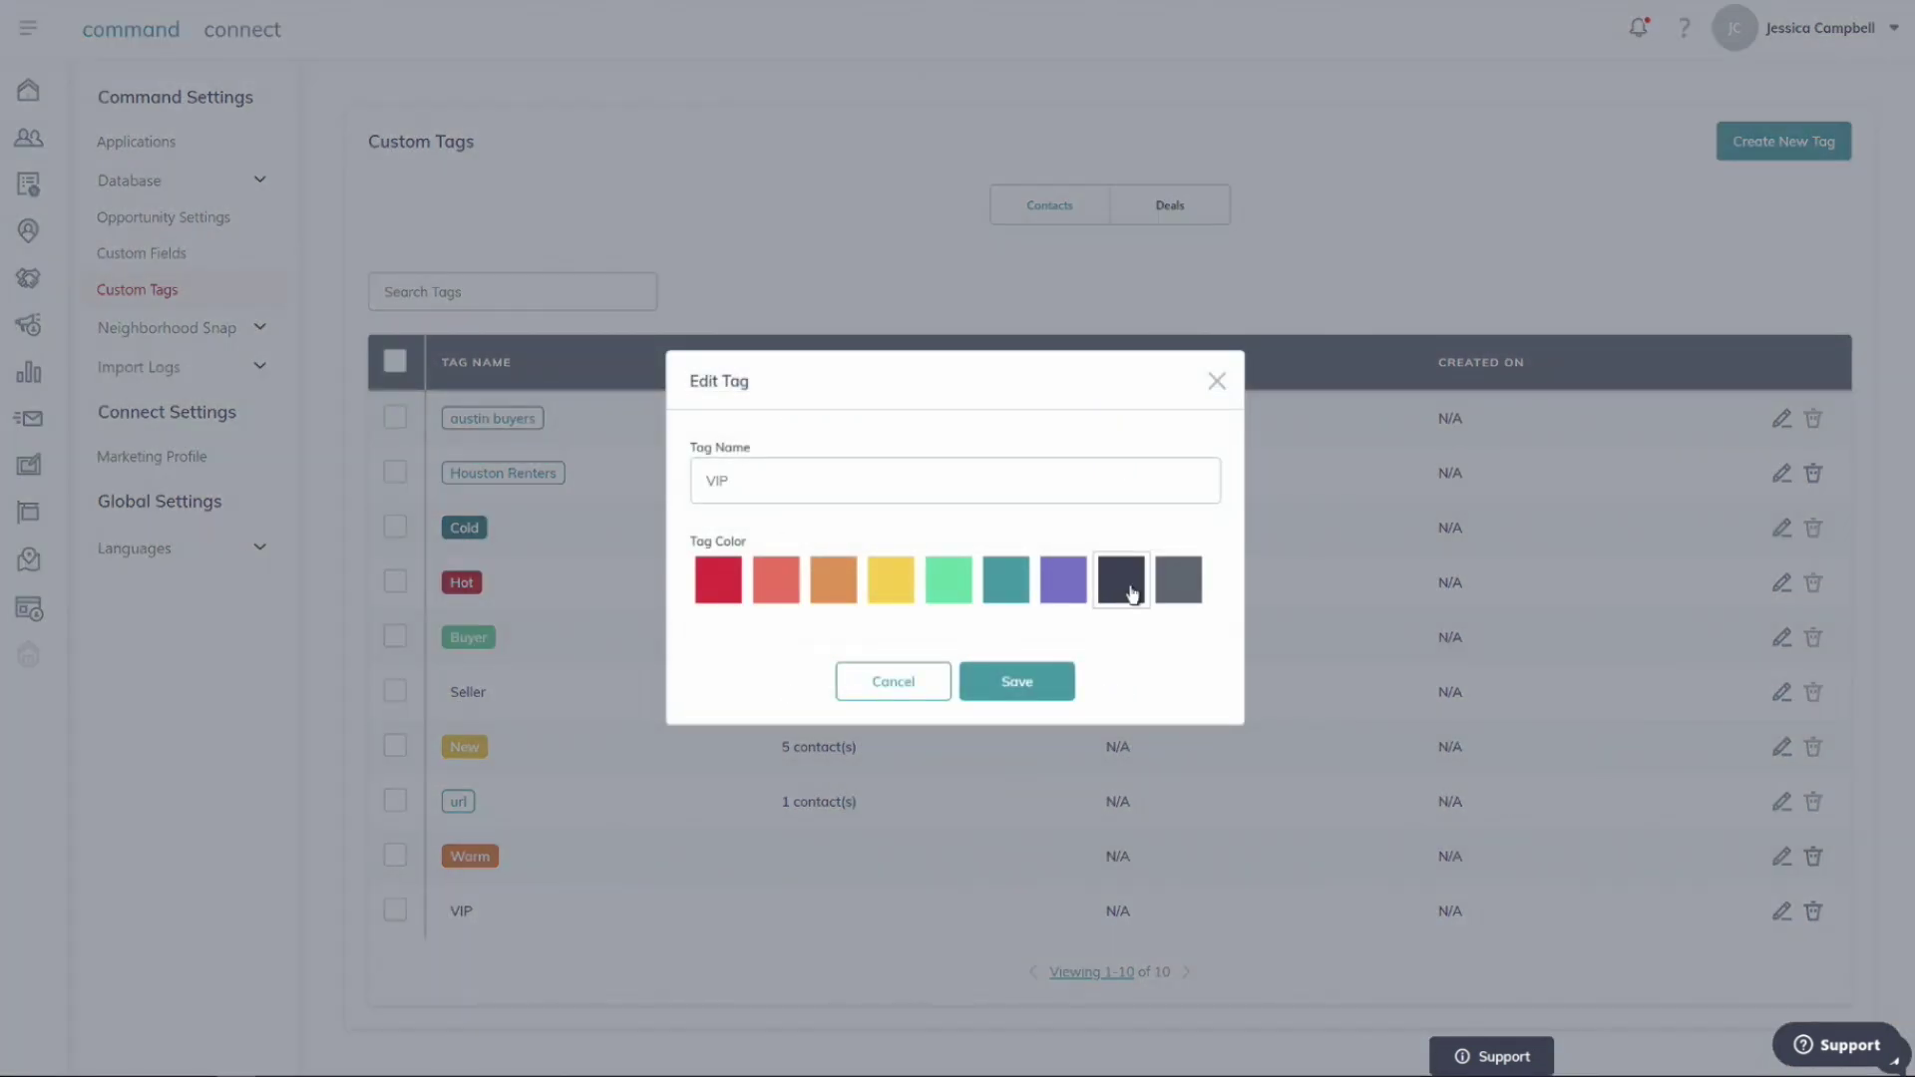
pyautogui.click(1037, 679)
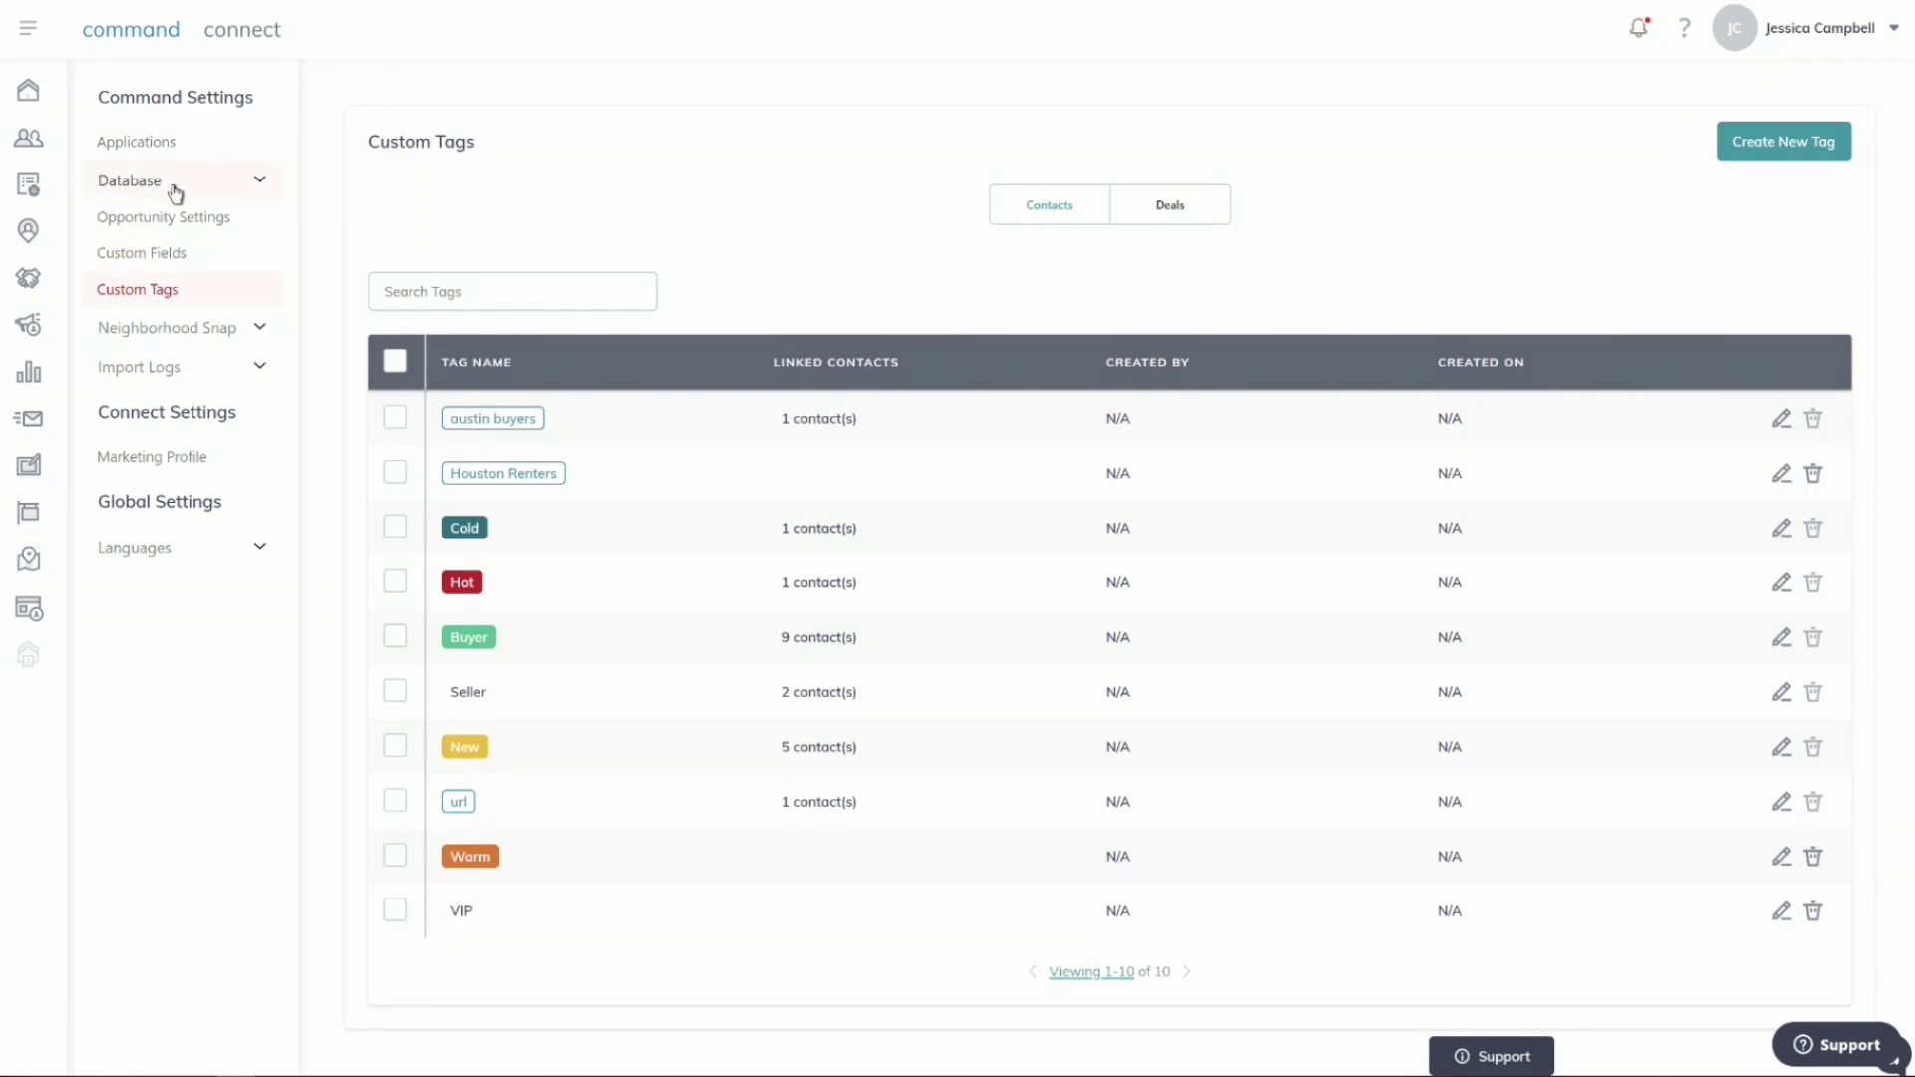
# Return to the contacts list and examine the CSV template download in the import dialog, closing it without importing a file.
pyautogui.click(33, 145)
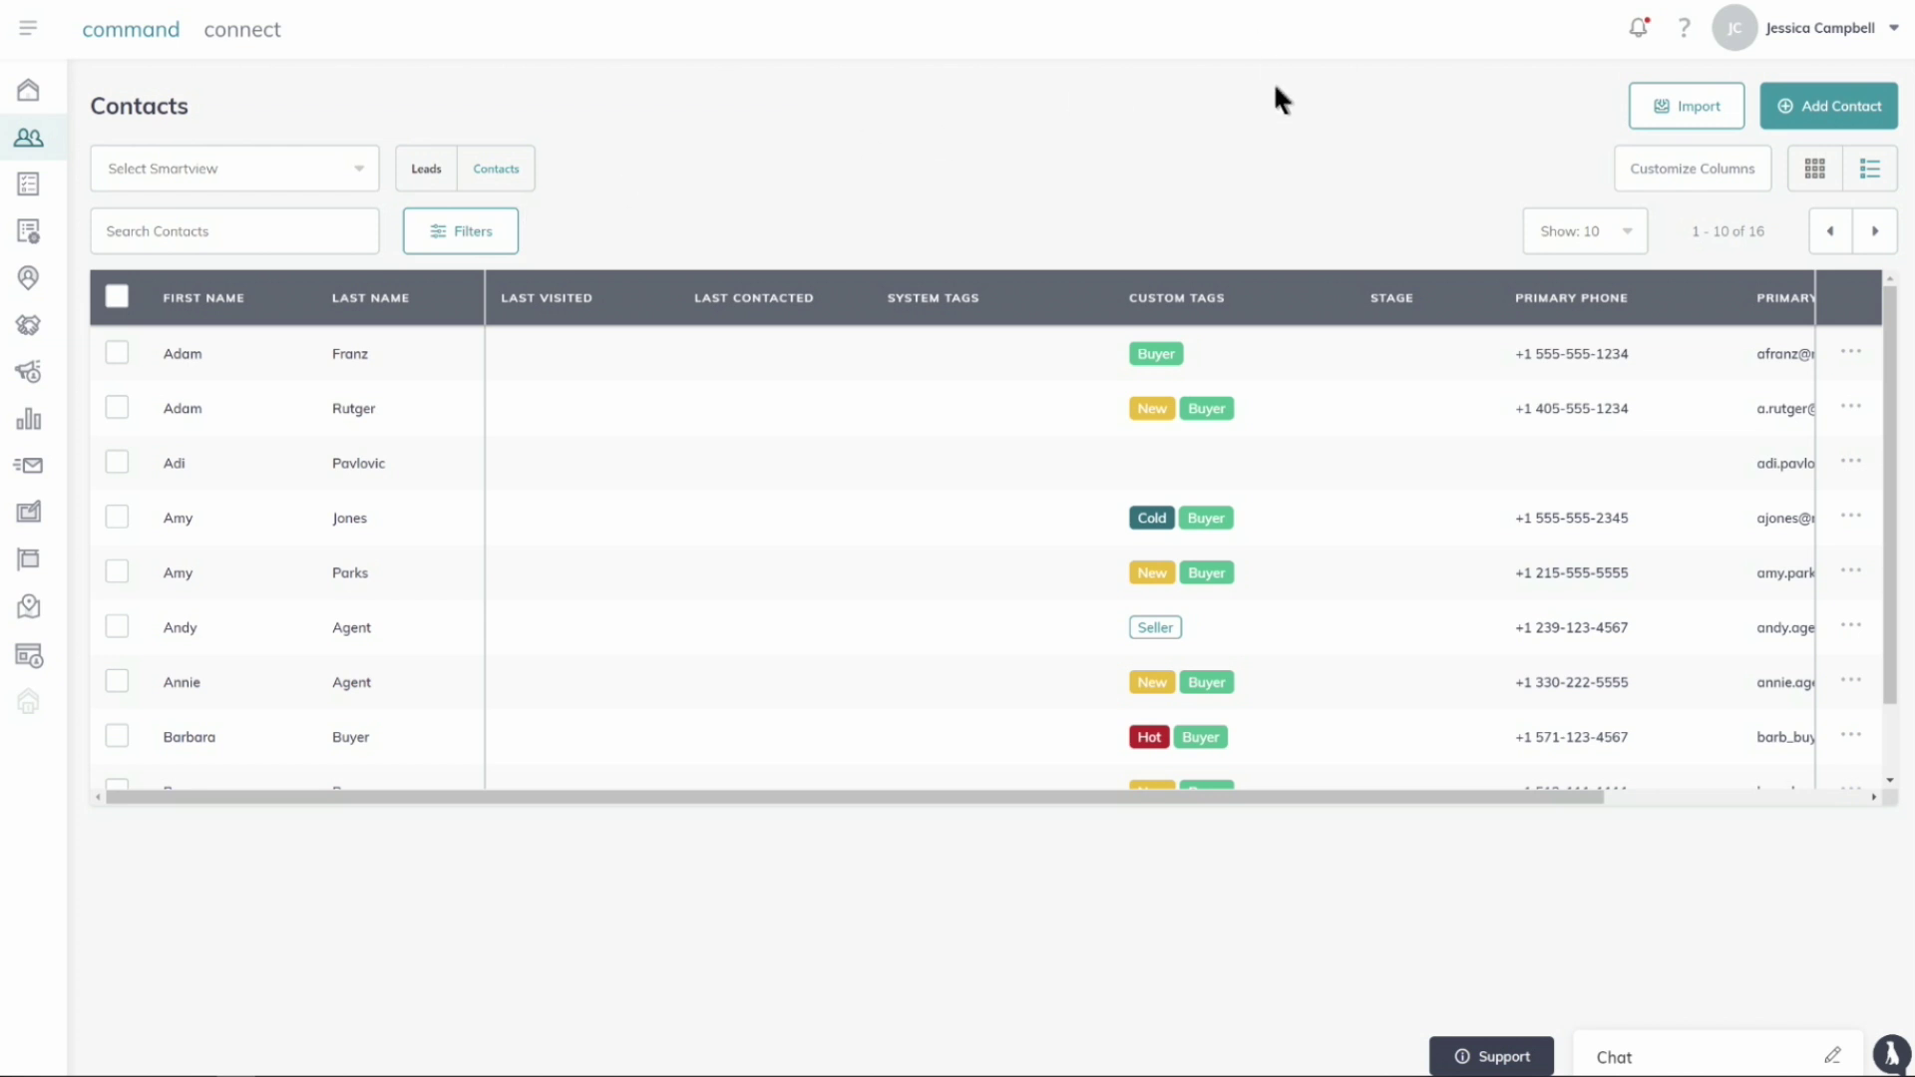
pyautogui.click(1714, 117)
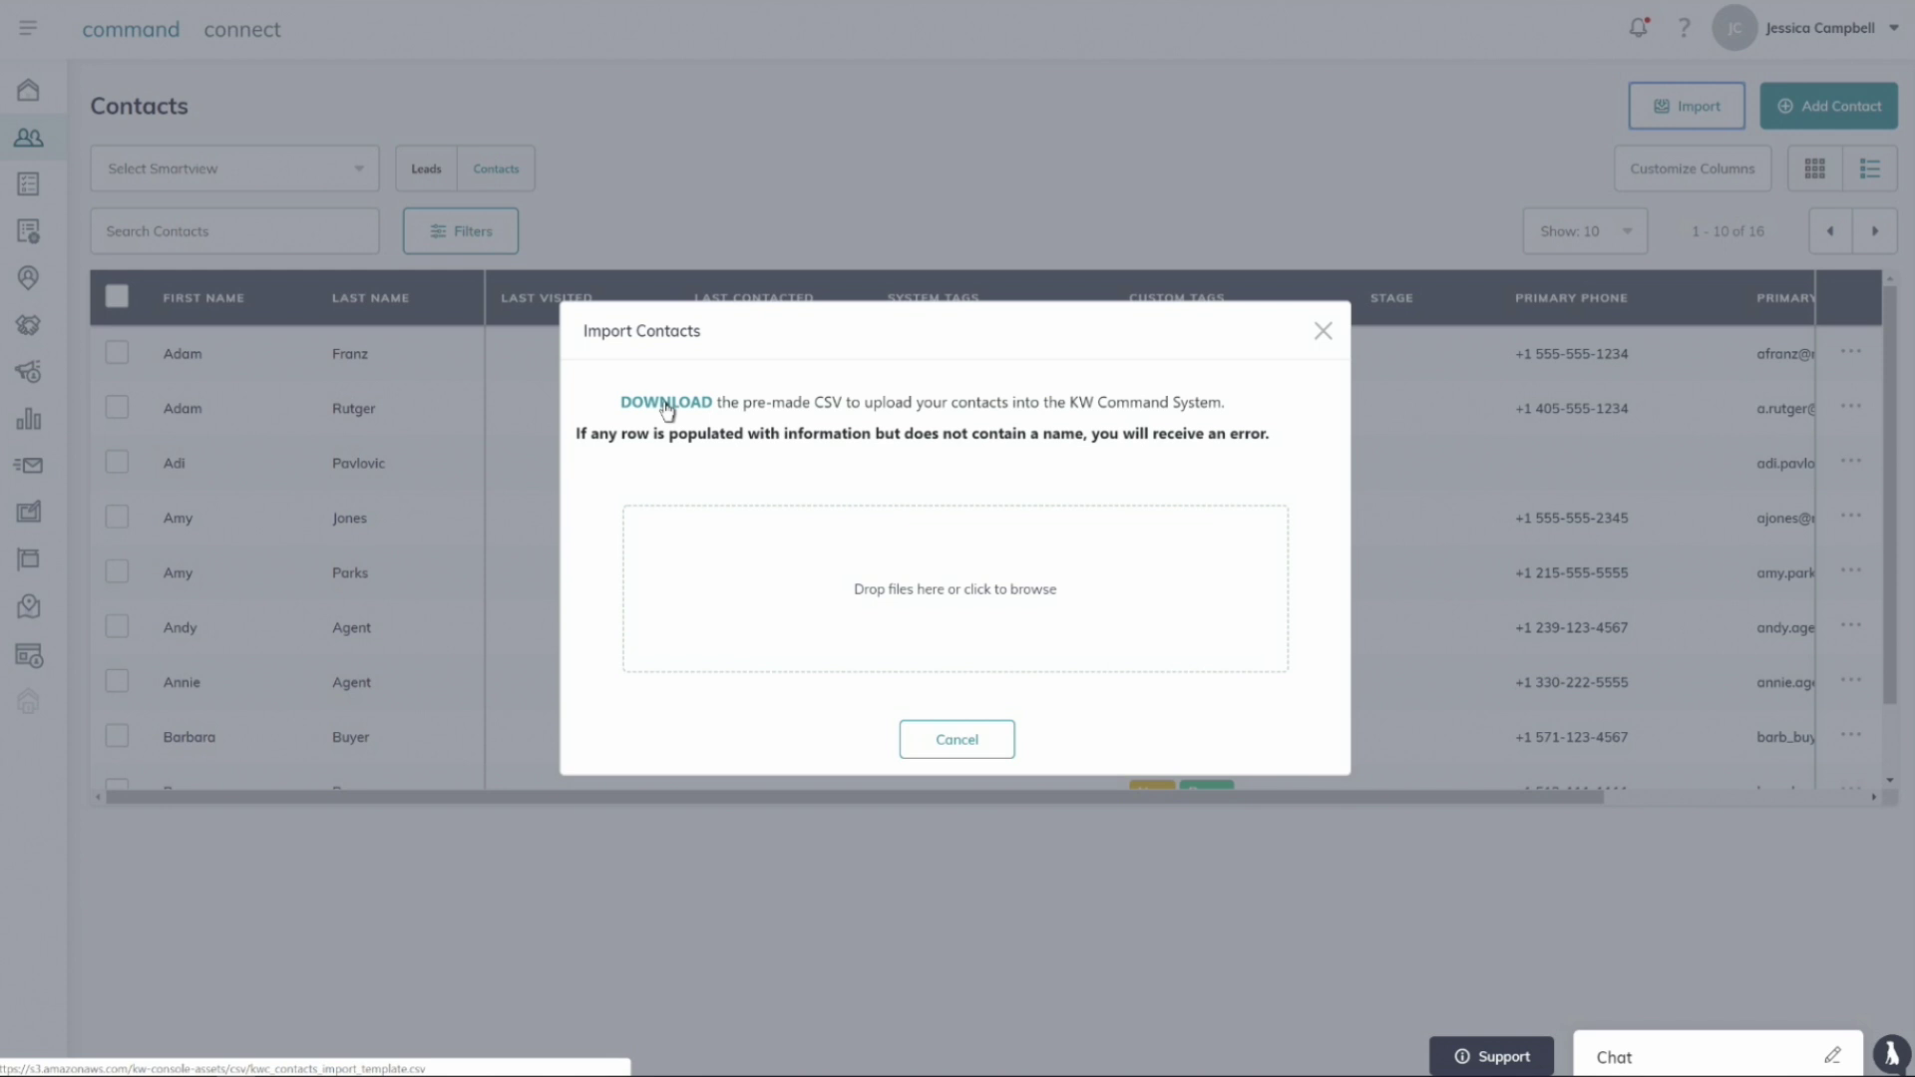
pyautogui.click(1323, 331)
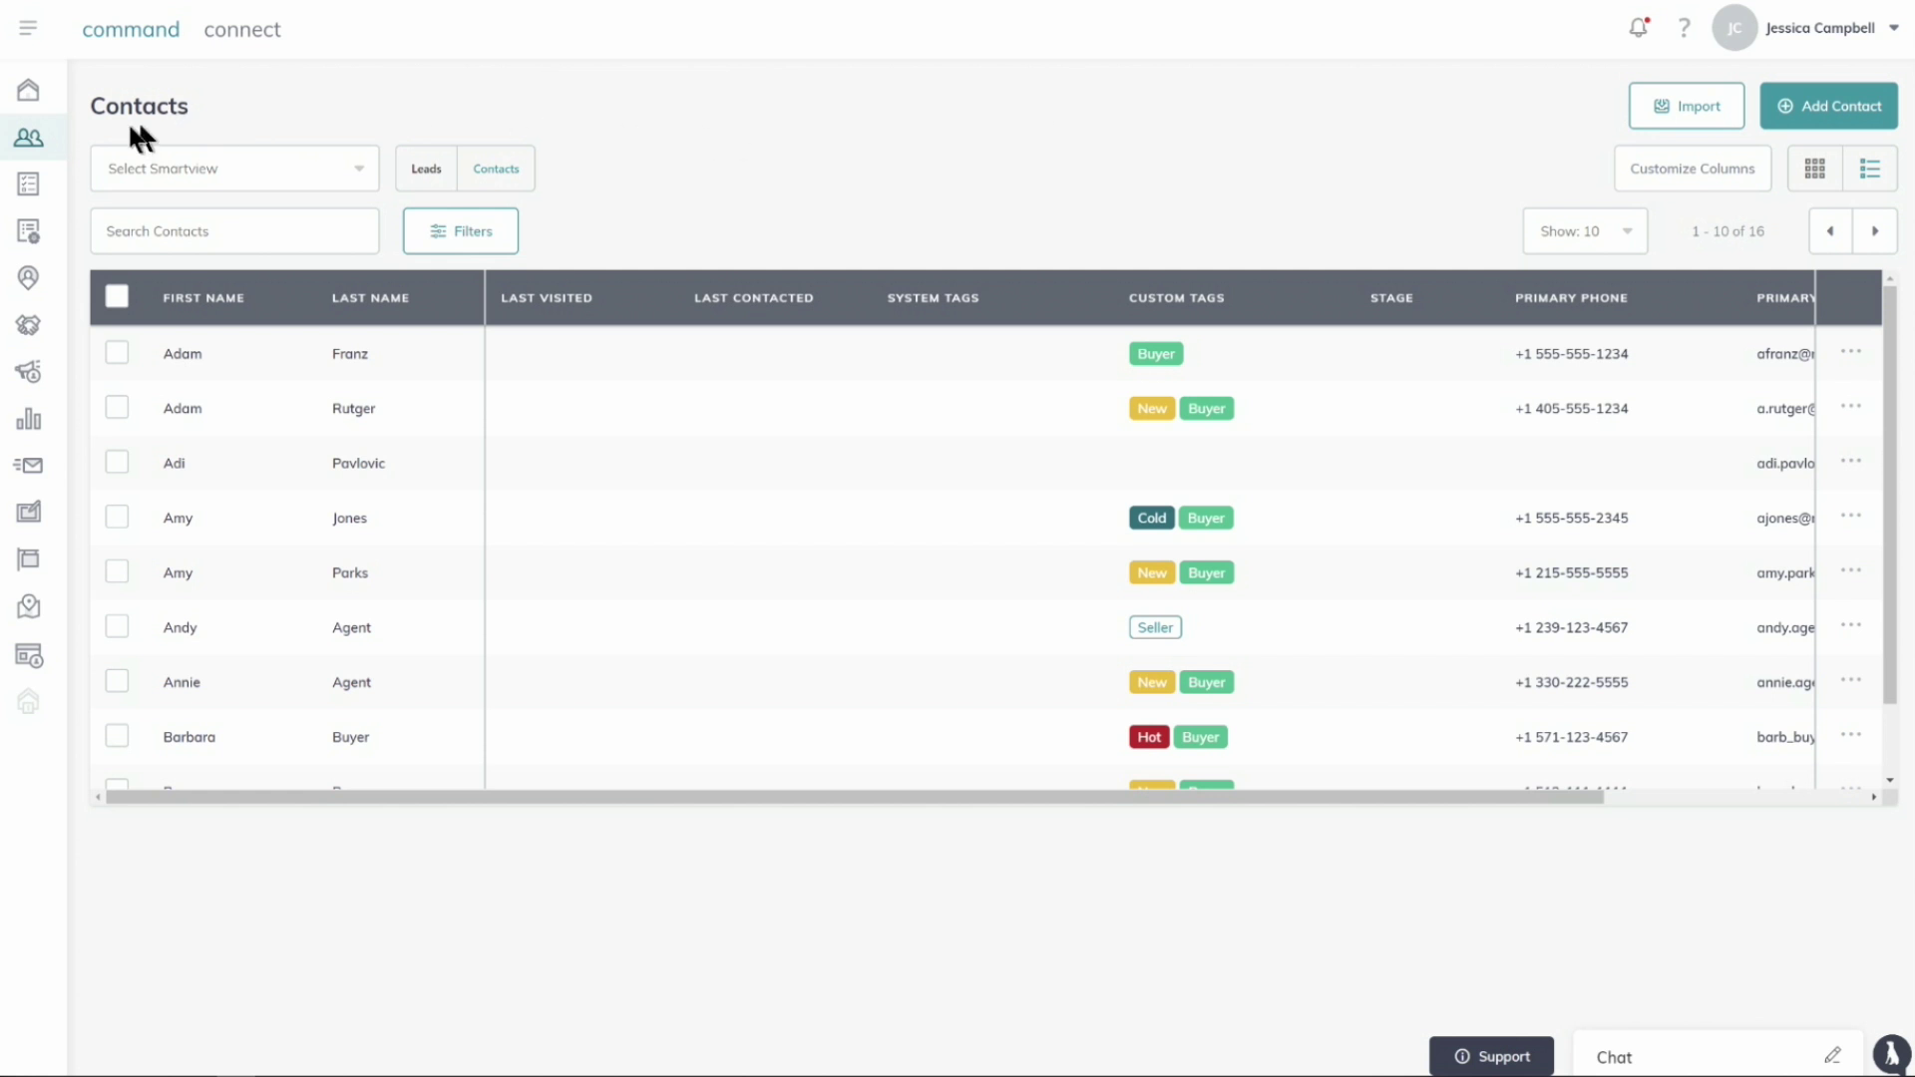
# Open the Command settings and examine the contact import logs and their downloadable original and error files.
pyautogui.click(1825, 35)
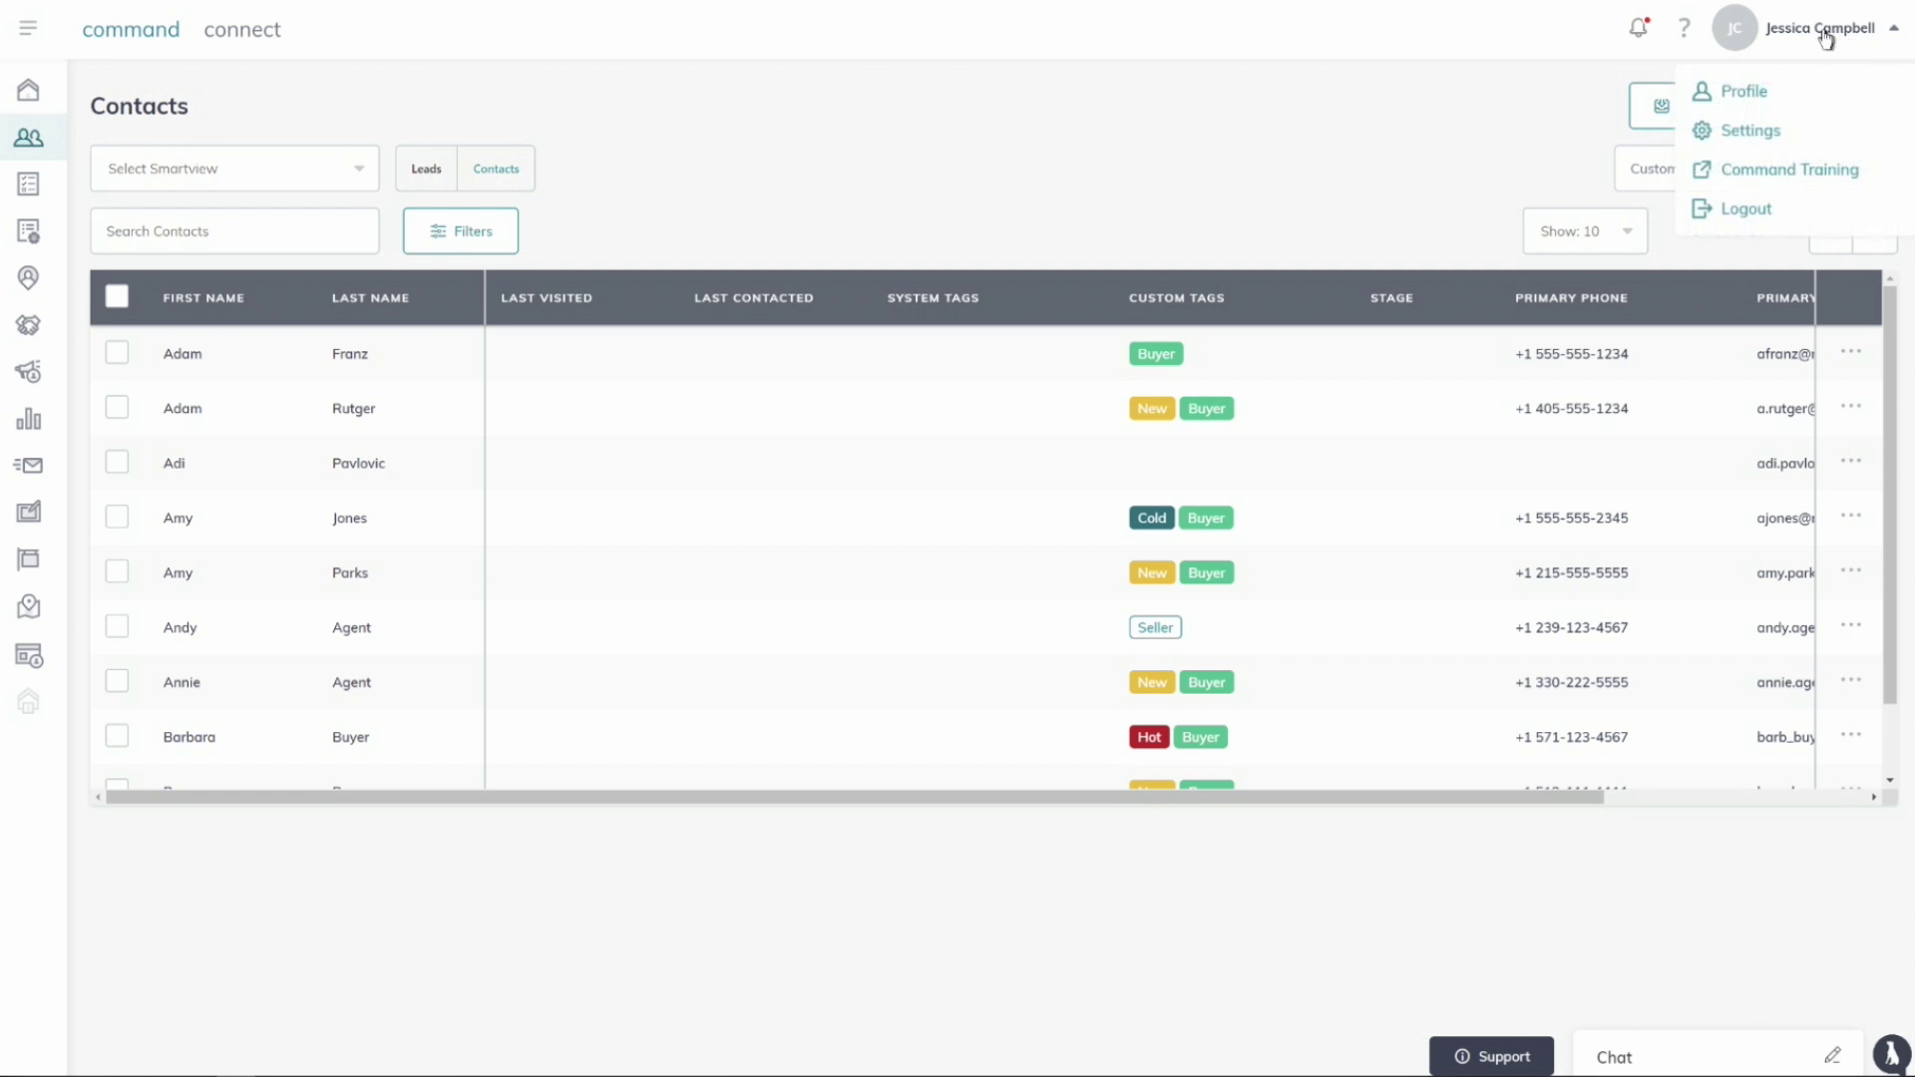
pyautogui.click(1732, 133)
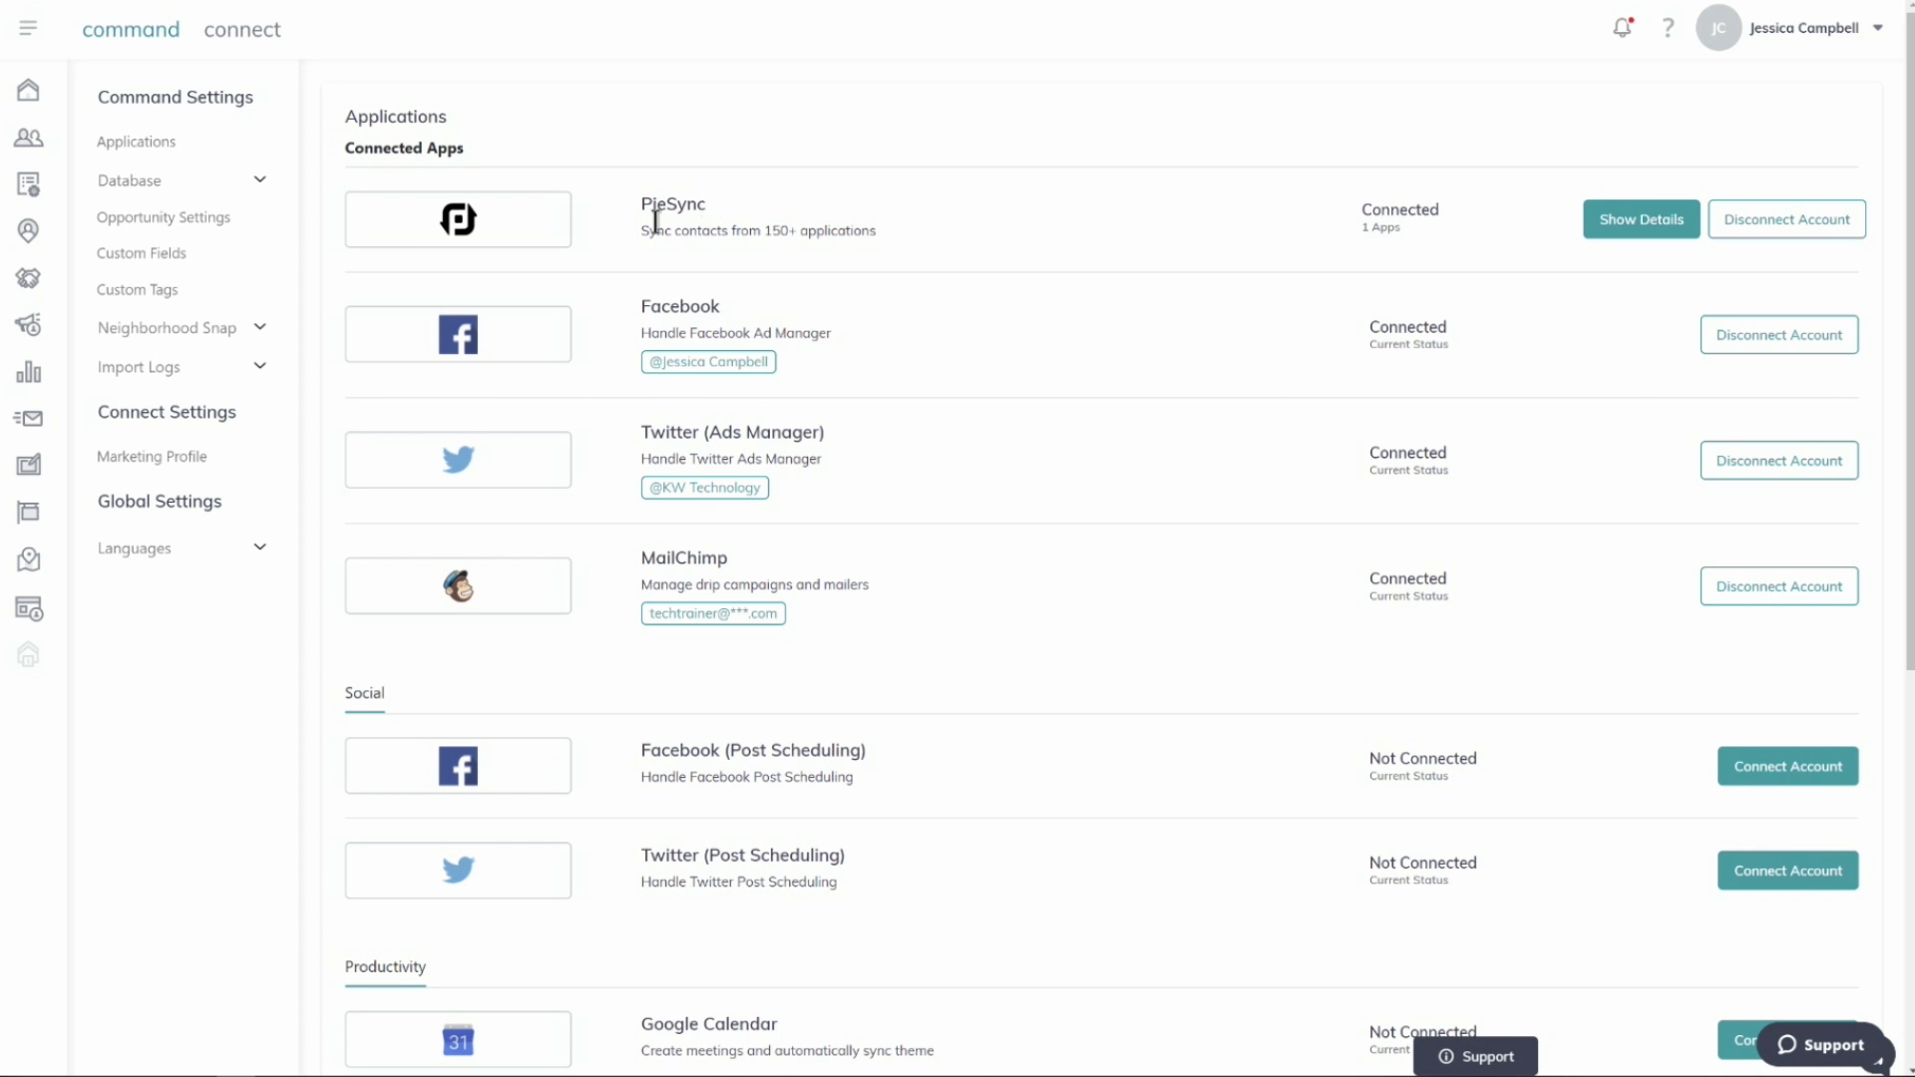
pyautogui.click(189, 375)
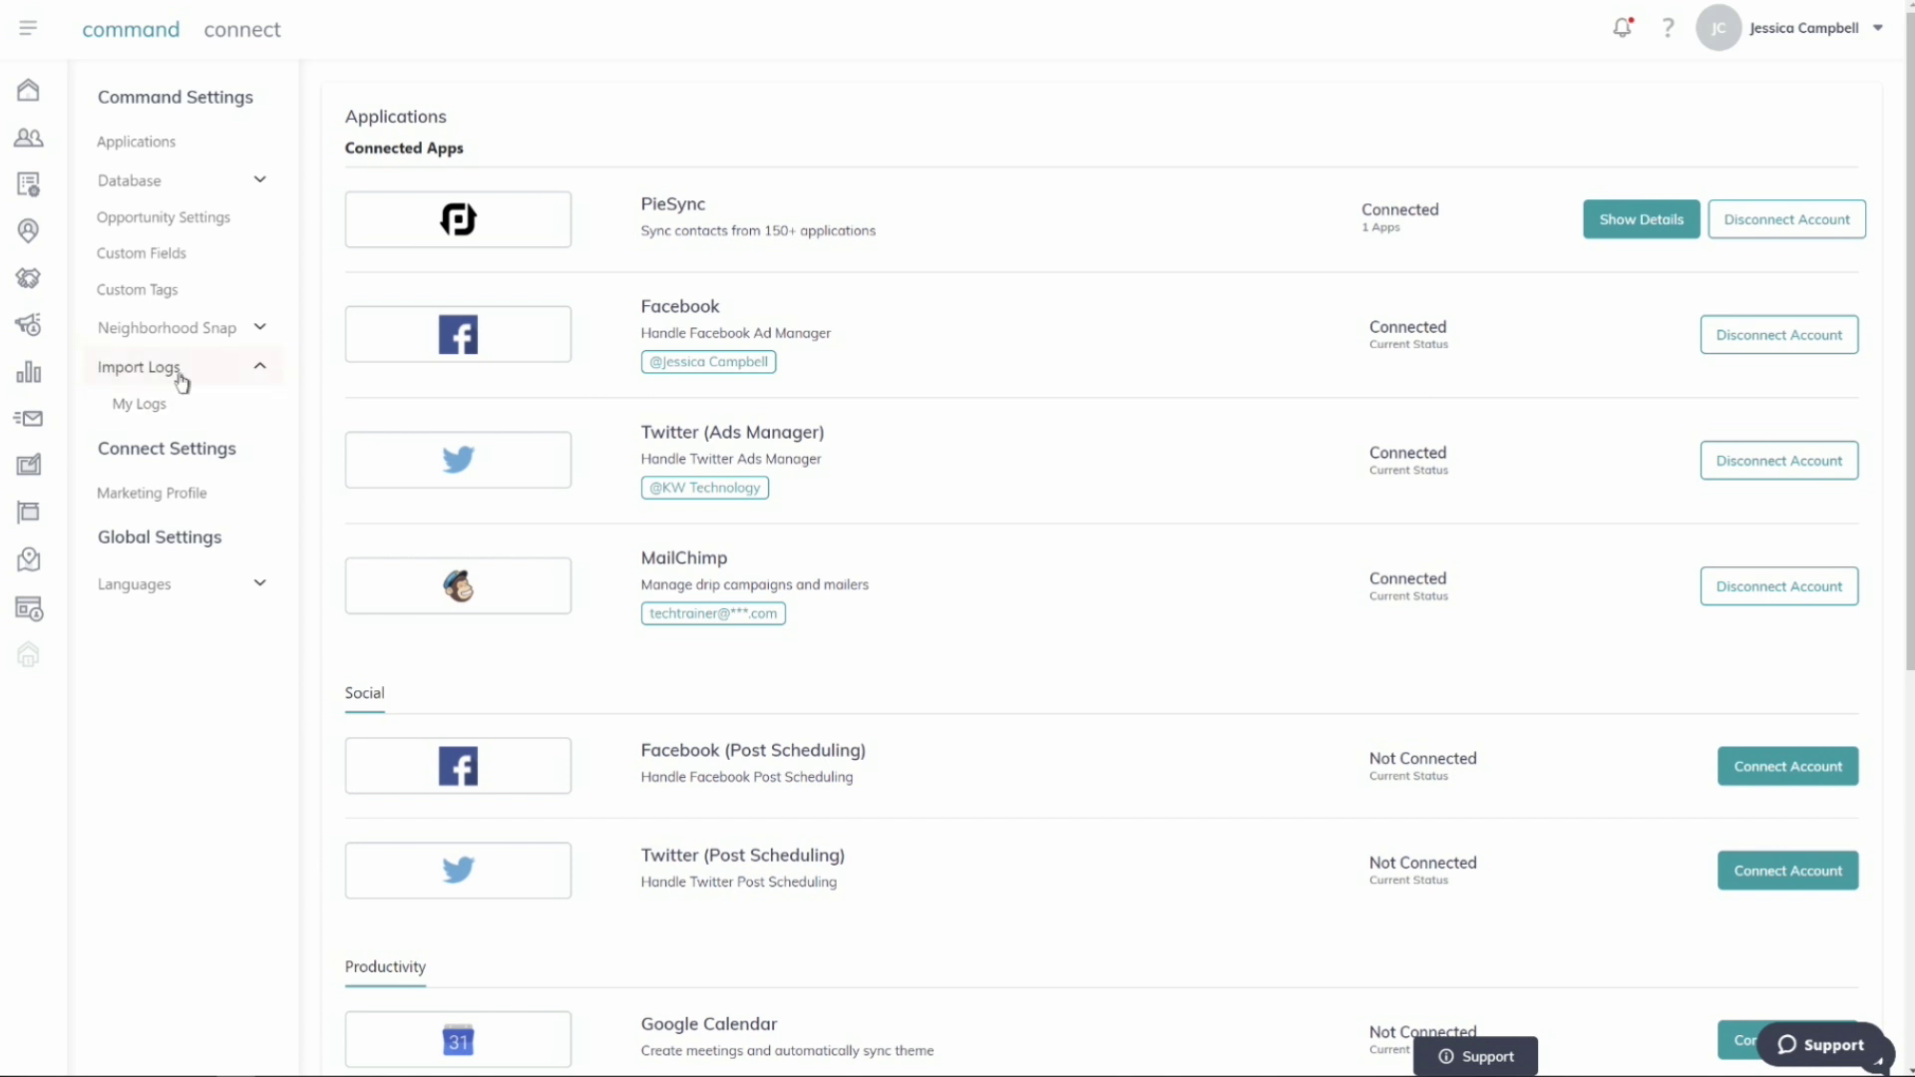
pyautogui.click(178, 417)
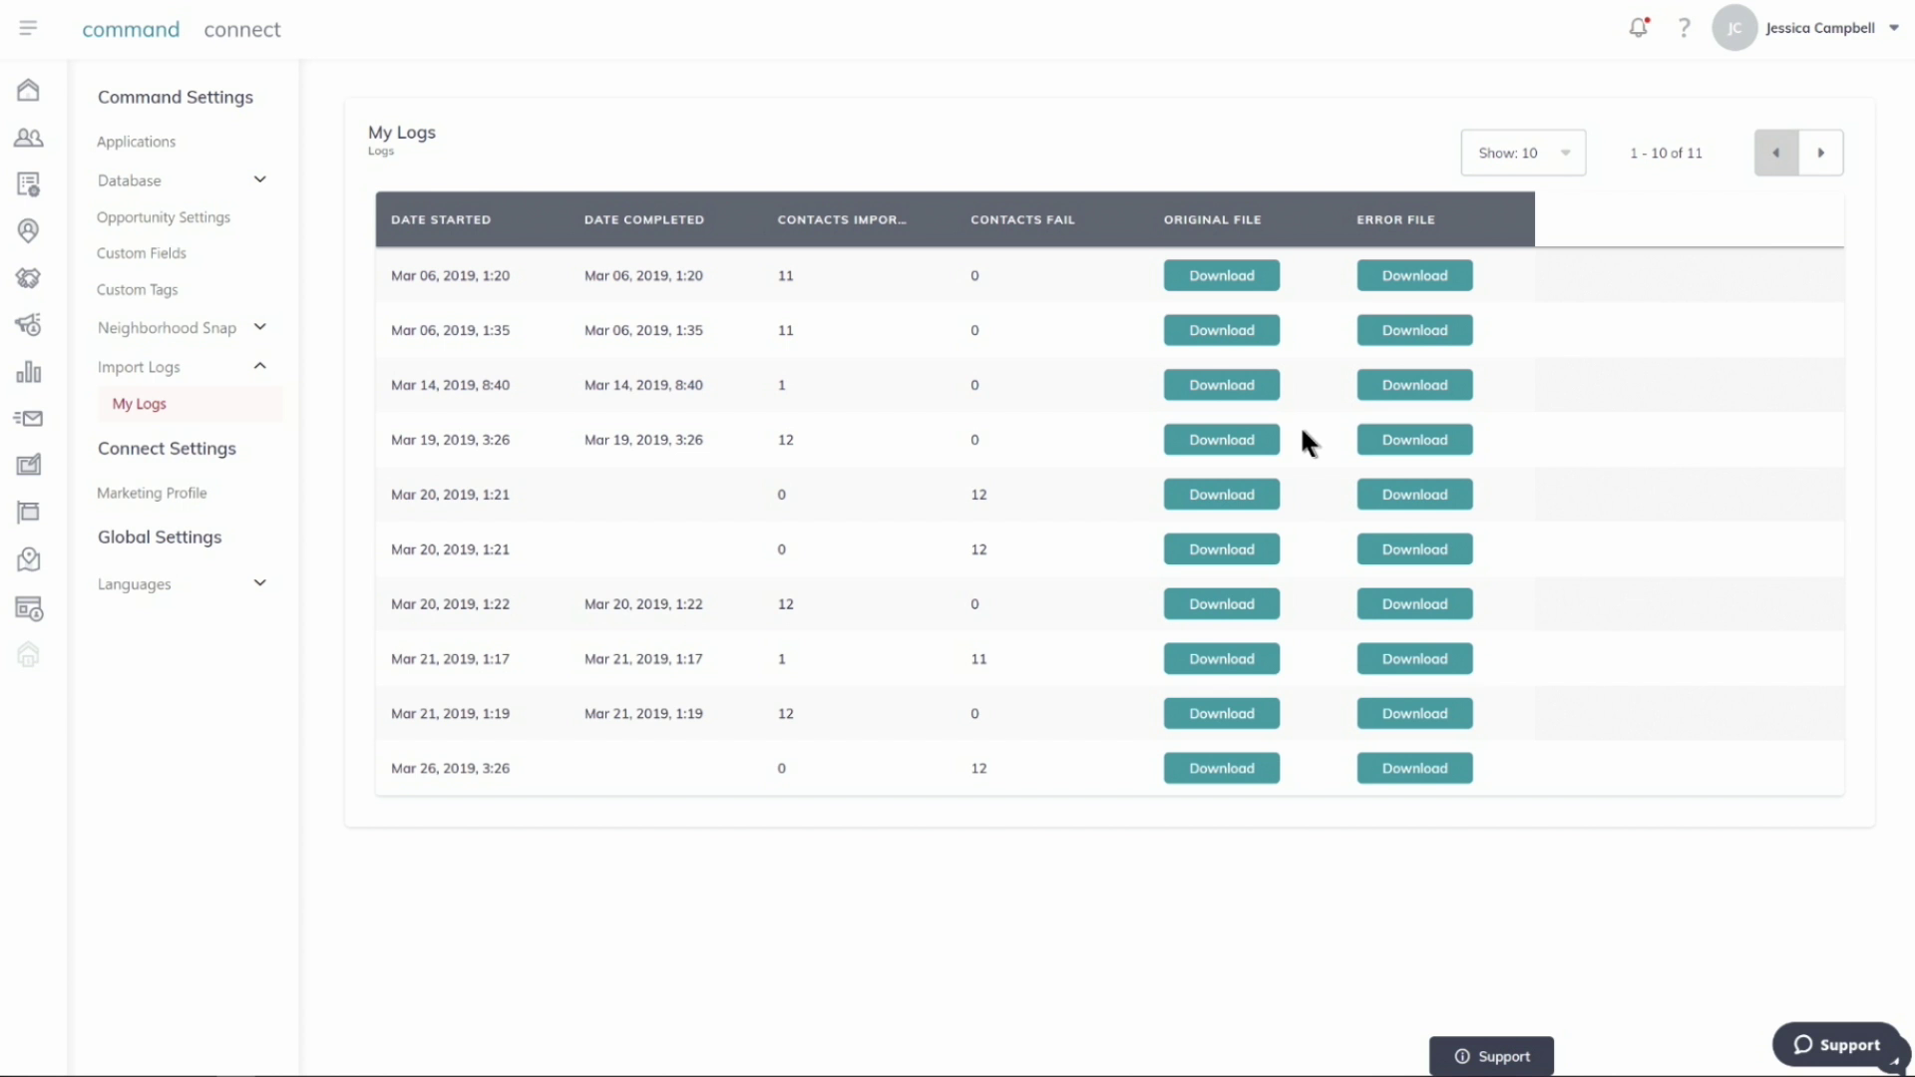
pyautogui.click(1407, 397)
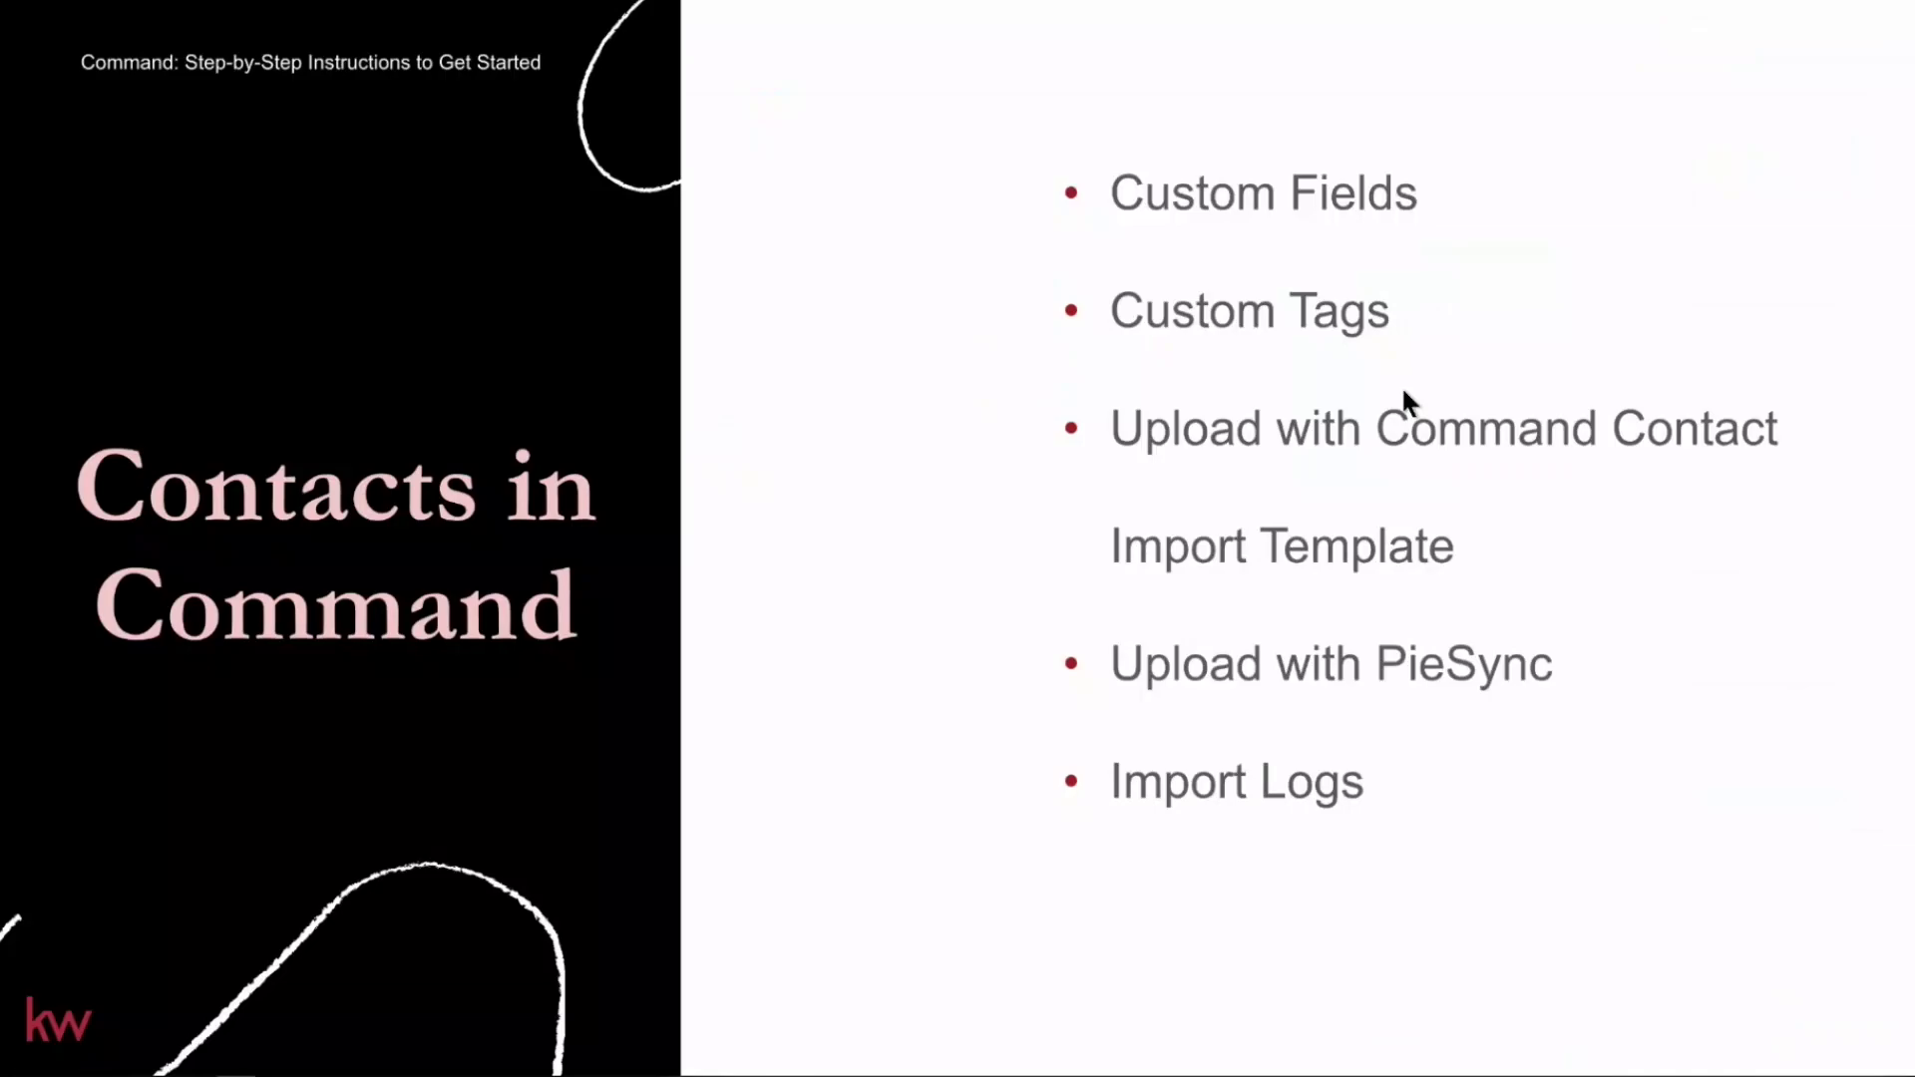
pyautogui.press('Right')
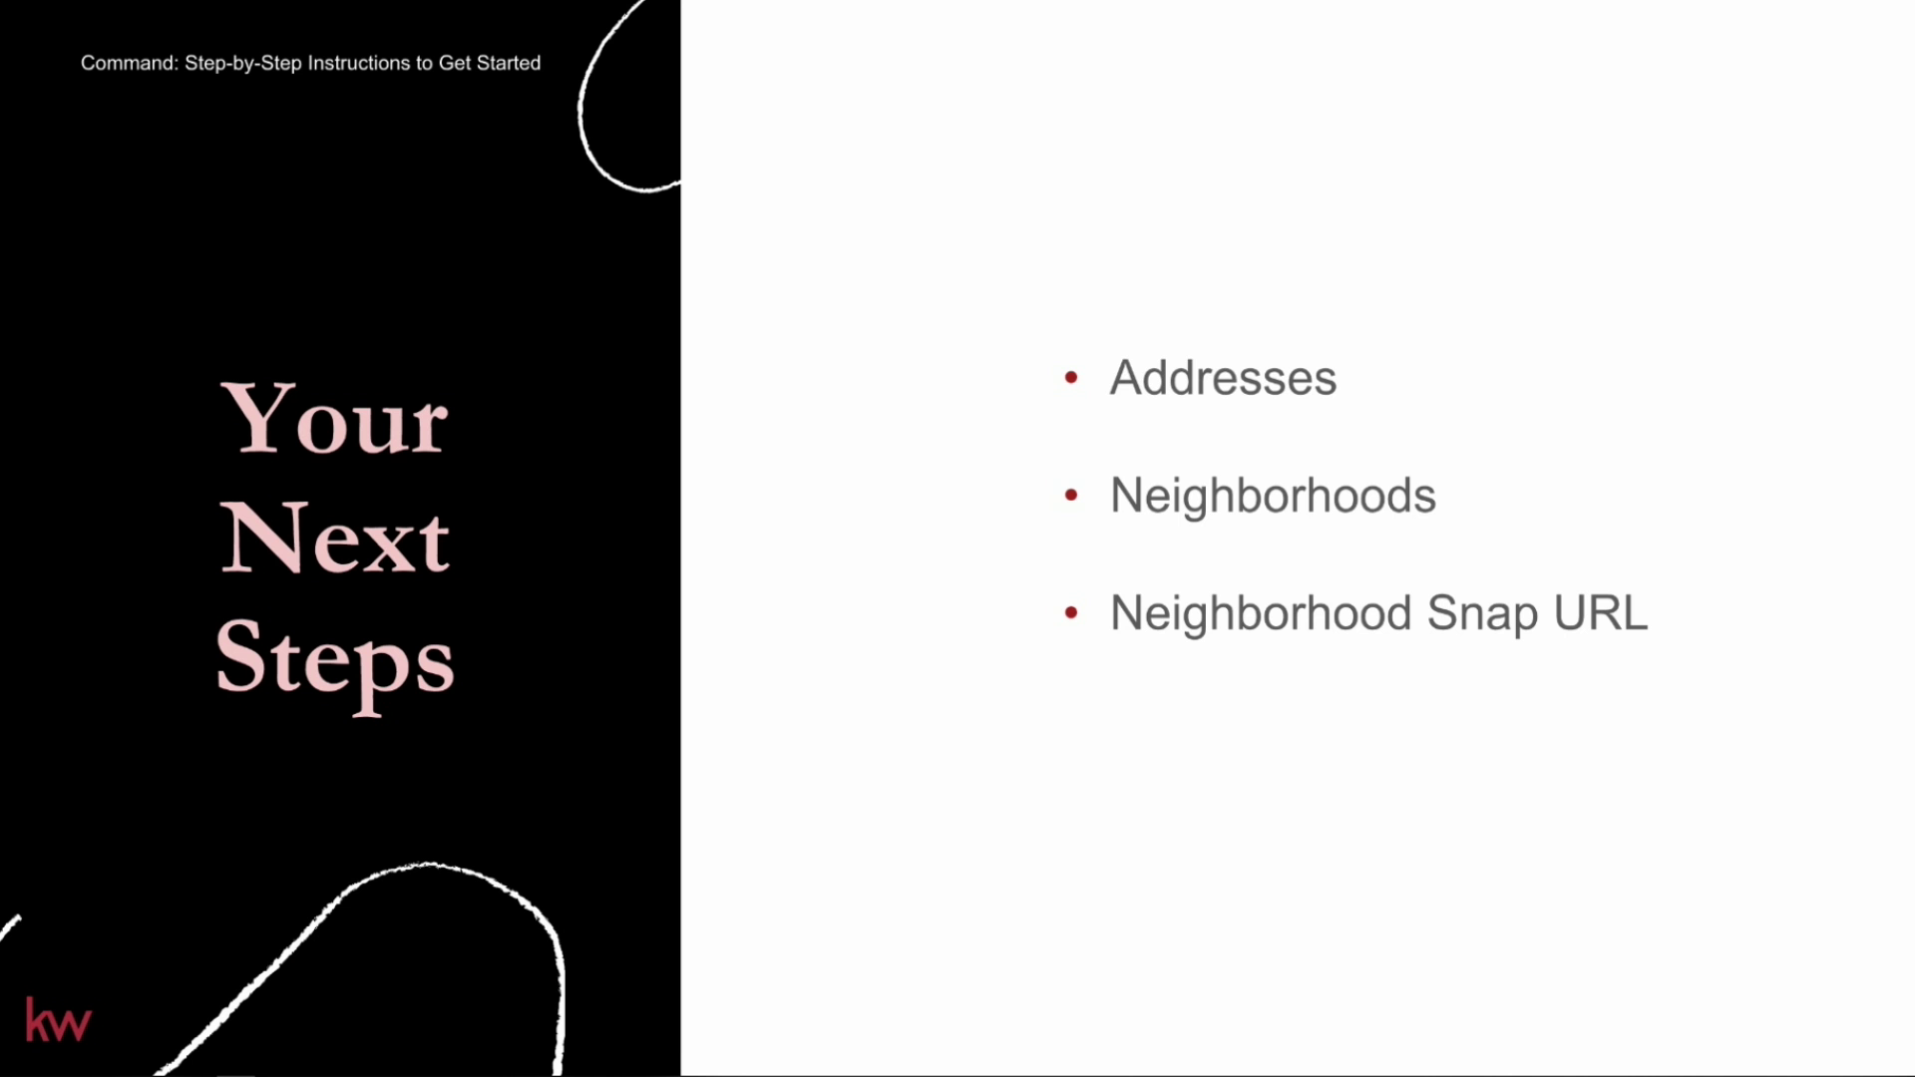
pyautogui.hotkey('alt', 'Tab')
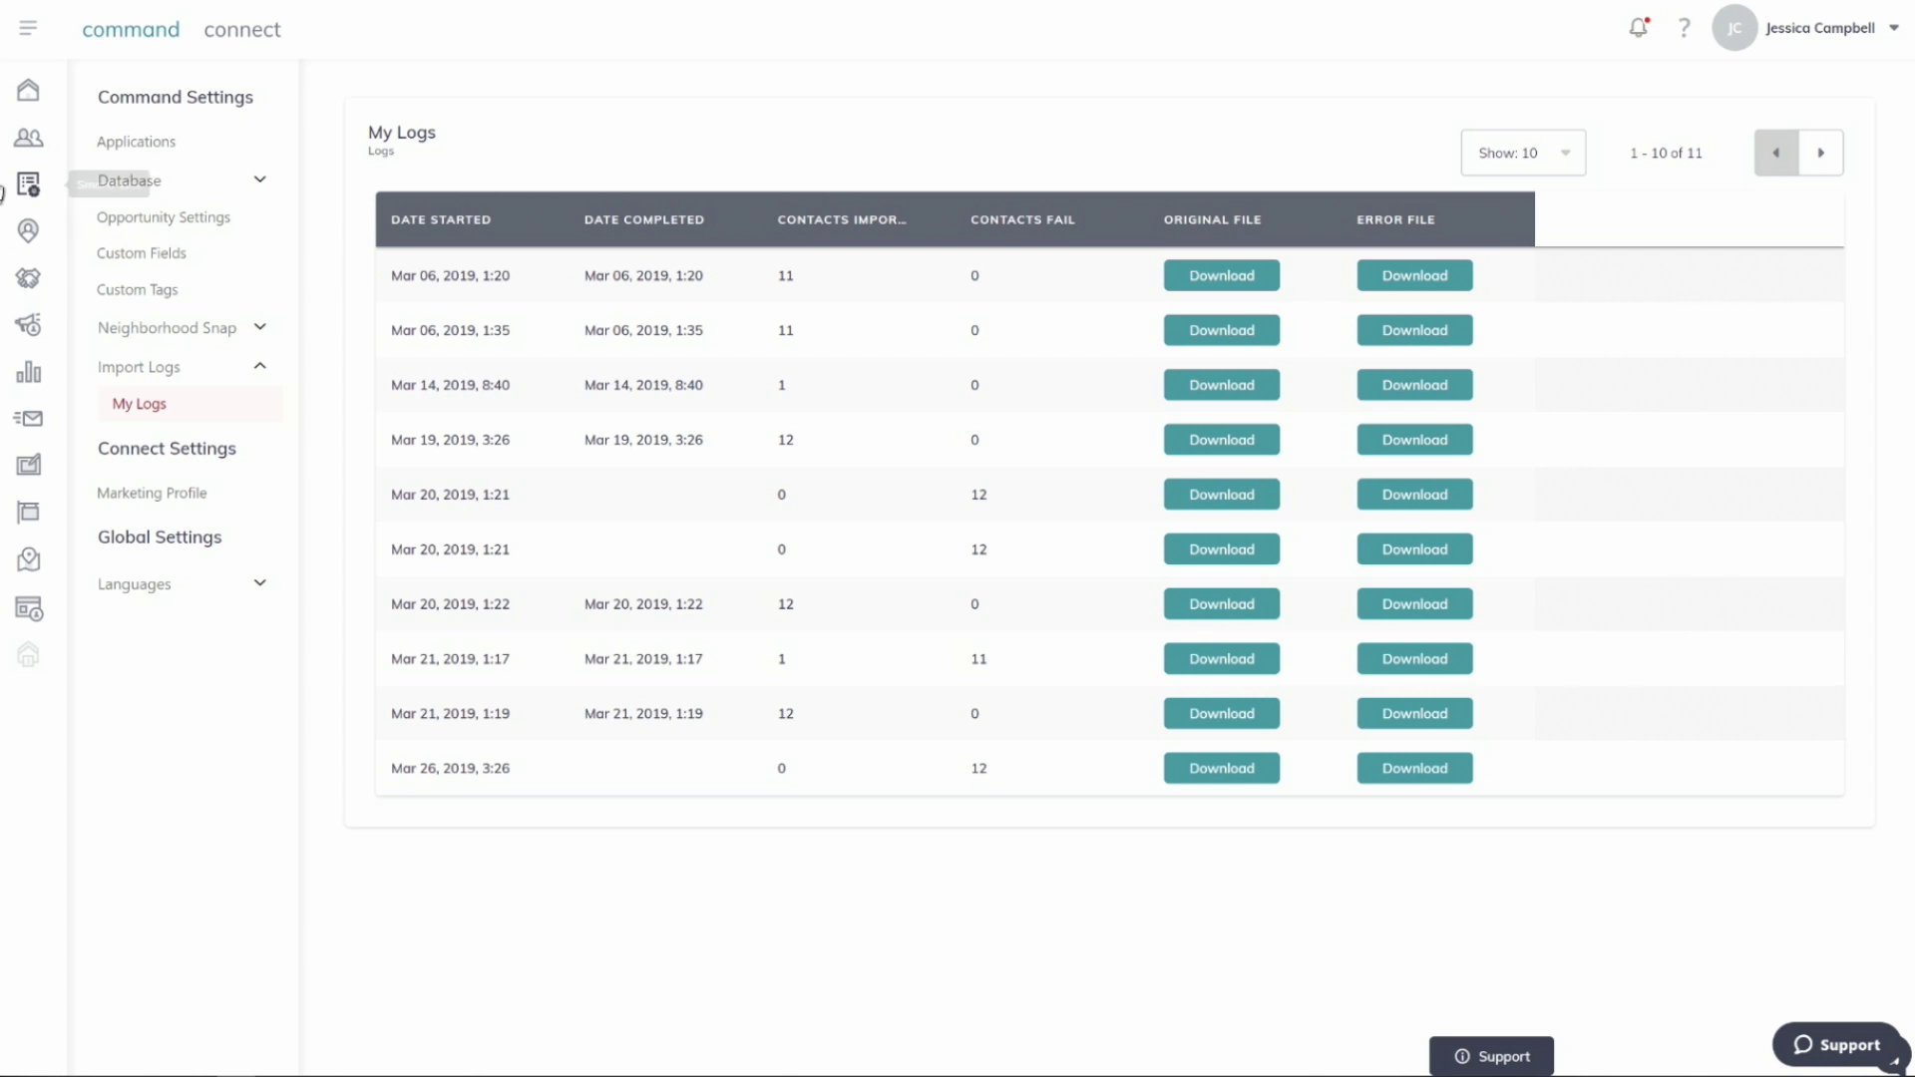
# Open the second contact's record from the contacts list and review its details down to the Neighborhoods section.
pyautogui.click(28, 139)
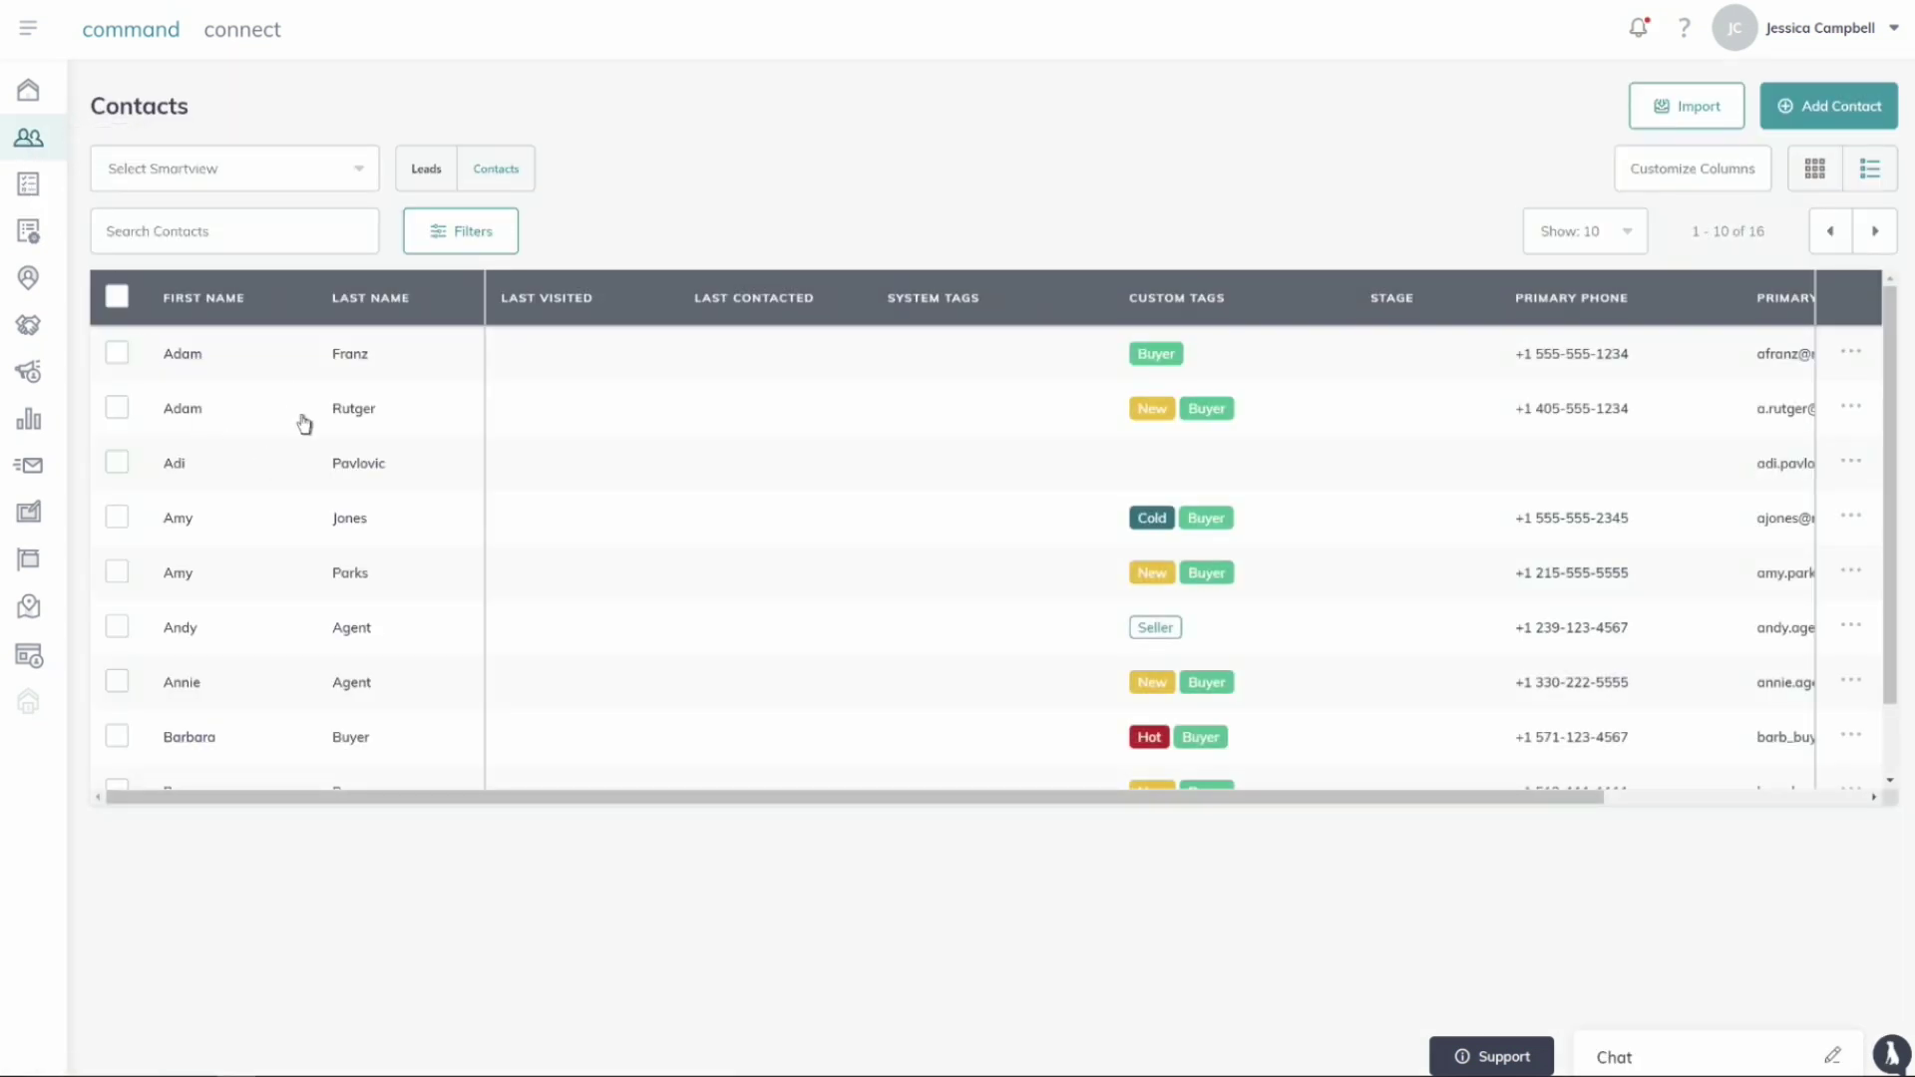
pyautogui.click(299, 409)
pyautogui.scroll(-2, 330, 488)
pyautogui.scroll(2, 330, 488)
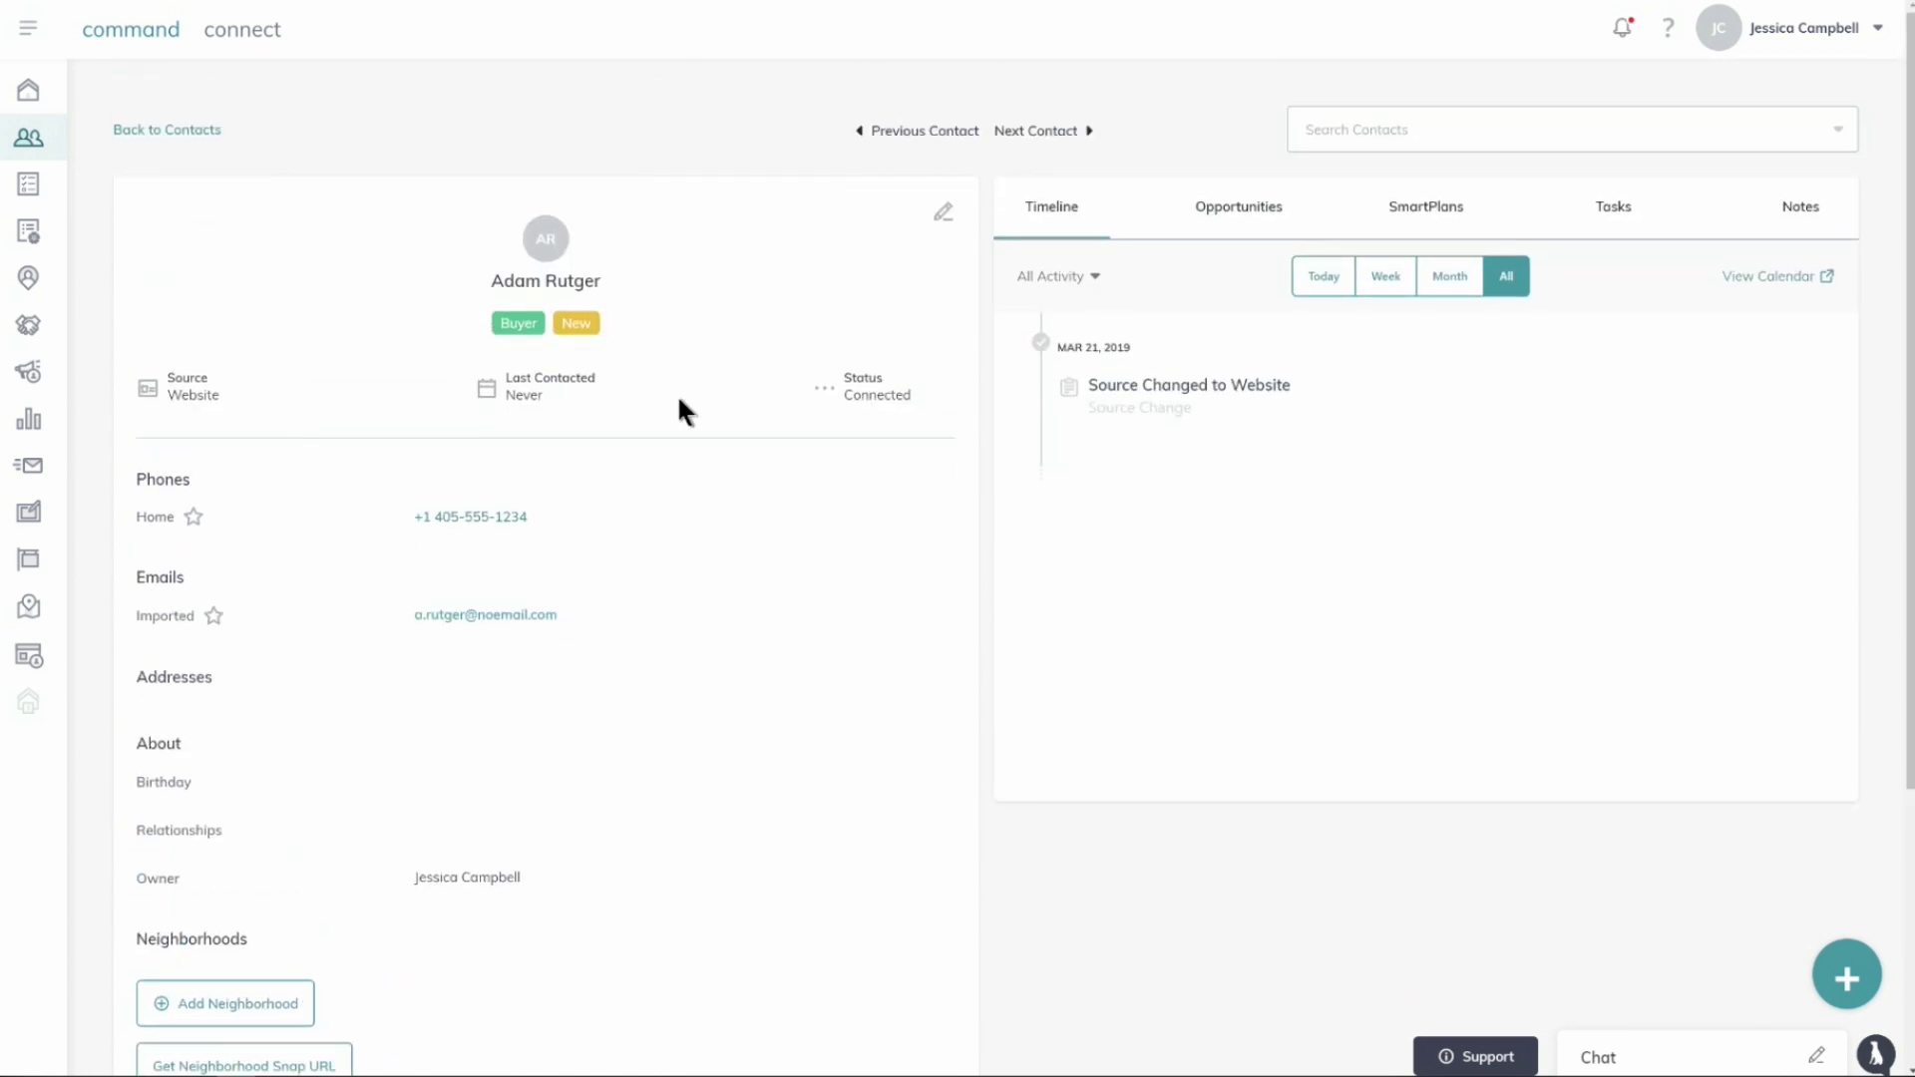
pyautogui.scroll(-3, 658, 458)
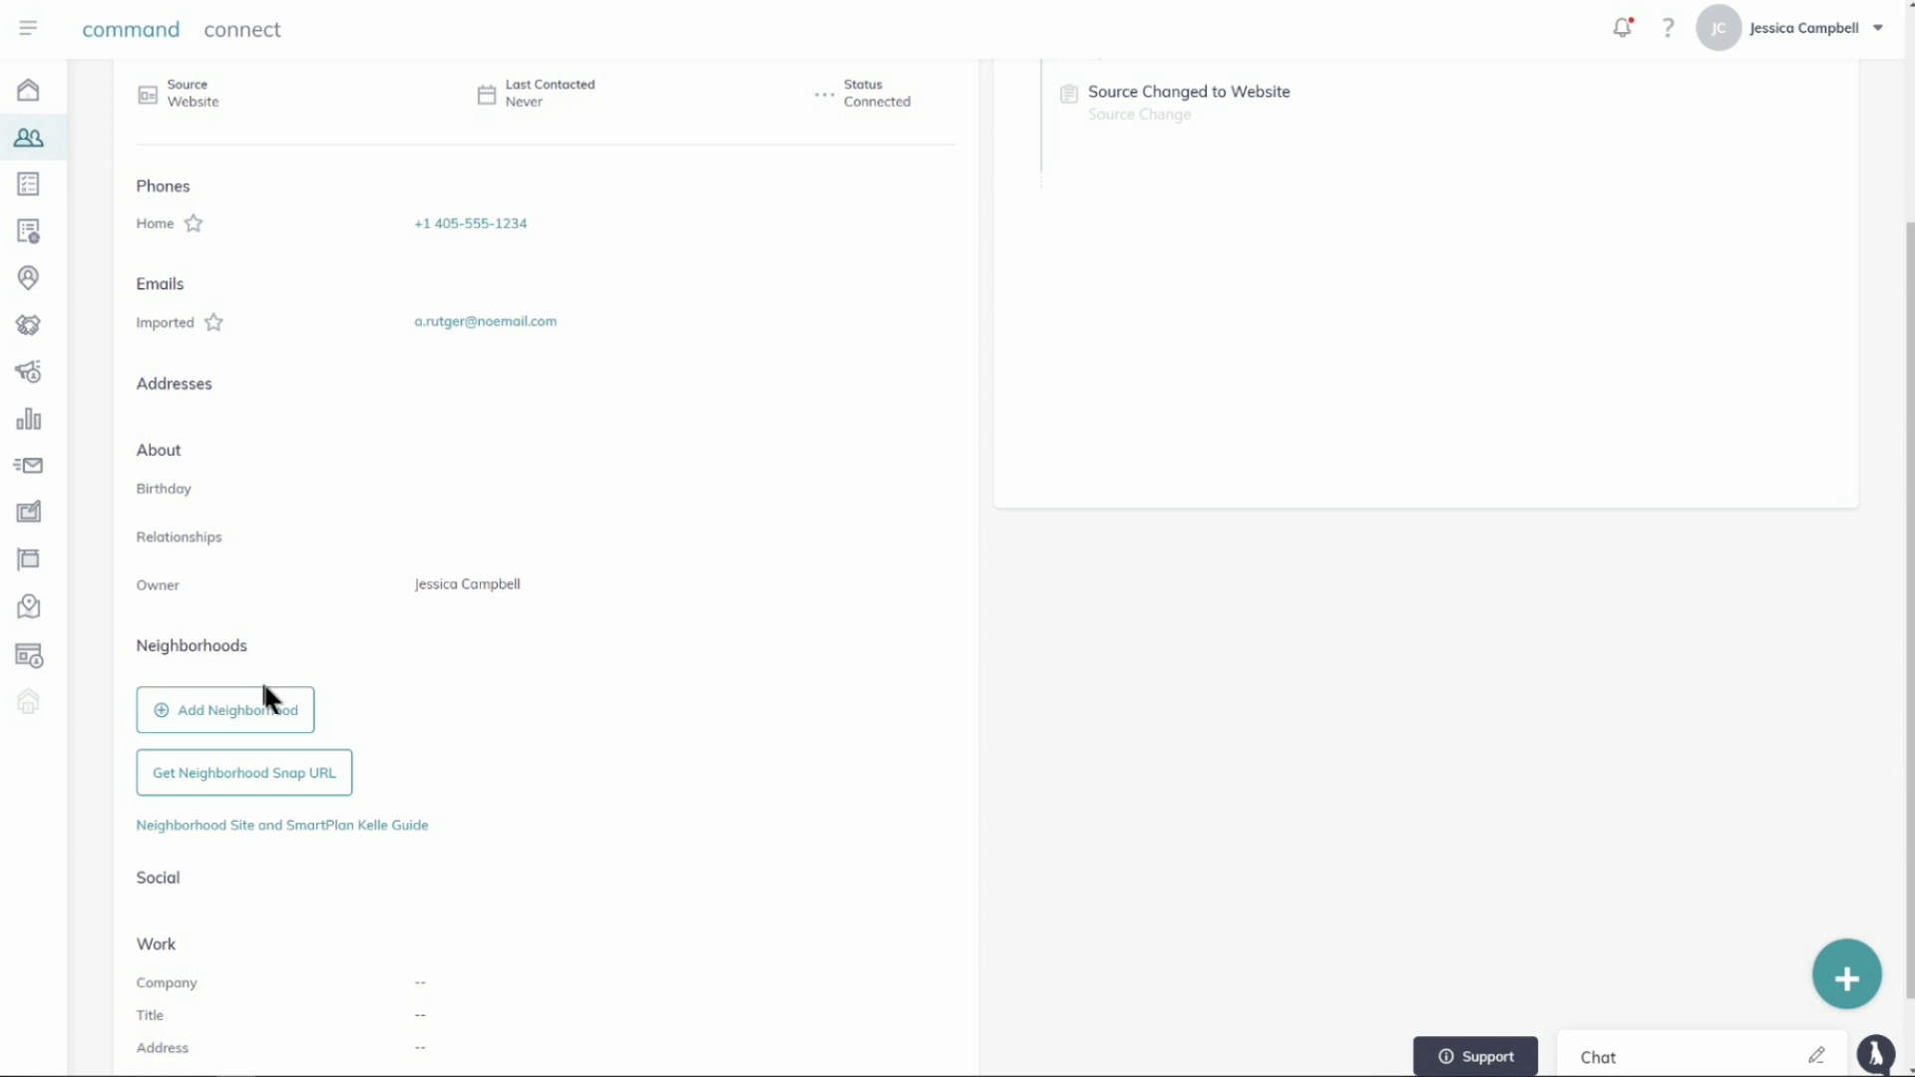
# Start adding a neighborhood to the second contact and select Lost Creek near Austin on the map.
pyautogui.click(269, 722)
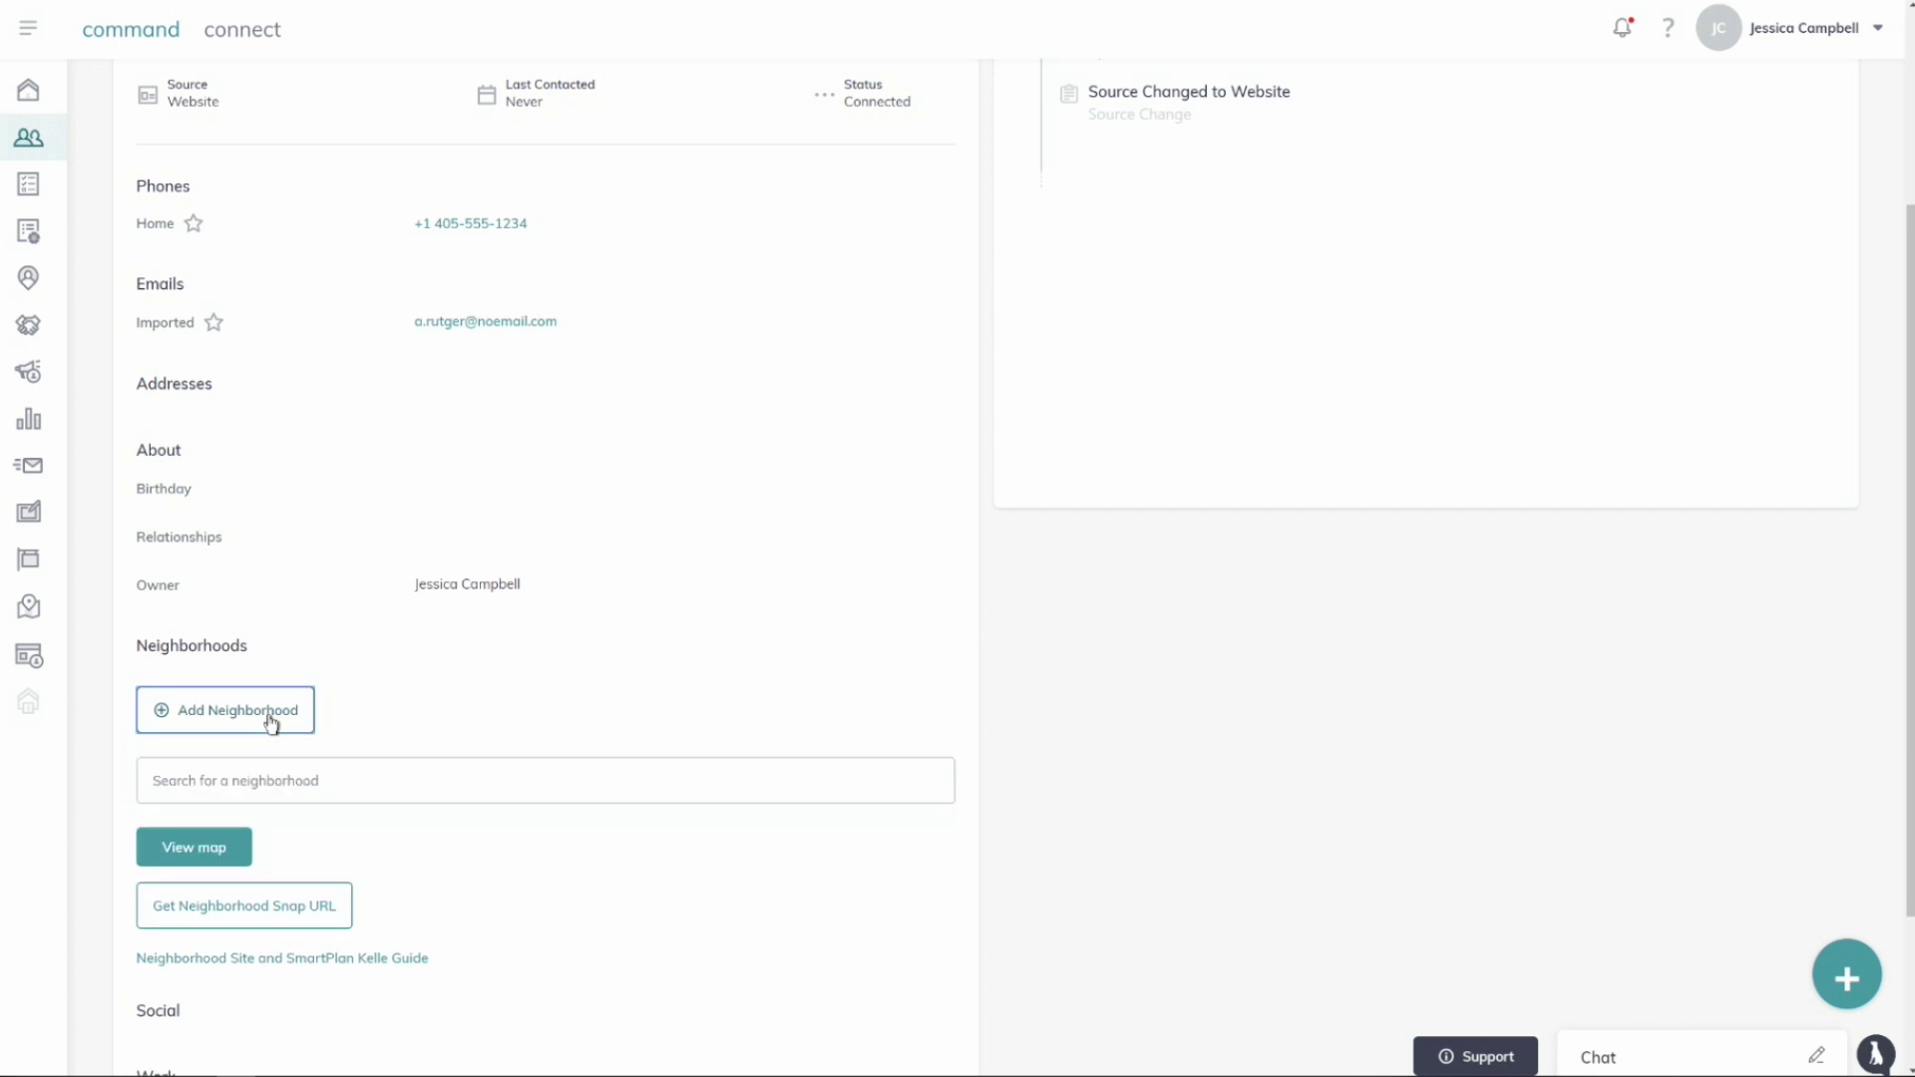
pyautogui.click(205, 848)
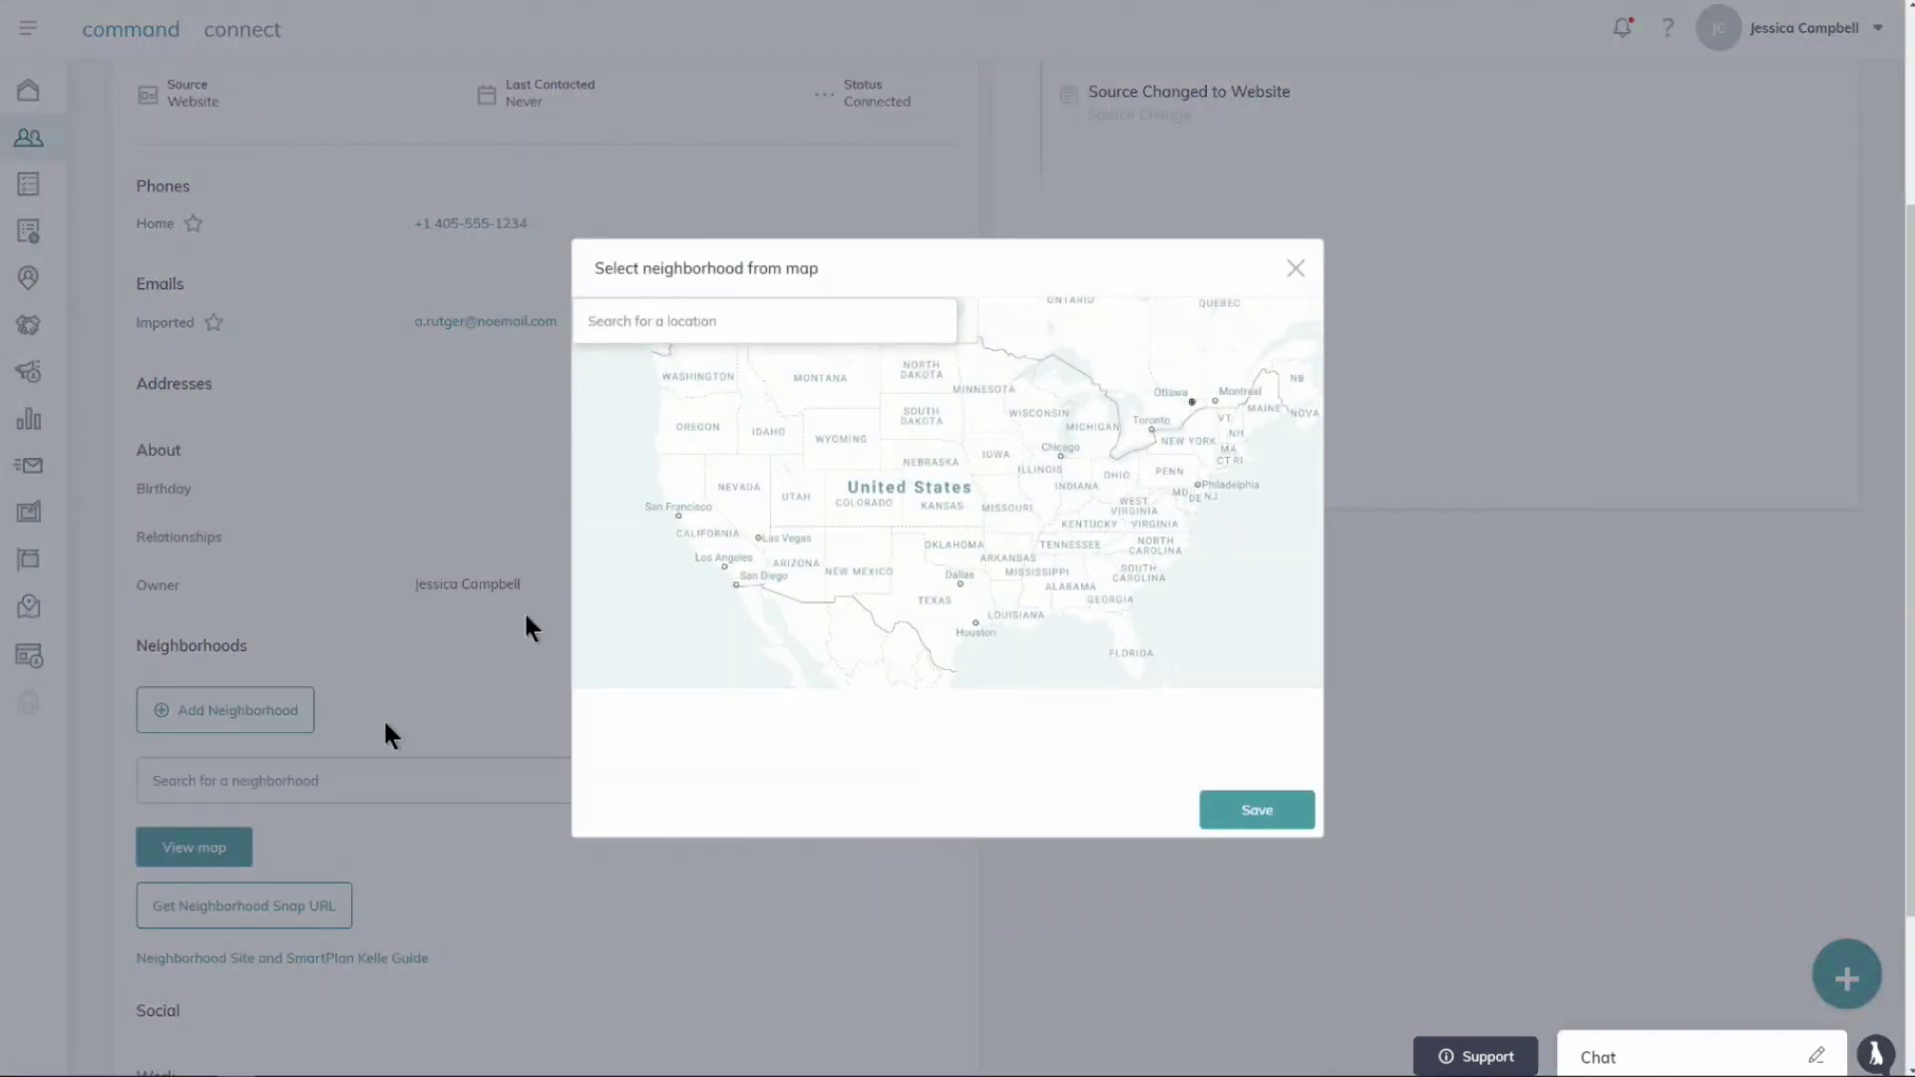
pyautogui.click(1295, 606)
pyautogui.click(1295, 607)
pyautogui.click(1295, 606)
pyautogui.moveTo(1132, 596); pyautogui.dragTo(1050, 238)
pyautogui.moveTo(1066, 548); pyautogui.dragTo(1063, 359)
pyautogui.moveTo(1078, 639); pyautogui.dragTo(1082, 536)
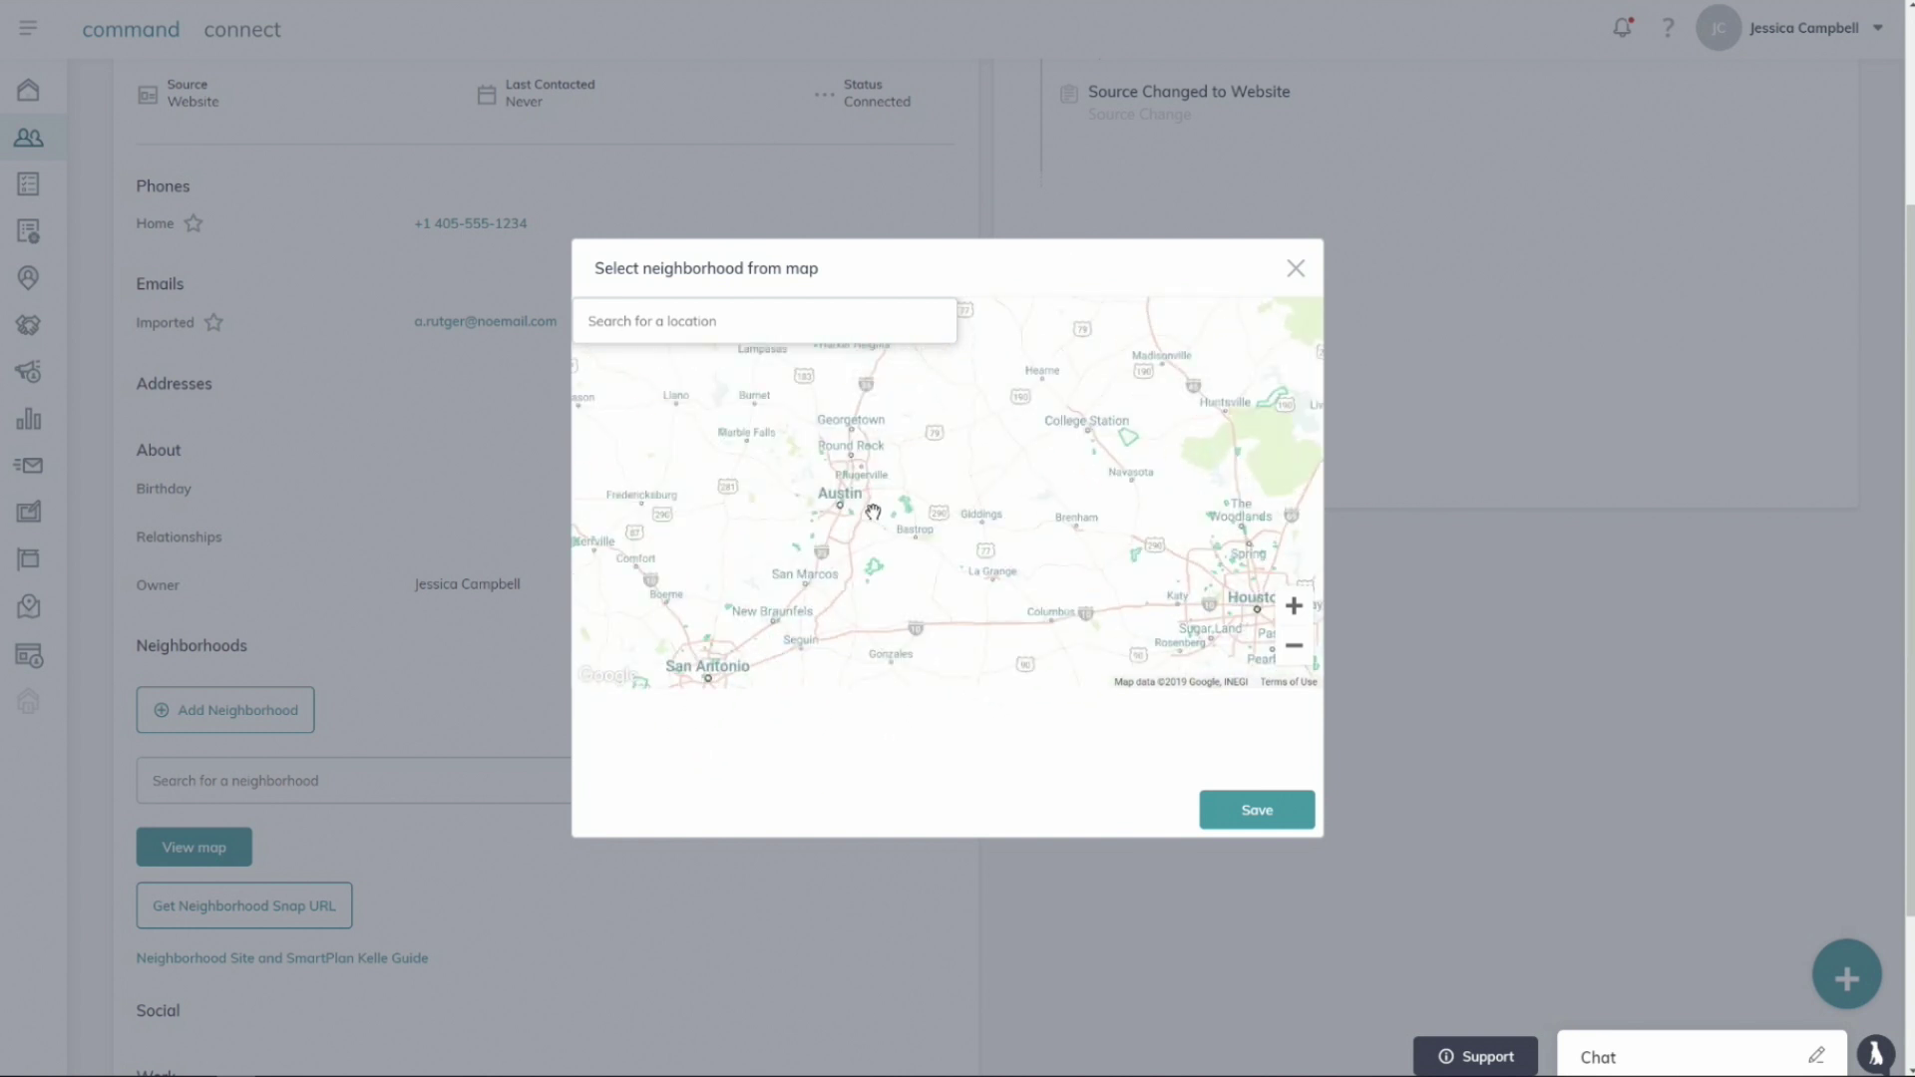
pyautogui.scroll(2, 868, 506)
pyautogui.moveTo(837, 547); pyautogui.dragTo(908, 569)
pyautogui.scroll(2, 863, 519)
pyautogui.click(857, 499)
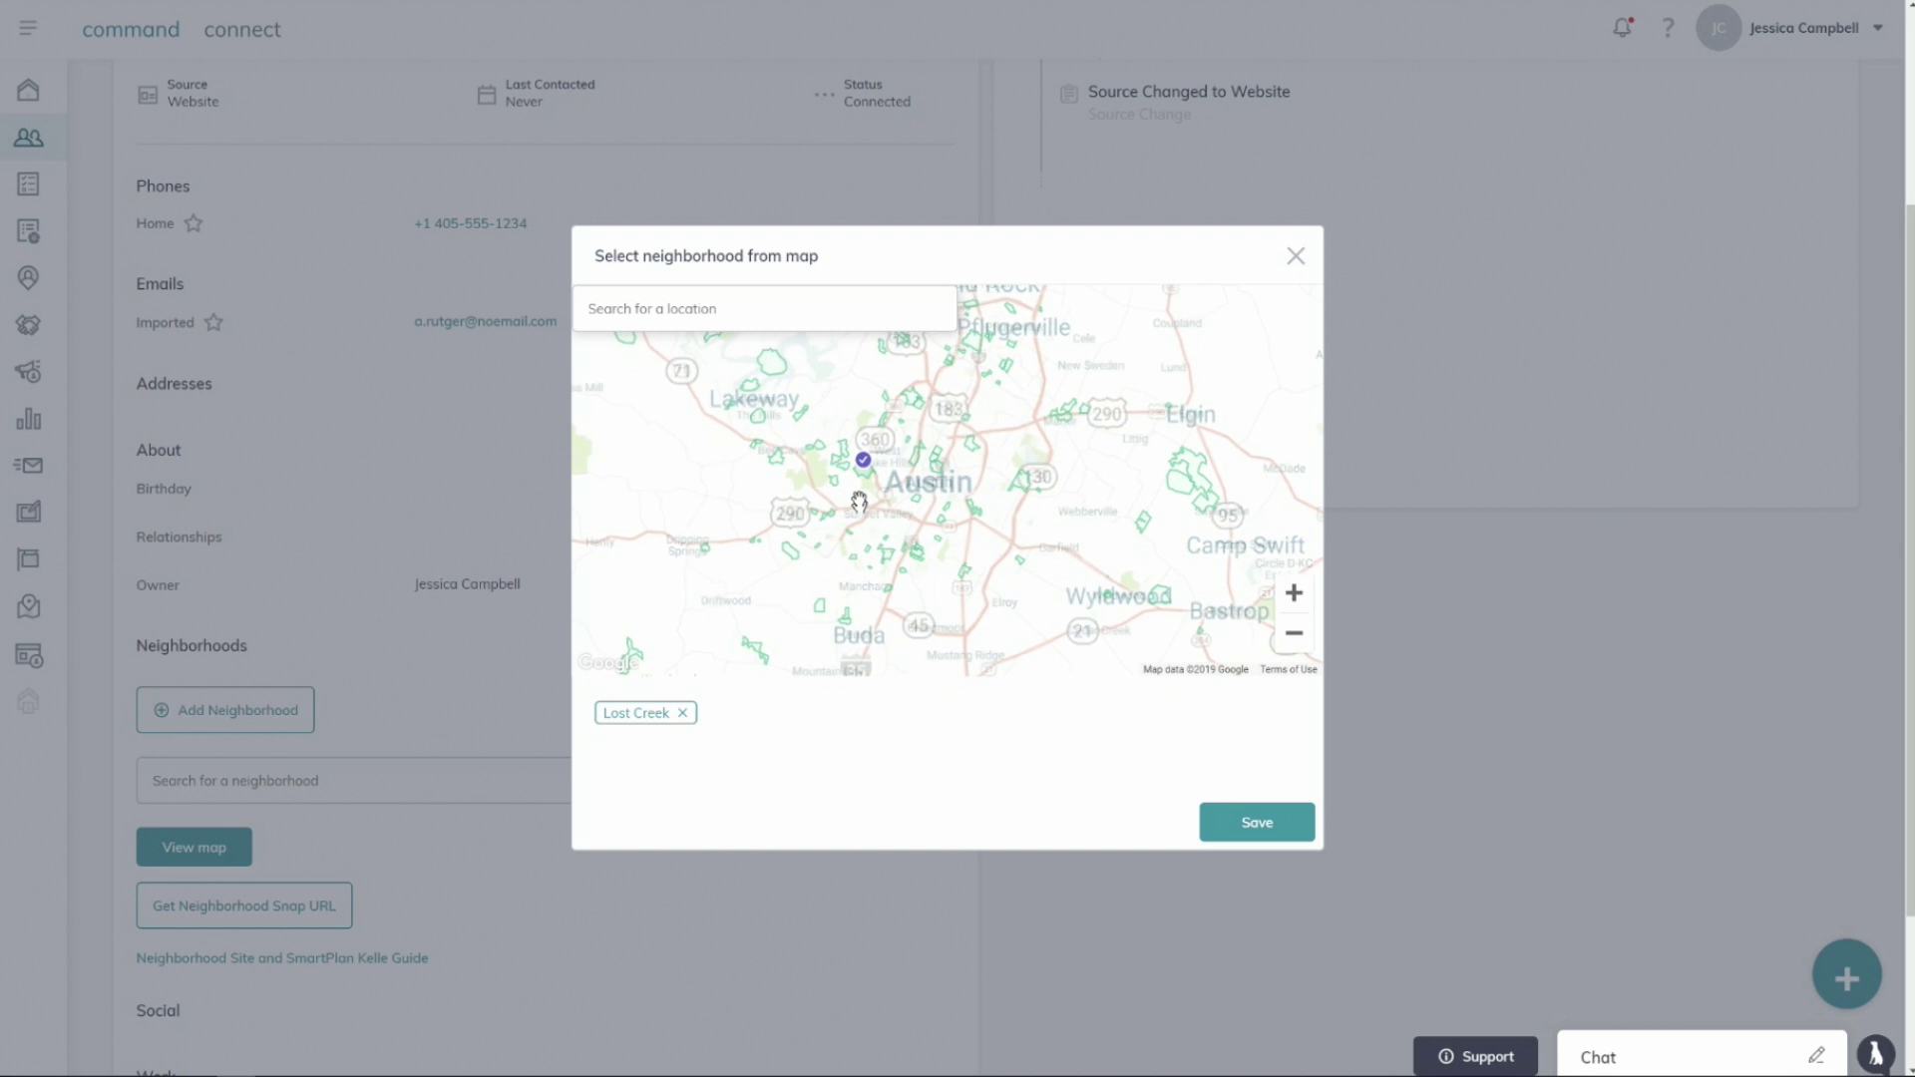
# Add Woods of Westlake Ren., Castle Ridge, Barton Creek North and Camelot to the Lost Creek selection on the map, and save the neighborhoods.
pyautogui.scroll(-1, 866, 469)
pyautogui.moveTo(868, 468); pyautogui.dragTo(877, 533)
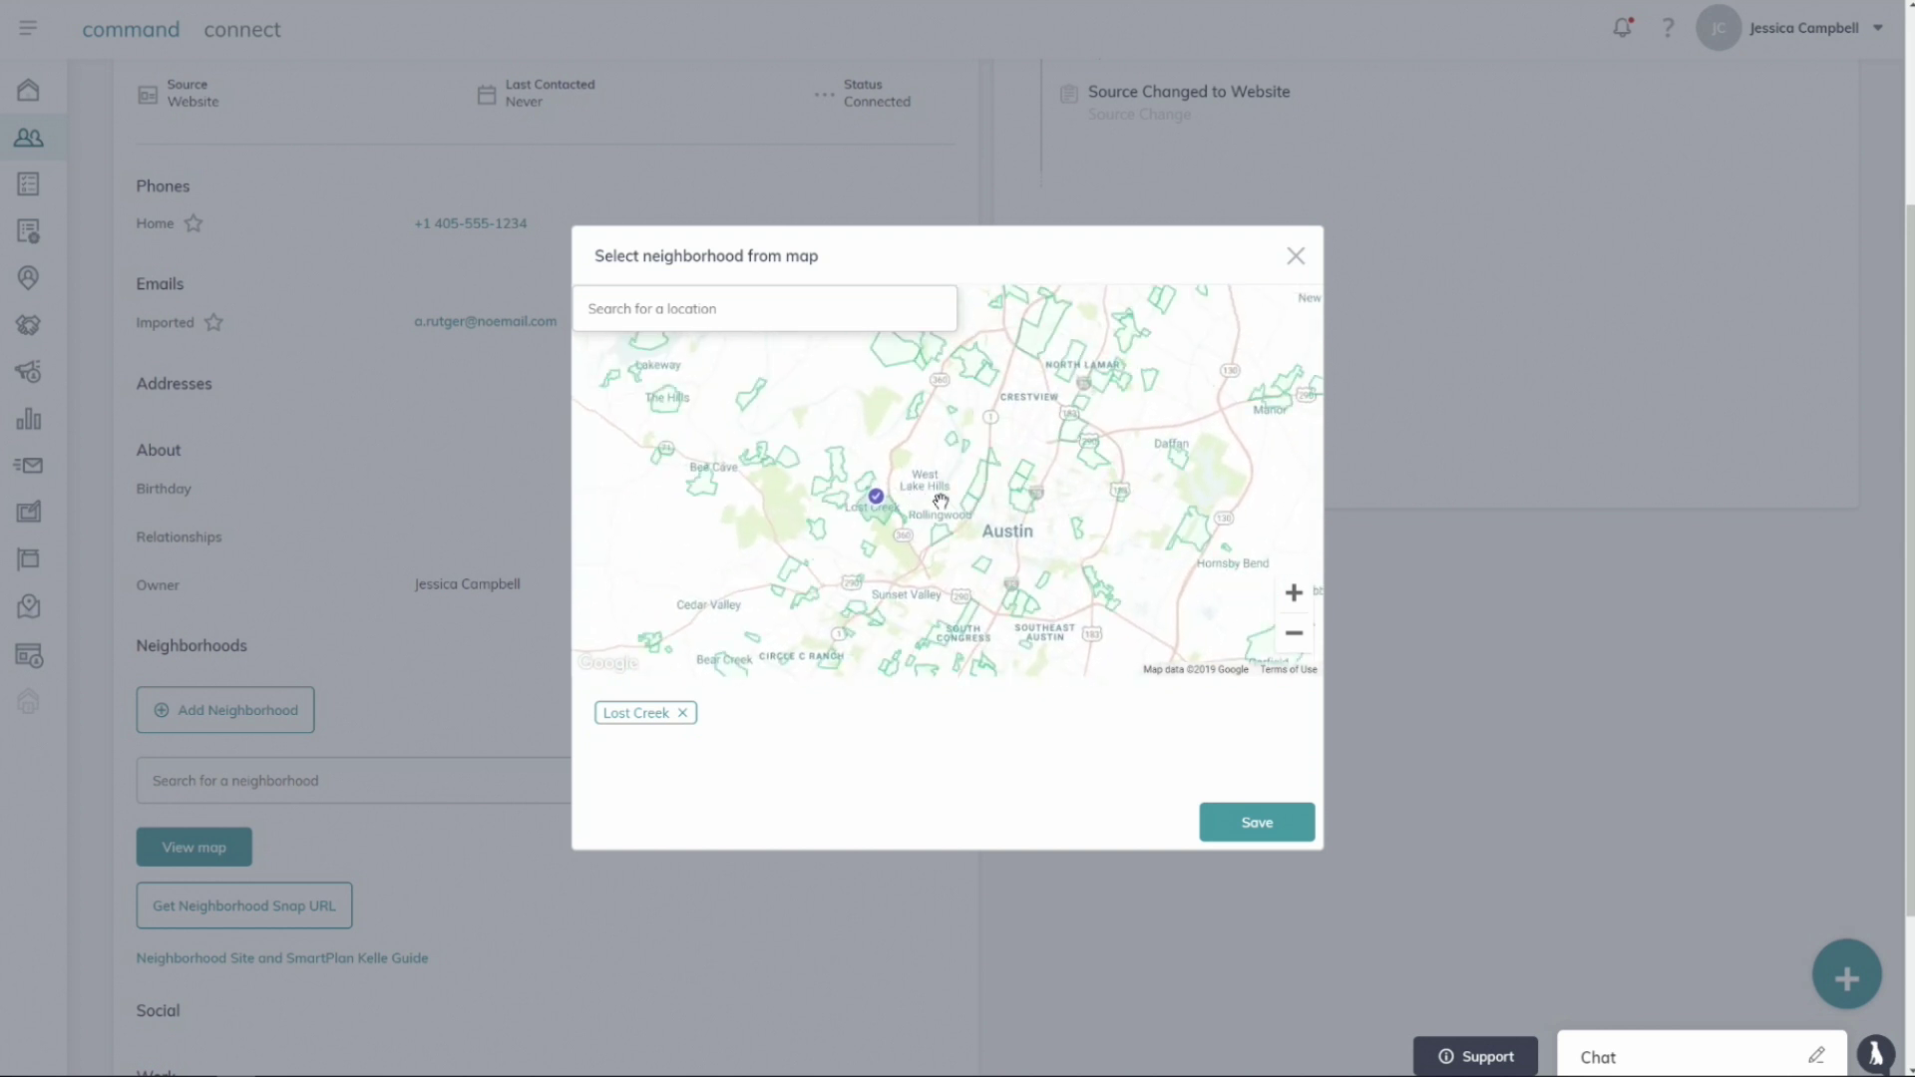
pyautogui.click(1293, 593)
pyautogui.click(1294, 593)
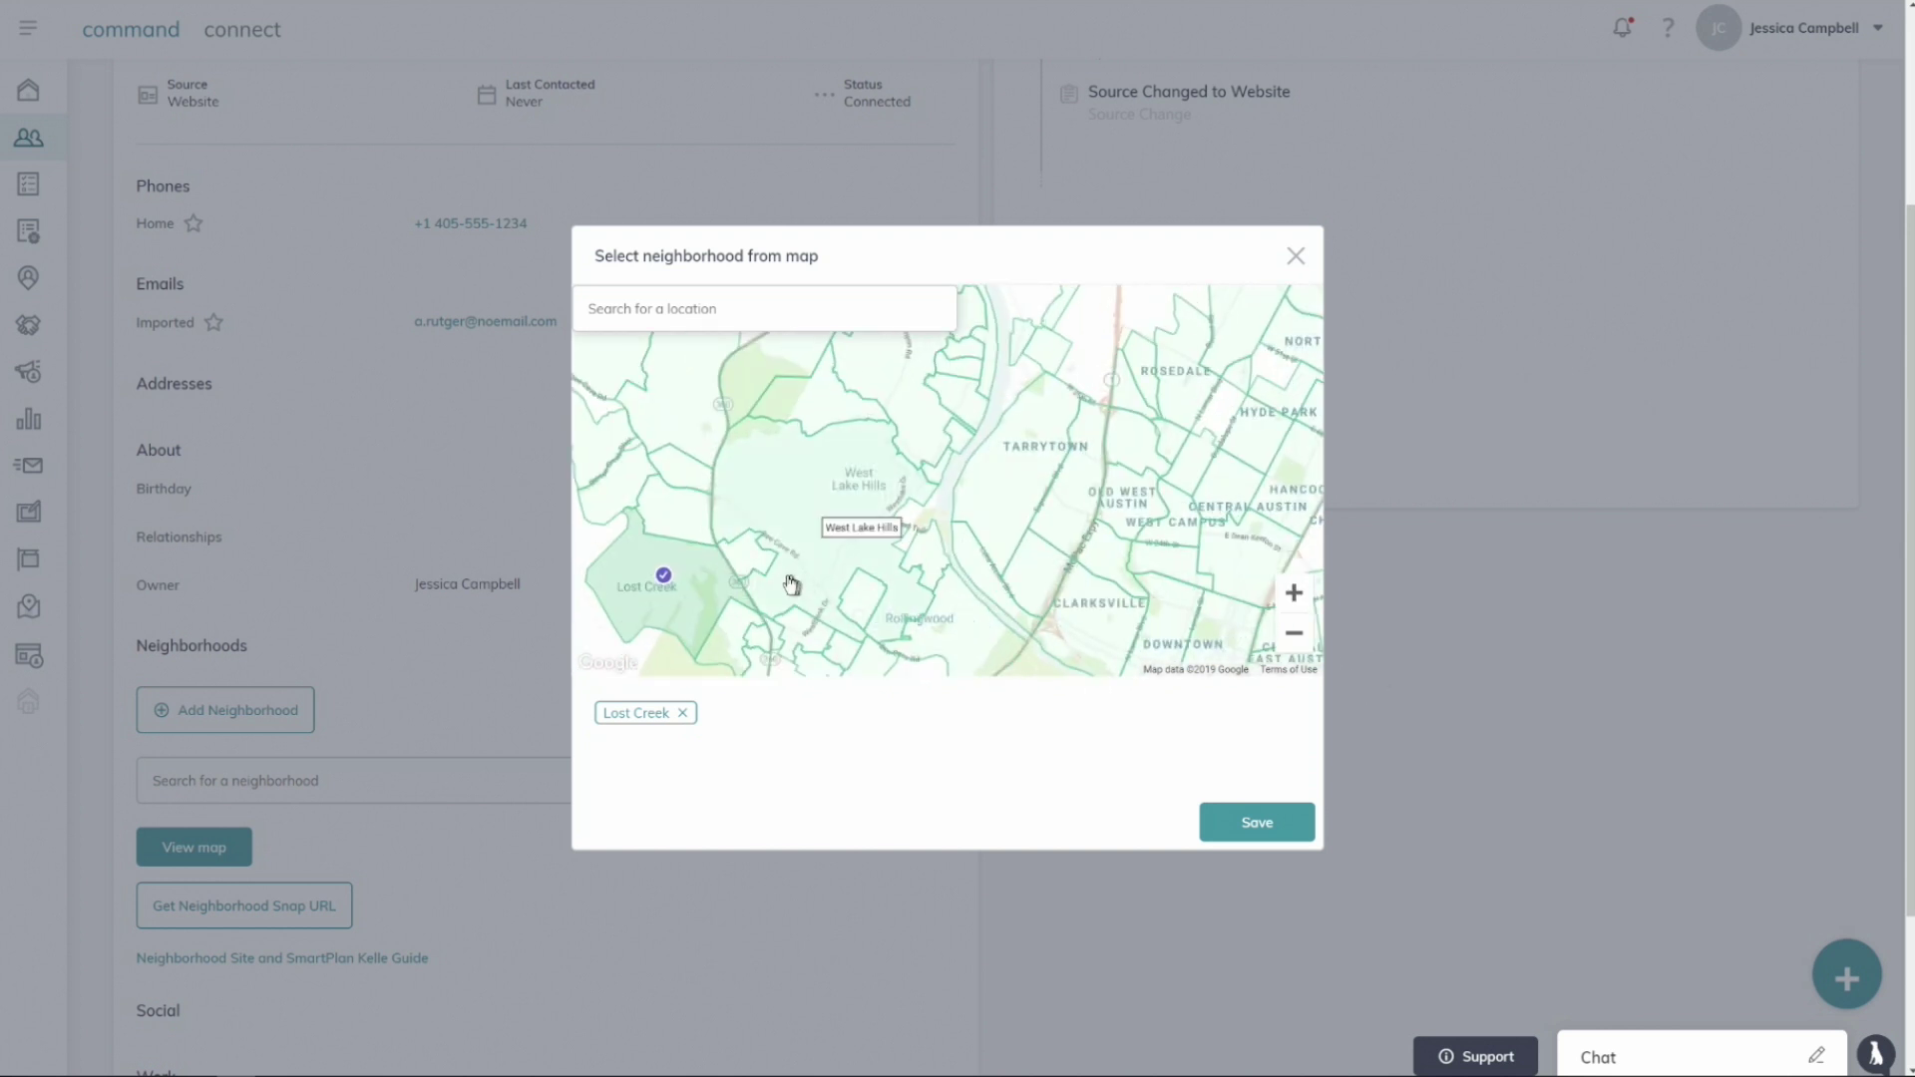
pyautogui.moveTo(781, 585); pyautogui.dragTo(1074, 522)
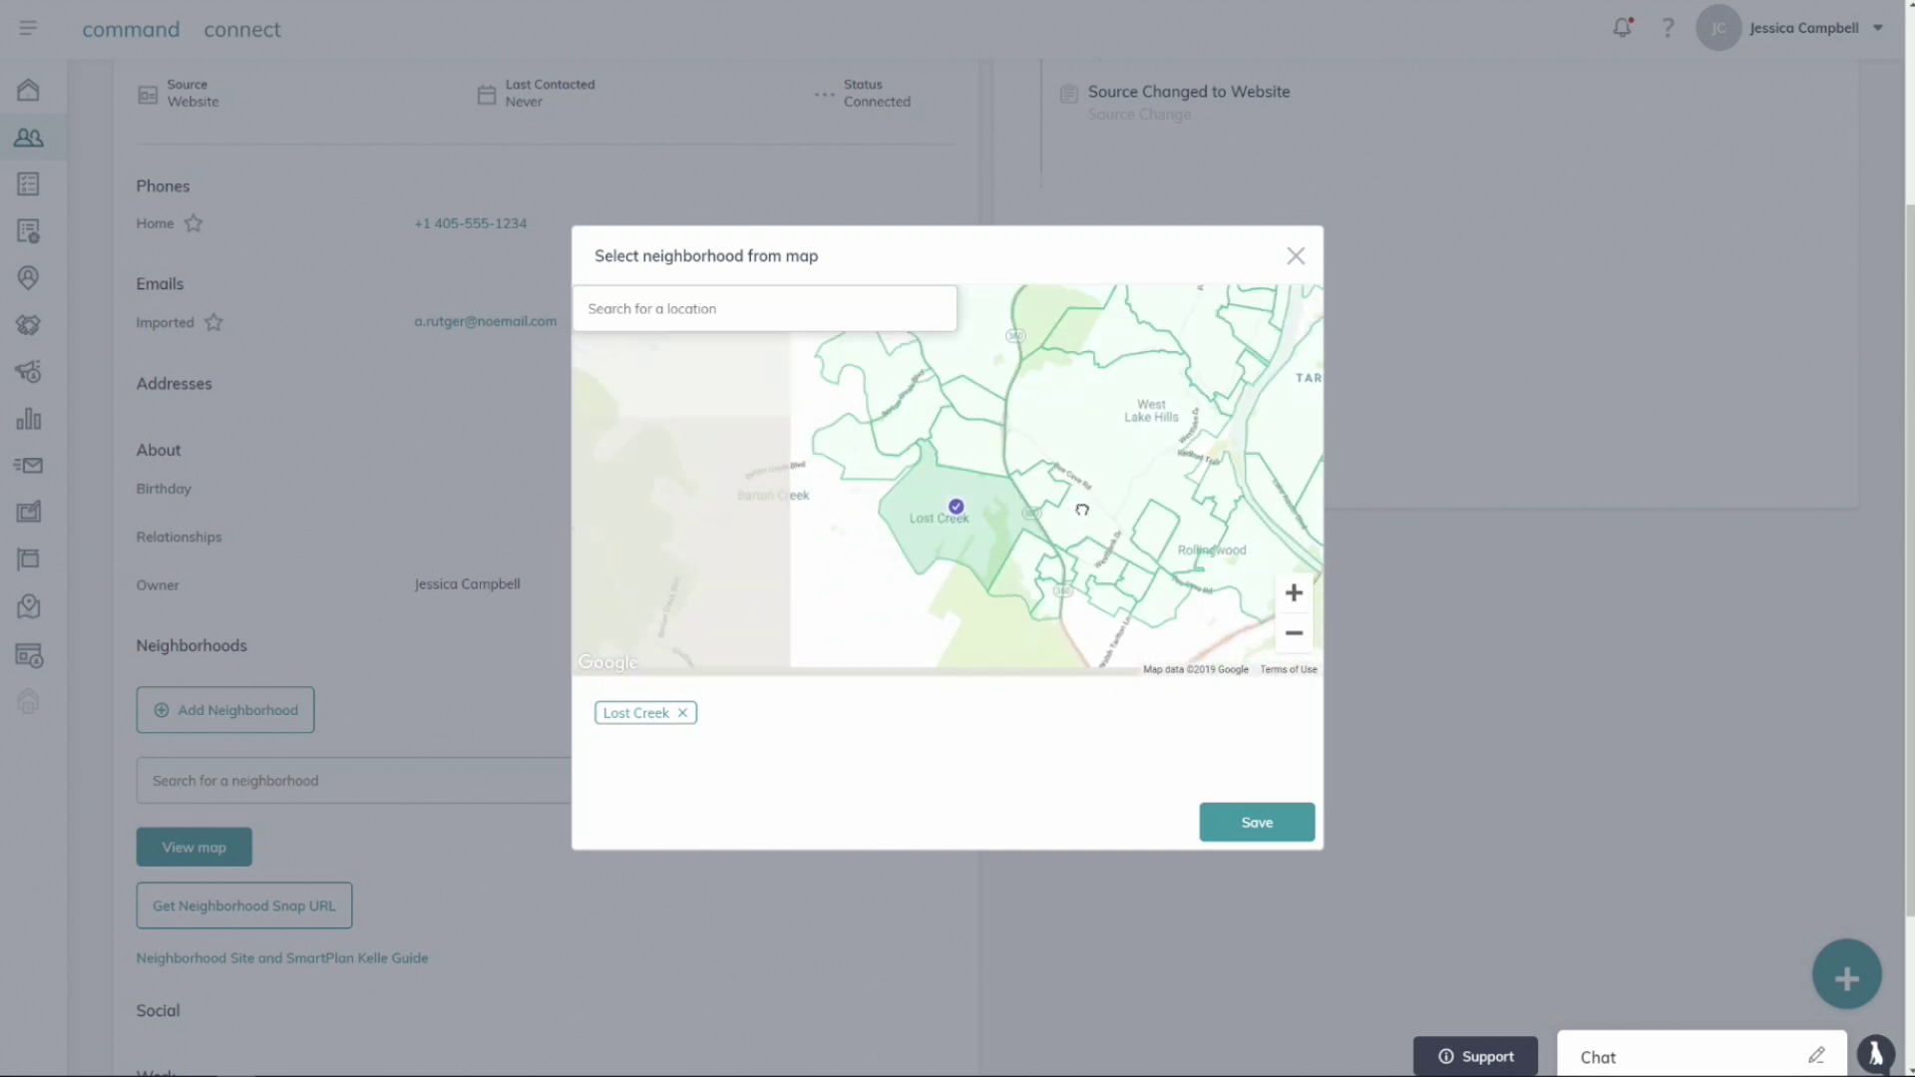
pyautogui.click(1027, 583)
pyautogui.click(978, 468)
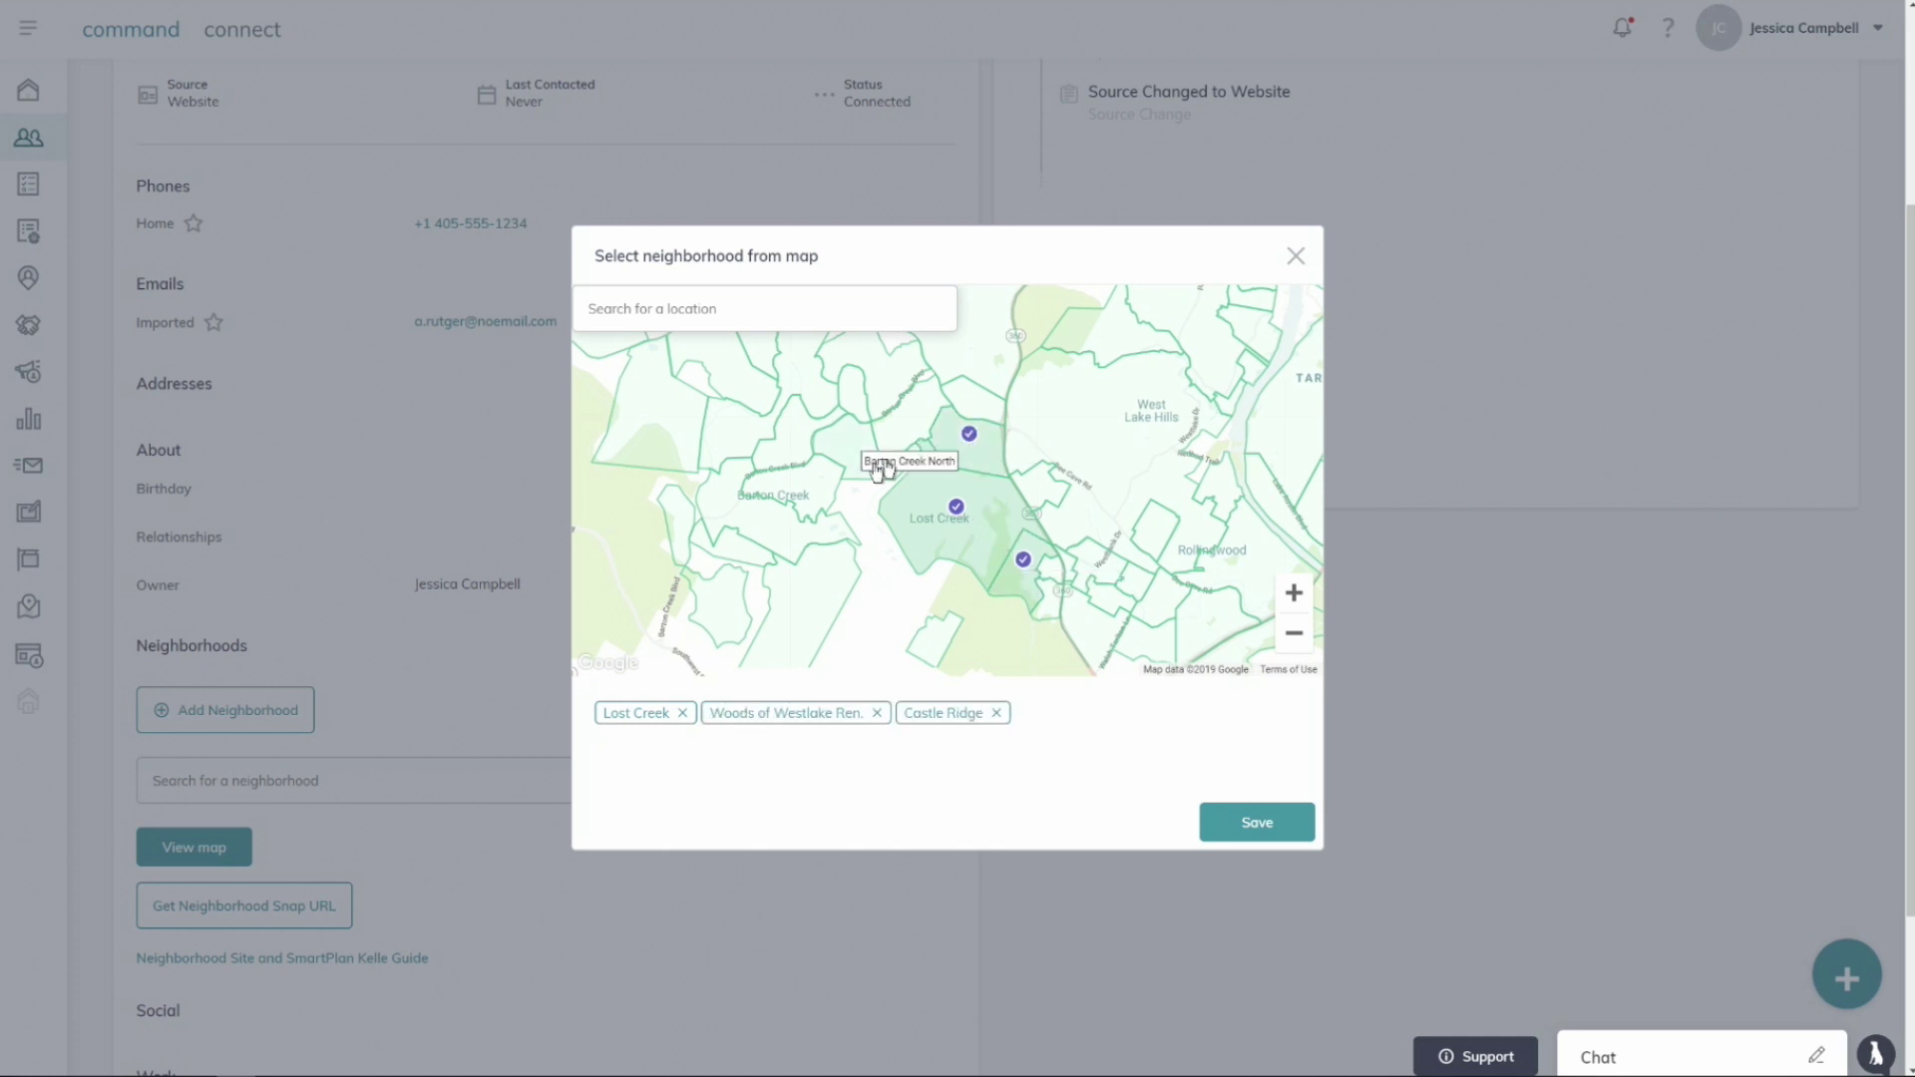
pyautogui.click(880, 470)
pyautogui.click(902, 424)
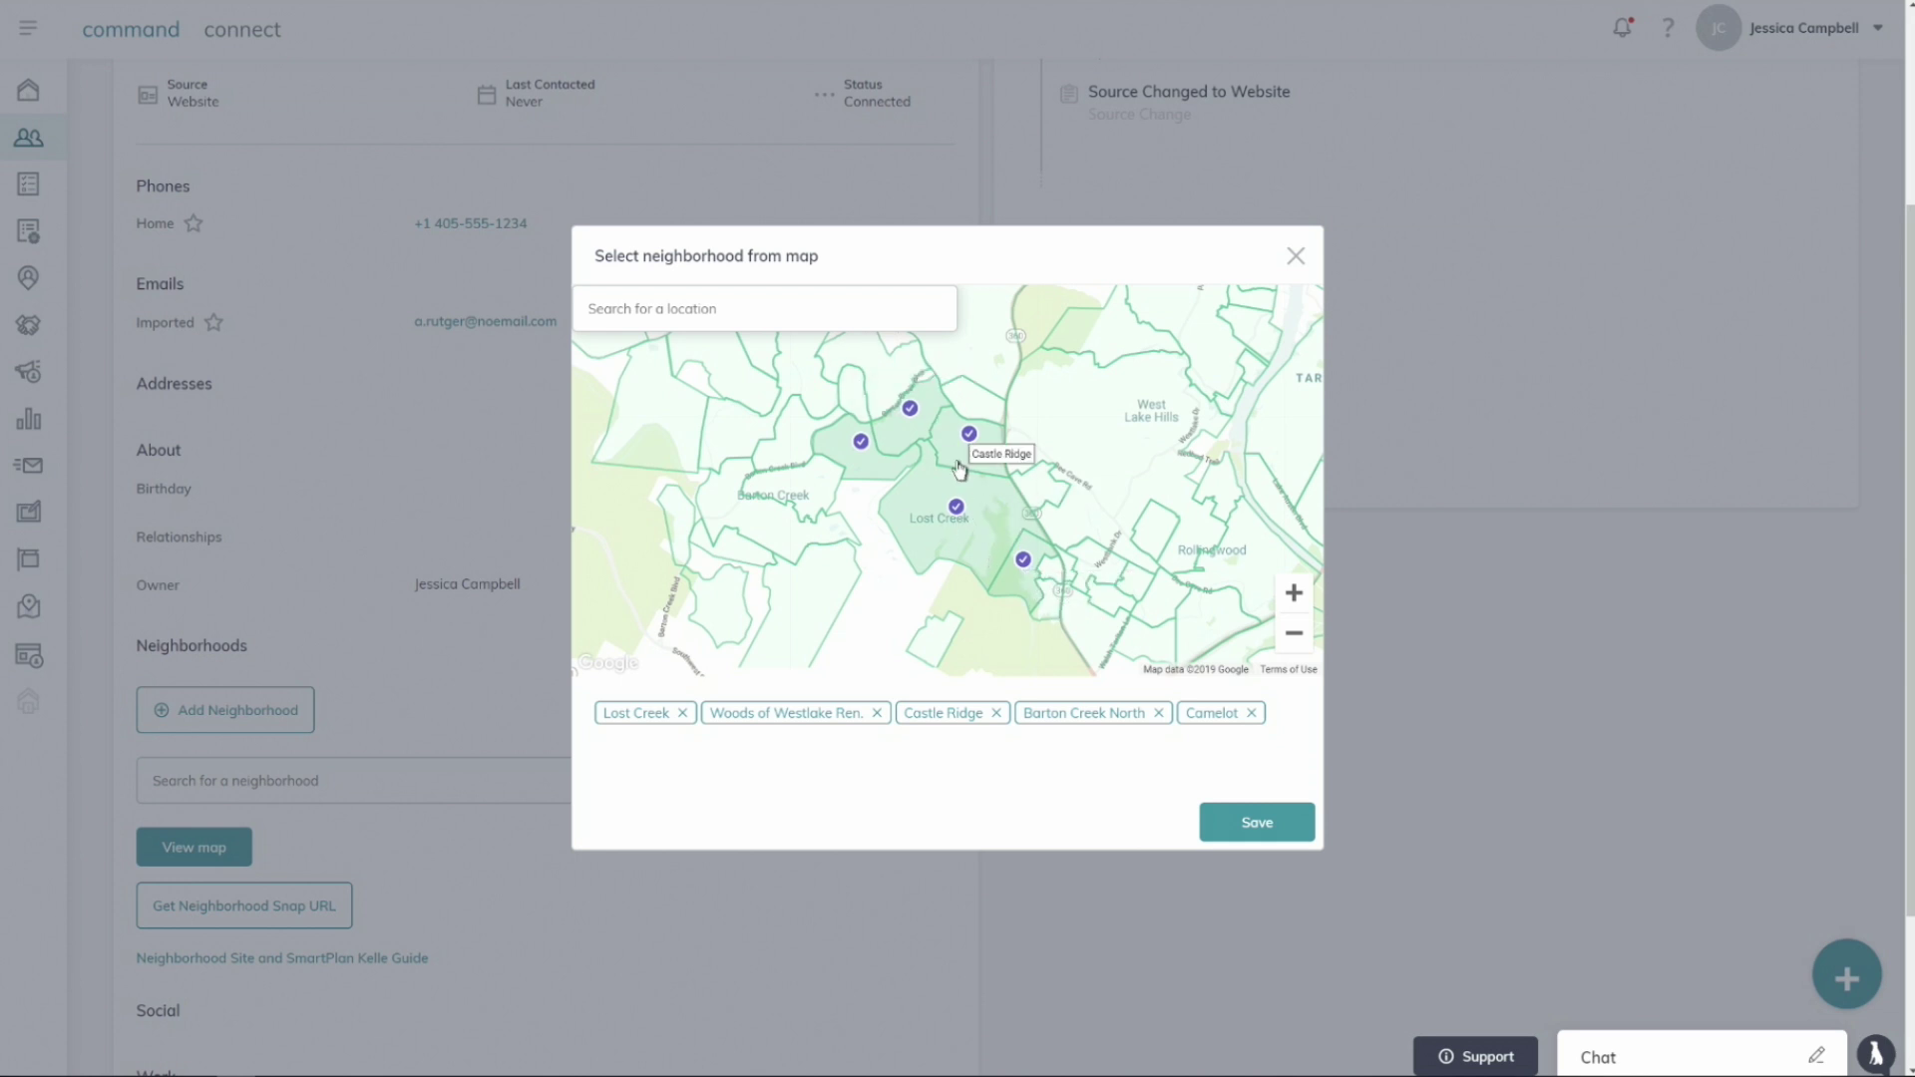
pyautogui.click(1261, 826)
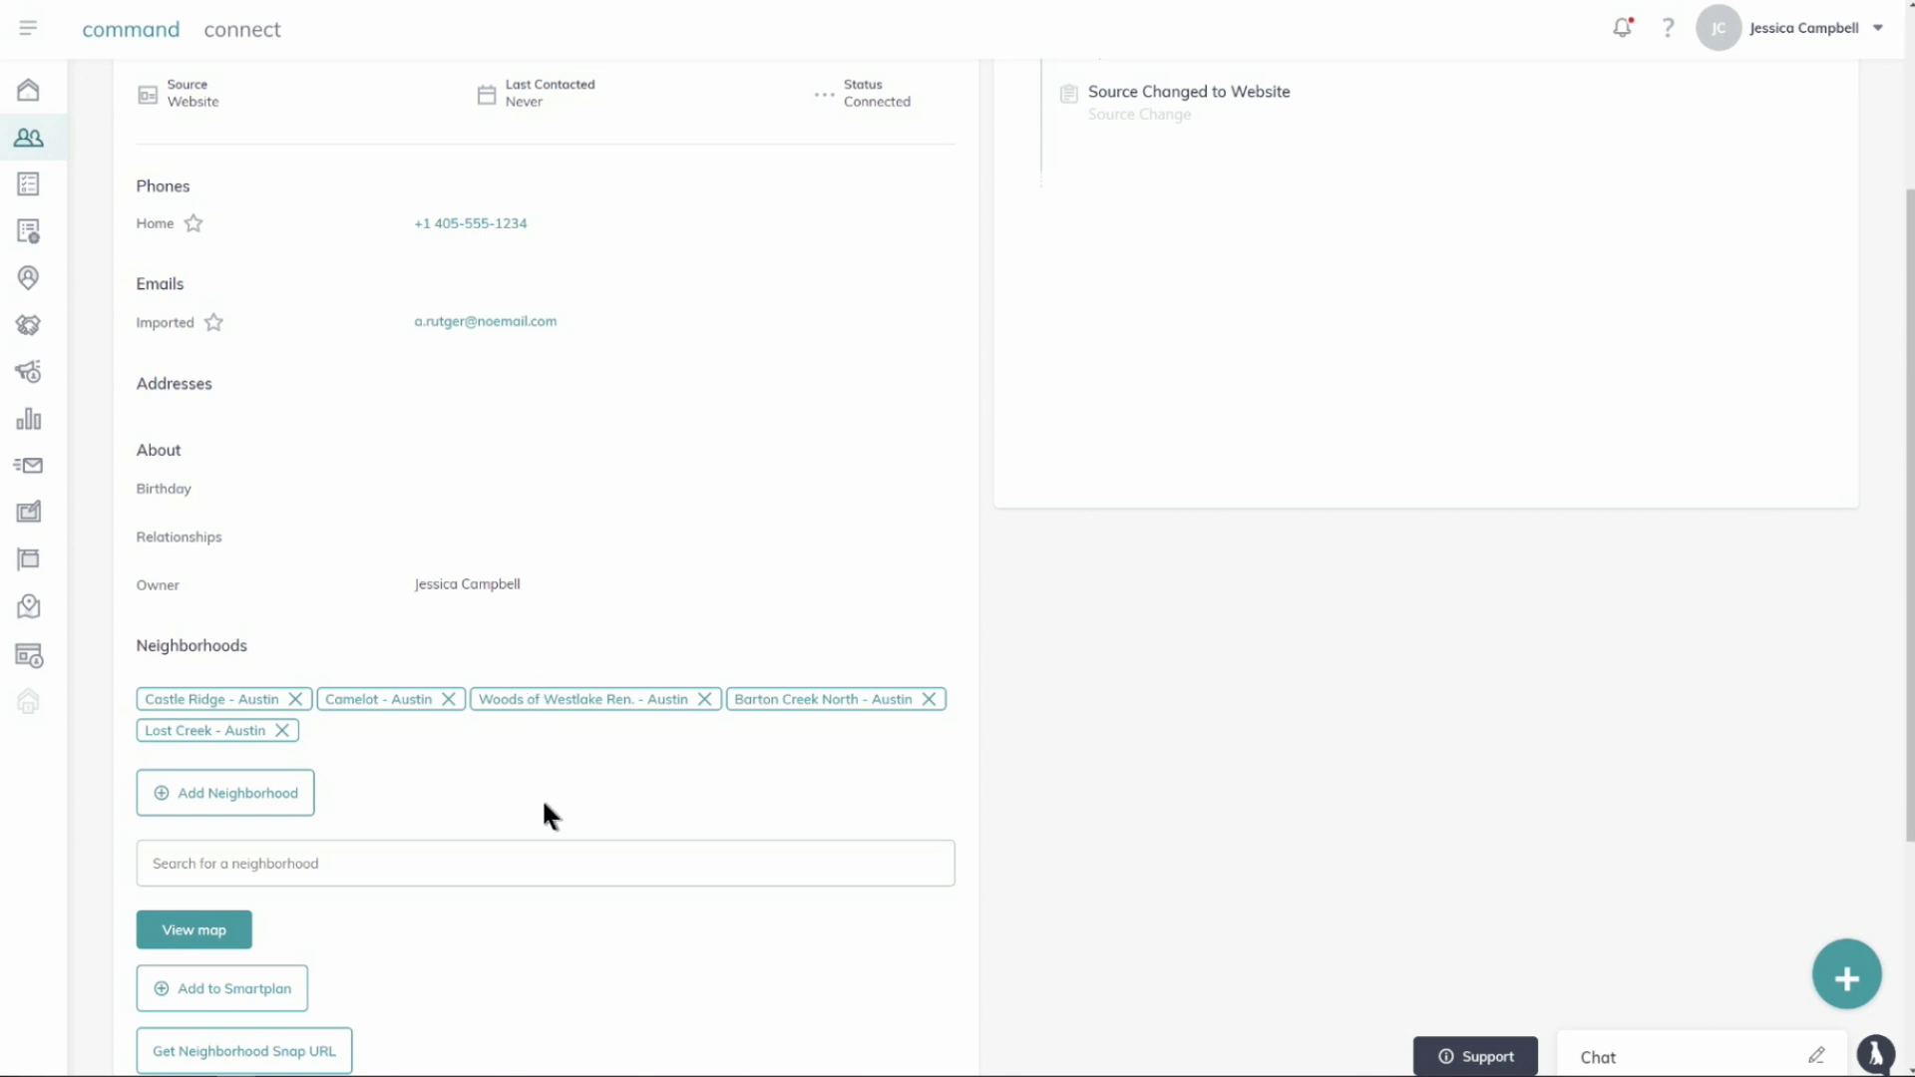
# Generate the contact's Neighborhood Snap URL, copy it, and load it in a new browser tab.
pyautogui.scroll(-2, 547, 806)
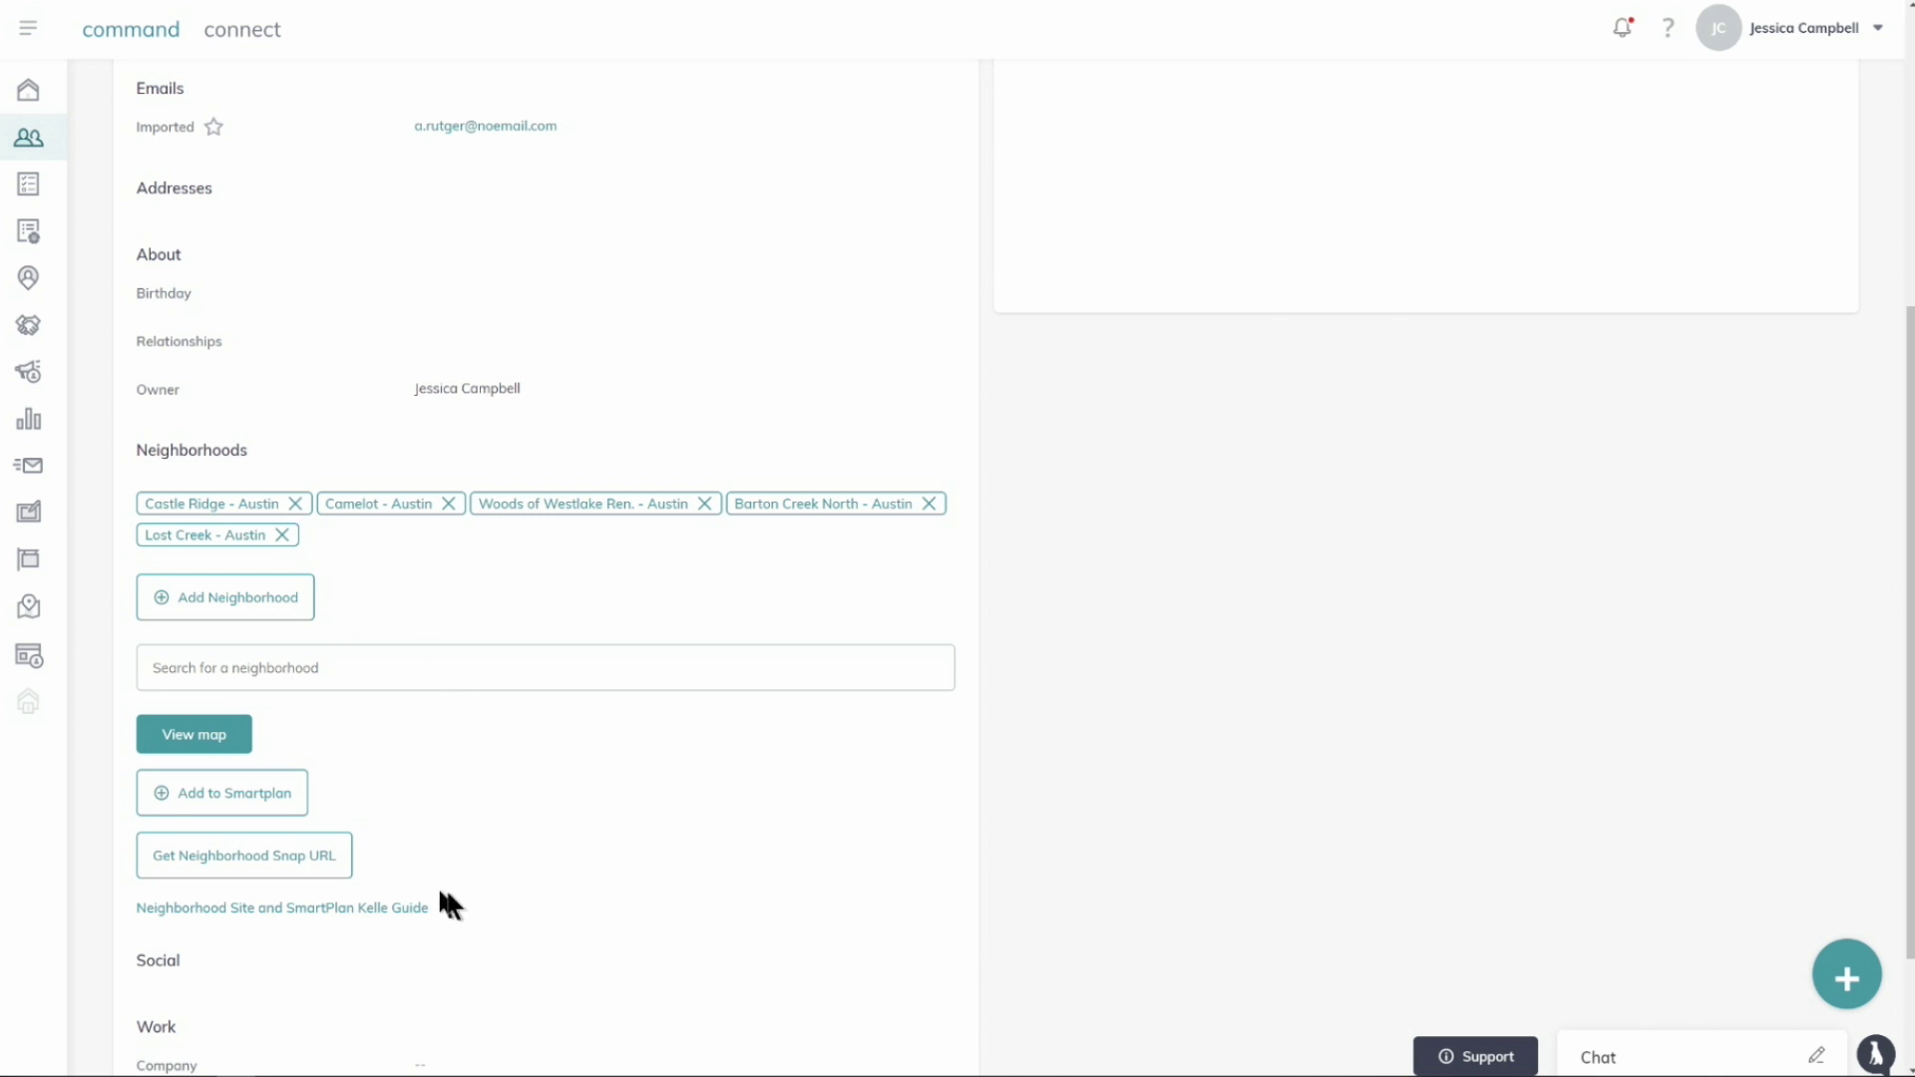
pyautogui.click(258, 865)
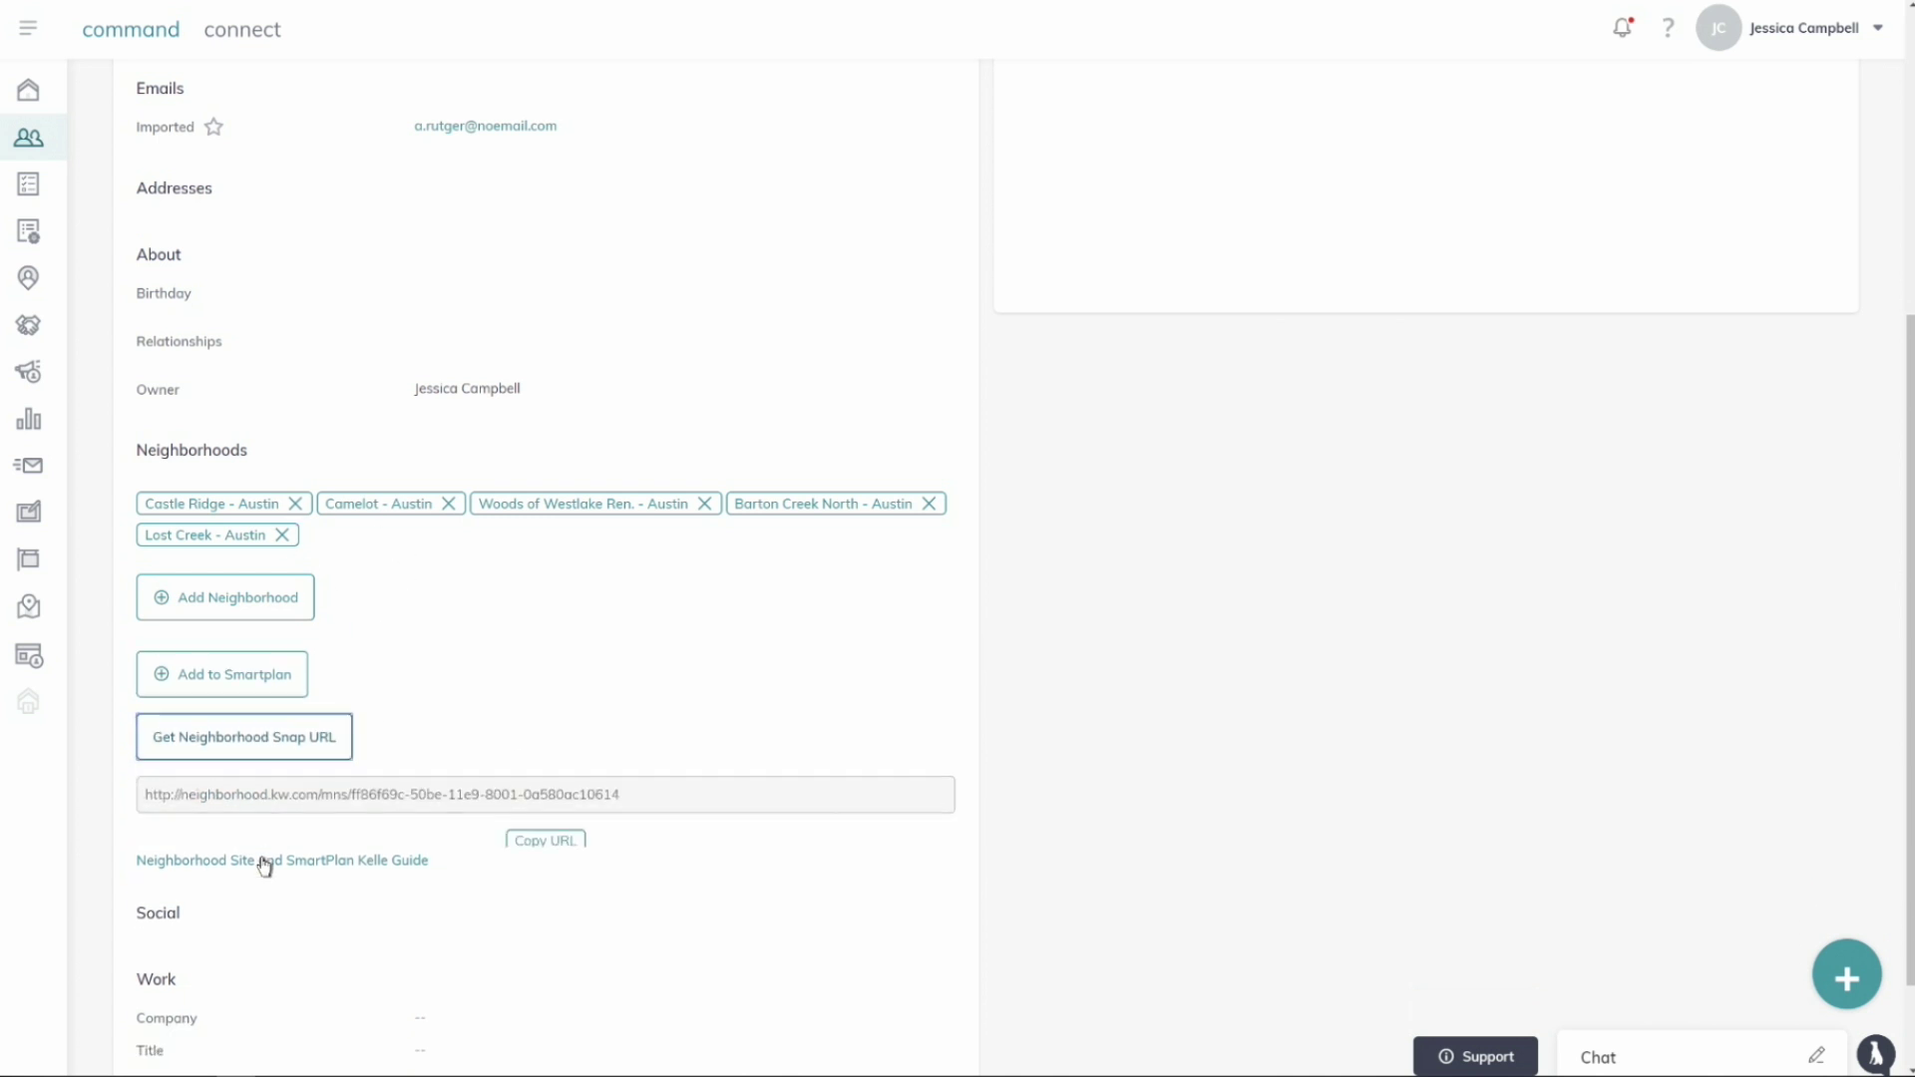
pyautogui.click(565, 828)
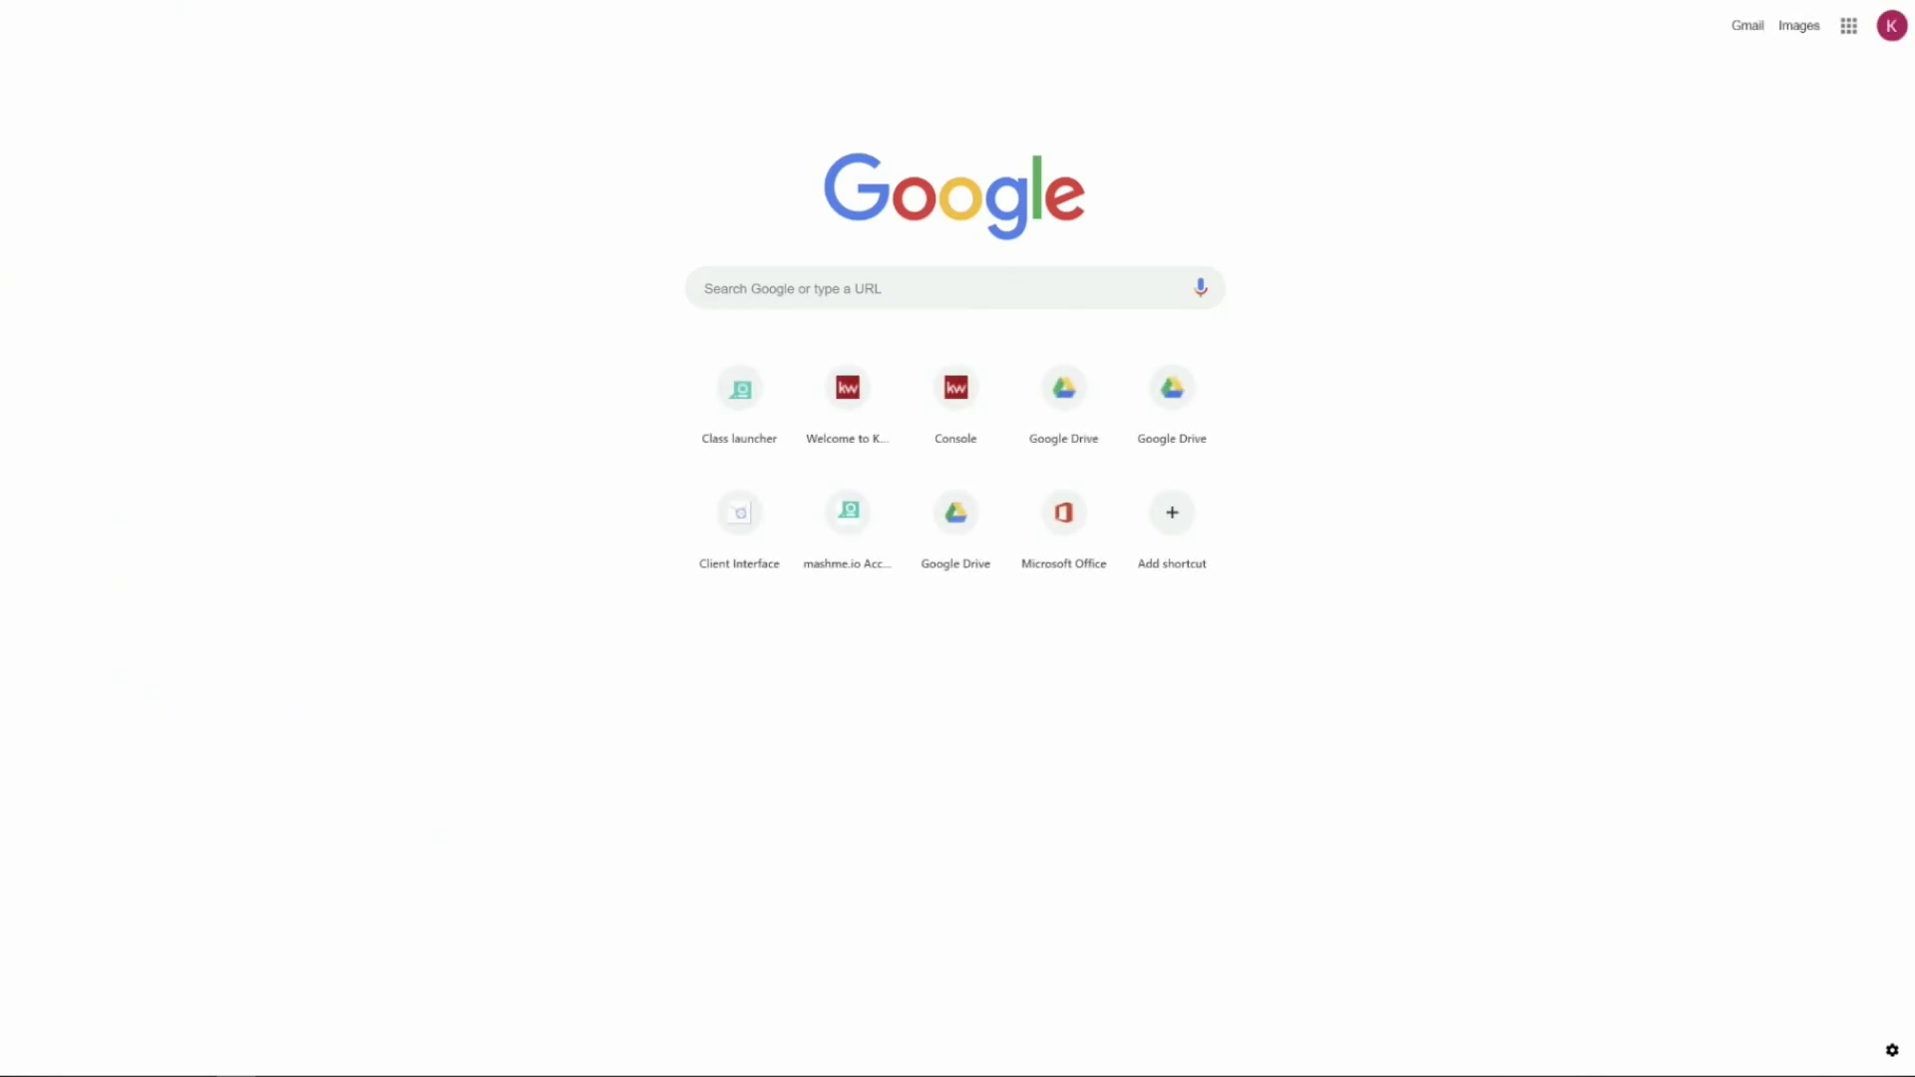
pyautogui.rightClick(244, 5)
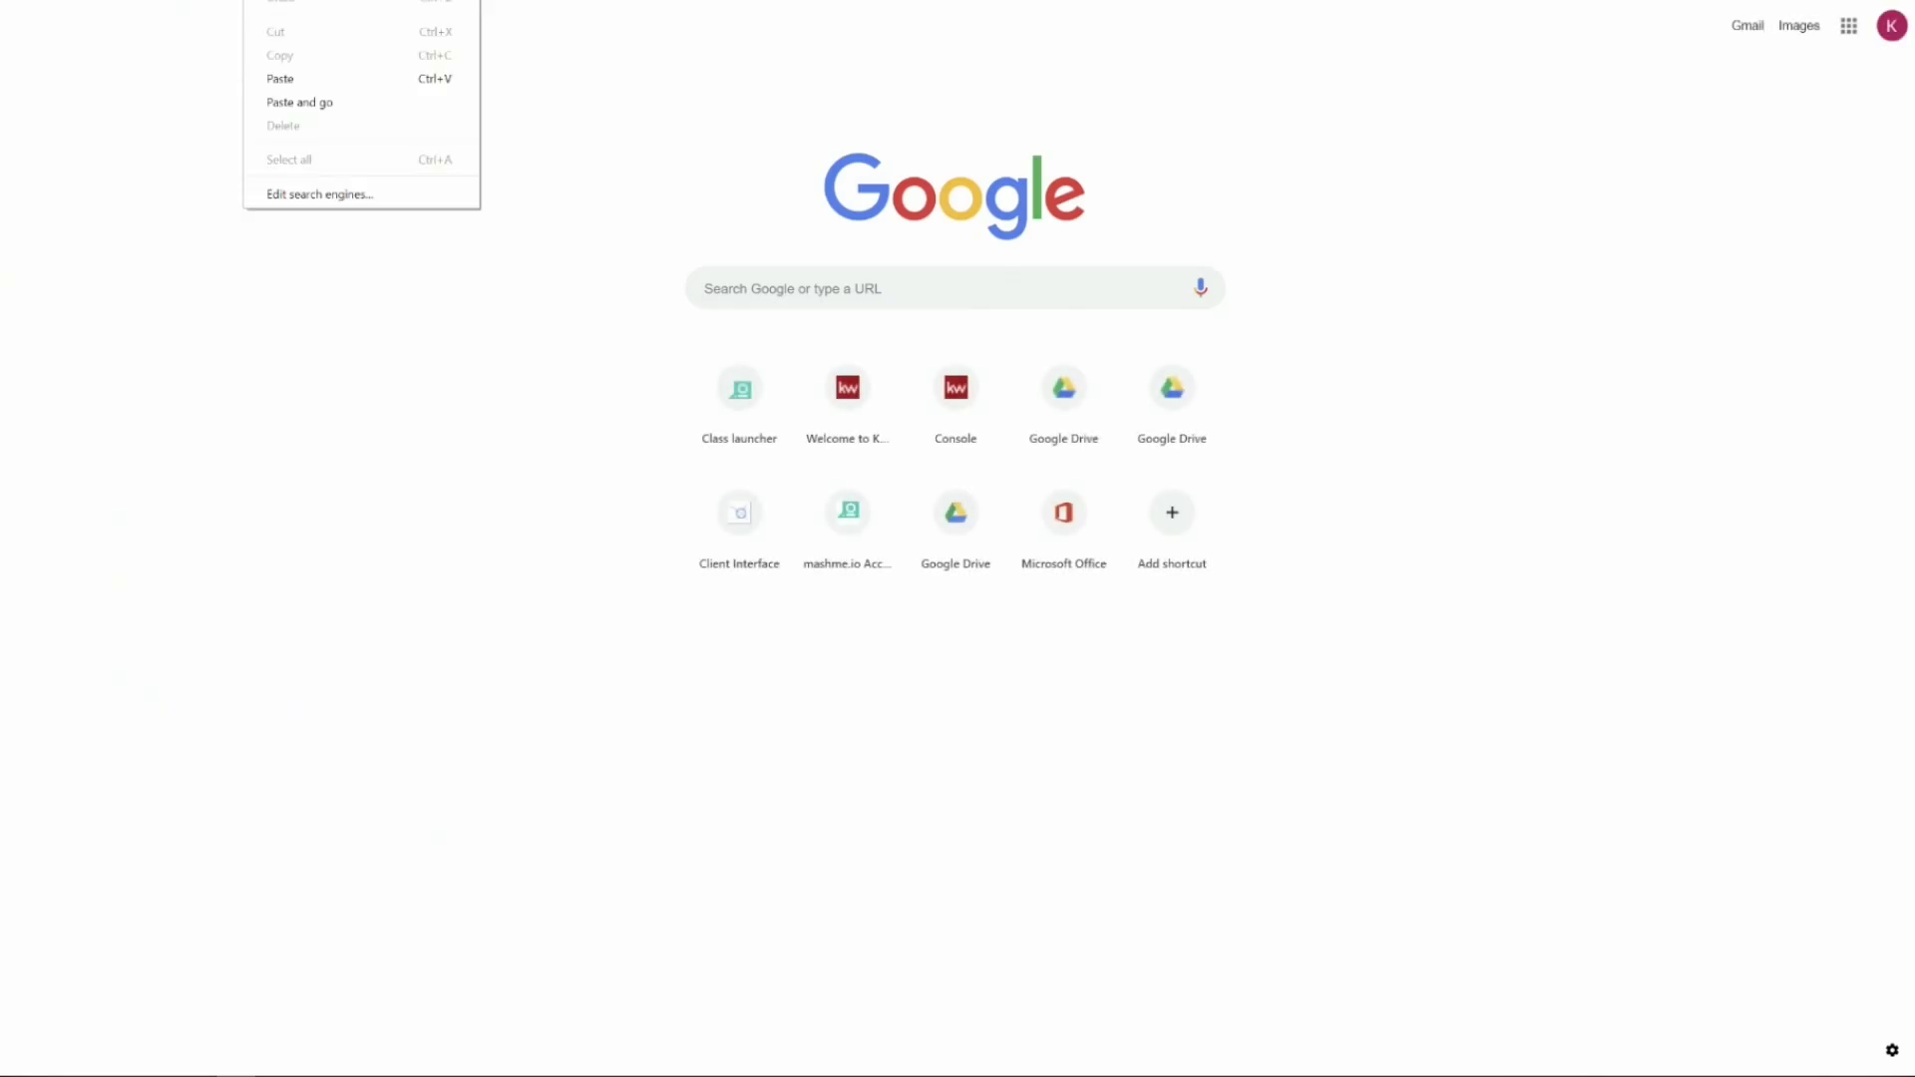
pyautogui.click(309, 80)
pyautogui.press('Return')
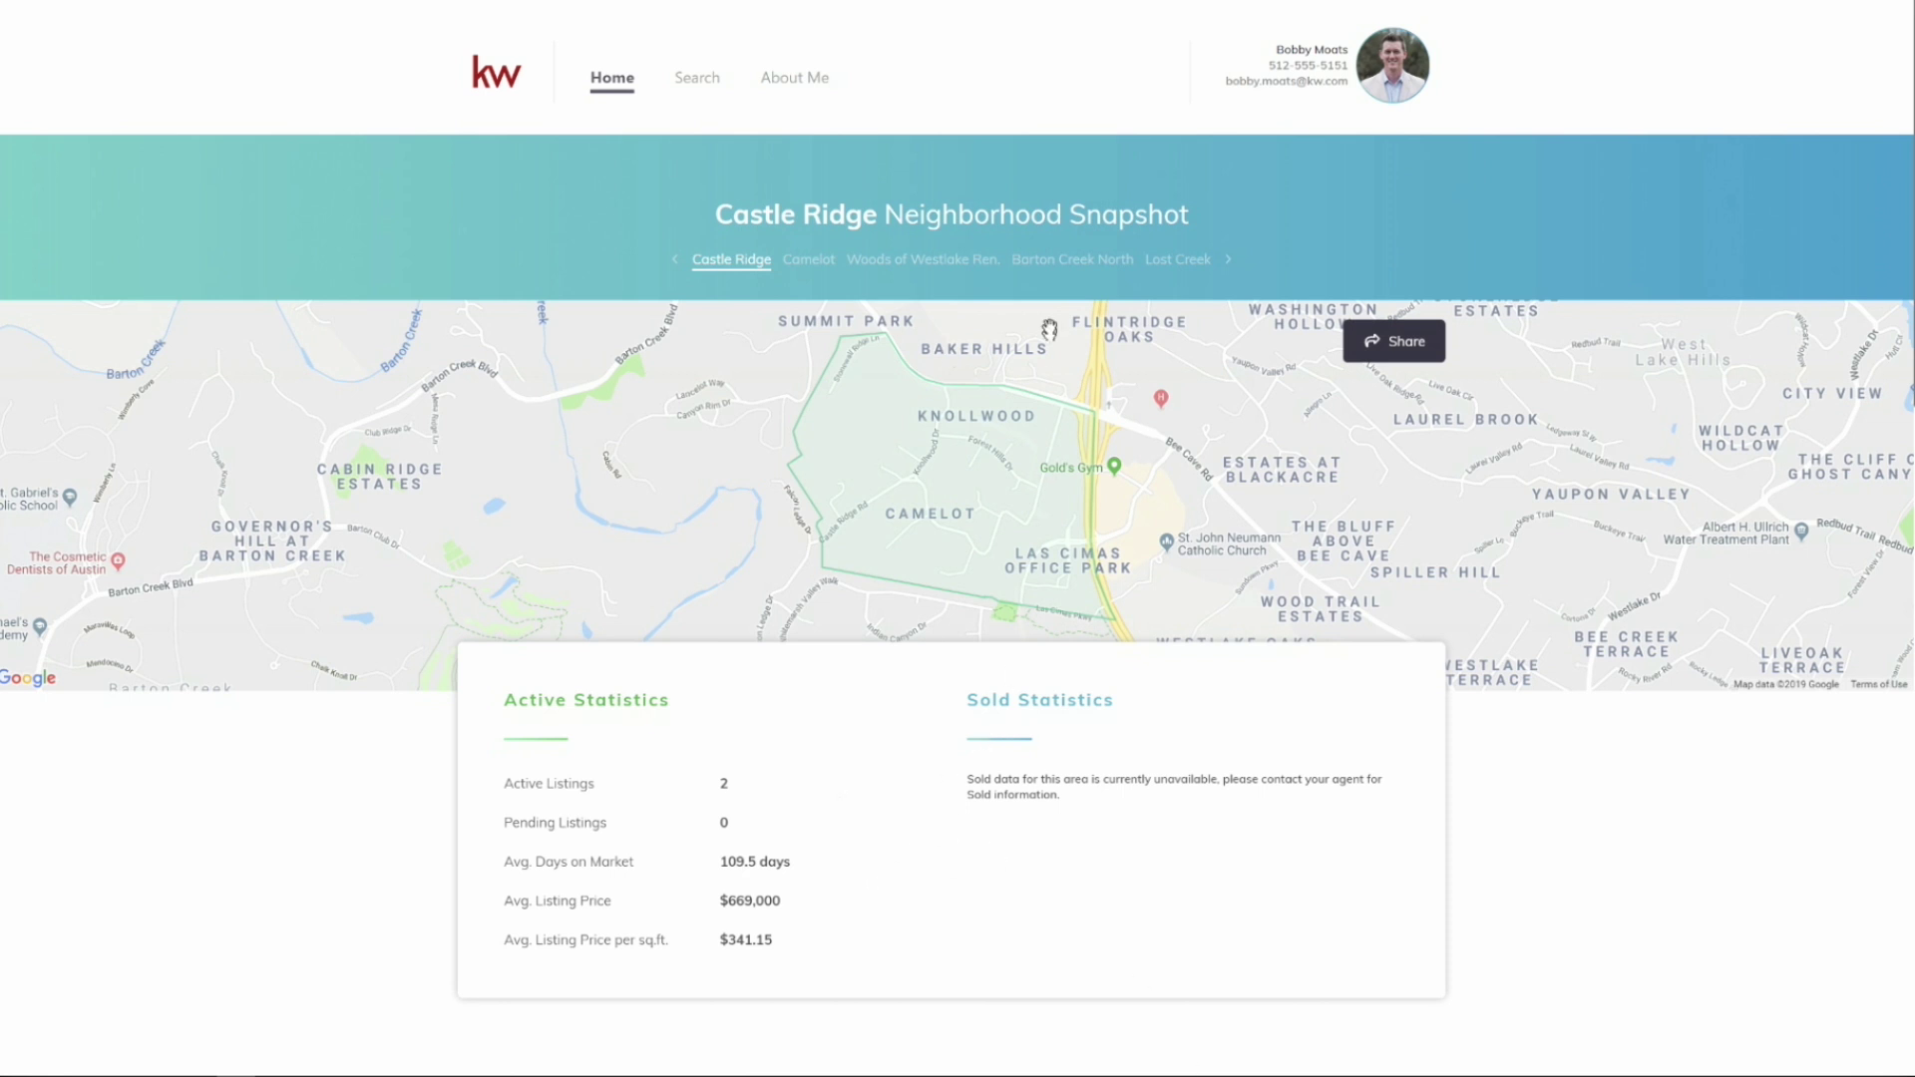
# Review the snapshots of the other selected neighborhoods, and examine the Lost Creek page's statistics, homes for sale, contact form and agent details.
pyautogui.click(803, 260)
pyautogui.click(907, 264)
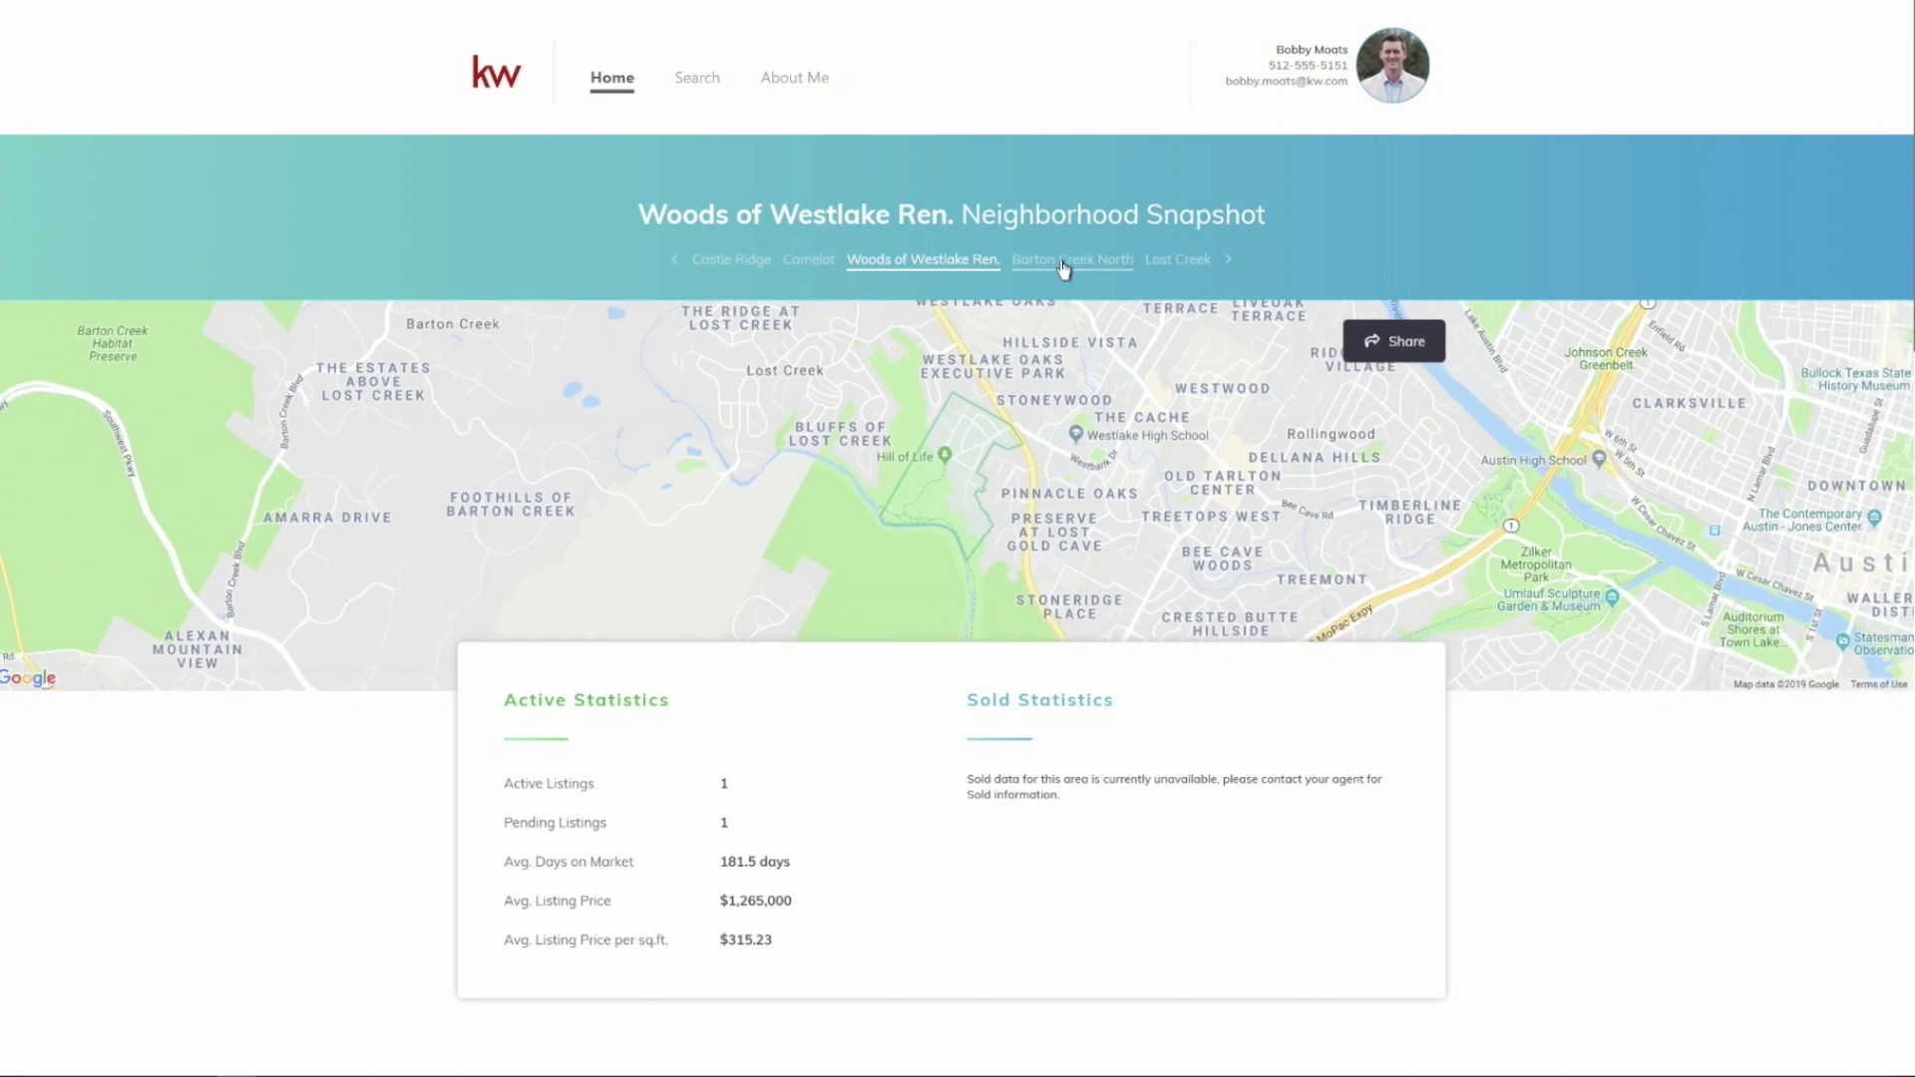
pyautogui.click(1063, 264)
pyautogui.click(1178, 261)
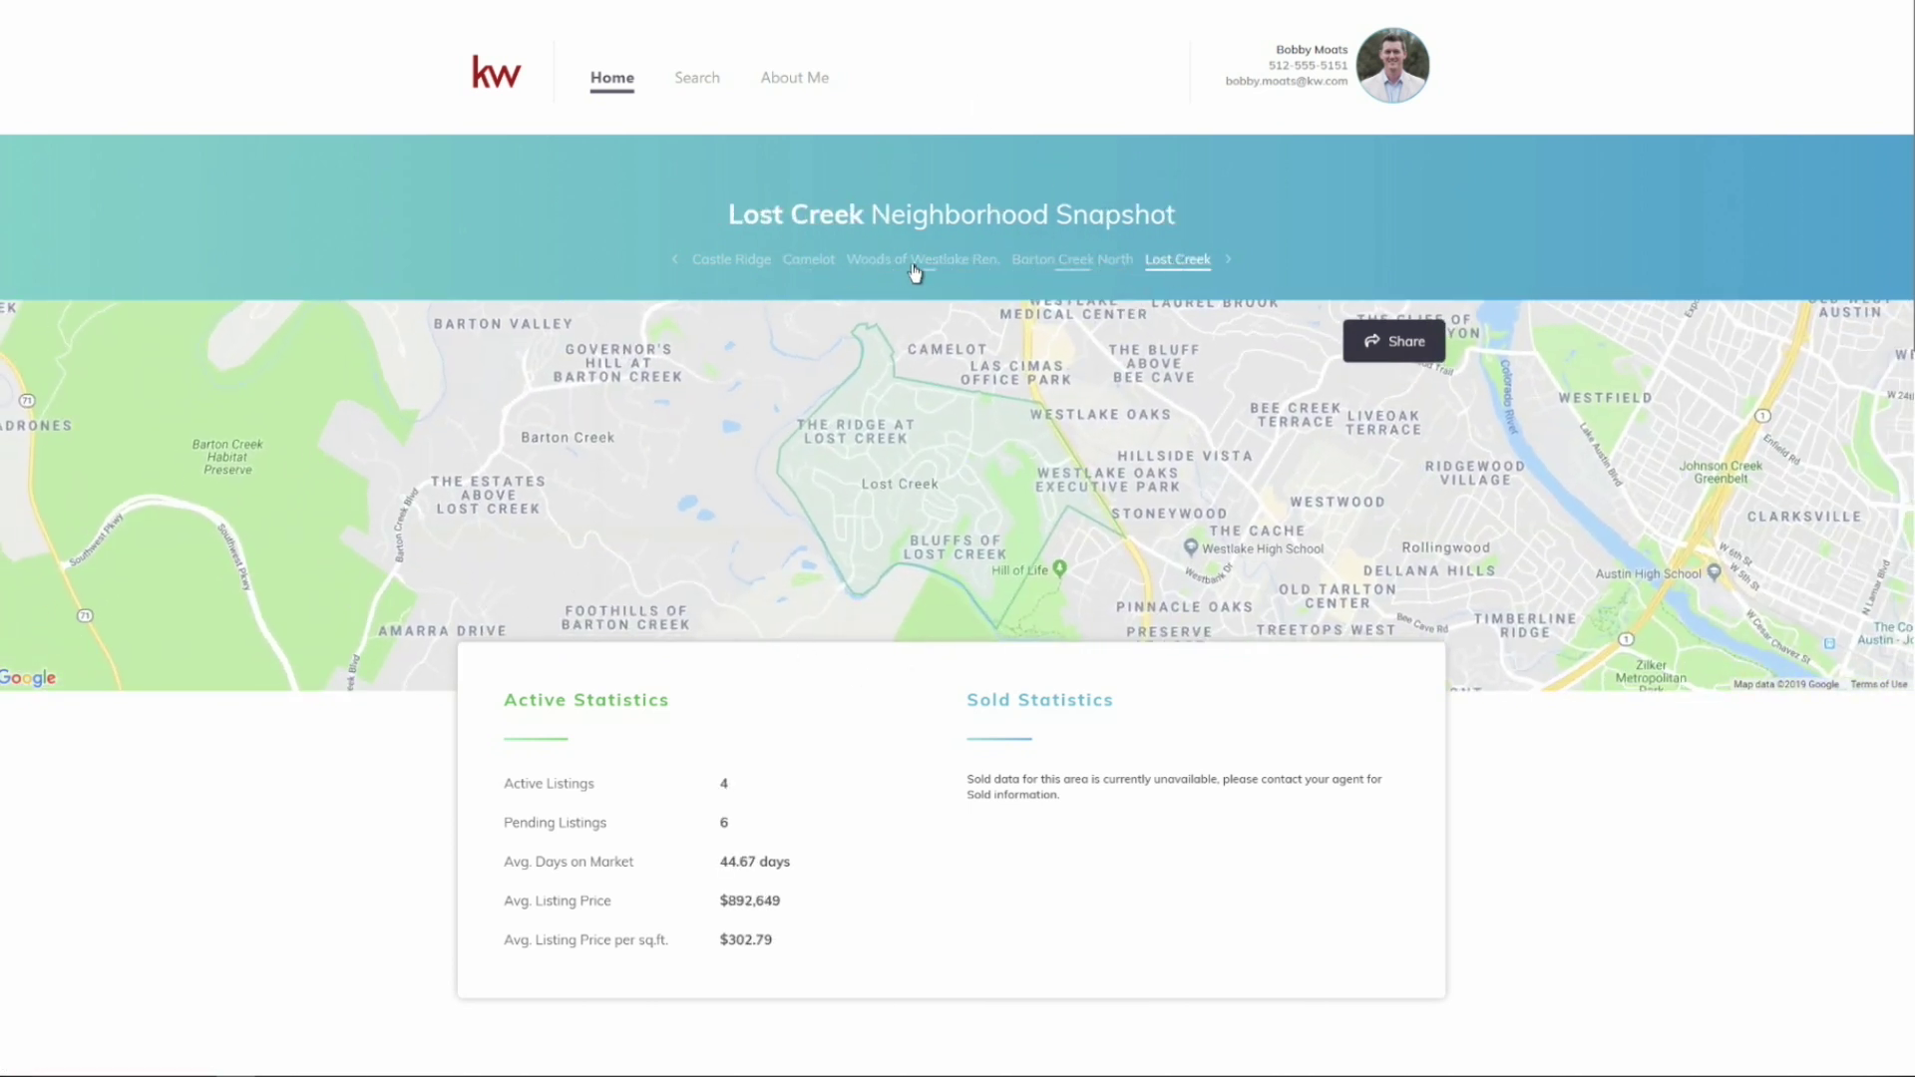
pyautogui.scroll(-6, 803, 646)
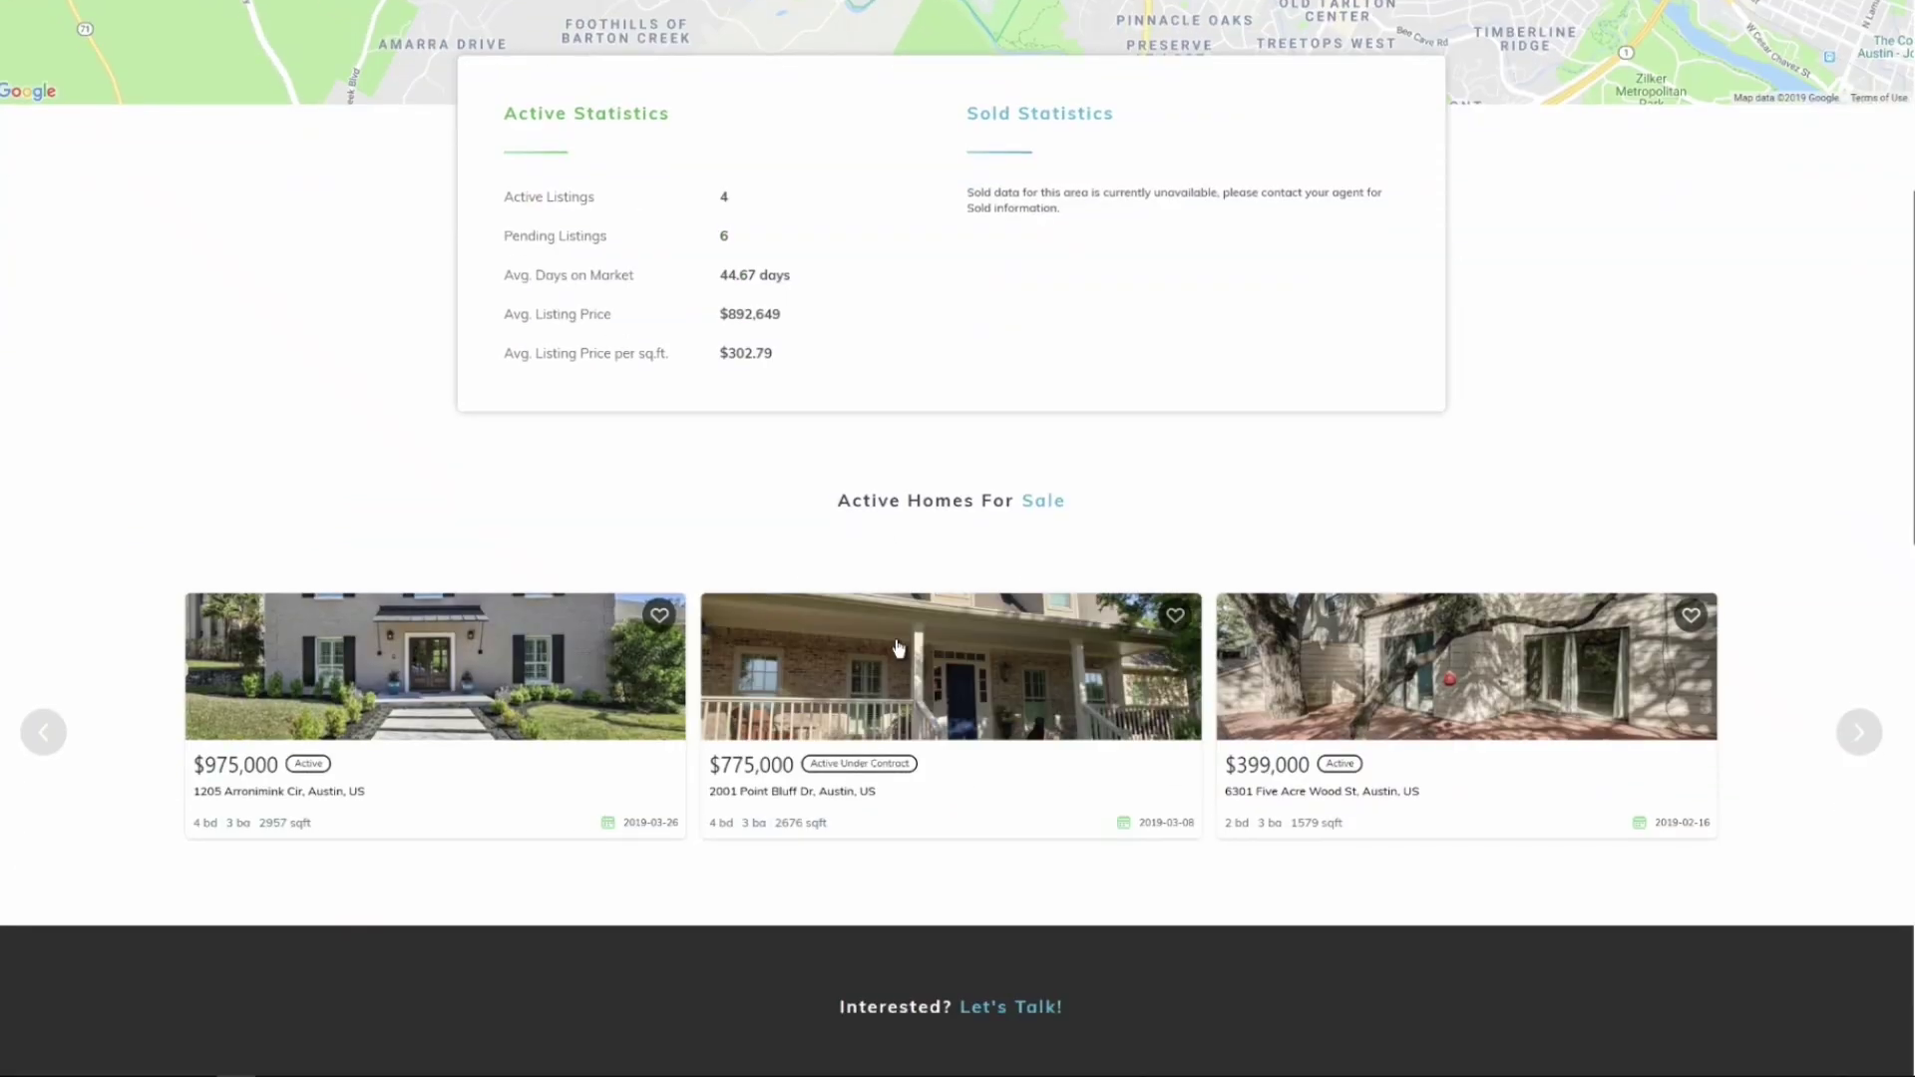
pyautogui.scroll(-1, 515, 651)
pyautogui.scroll(-5, 514, 651)
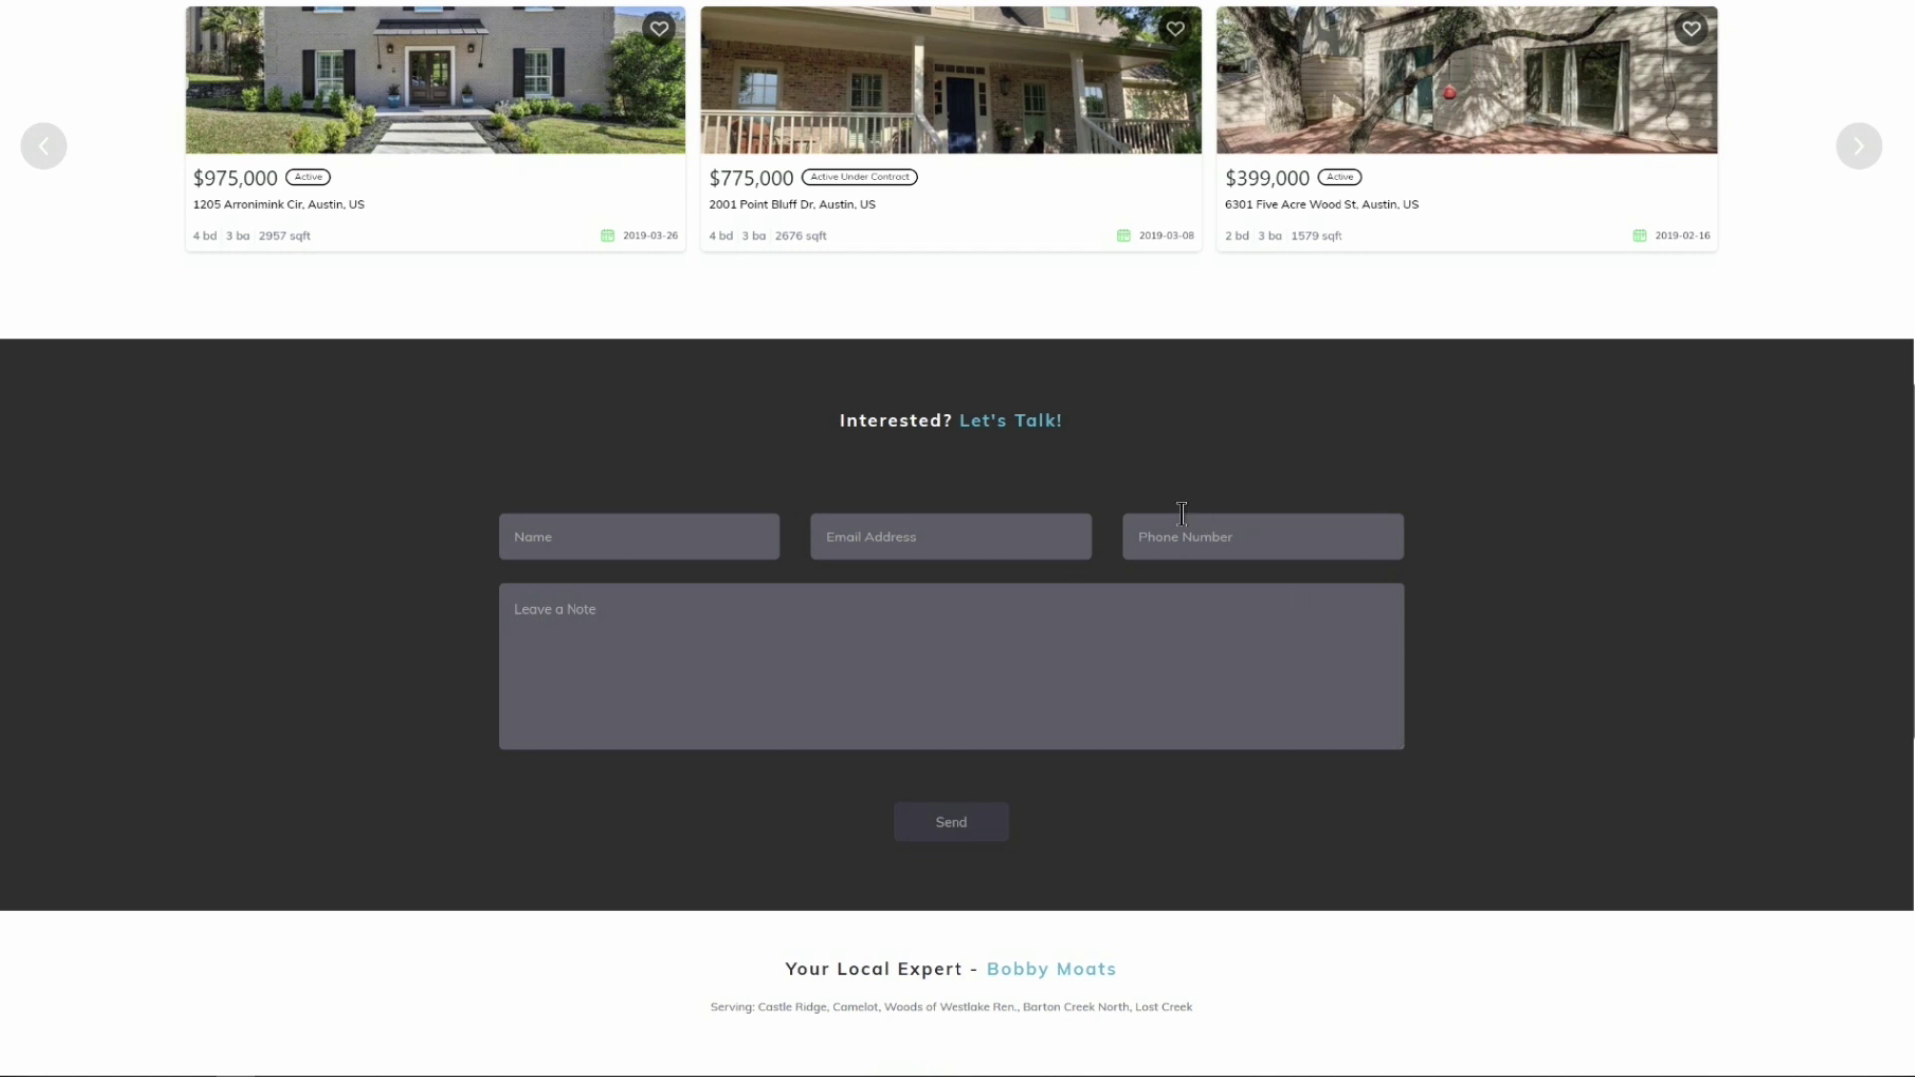
pyautogui.scroll(-5, 1083, 578)
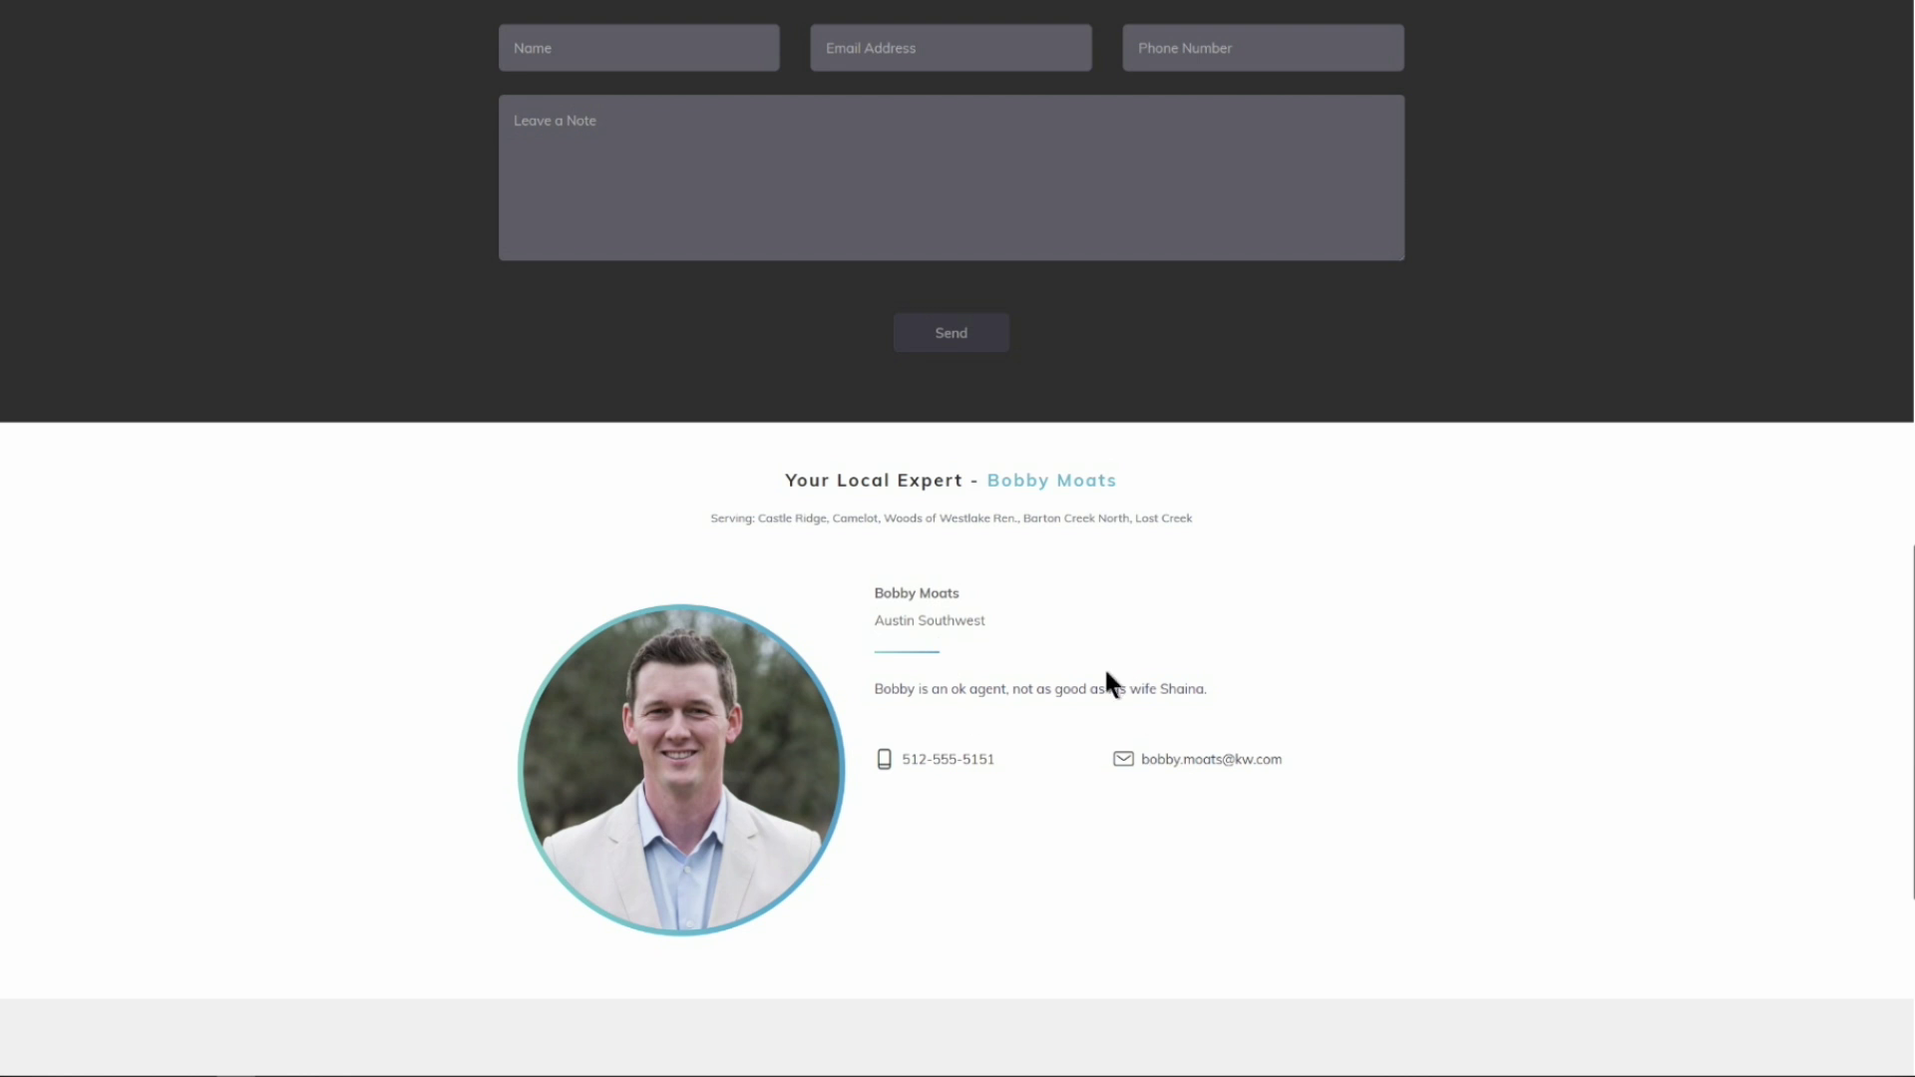
pyautogui.scroll(15, 1104, 668)
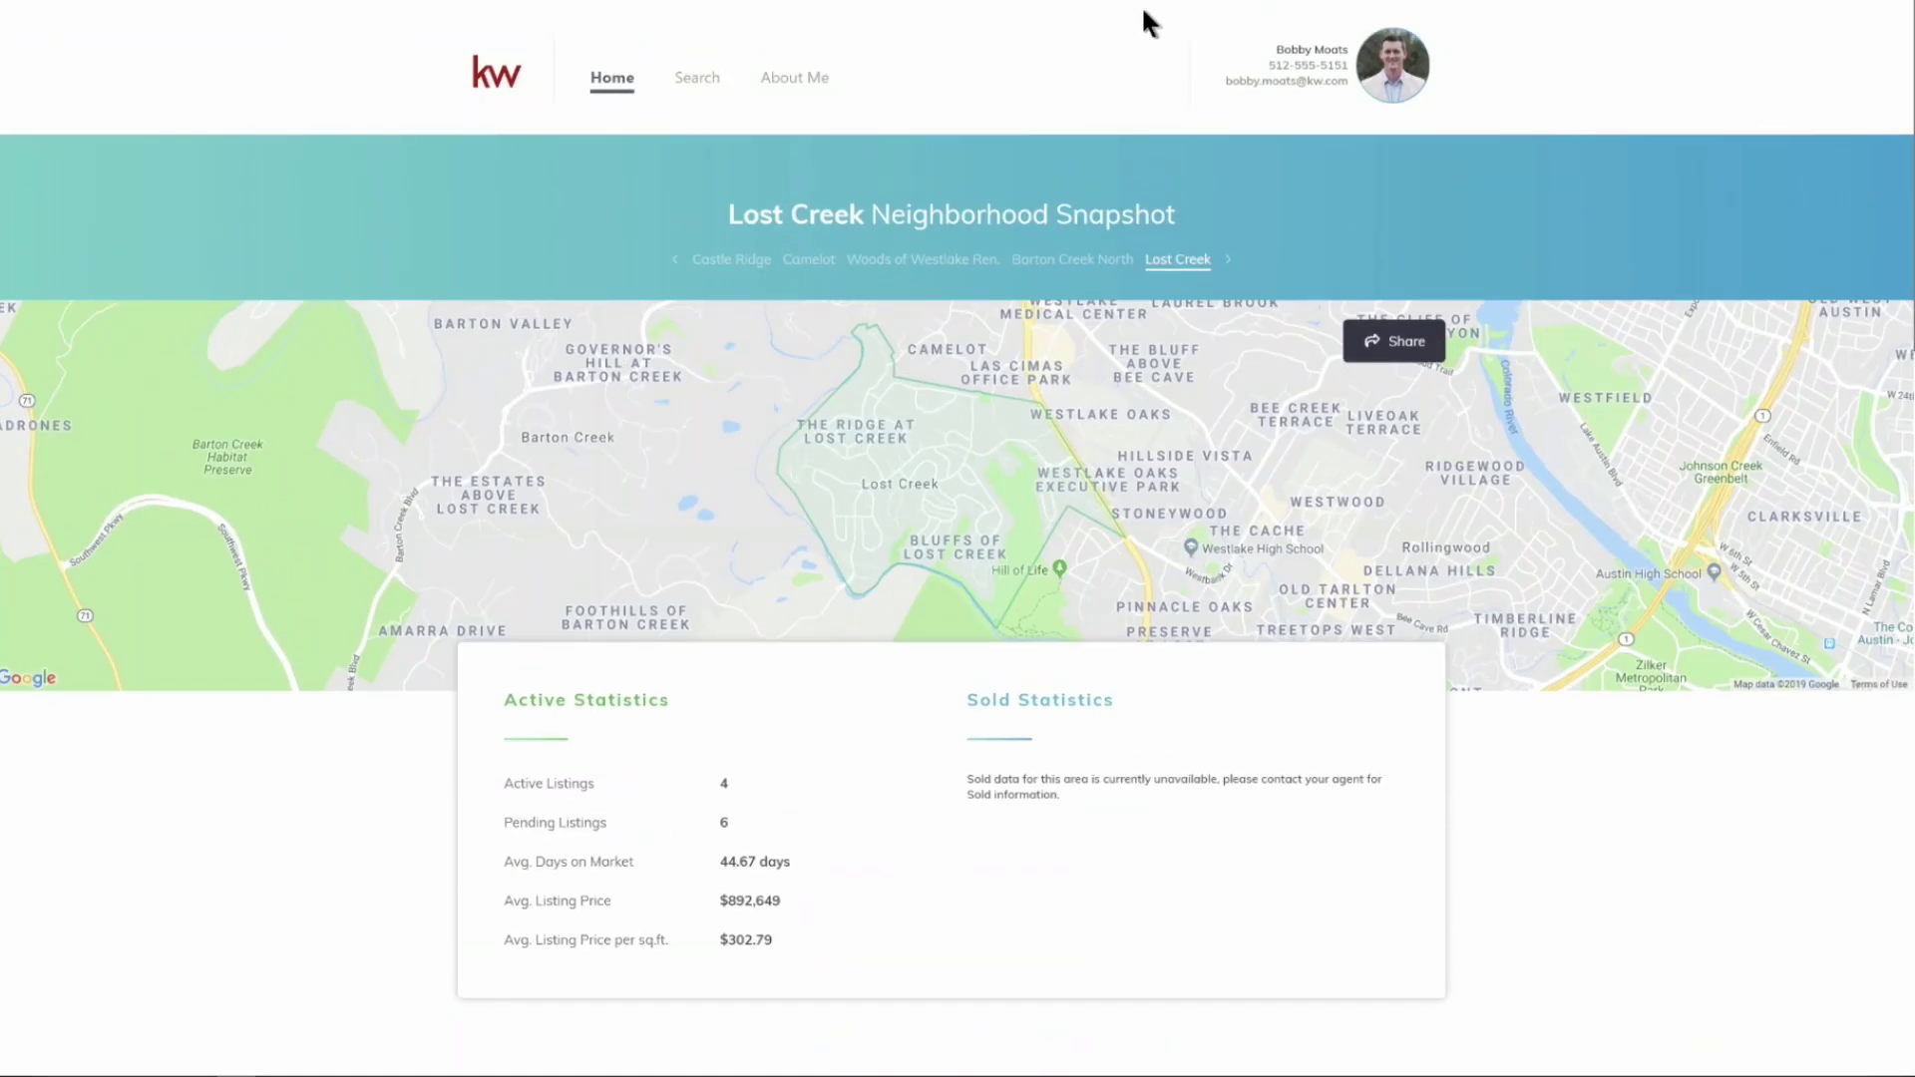
# Inspect the snapshot's share form without sending it, browse the Lost Creek listings search, and return to the contact's record in Command.
pyautogui.click(1406, 344)
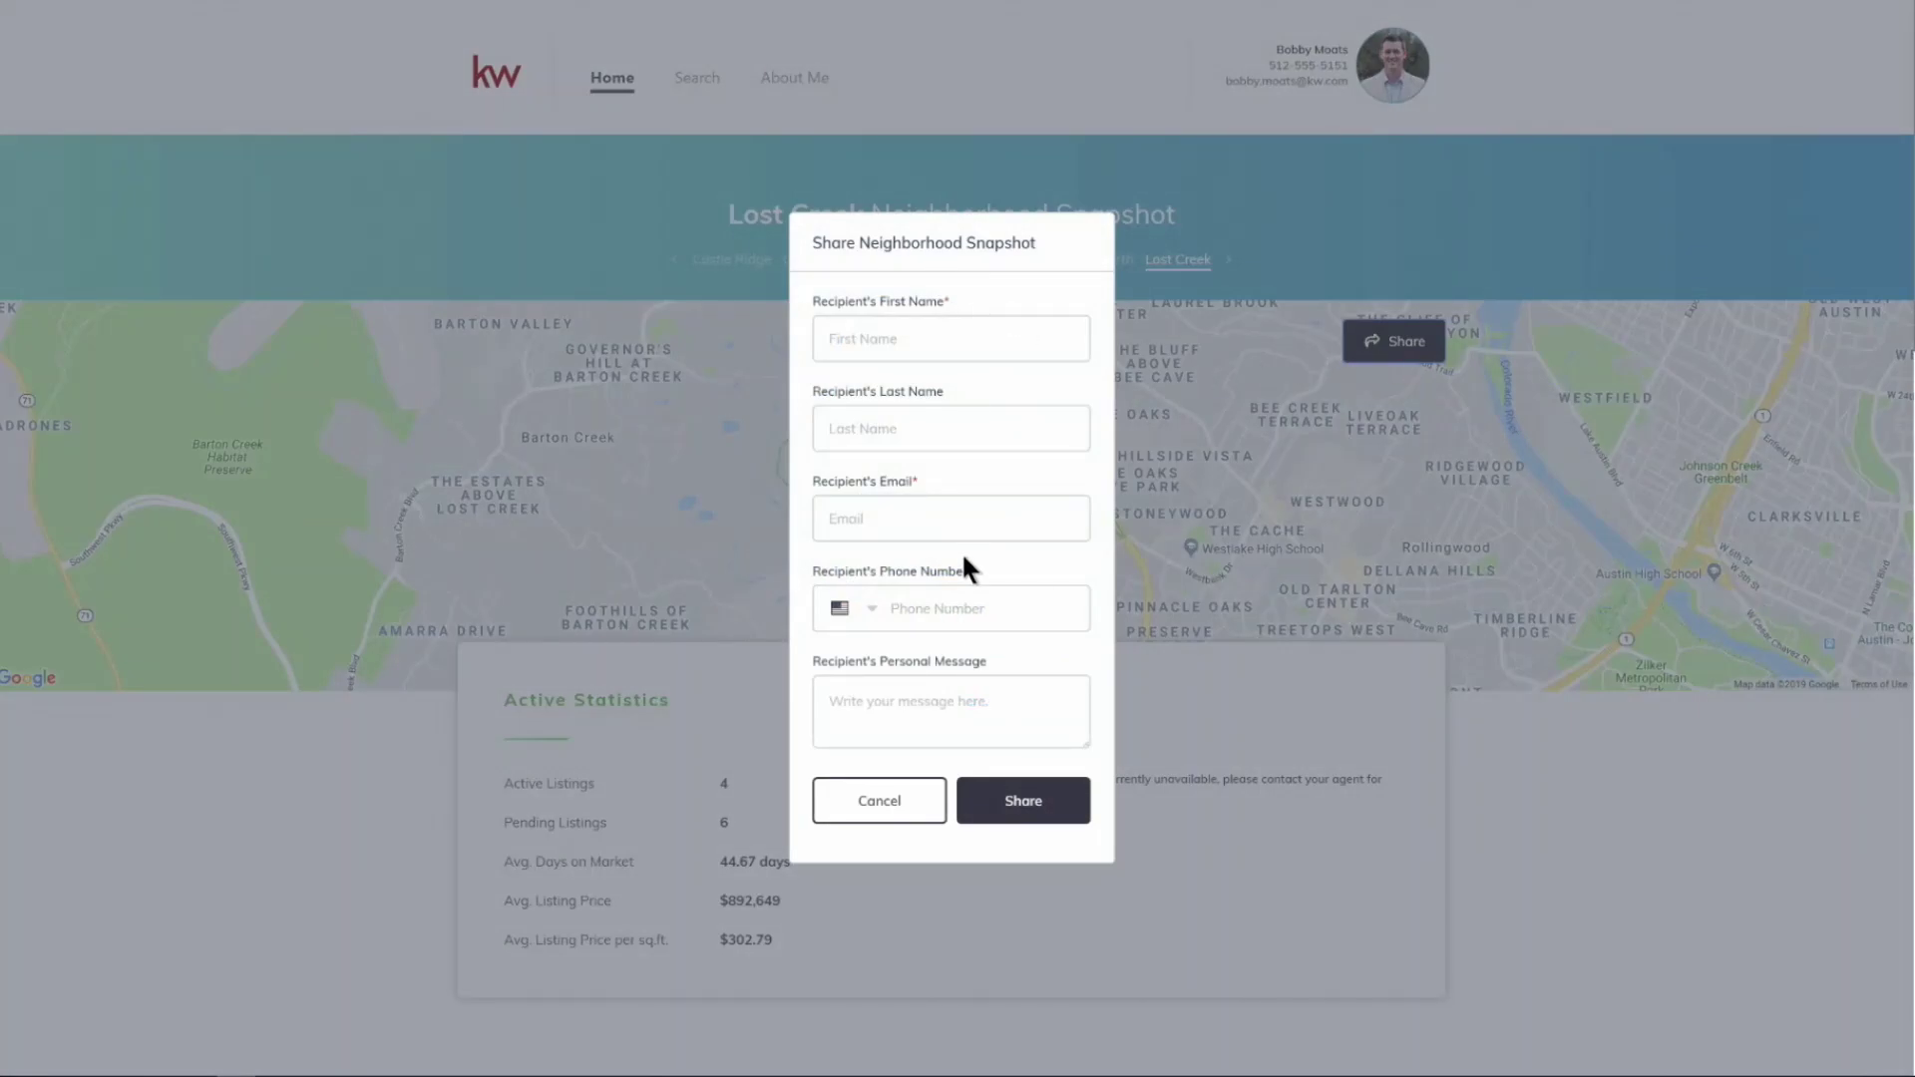
pyautogui.click(900, 802)
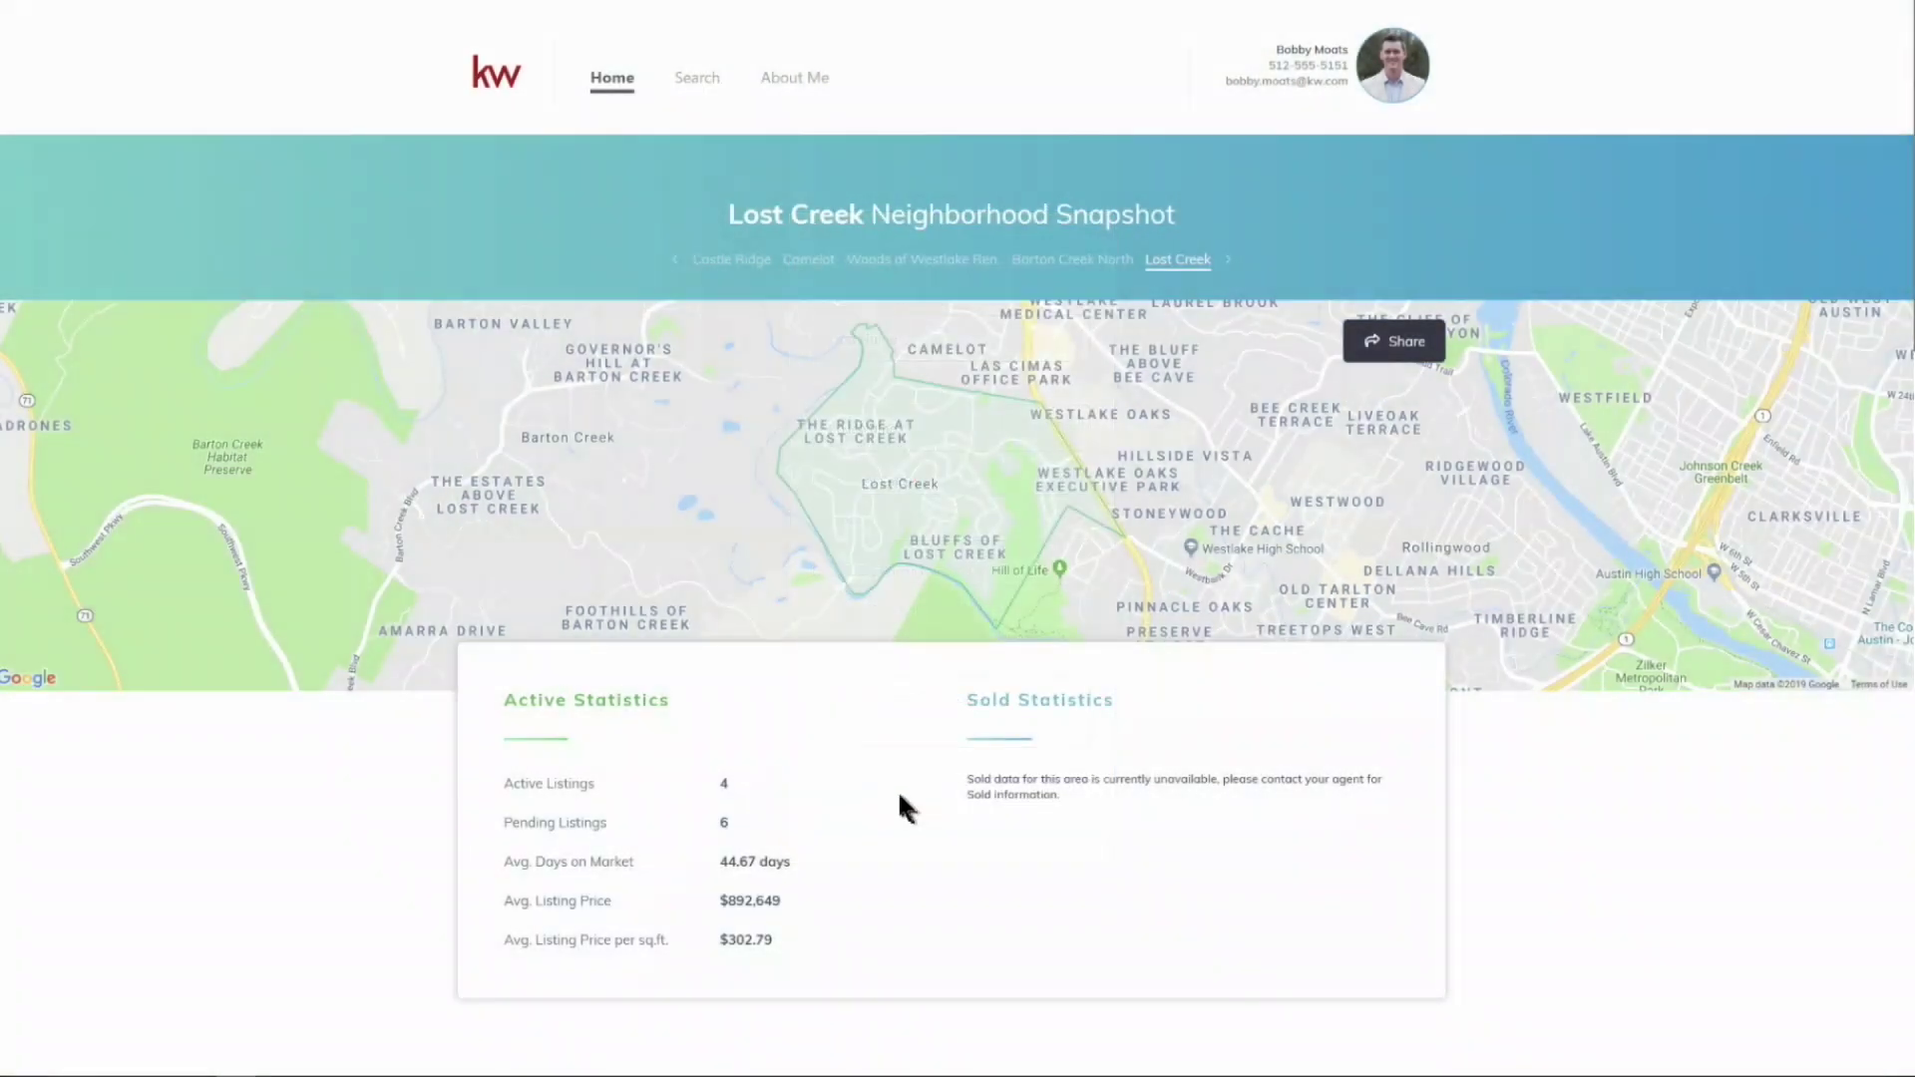
pyautogui.click(698, 86)
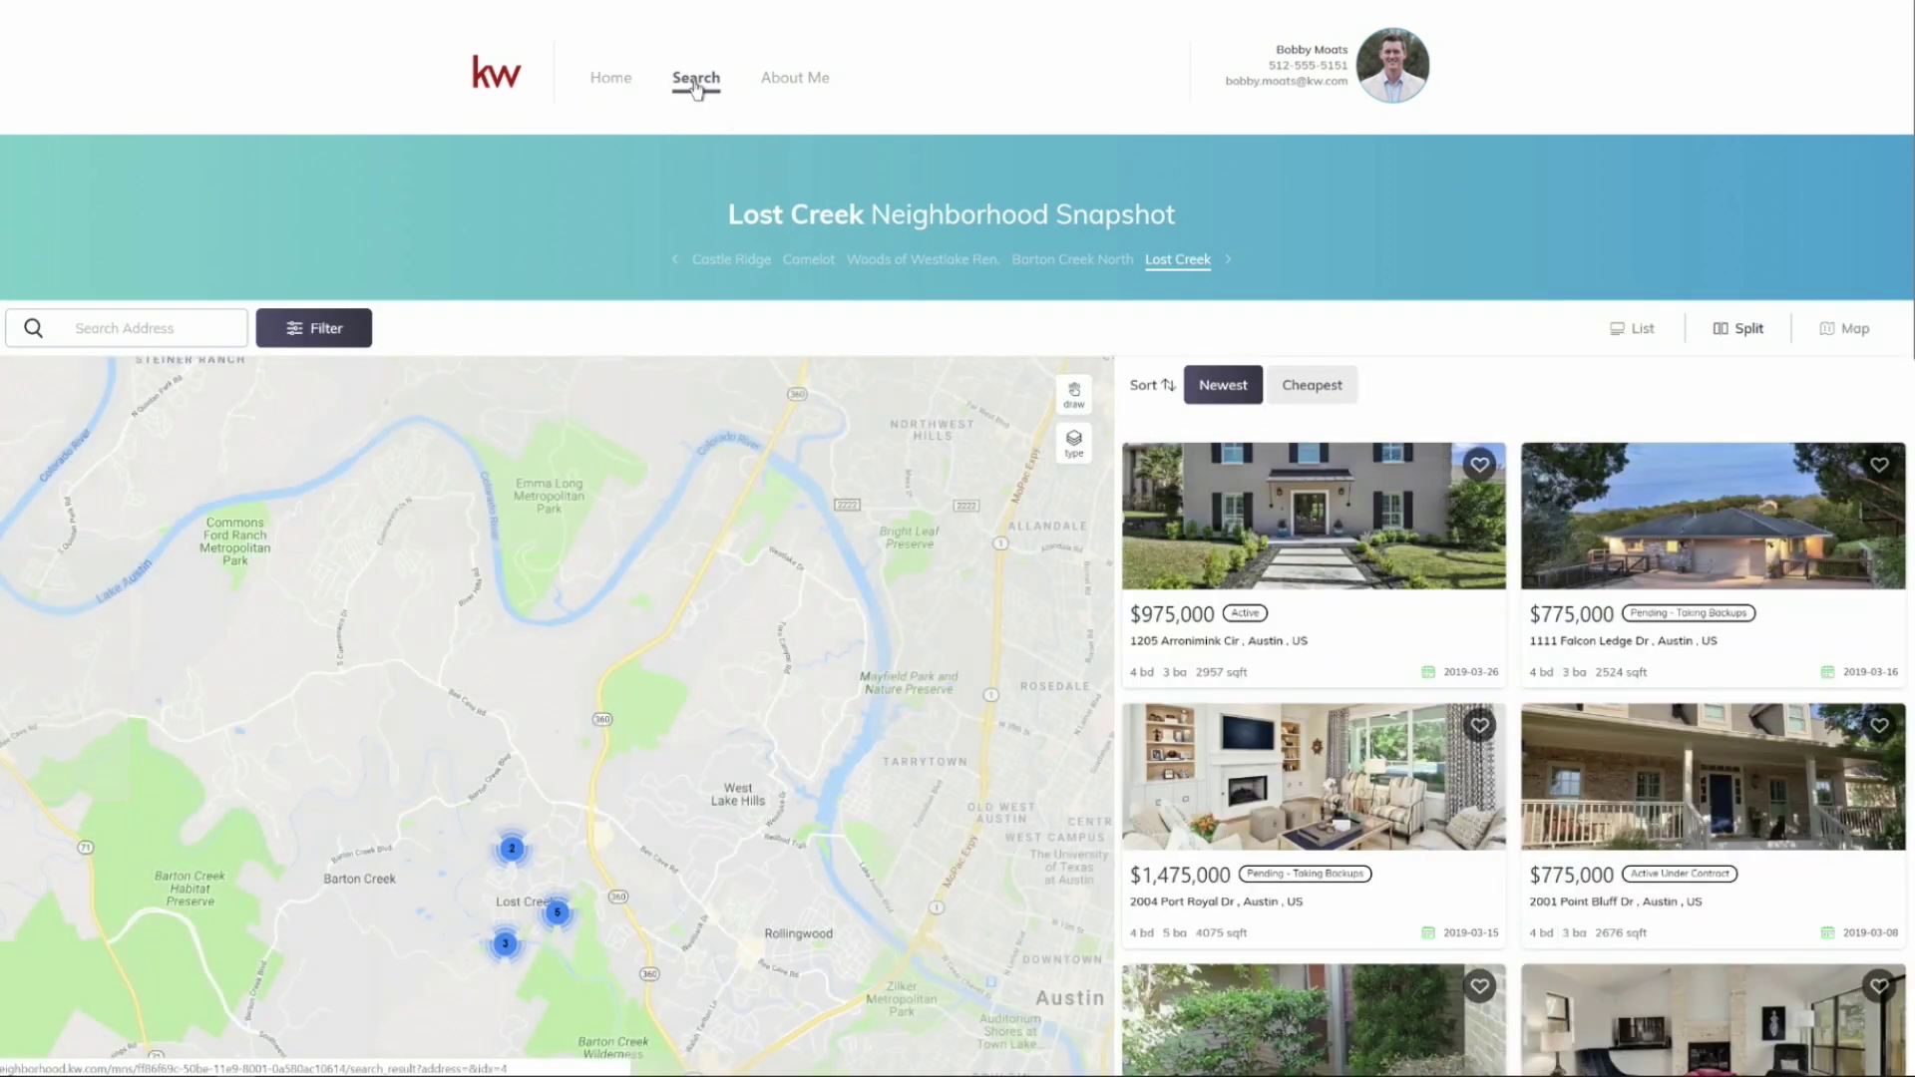
pyautogui.scroll(-2, 1167, 428)
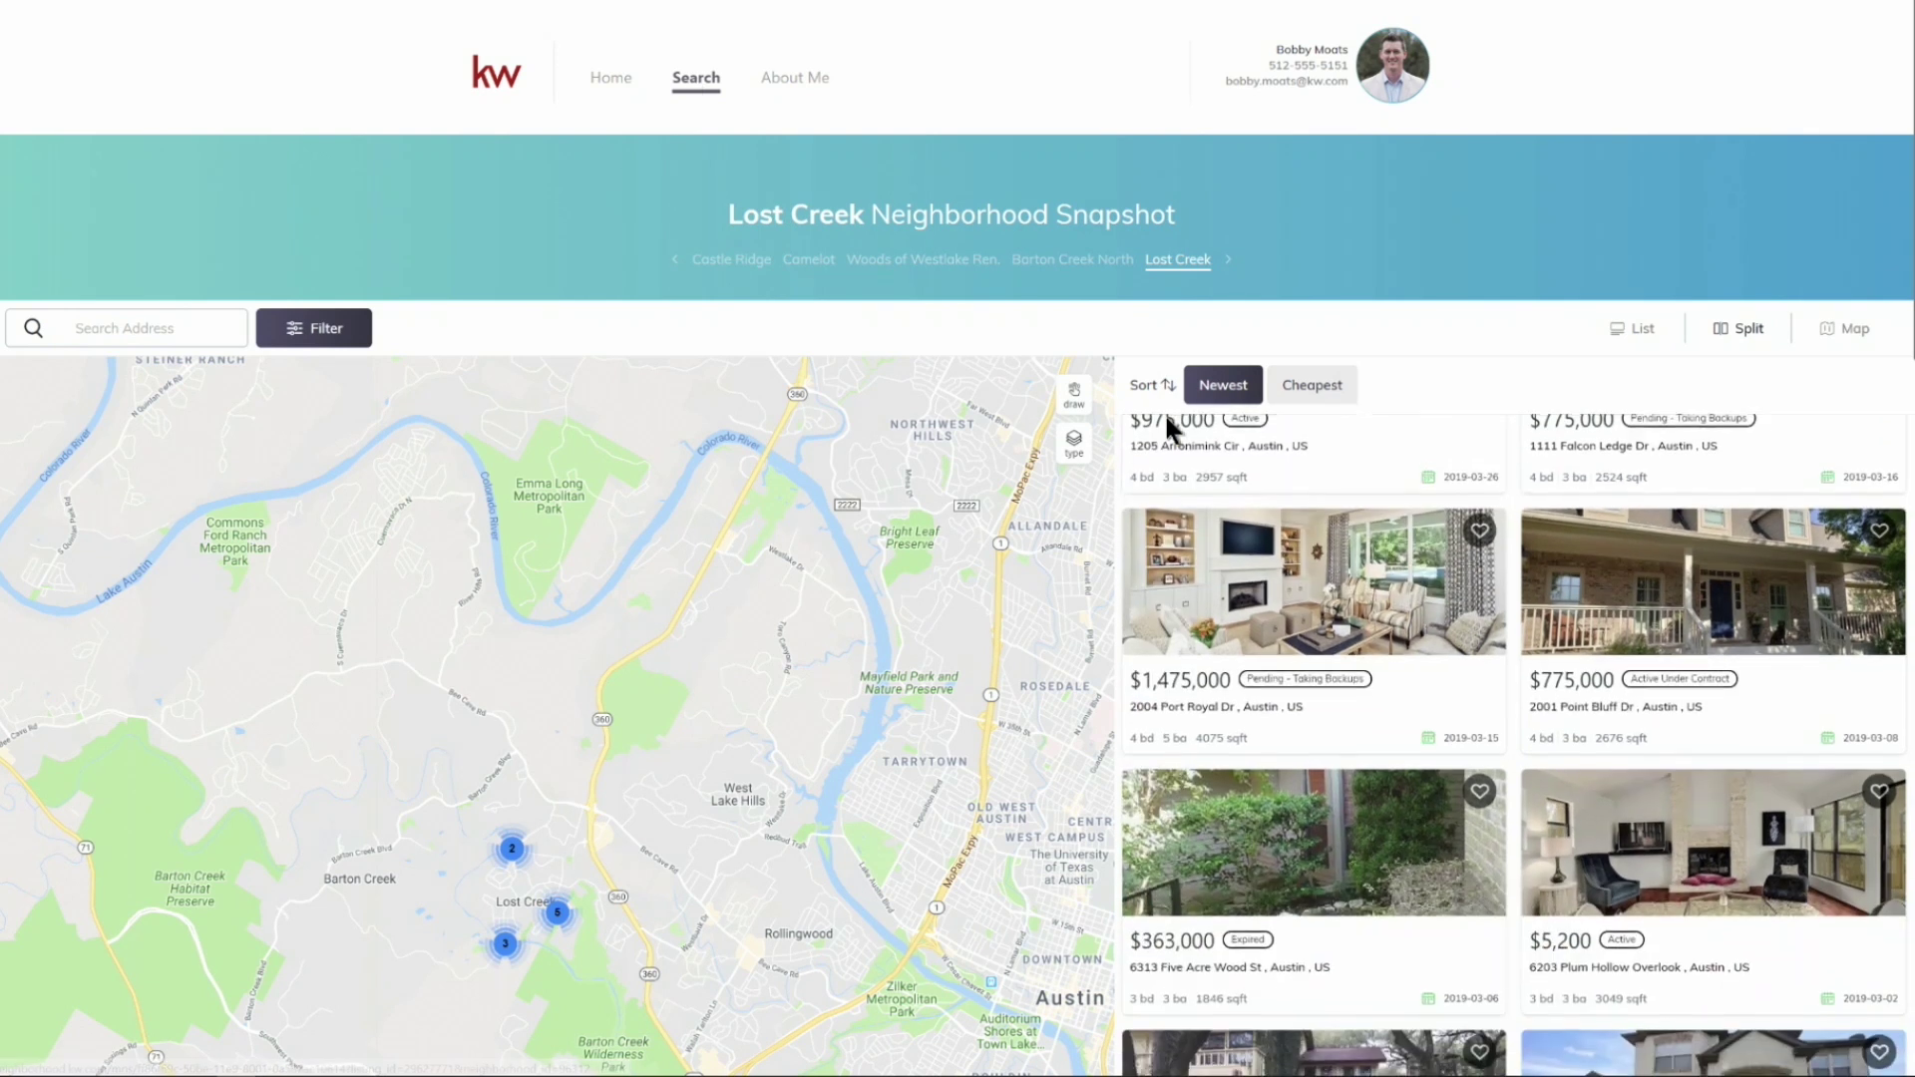
pyautogui.scroll(-1, 803, 640)
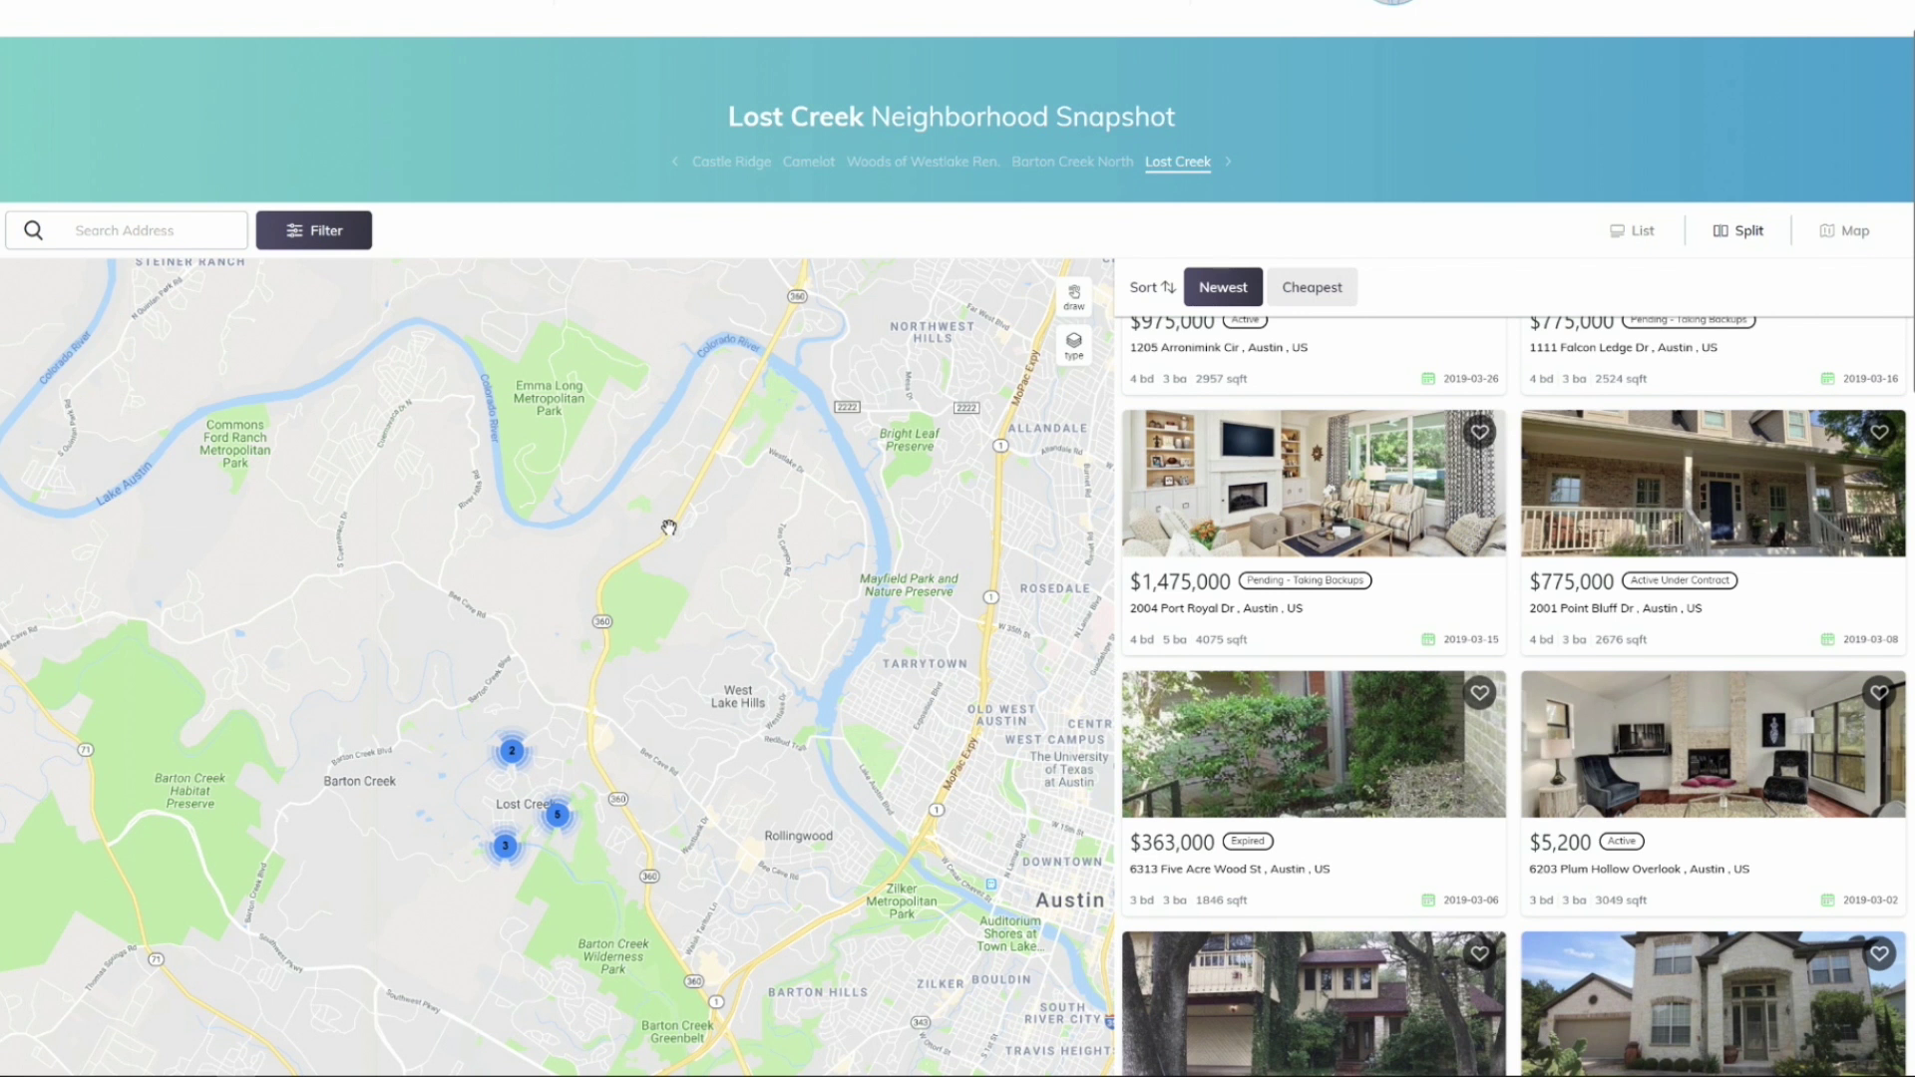
pyautogui.click(37, 9)
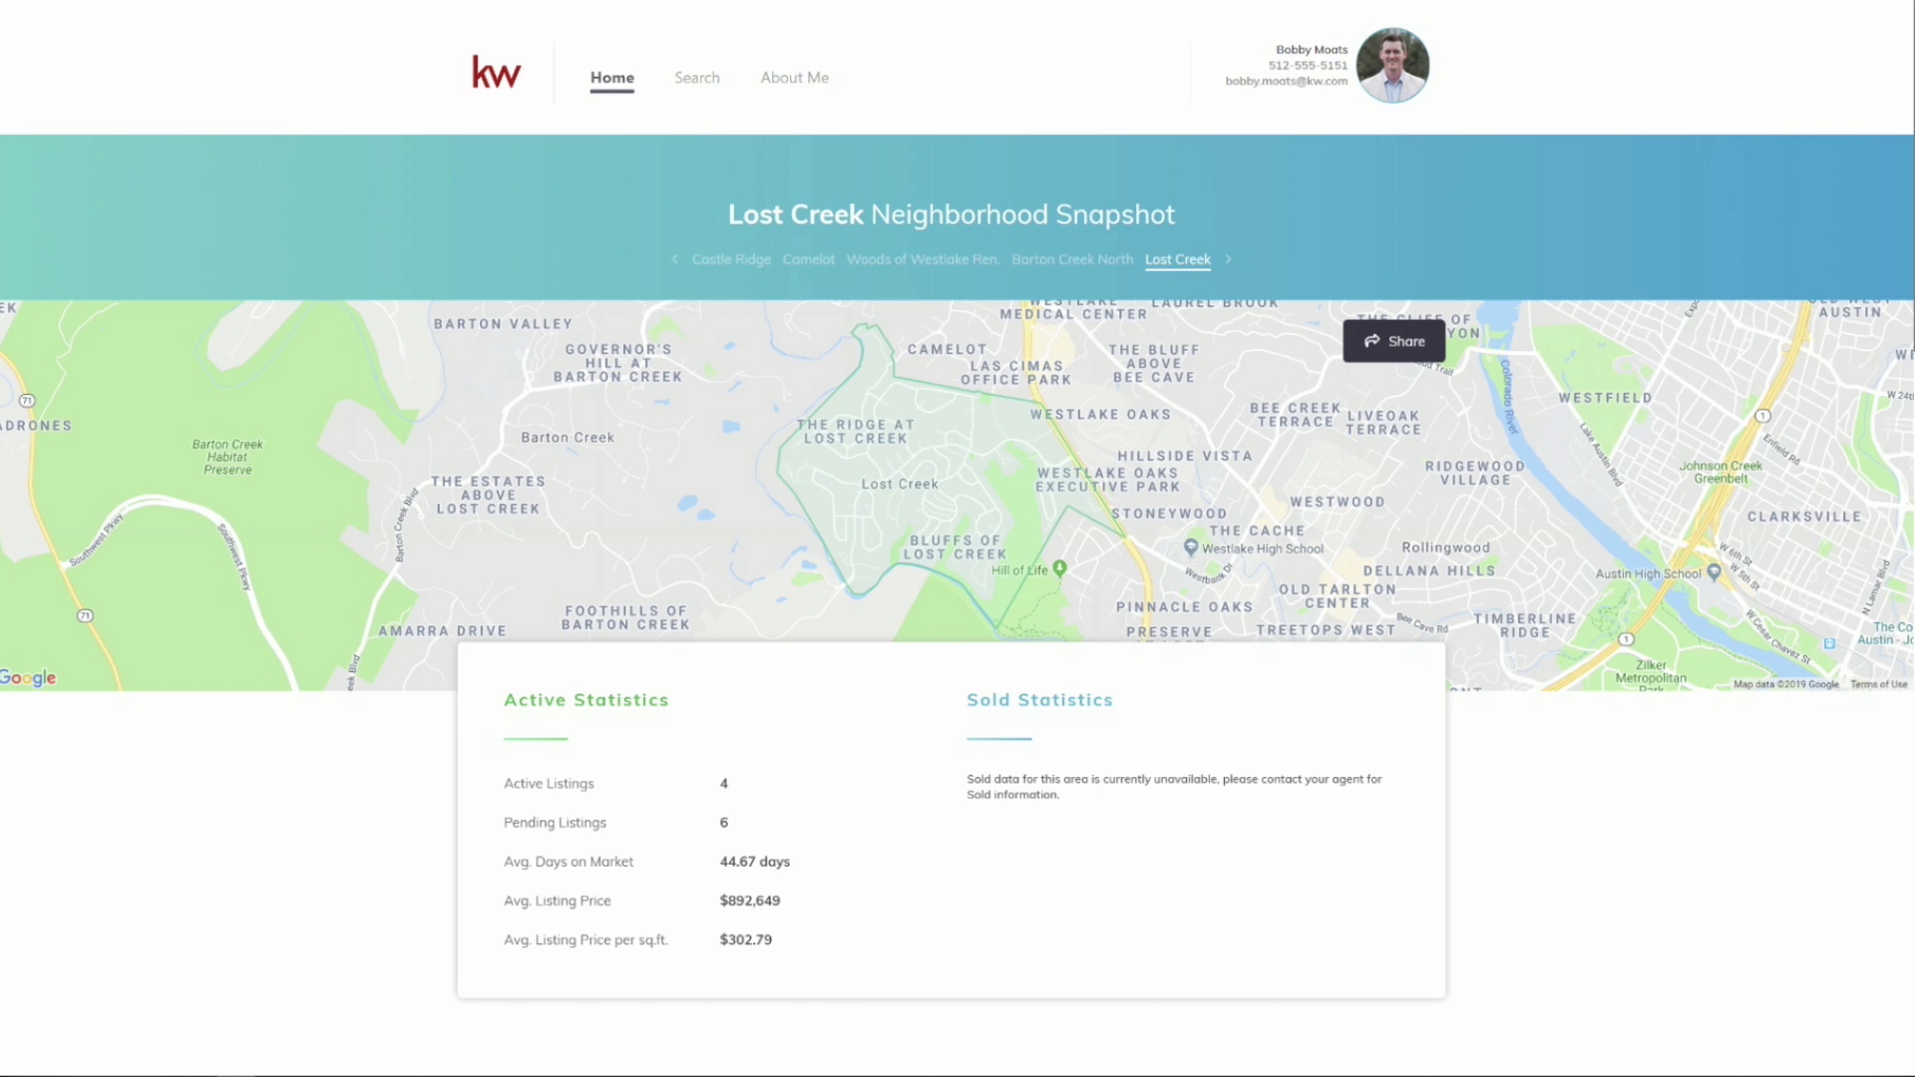
pyautogui.click(871, 21)
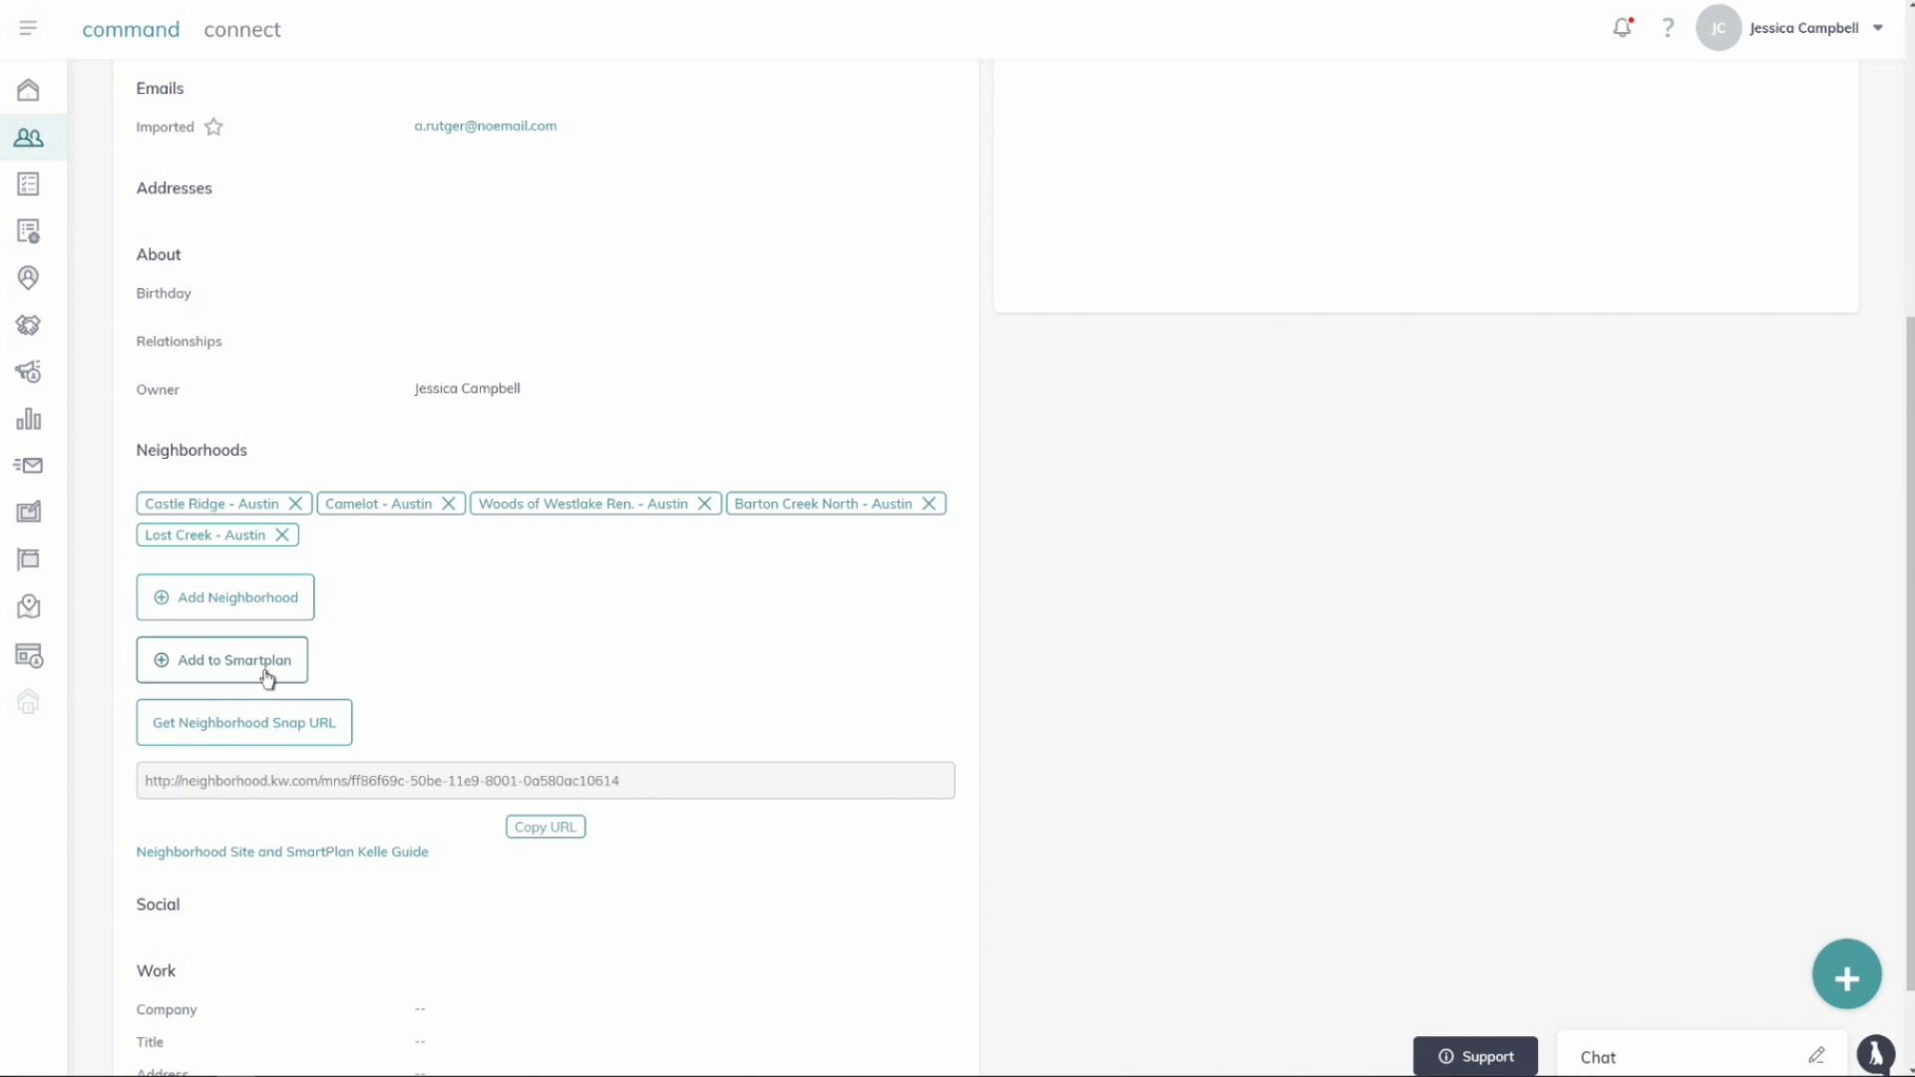
# Go through the contacts list to the Opportunities sales pipeline and check its opportunity filter.
pyautogui.scroll(5, 265, 677)
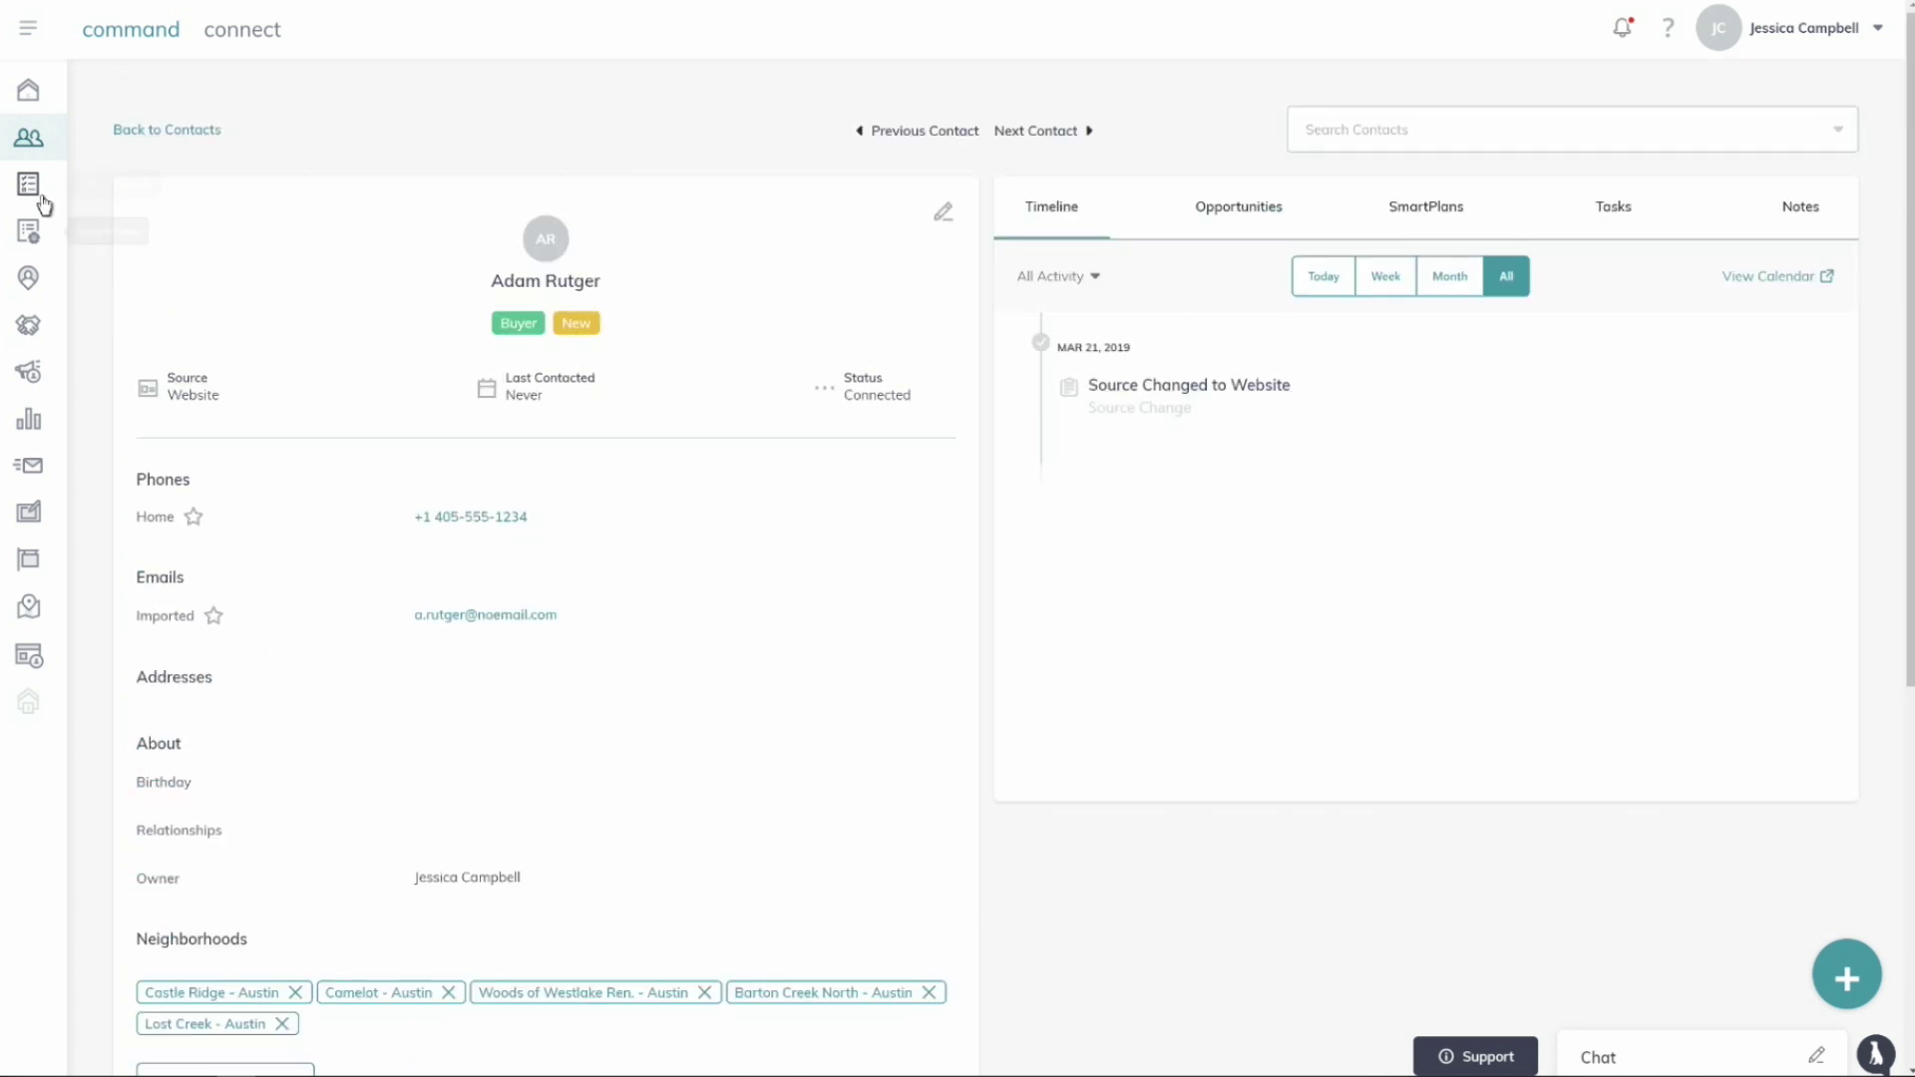
pyautogui.click(33, 131)
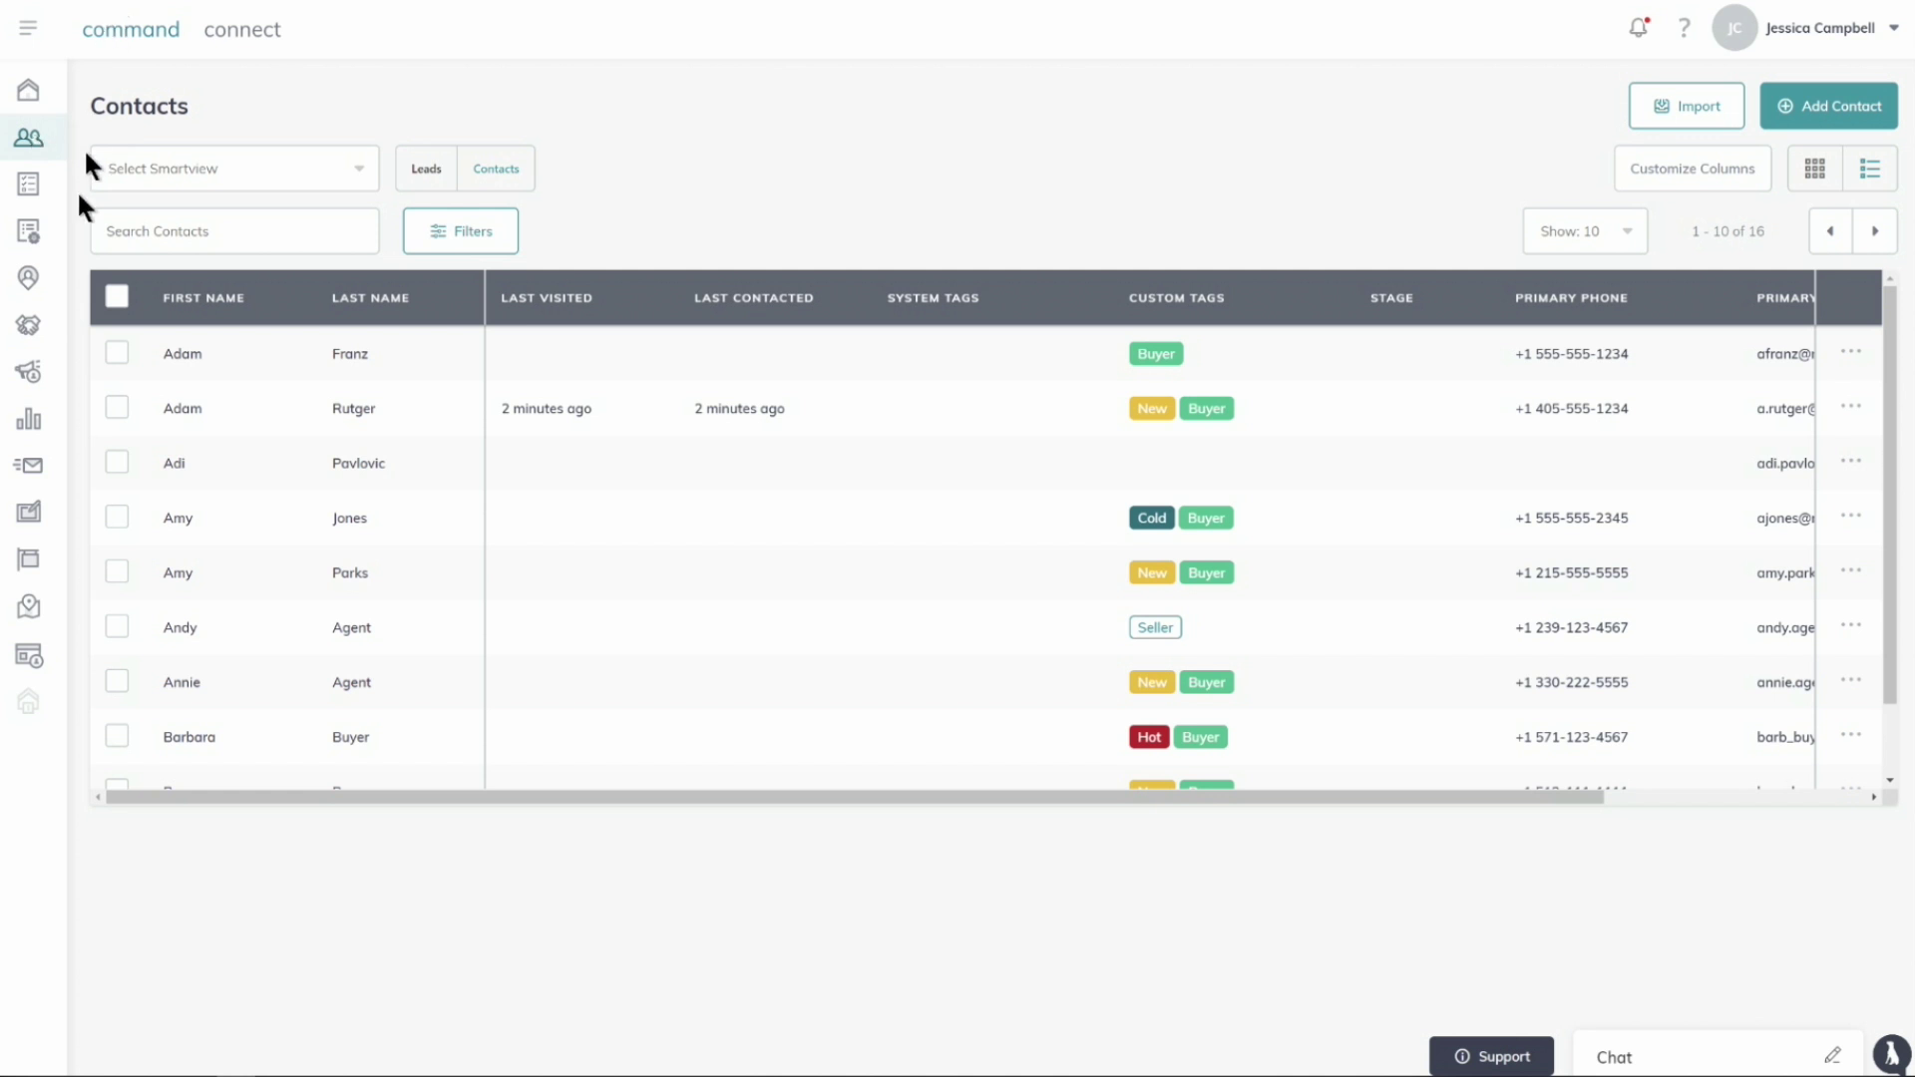
pyautogui.click(27, 327)
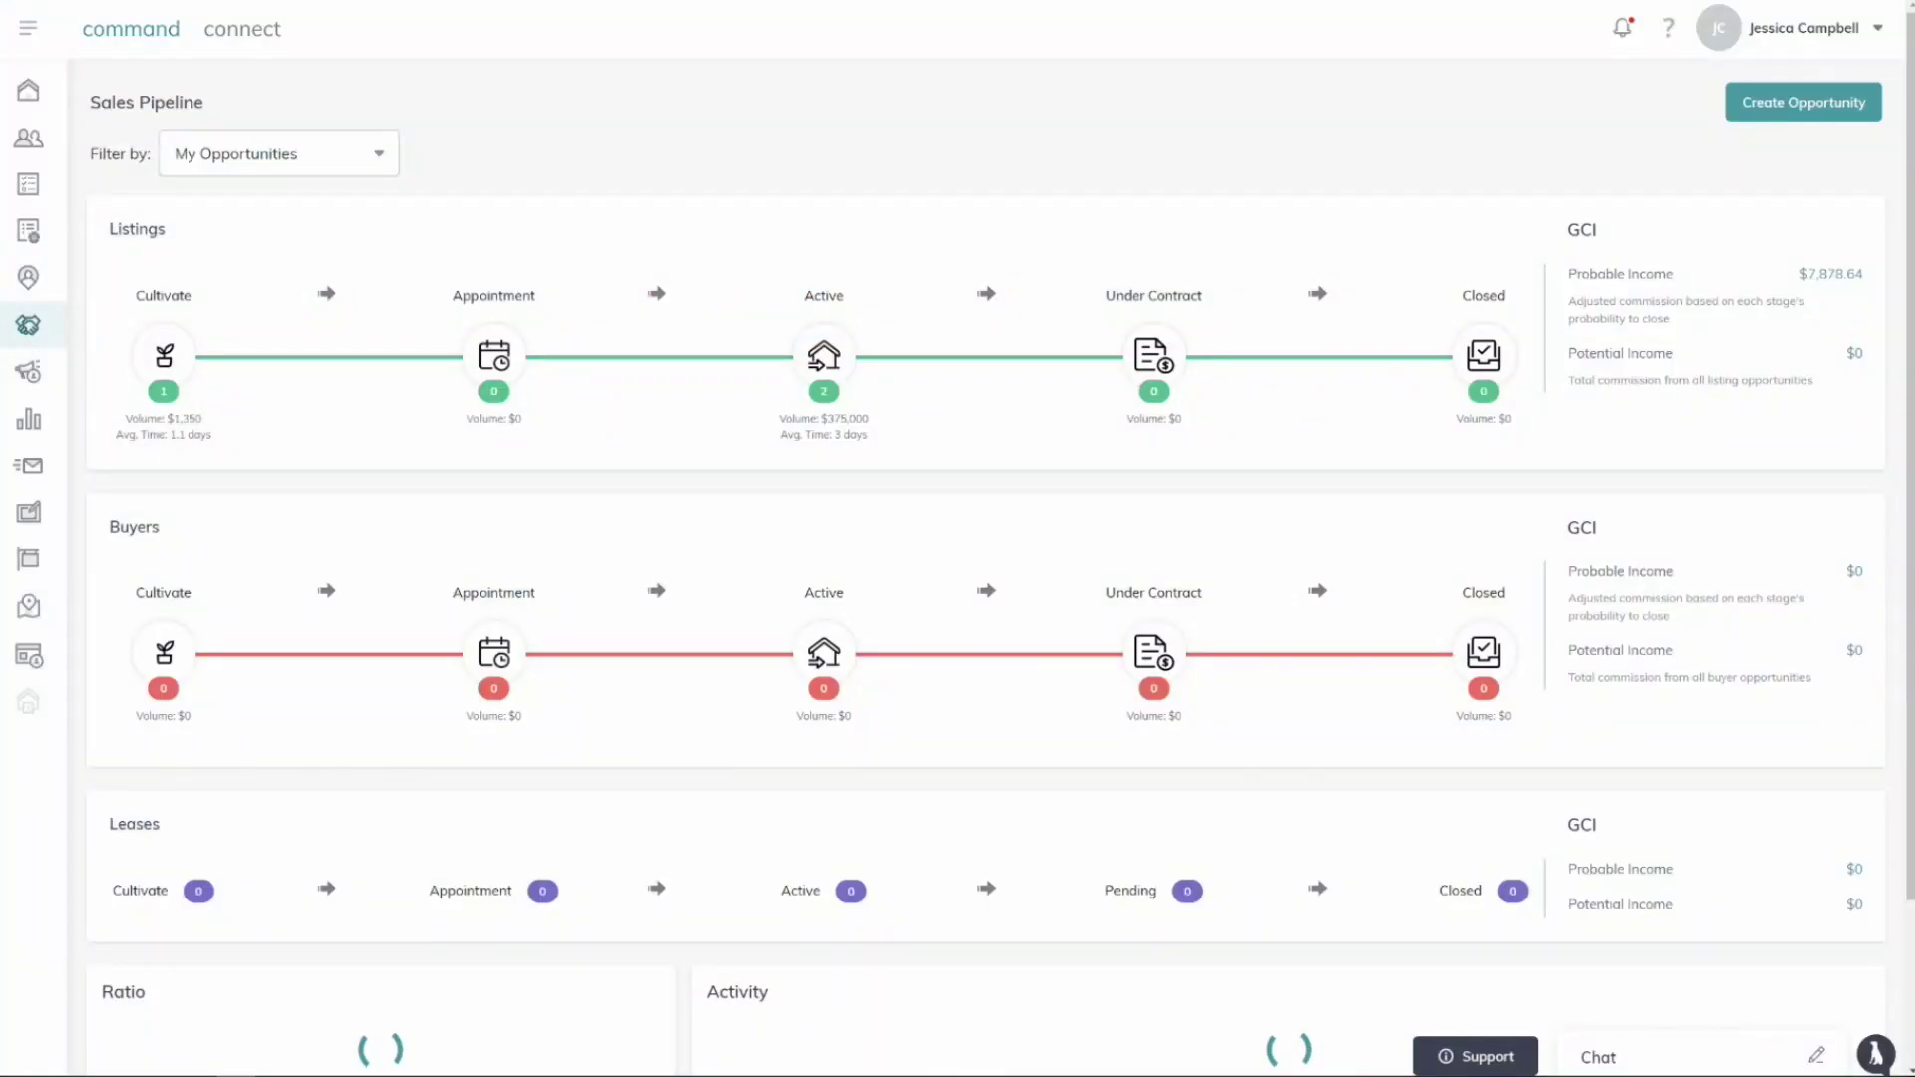
pyautogui.click(284, 156)
pyautogui.click(286, 157)
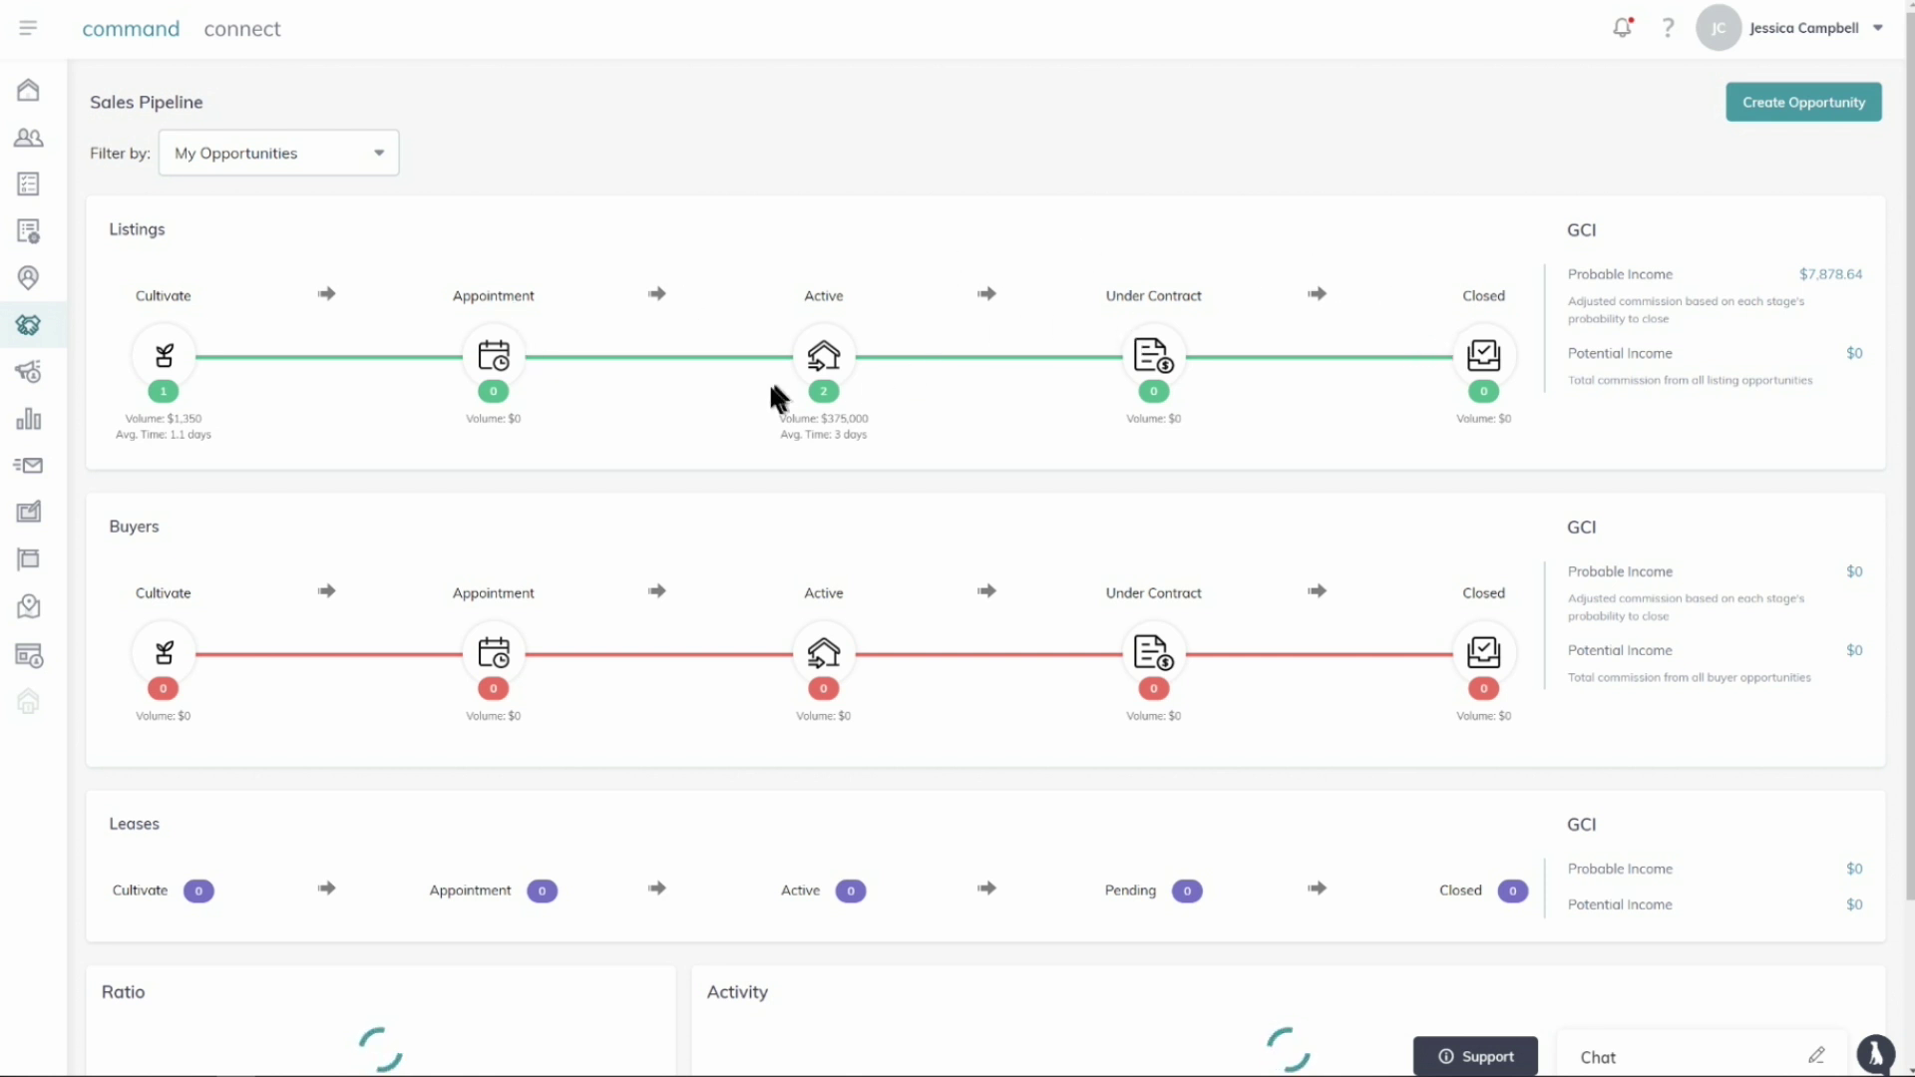
# In the Active listings, move the Showing opportunity to Negotiations and the Pre-Listing one to Showing, and return to the sales pipeline.
pyautogui.click(824, 355)
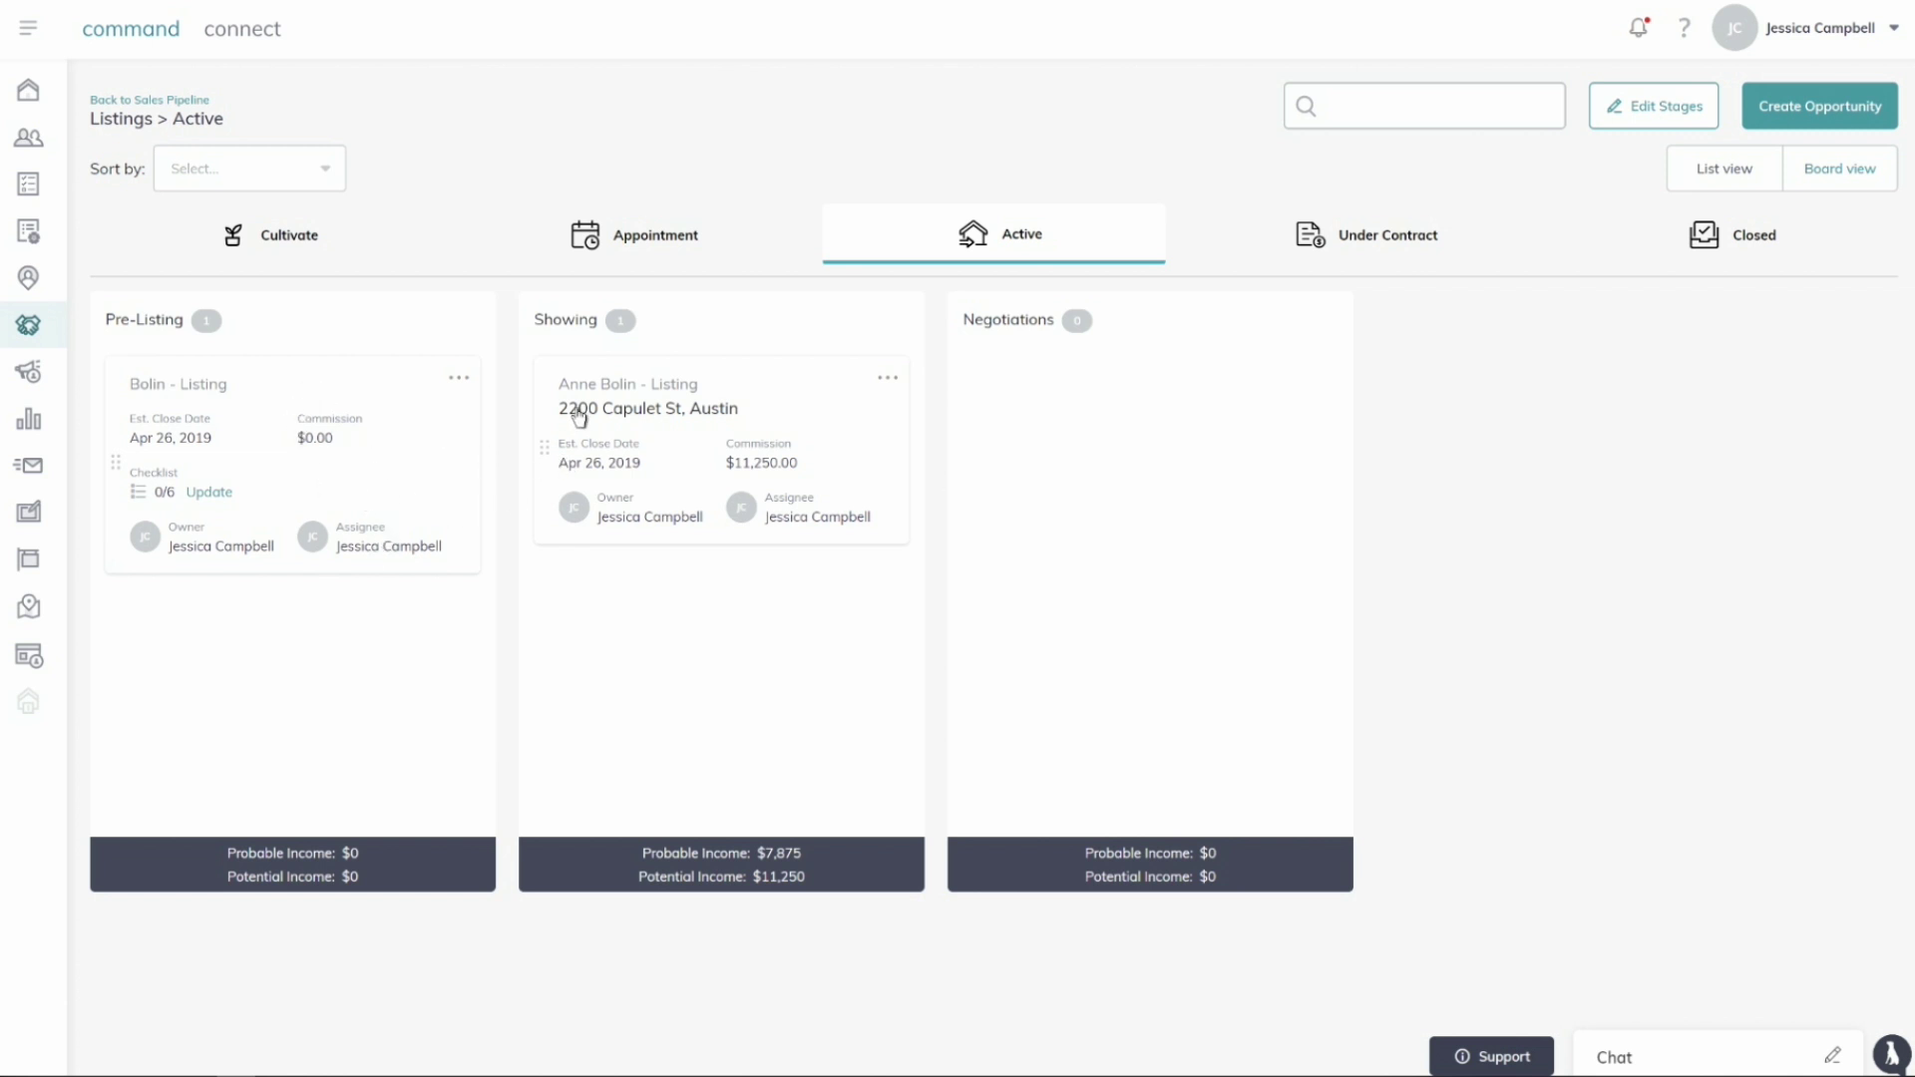
pyautogui.moveTo(550, 444); pyautogui.dragTo(987, 436)
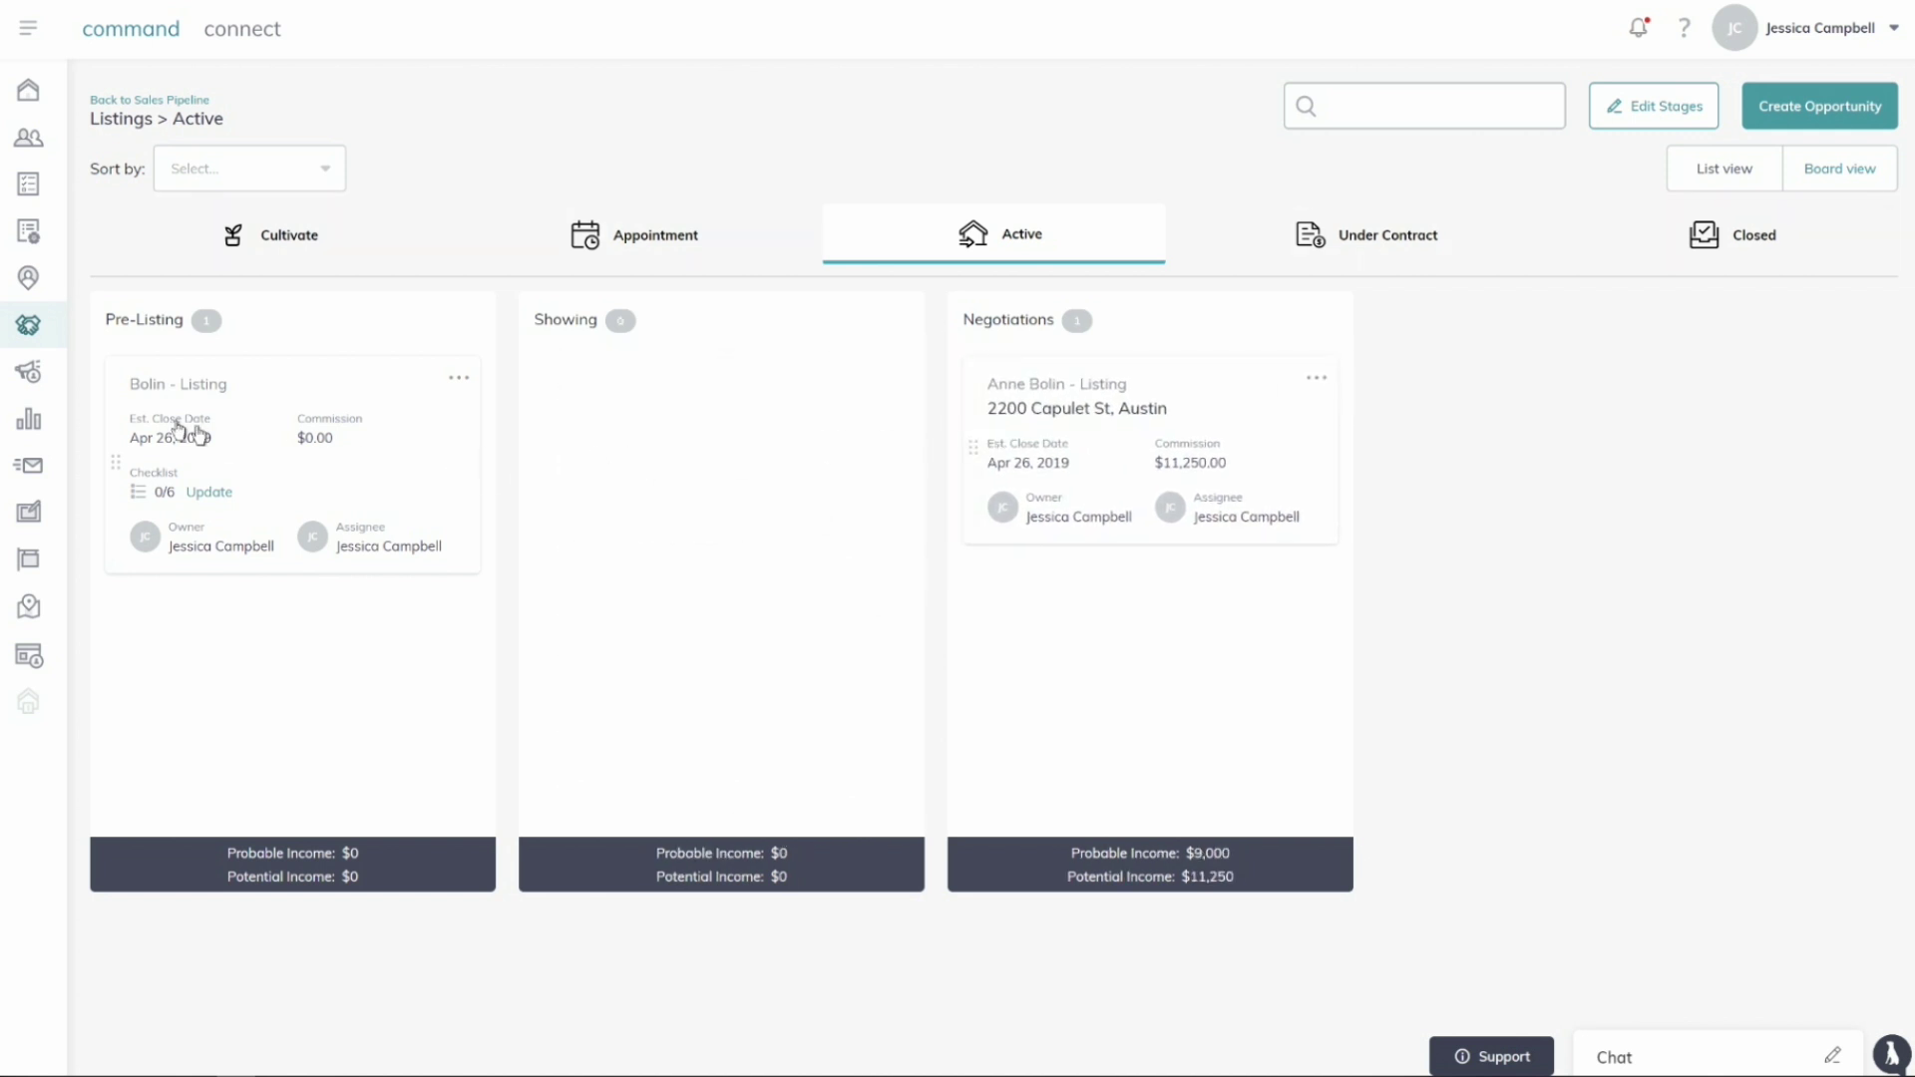
pyautogui.moveTo(115, 461); pyautogui.dragTo(641, 480)
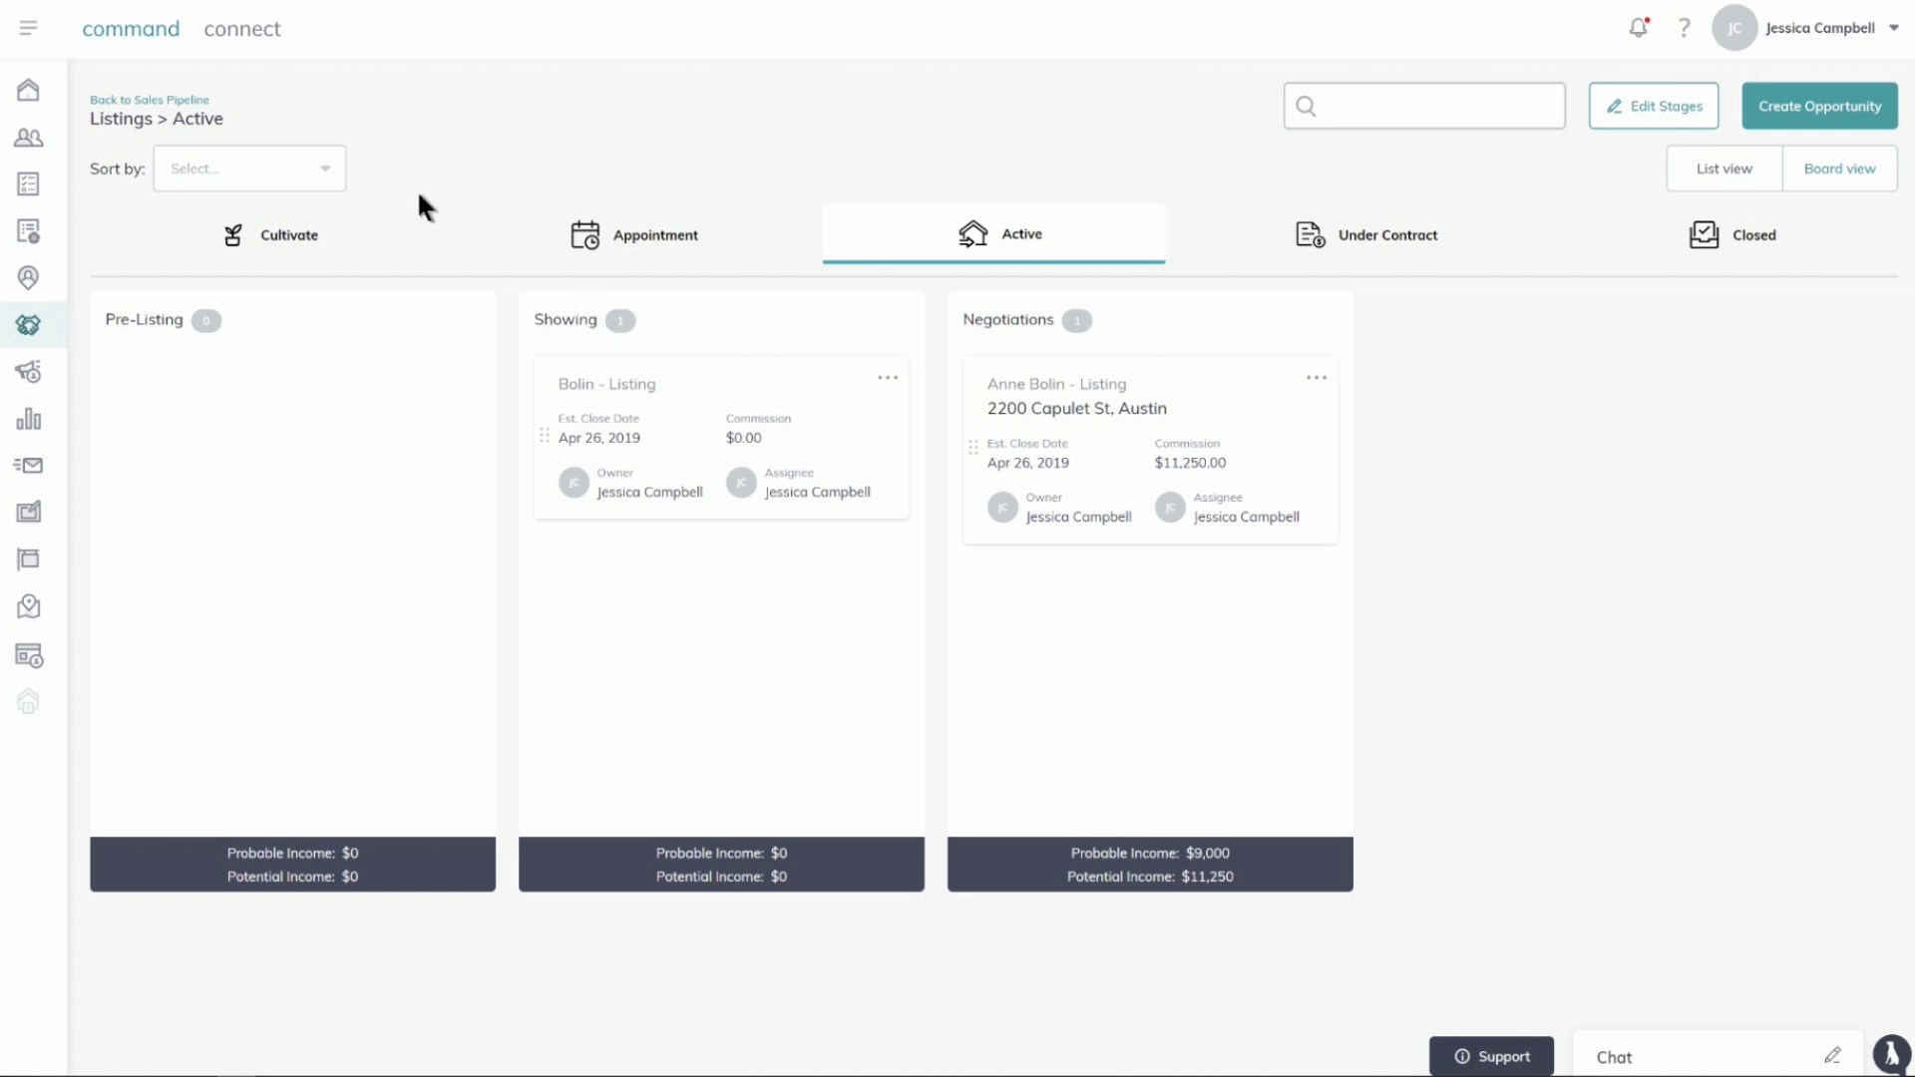
pyautogui.click(195, 102)
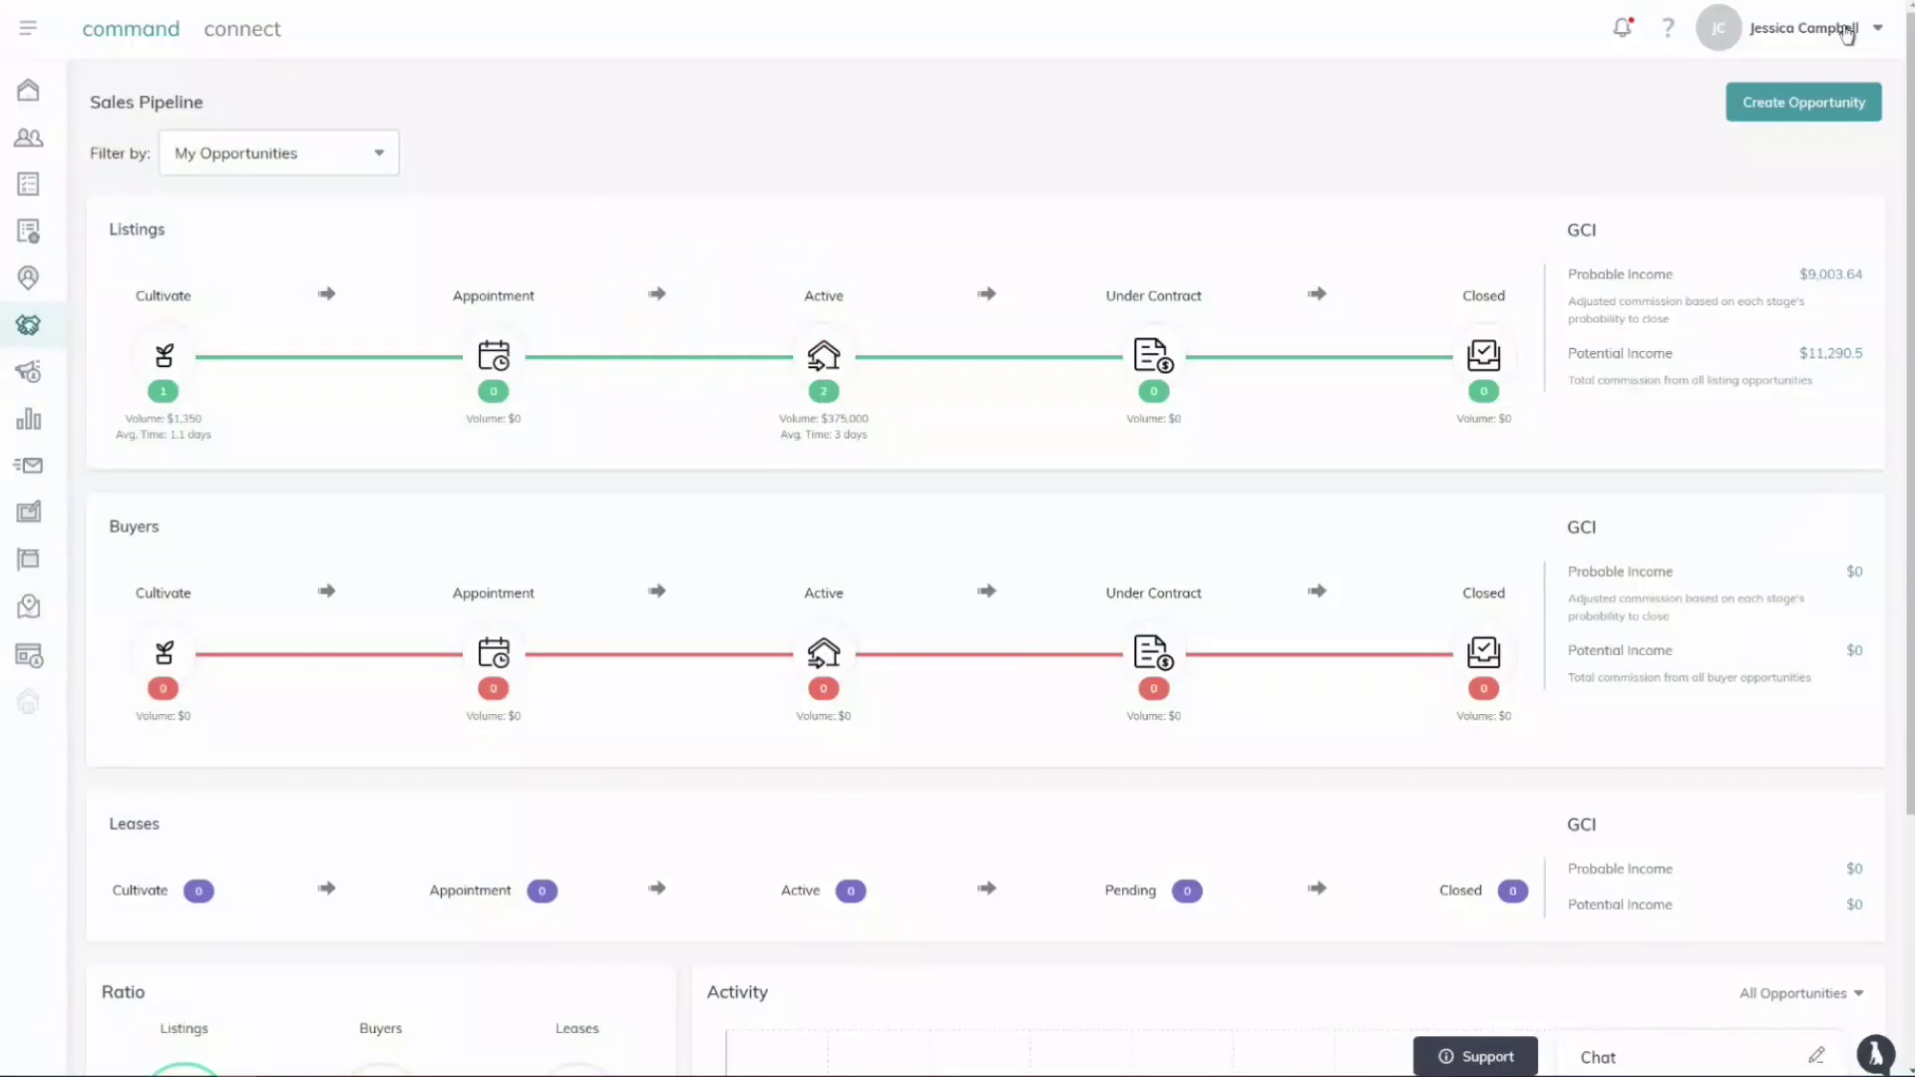
# Open the account's own profile page and review its contact details, service areas and bio.
pyautogui.click(1846, 30)
pyautogui.click(1738, 93)
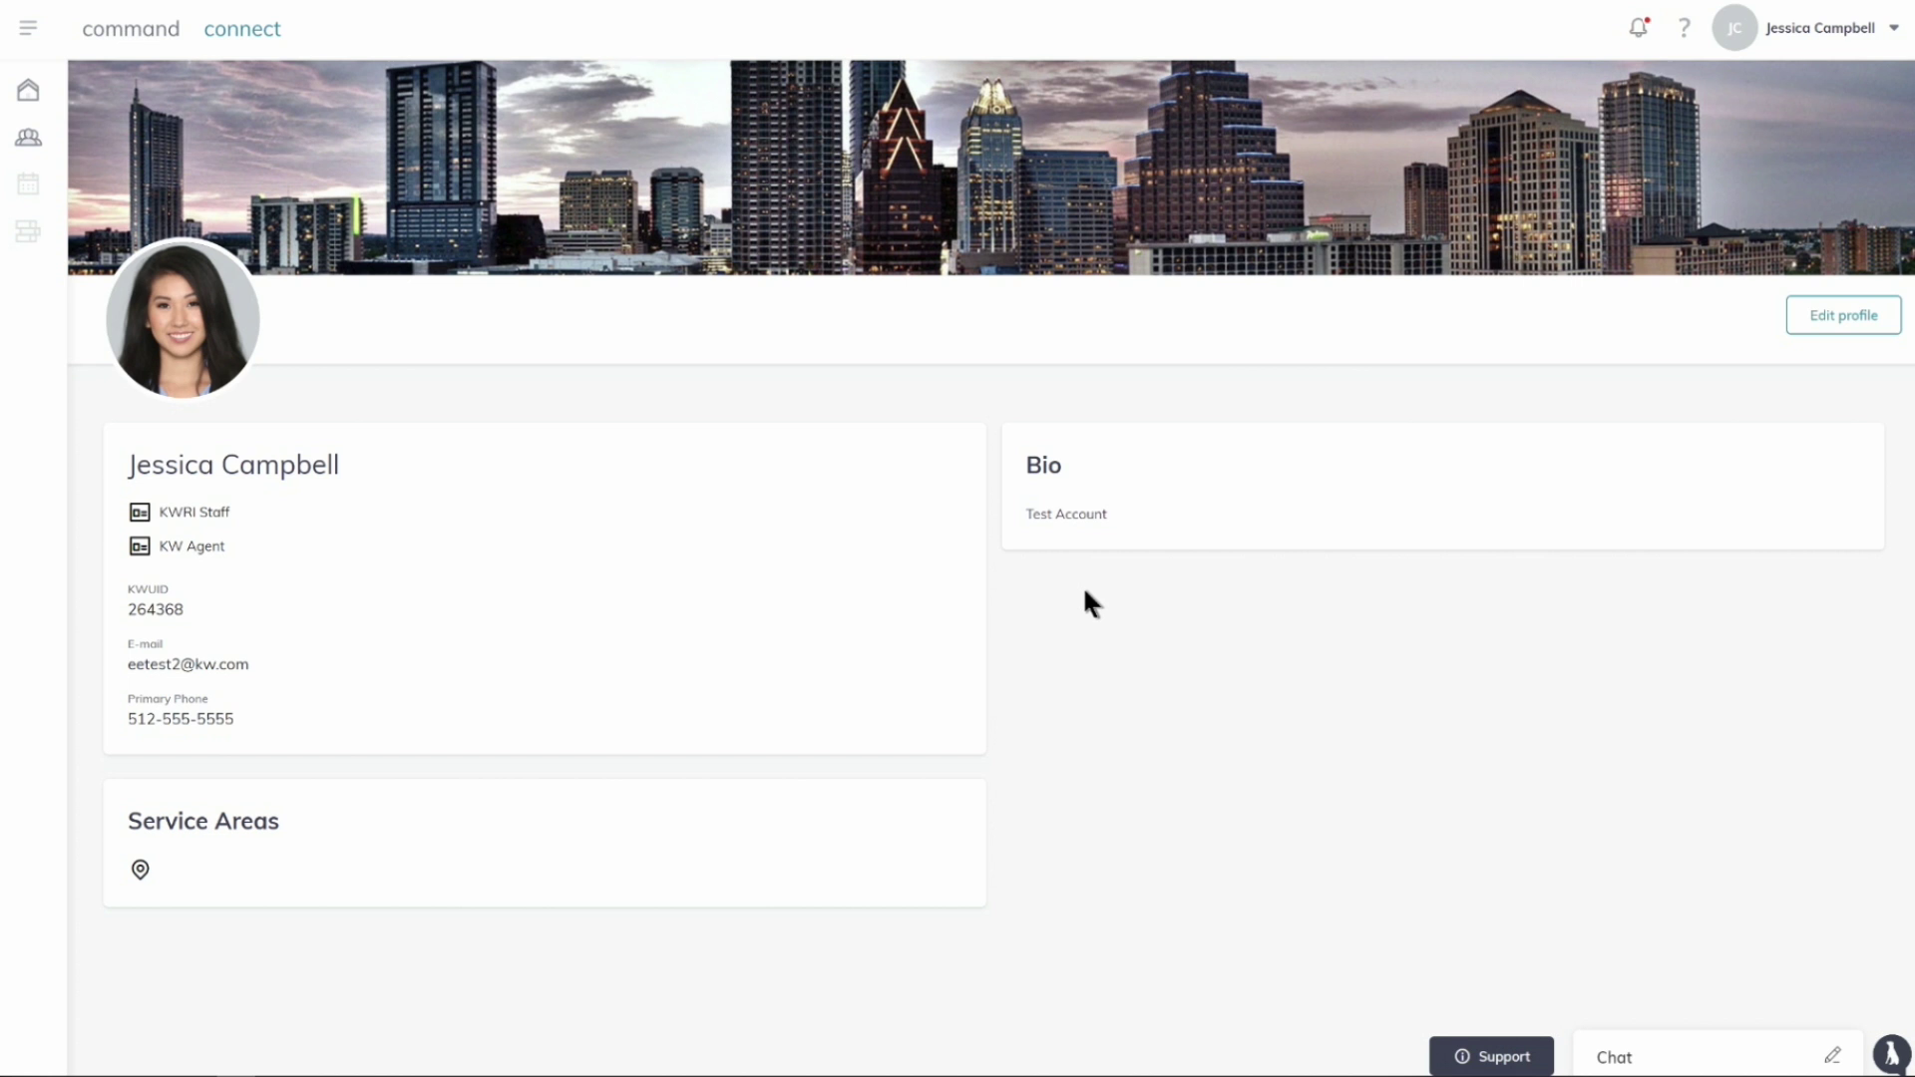
pyautogui.click(1810, 28)
pyautogui.click(952, 695)
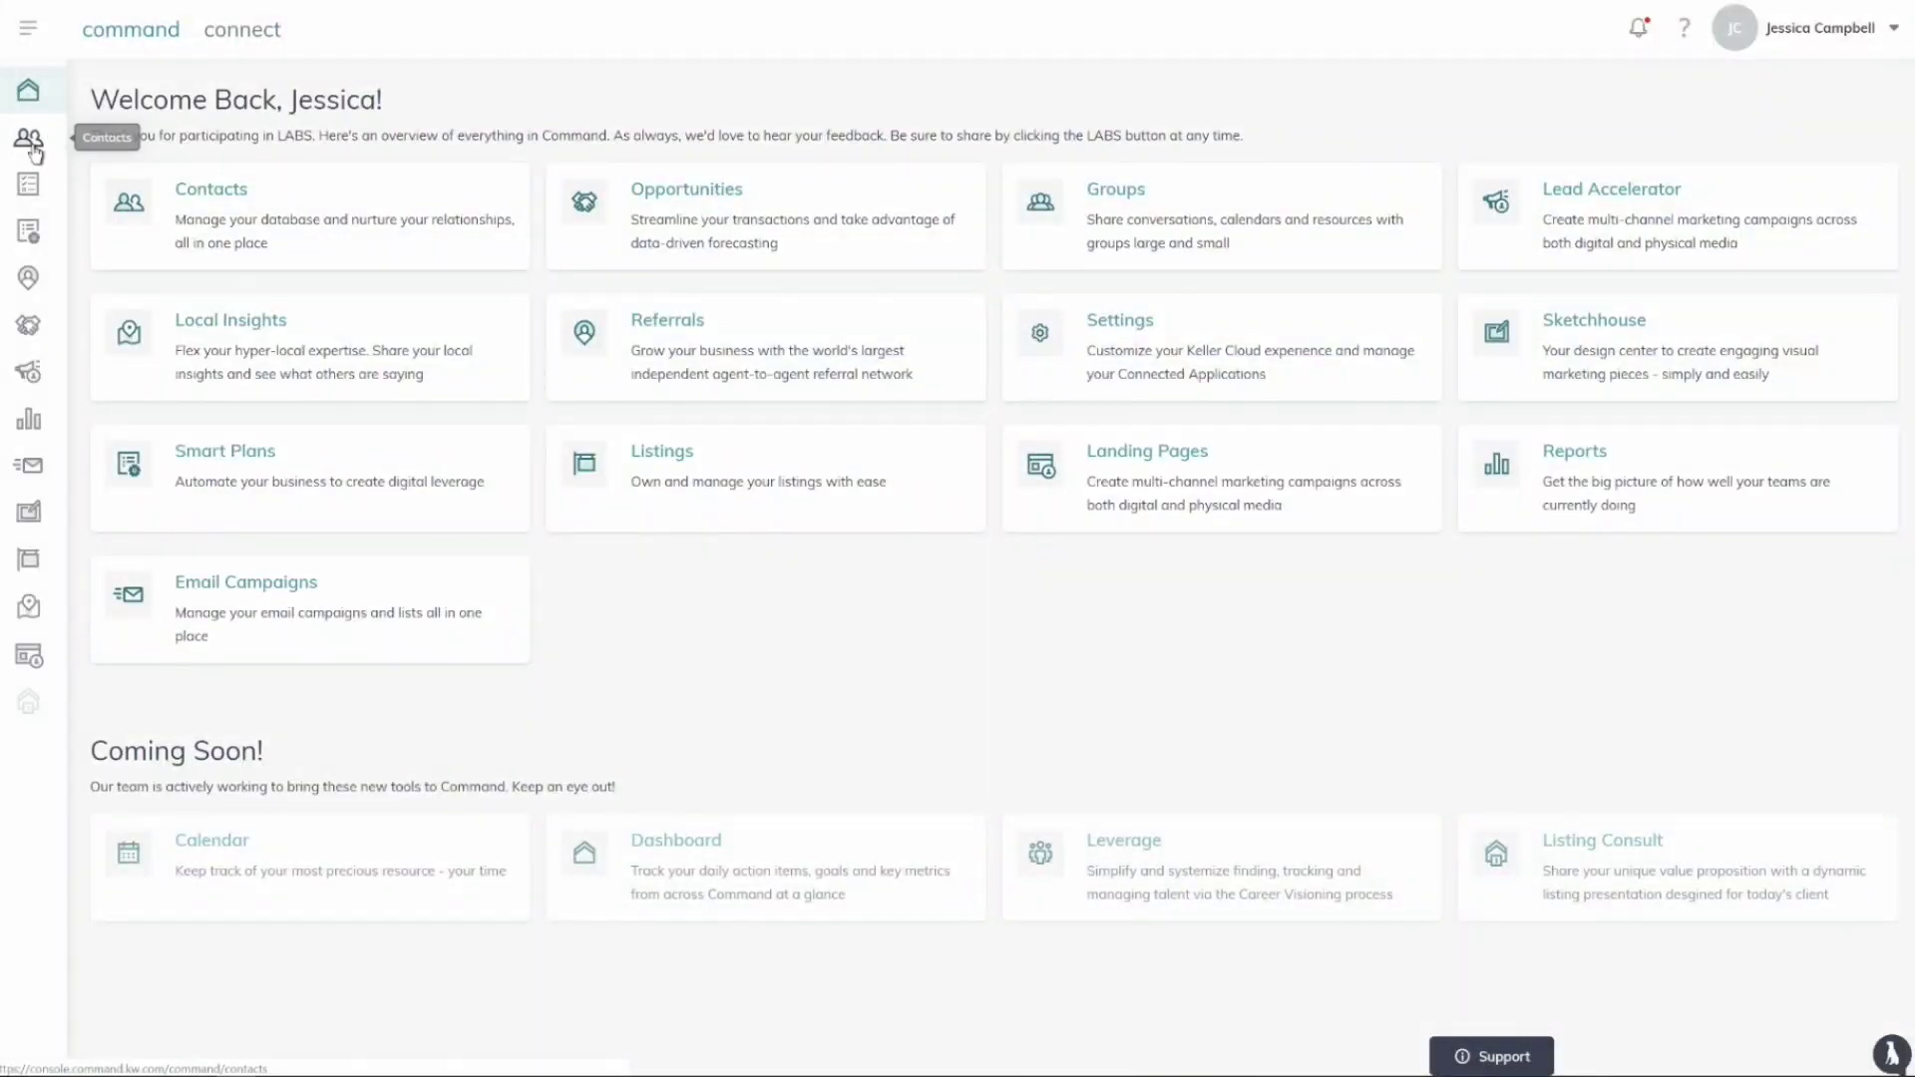
# Reopen the second contact's record from the contacts list and review its timeline and saved neighborhoods.
pyautogui.click(30, 140)
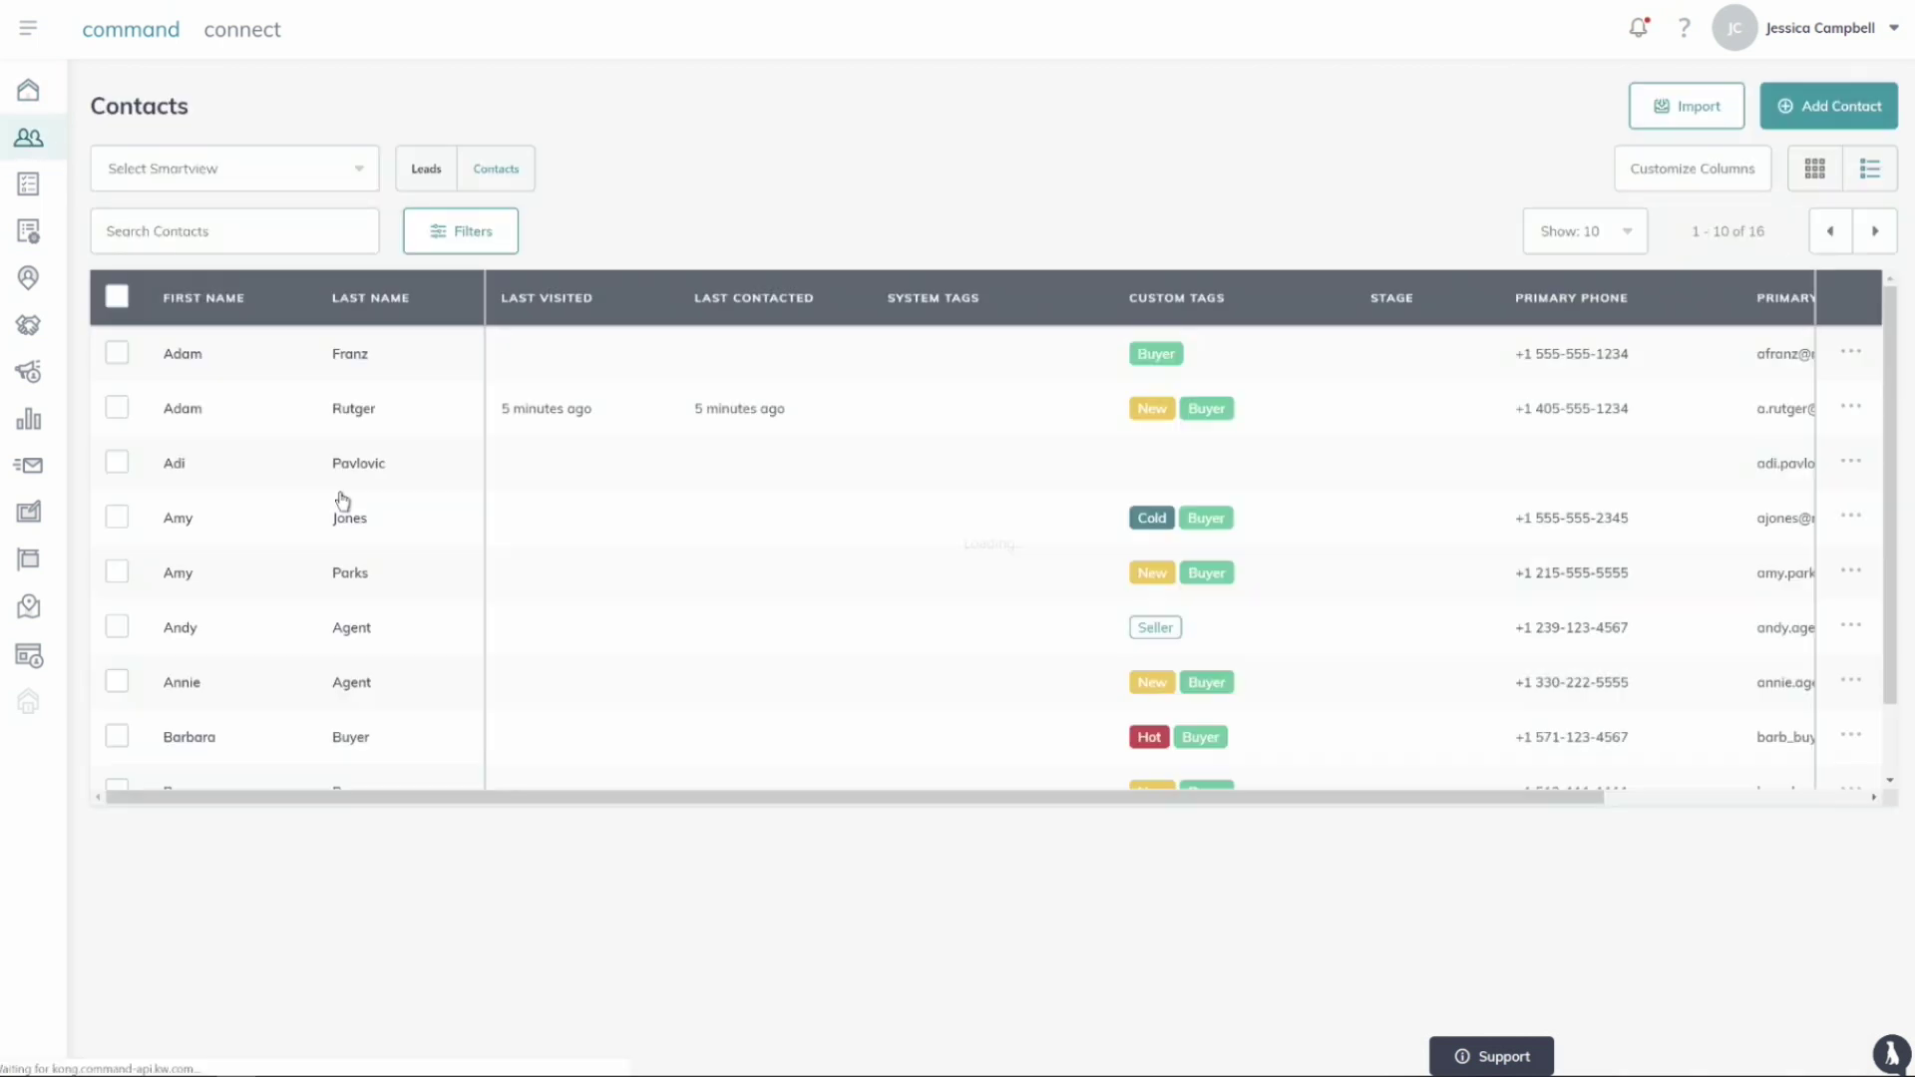
pyautogui.click(292, 418)
pyautogui.scroll(-4, 337, 555)
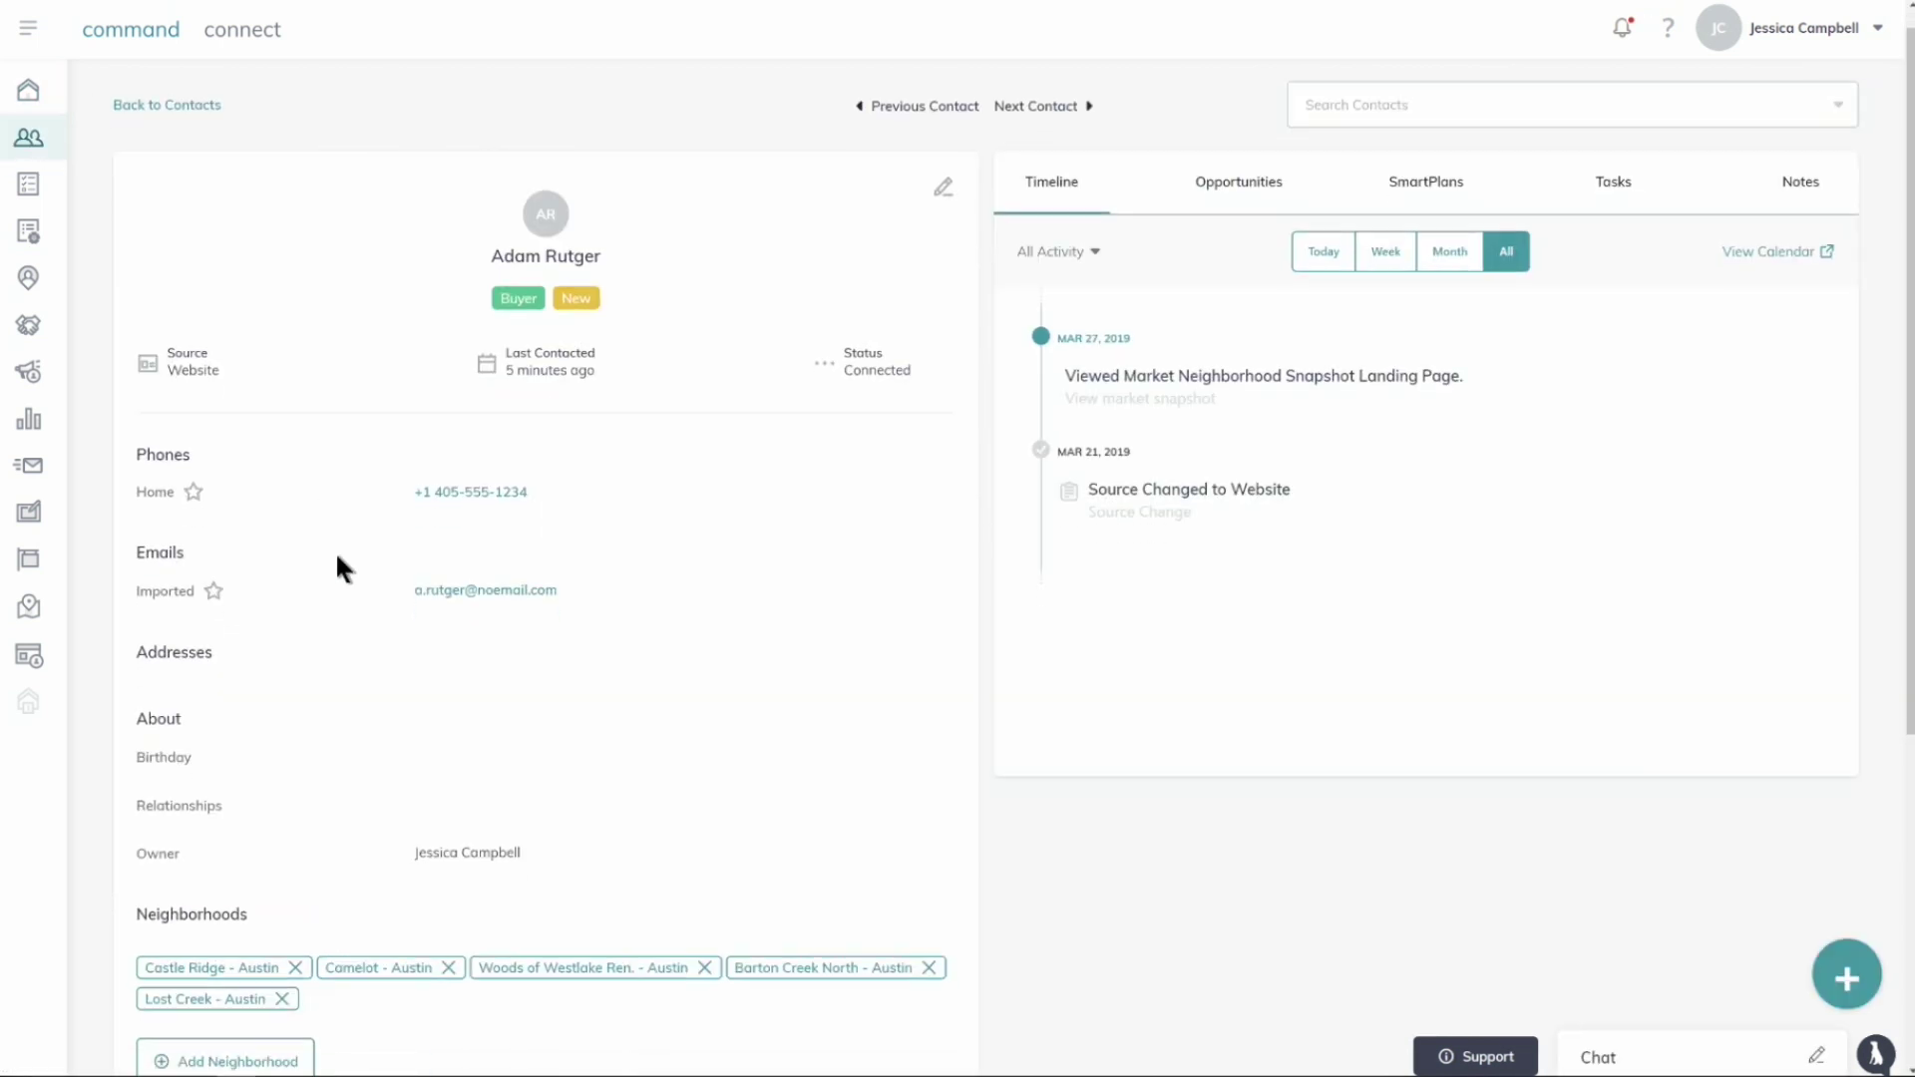
pyautogui.moveTo(367, 603); pyautogui.dragTo(539, 609)
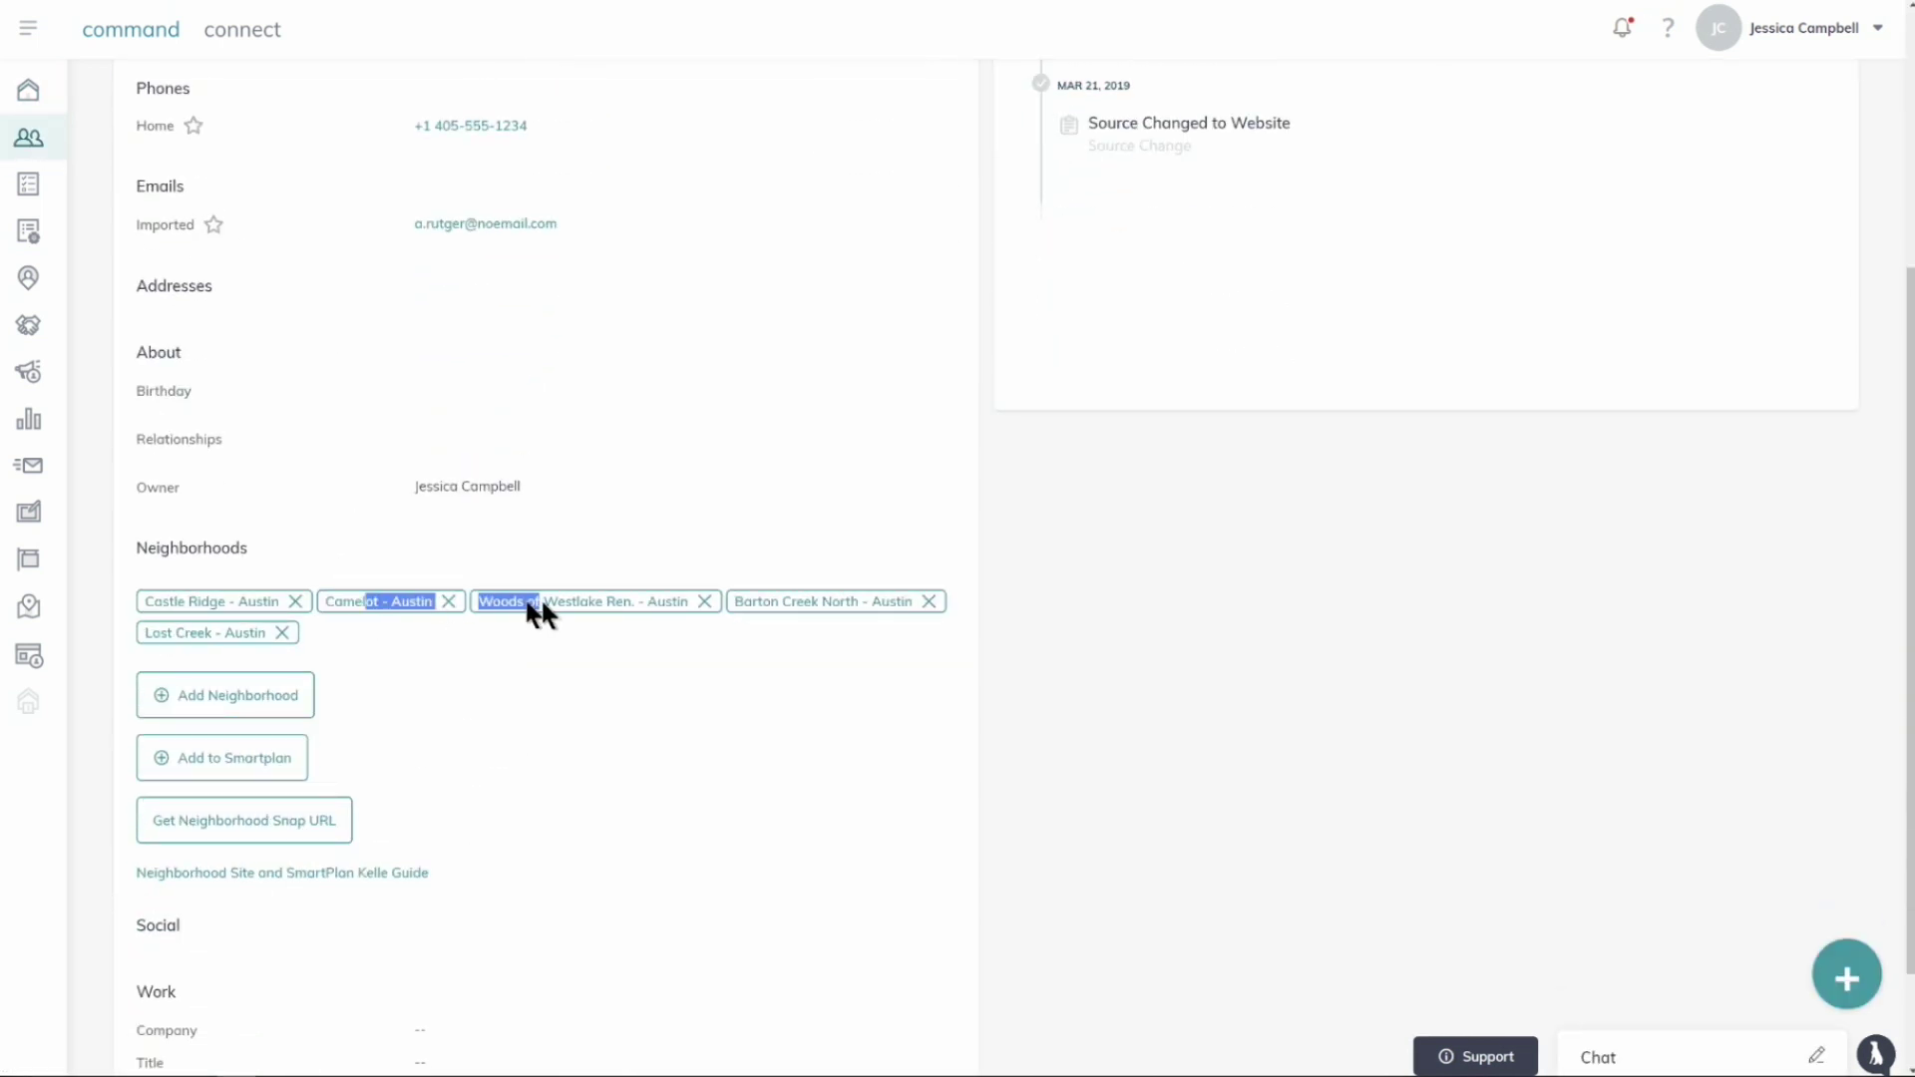
pyautogui.click(602, 671)
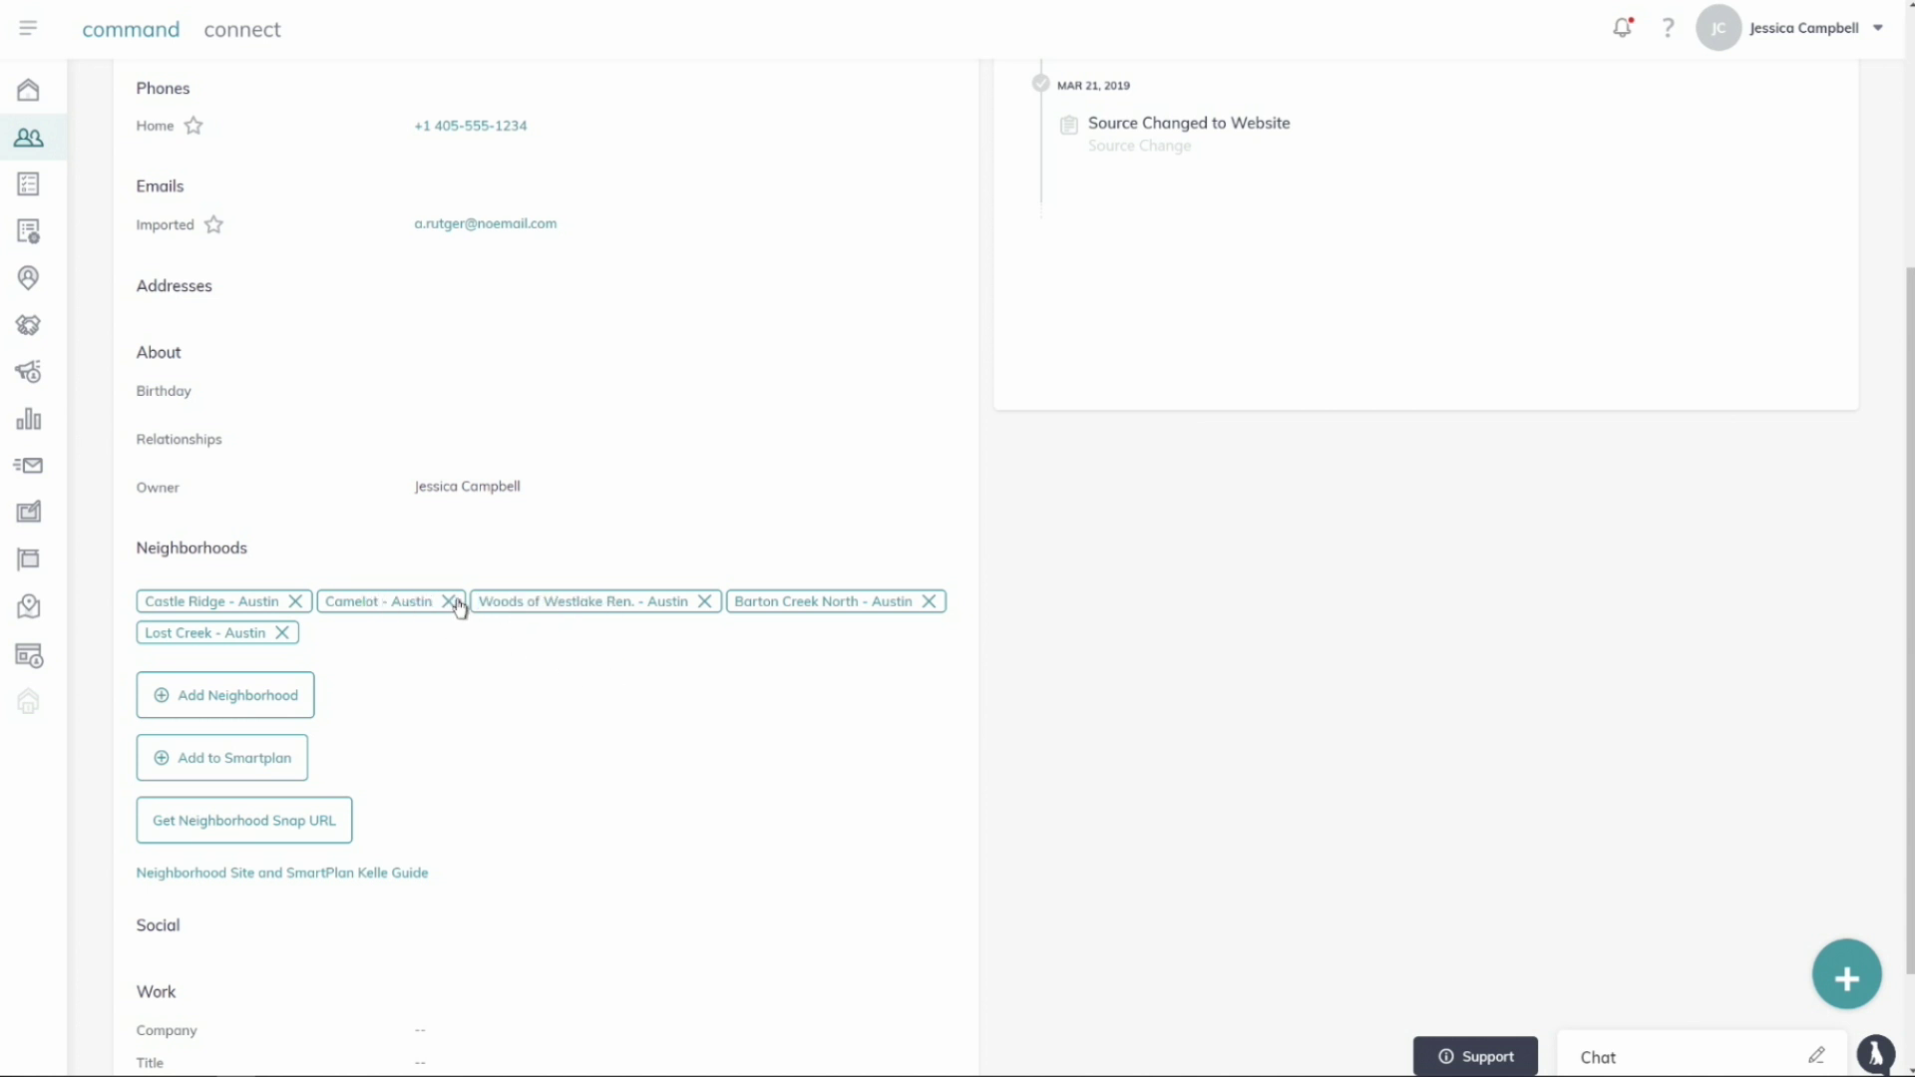